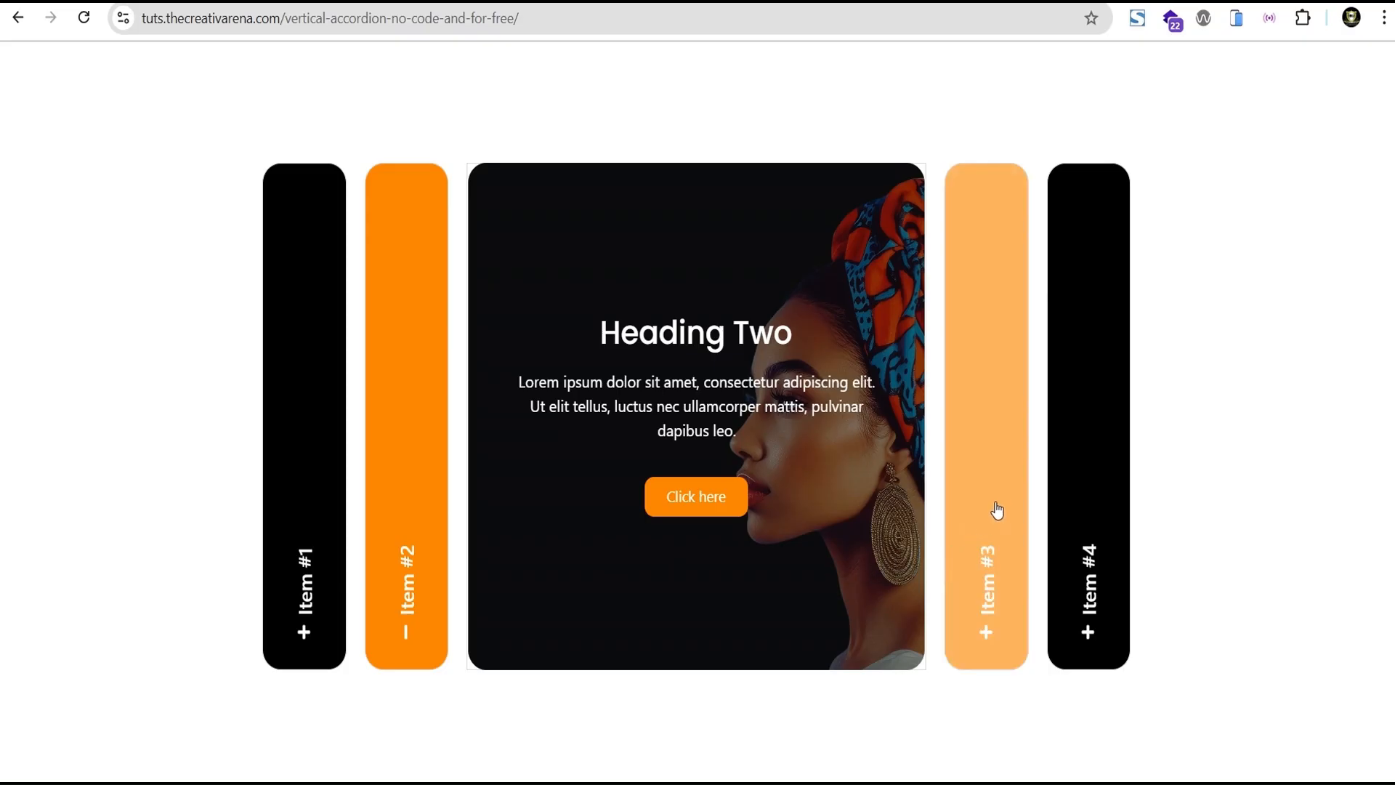
- Test the finished vertical accordion on desktop by collapsing Item #2 and expanding Items #1 through #4 one after another
click(409, 459)
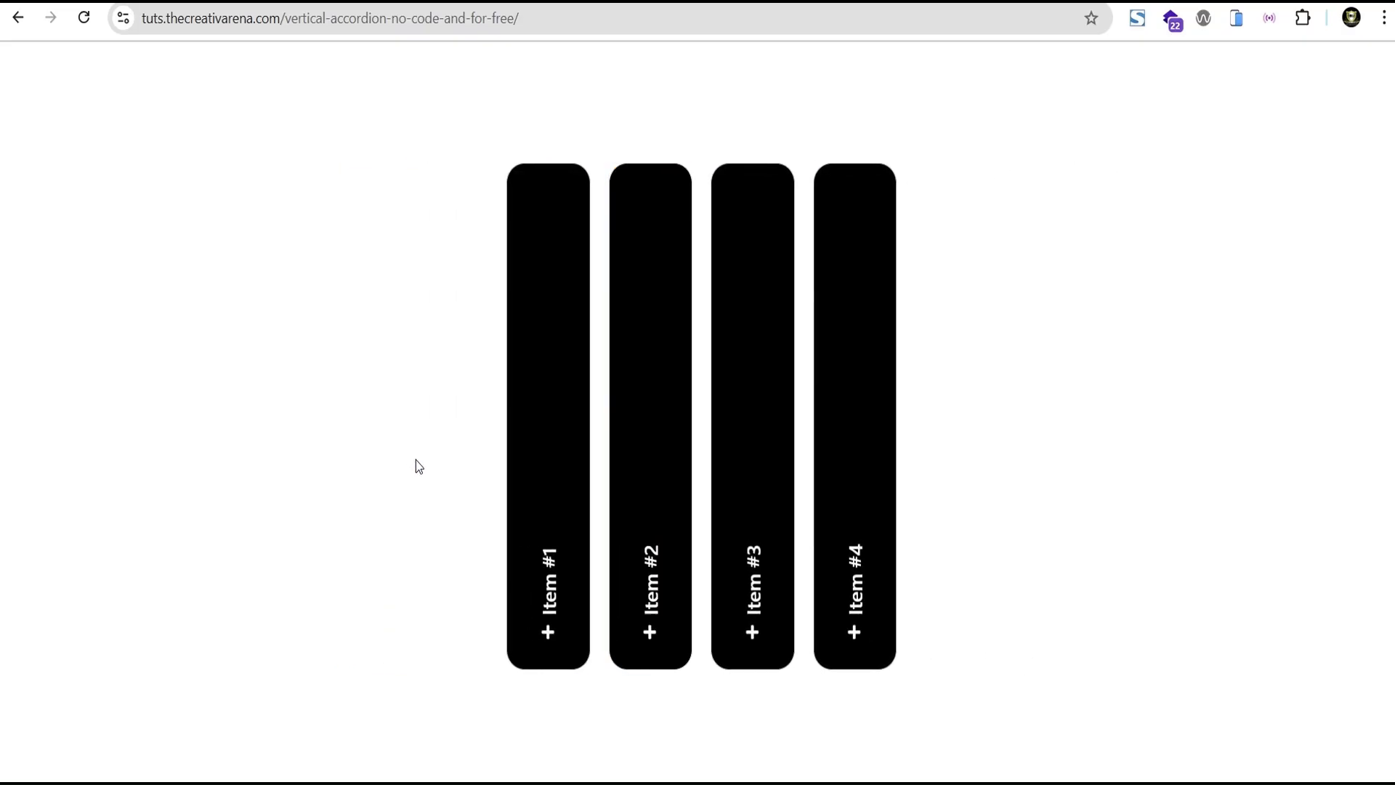
click(546, 409)
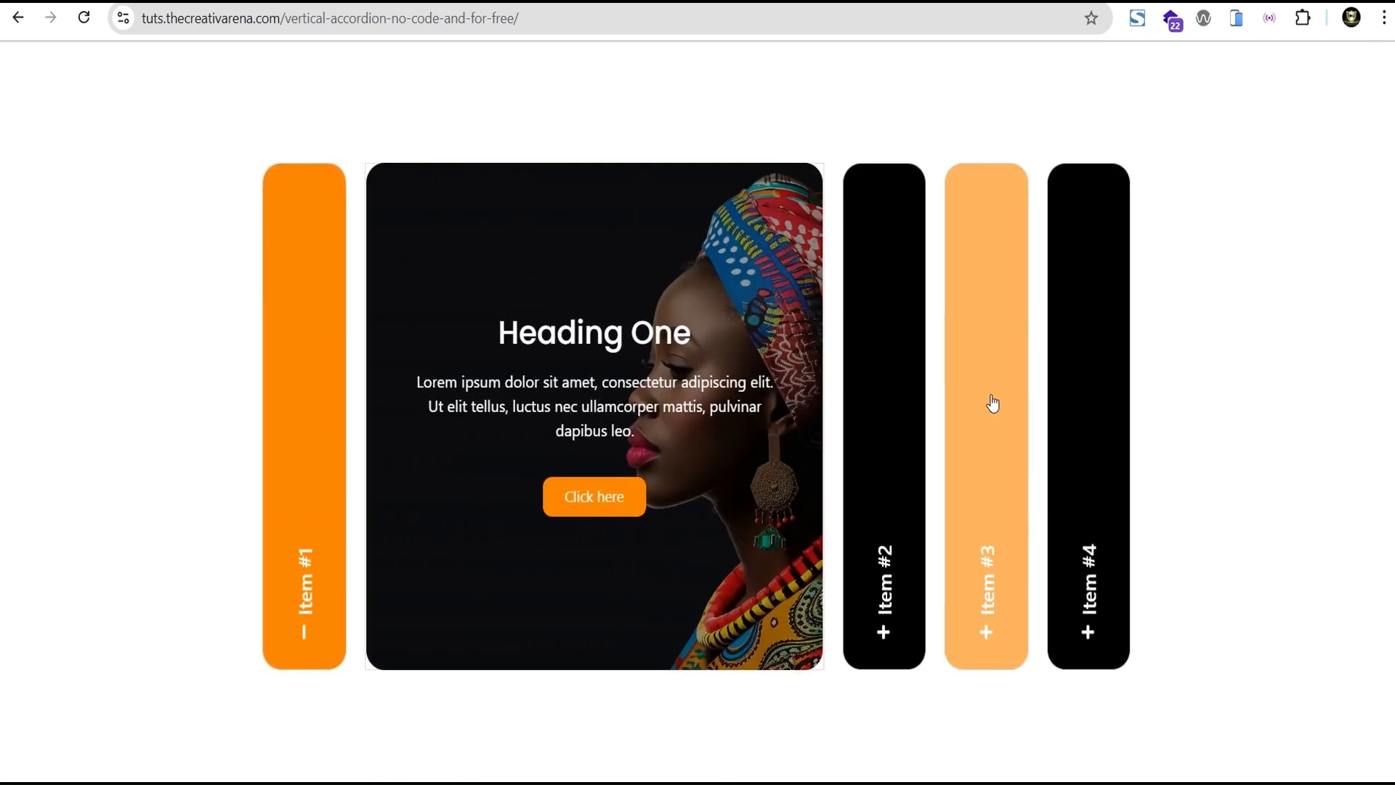
click(900, 395)
click(1001, 393)
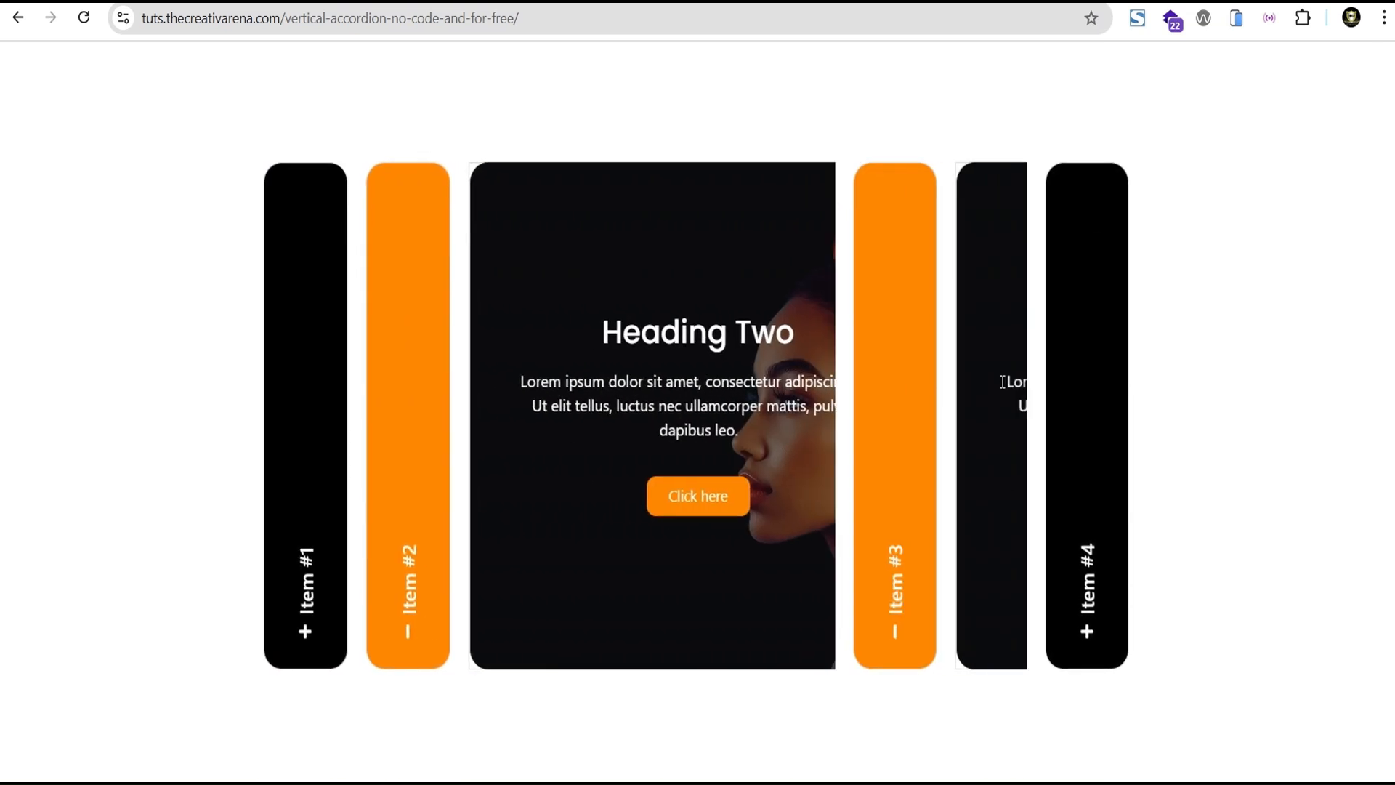
click(1074, 370)
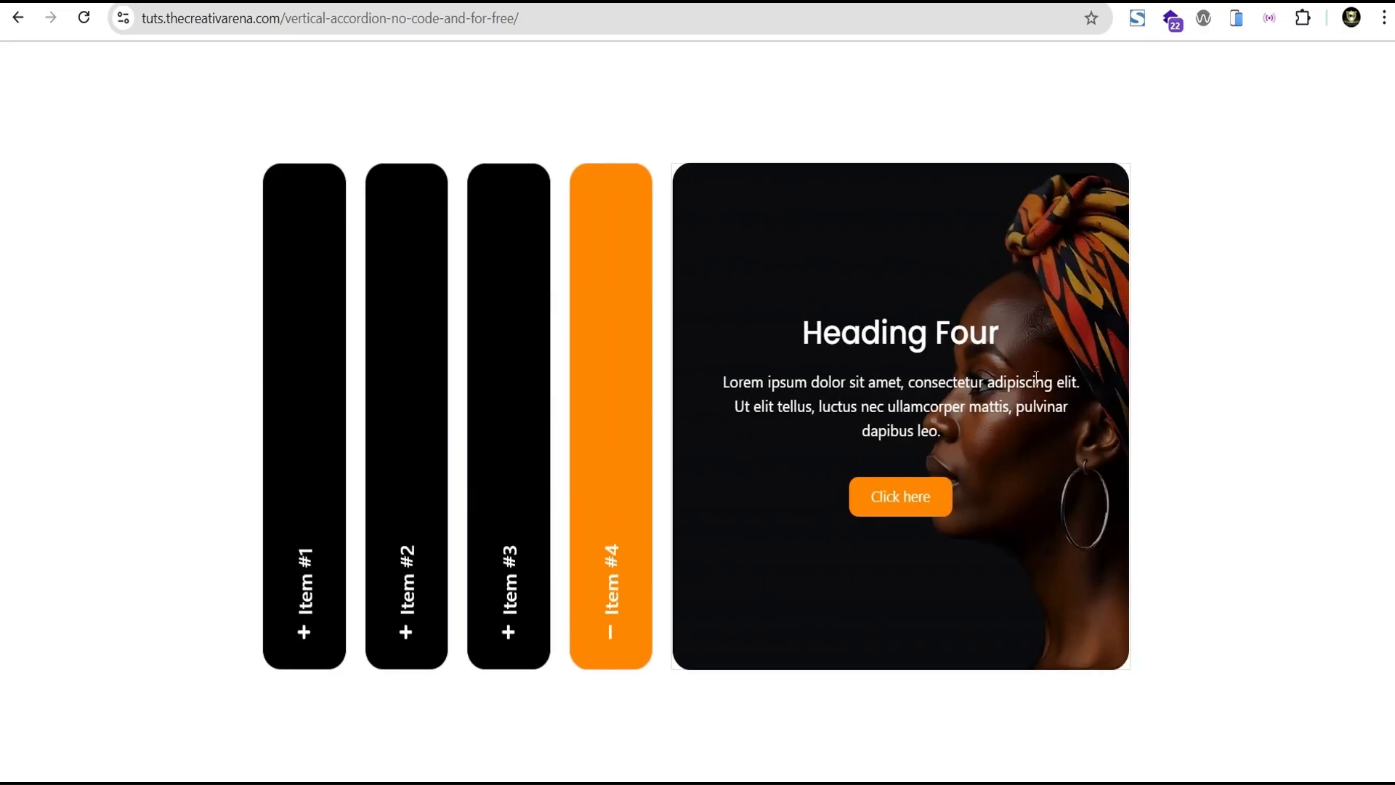
- Preview the accordion page in the tablet simulator and switch between Items #2, #3 and #4 to check their behaviour
click(1235, 18)
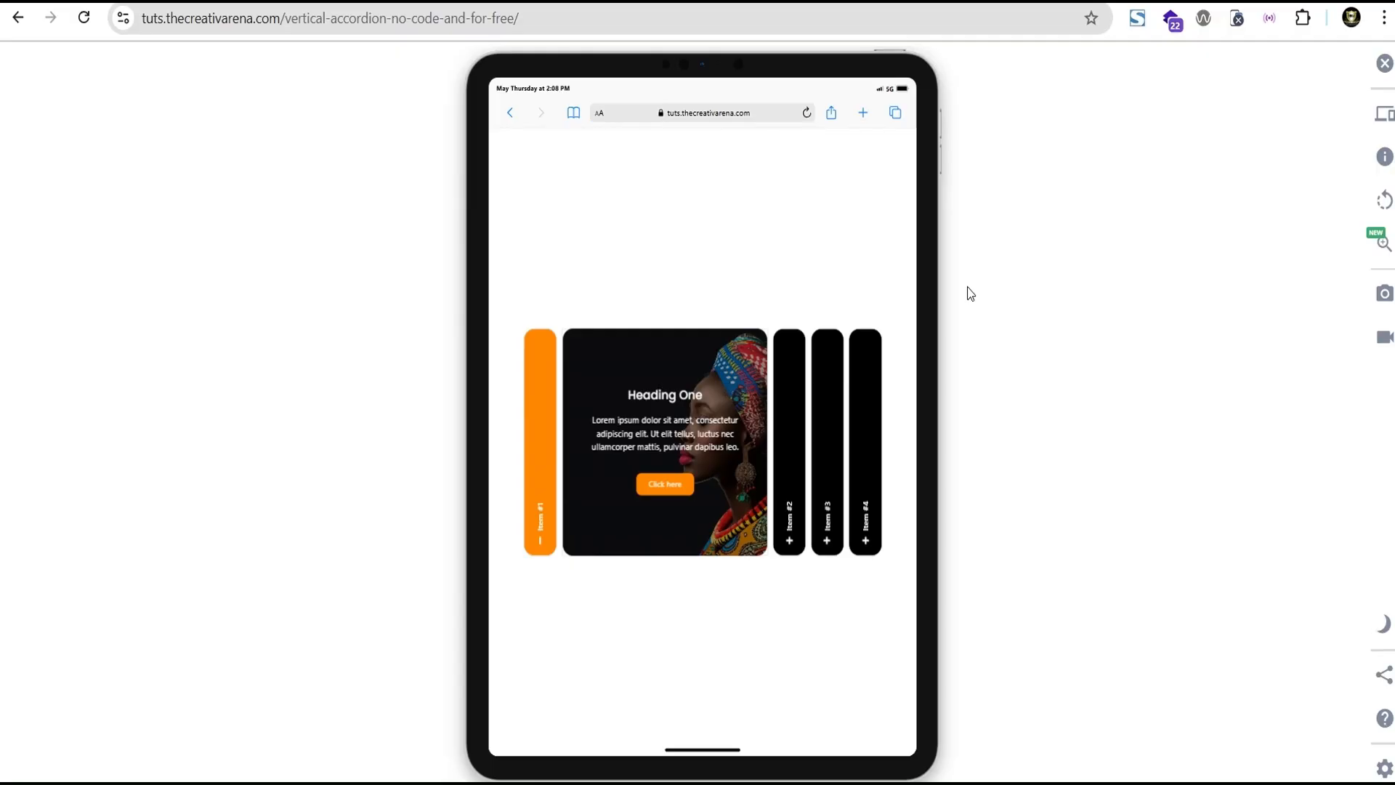
click(797, 498)
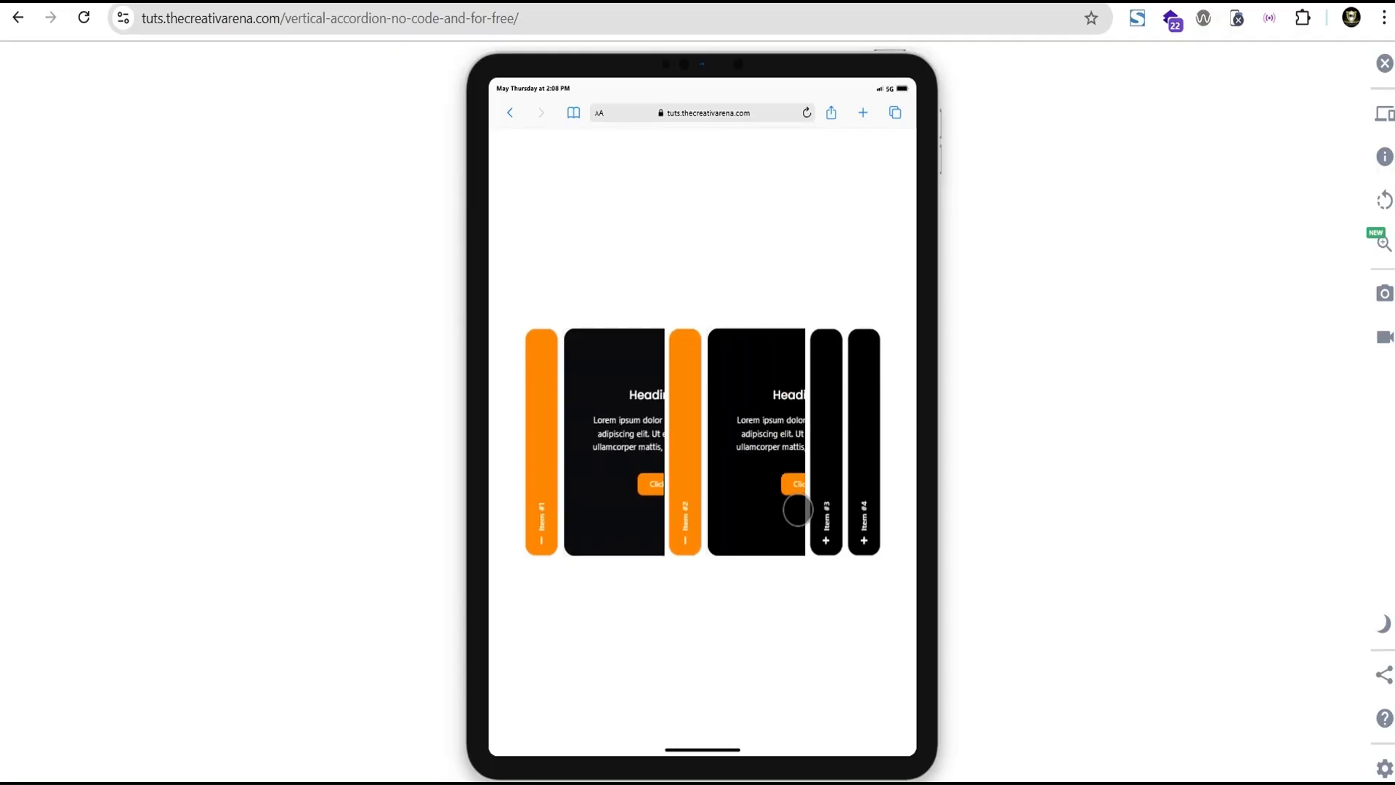
click(832, 492)
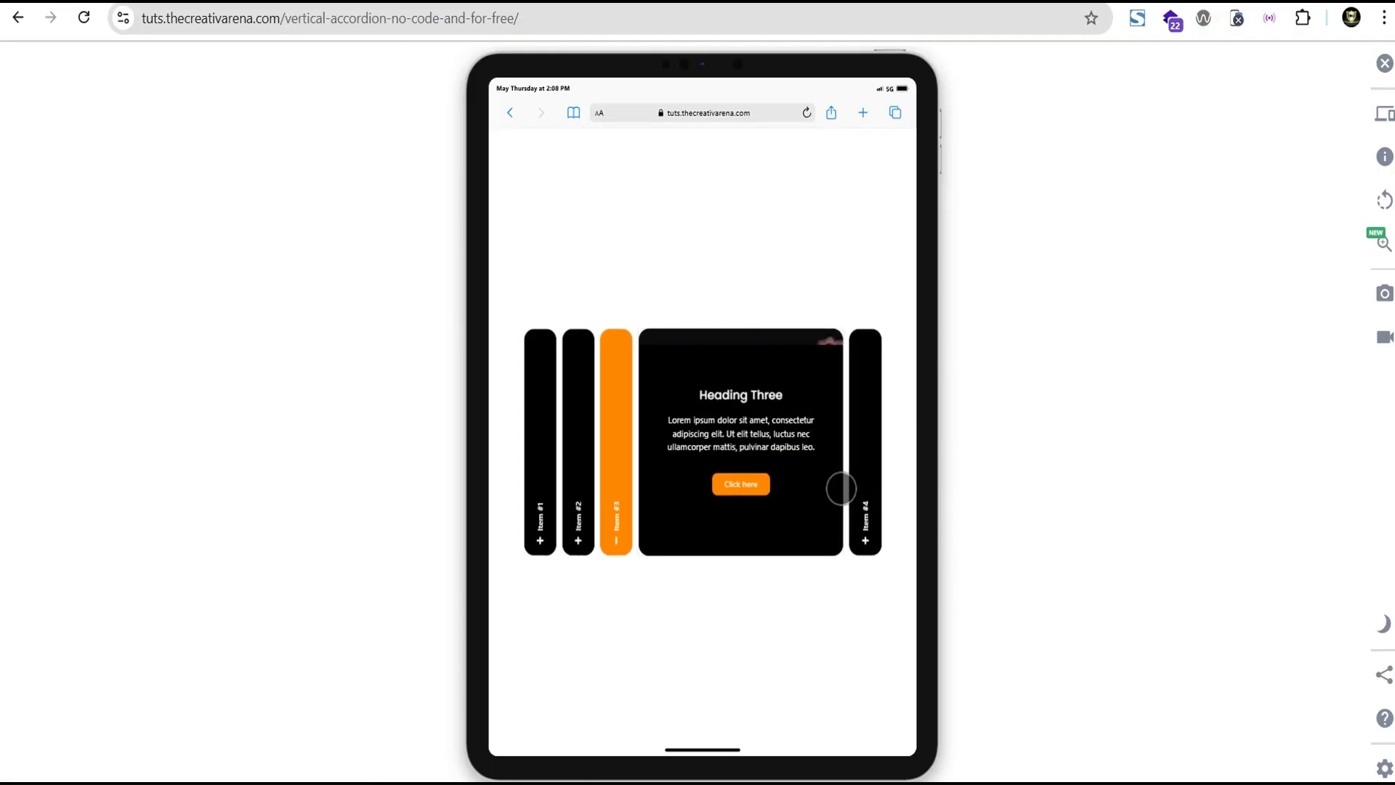
click(869, 479)
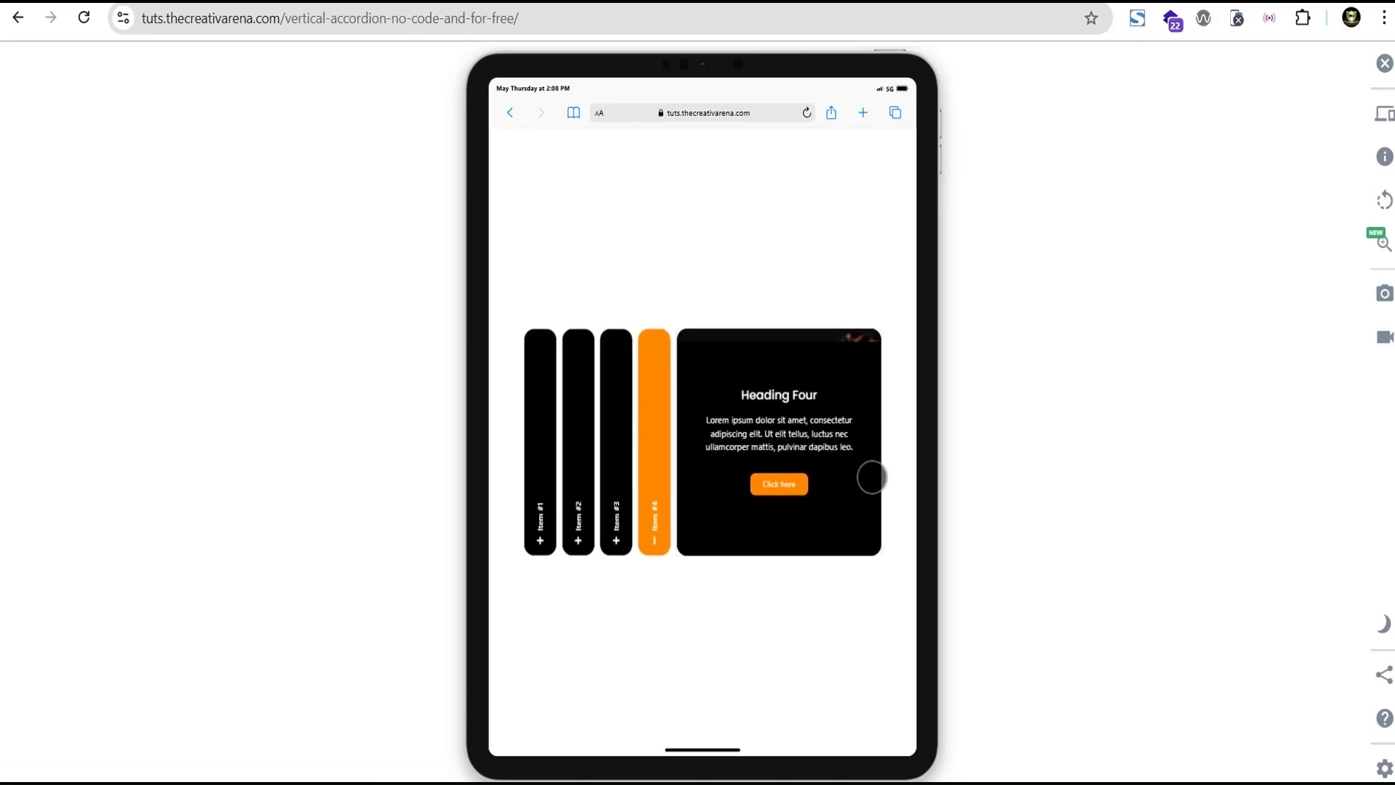
click(622, 474)
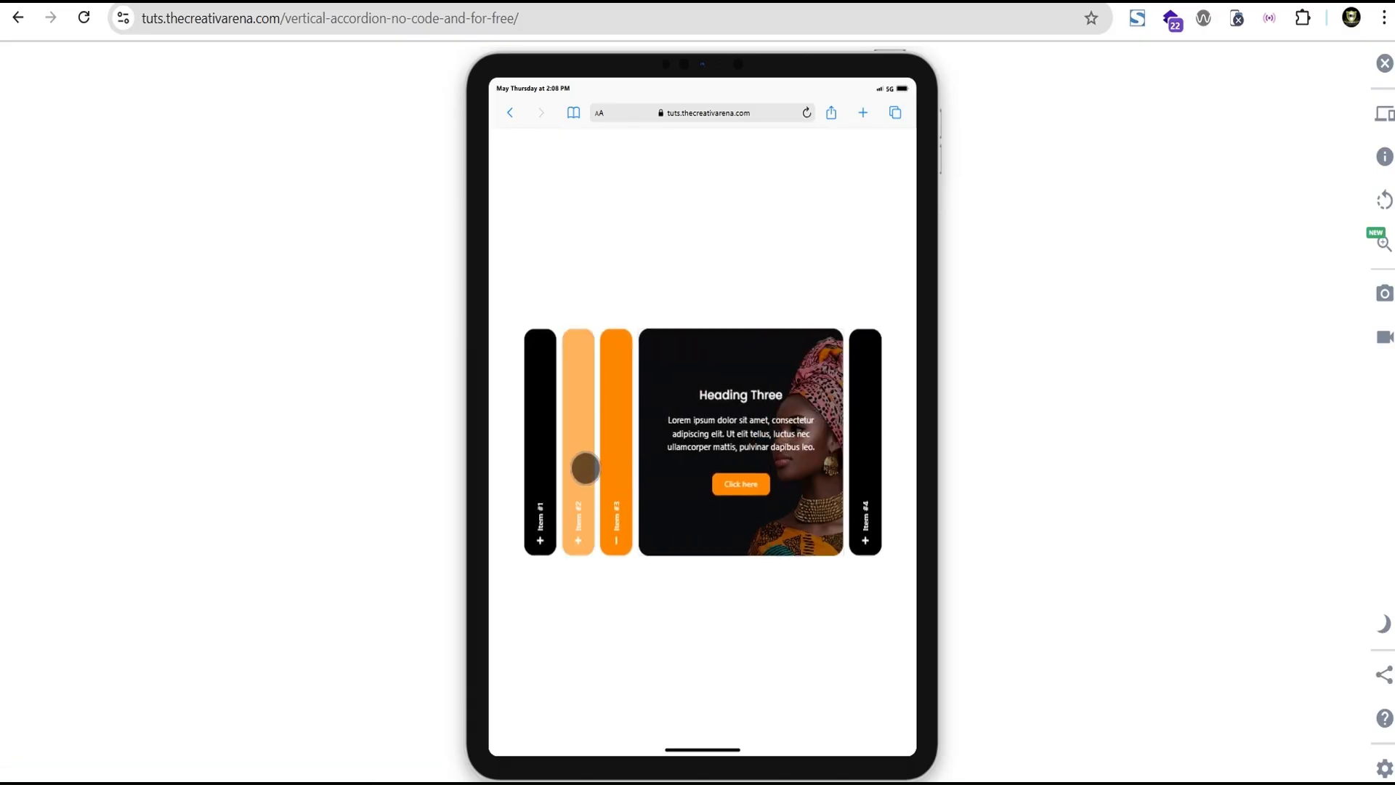
click(585, 469)
- Preview the page on an iPhone 11 PRO MAX, expand Items #2, #3 and #4, and close the device simulator
click(1383, 114)
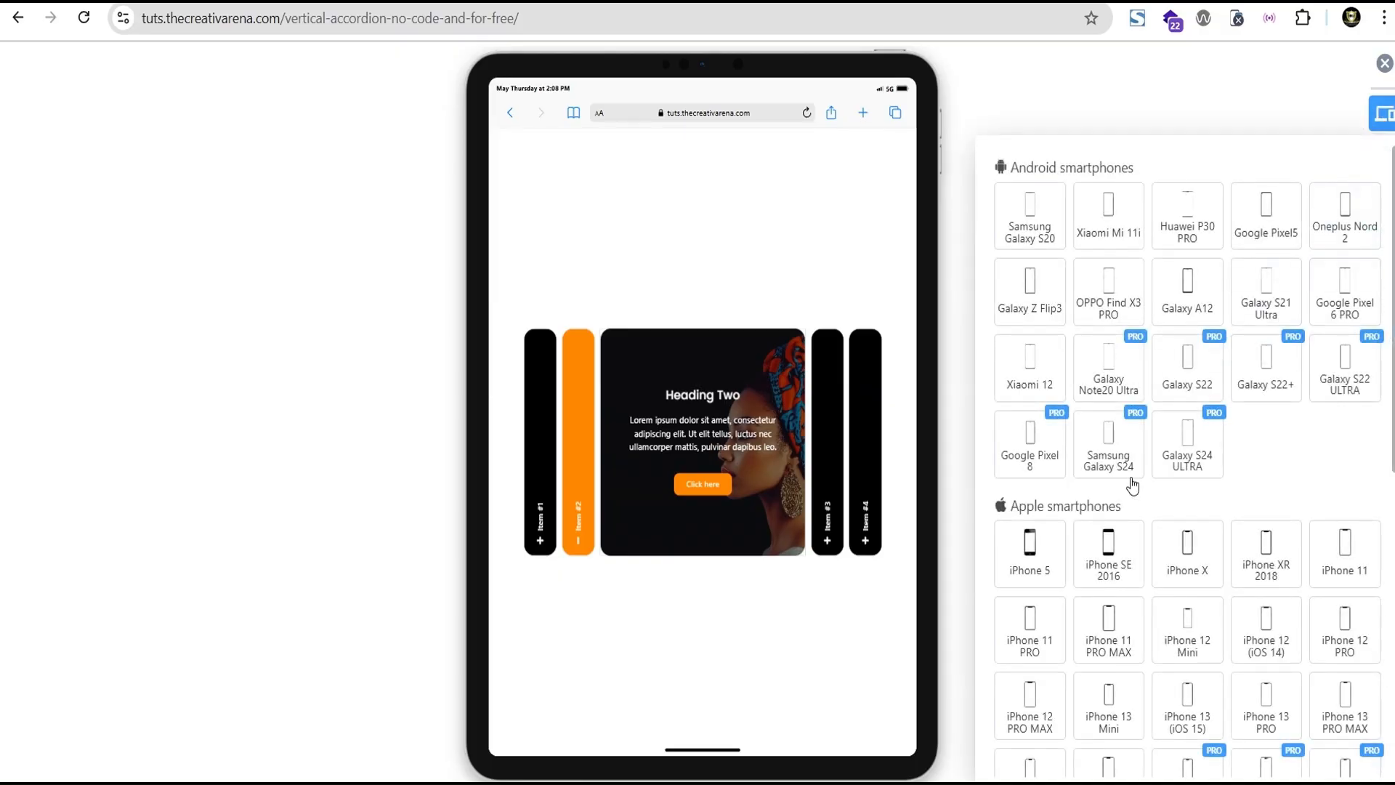
scroll(1152, 461, down, 3)
click(1112, 447)
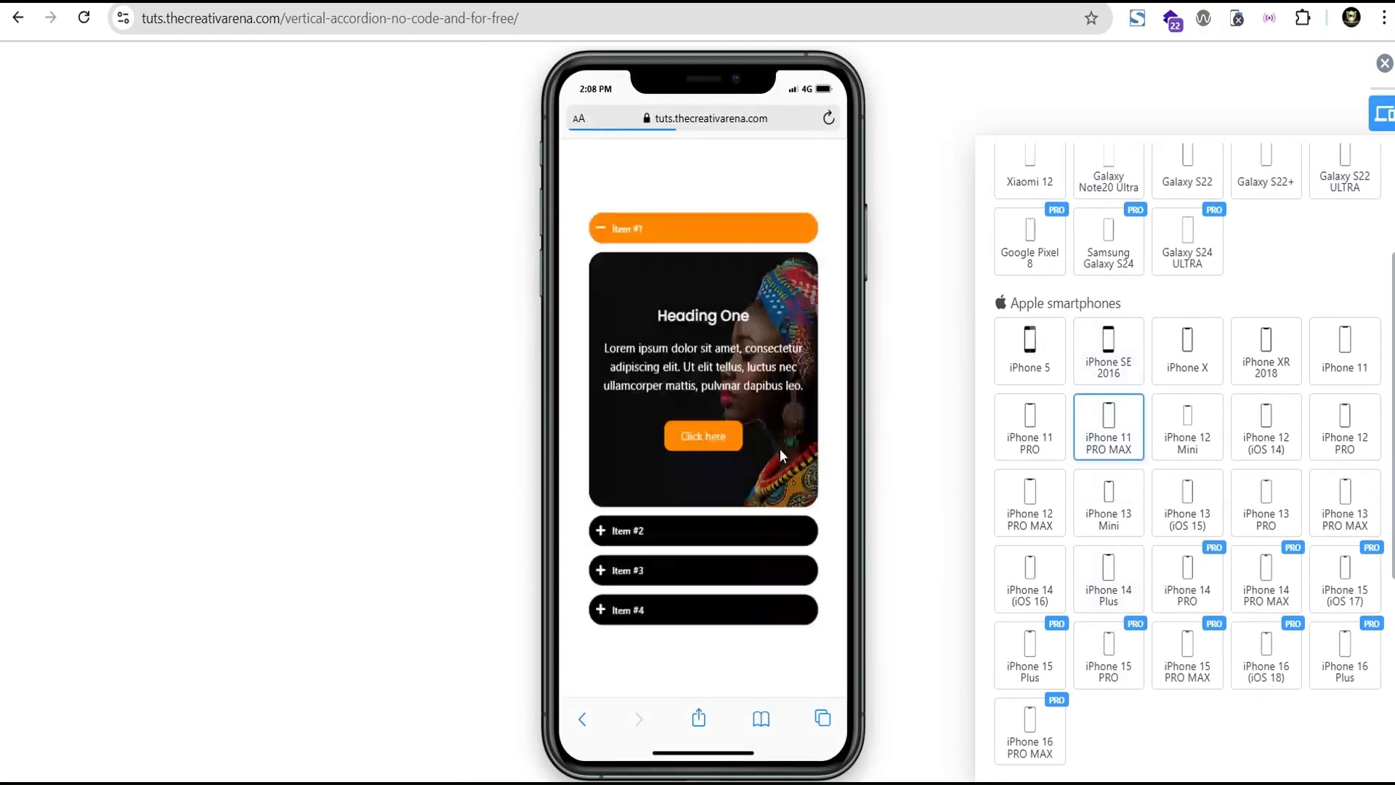
click(740, 541)
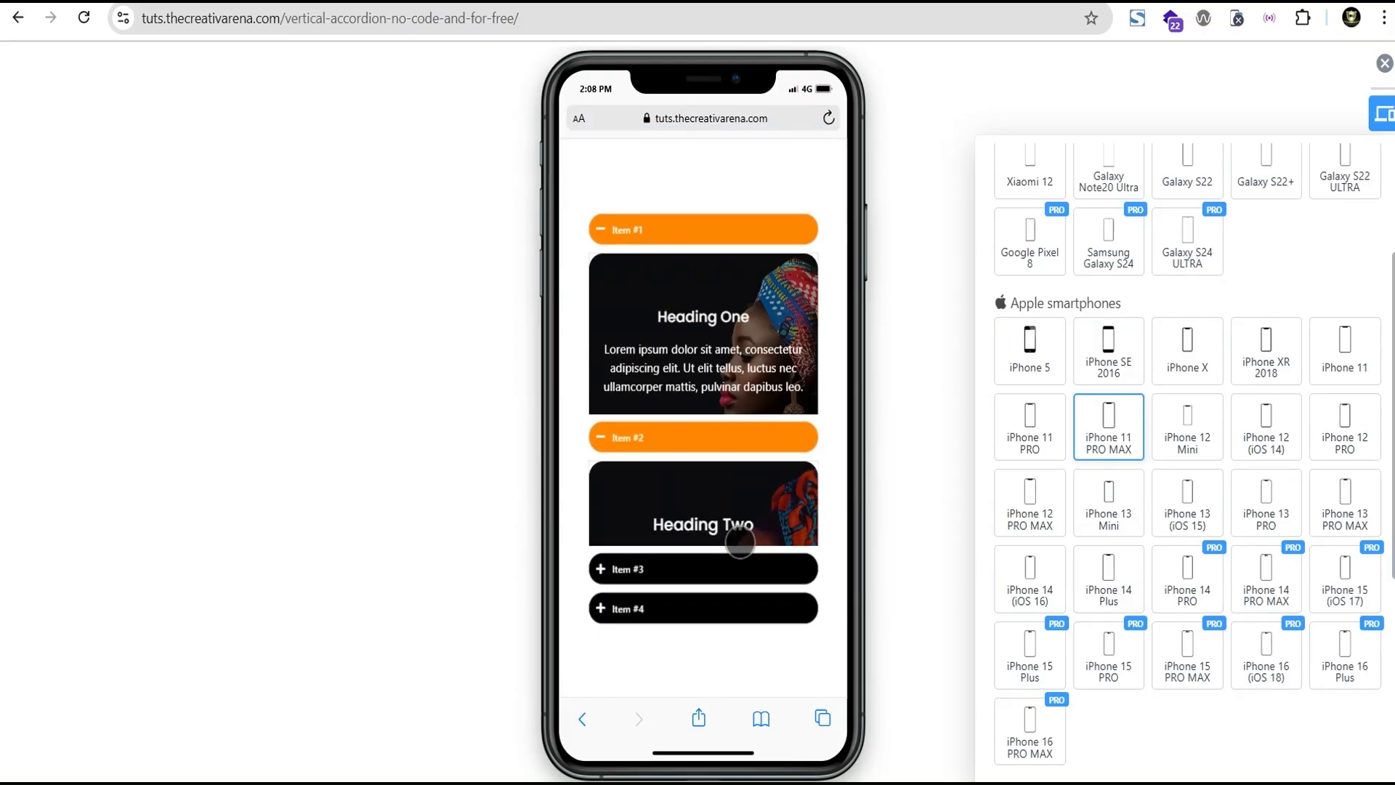
click(738, 570)
click(744, 609)
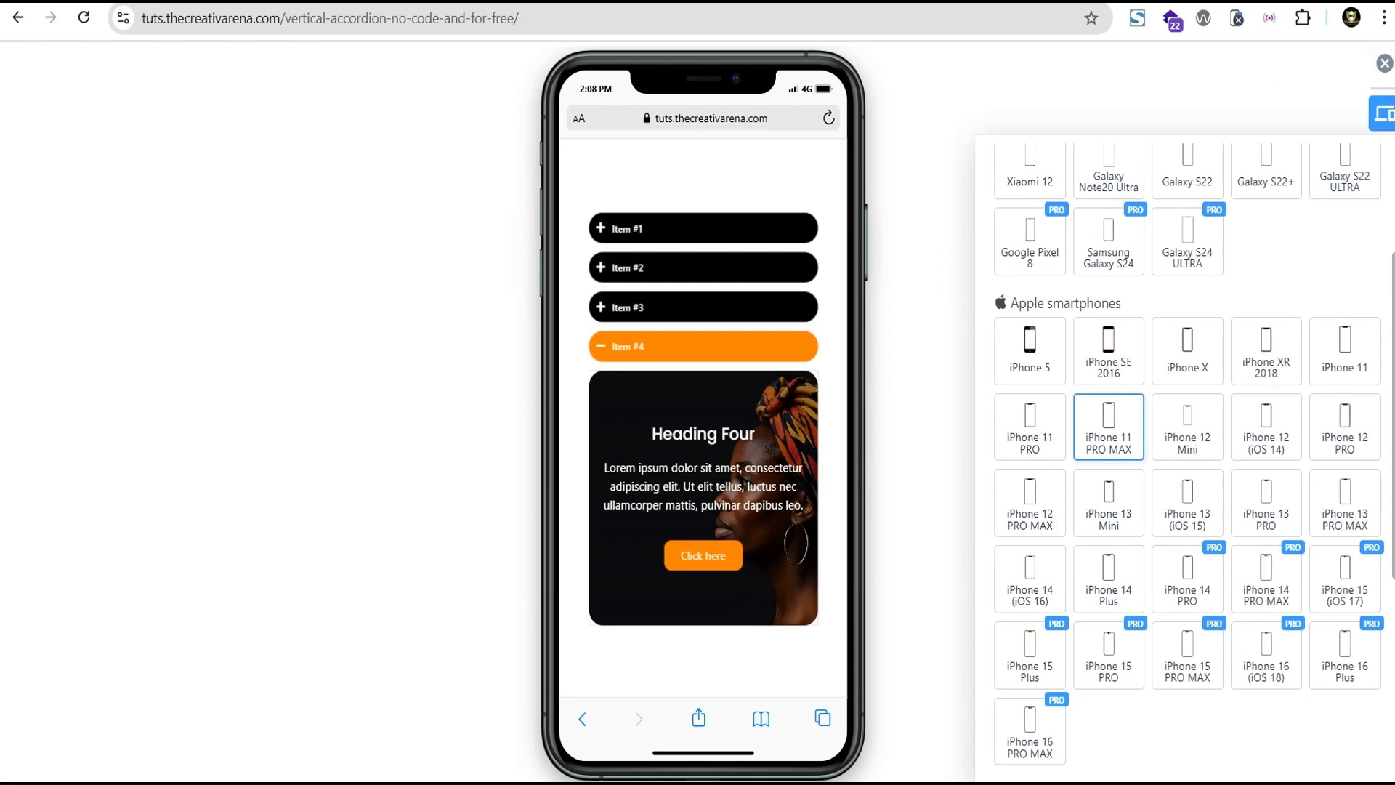
click(1384, 63)
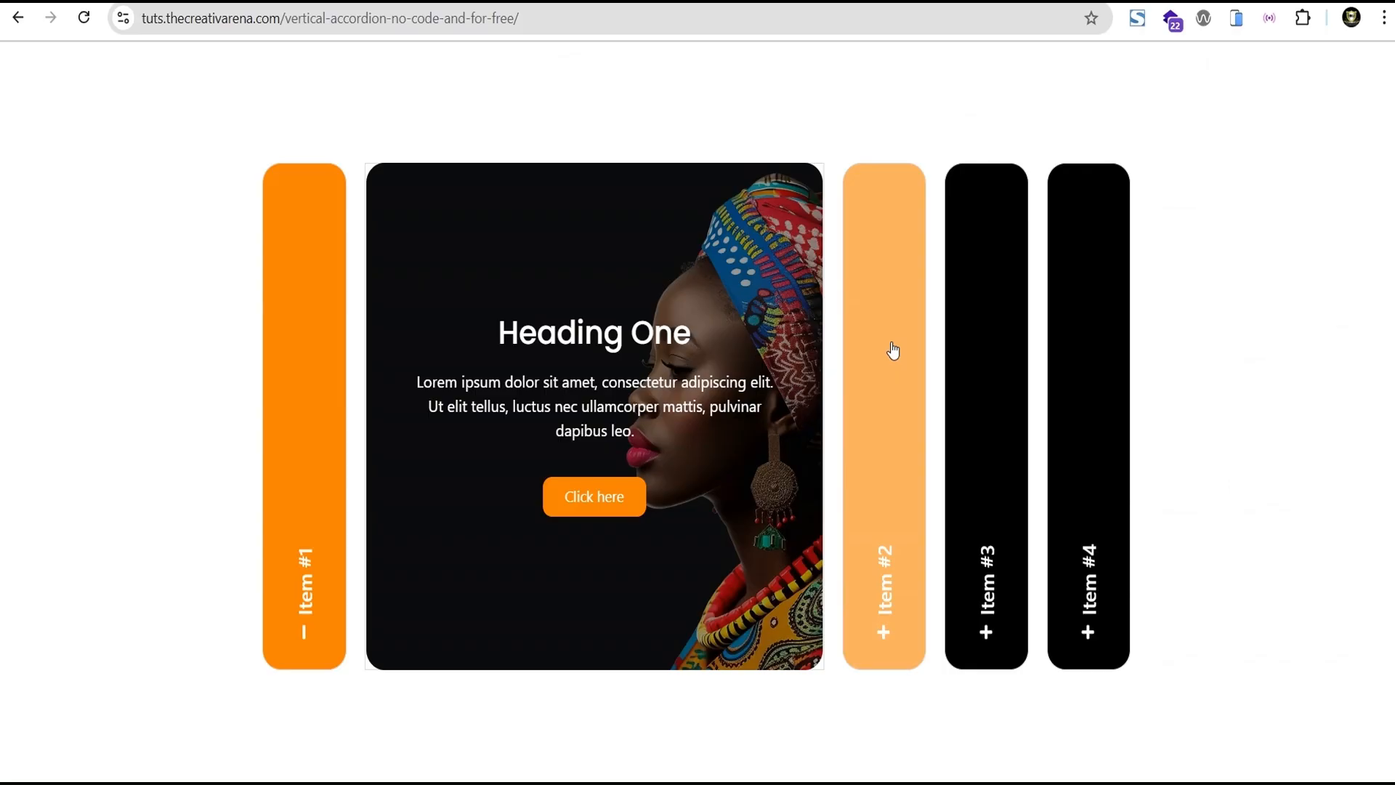
- Expand Items #2, #3 and #4 of the accordion in the desktop view
click(905, 352)
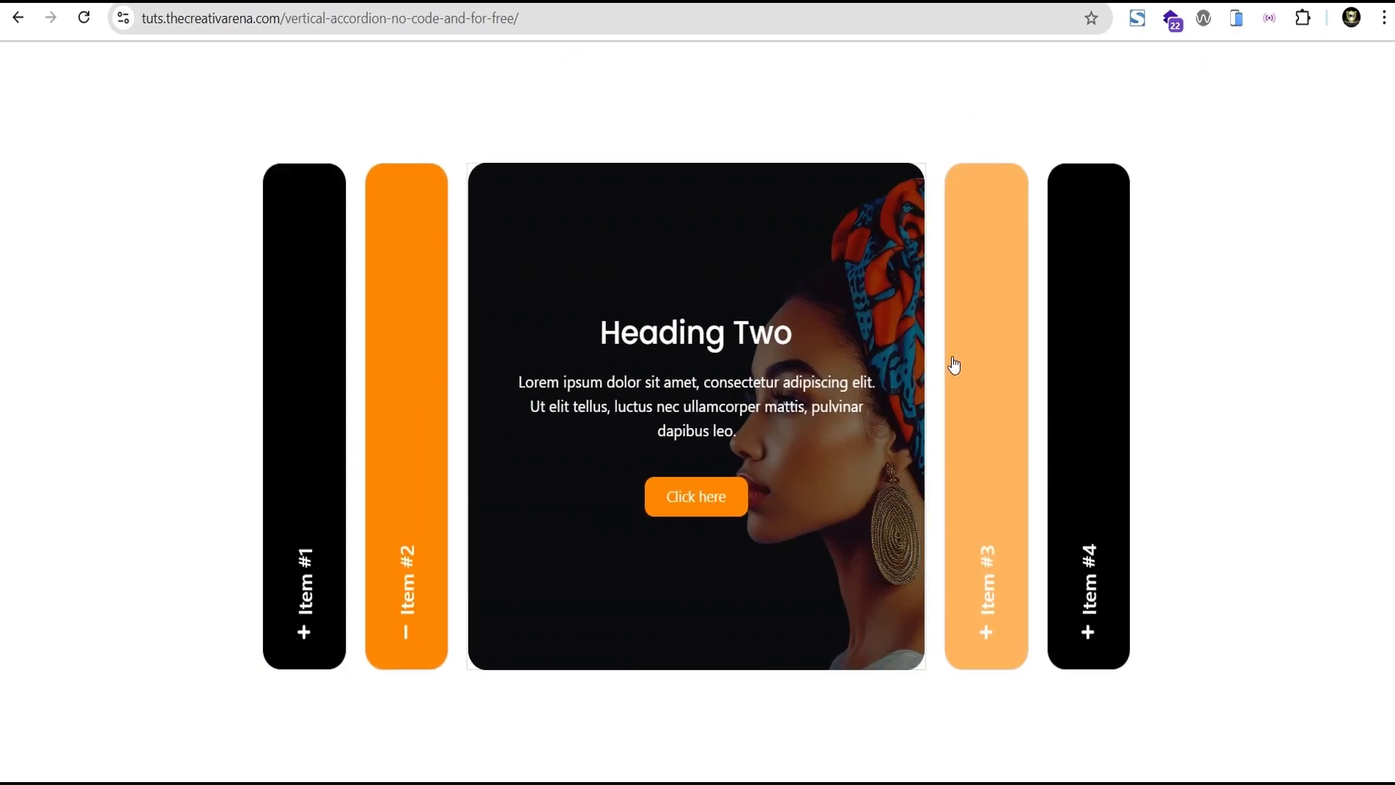
click(979, 363)
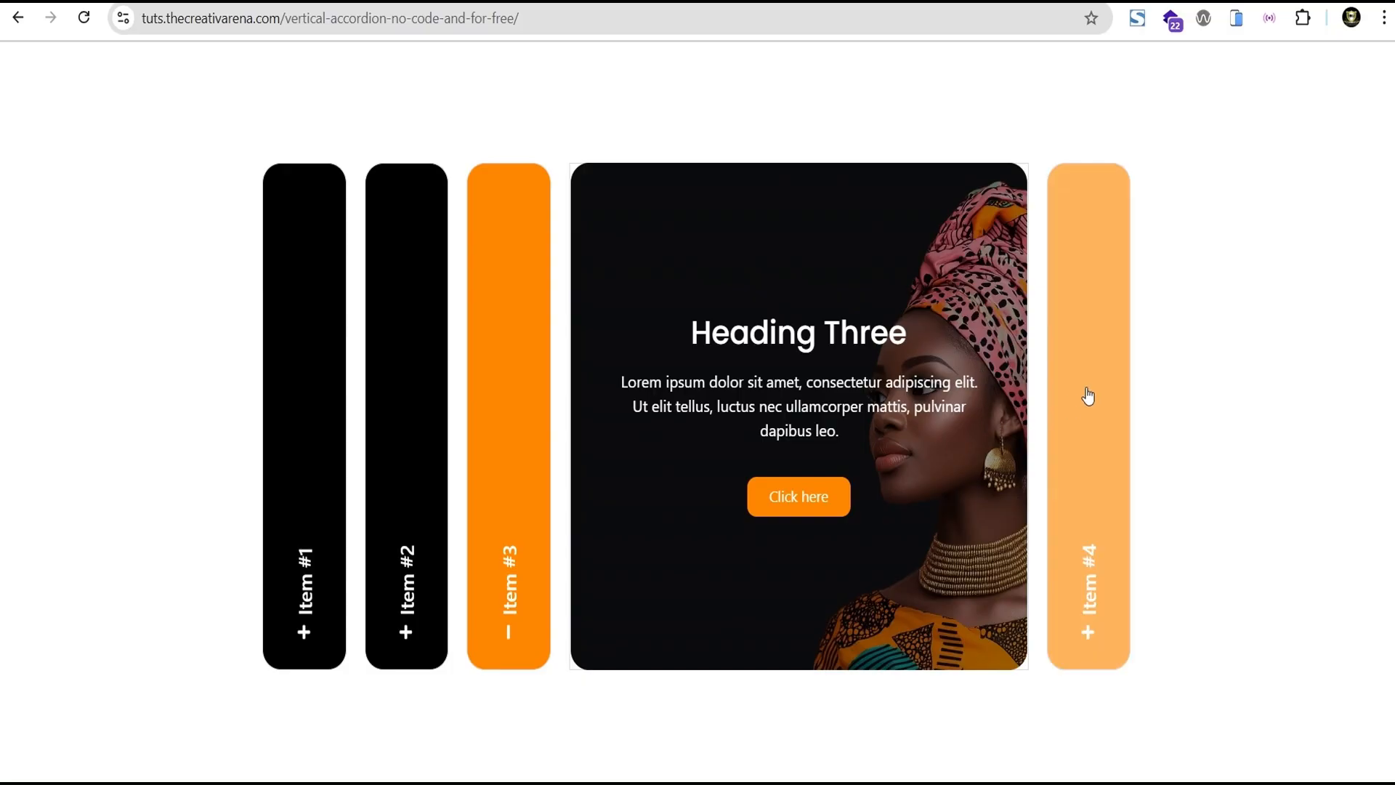
click(1086, 395)
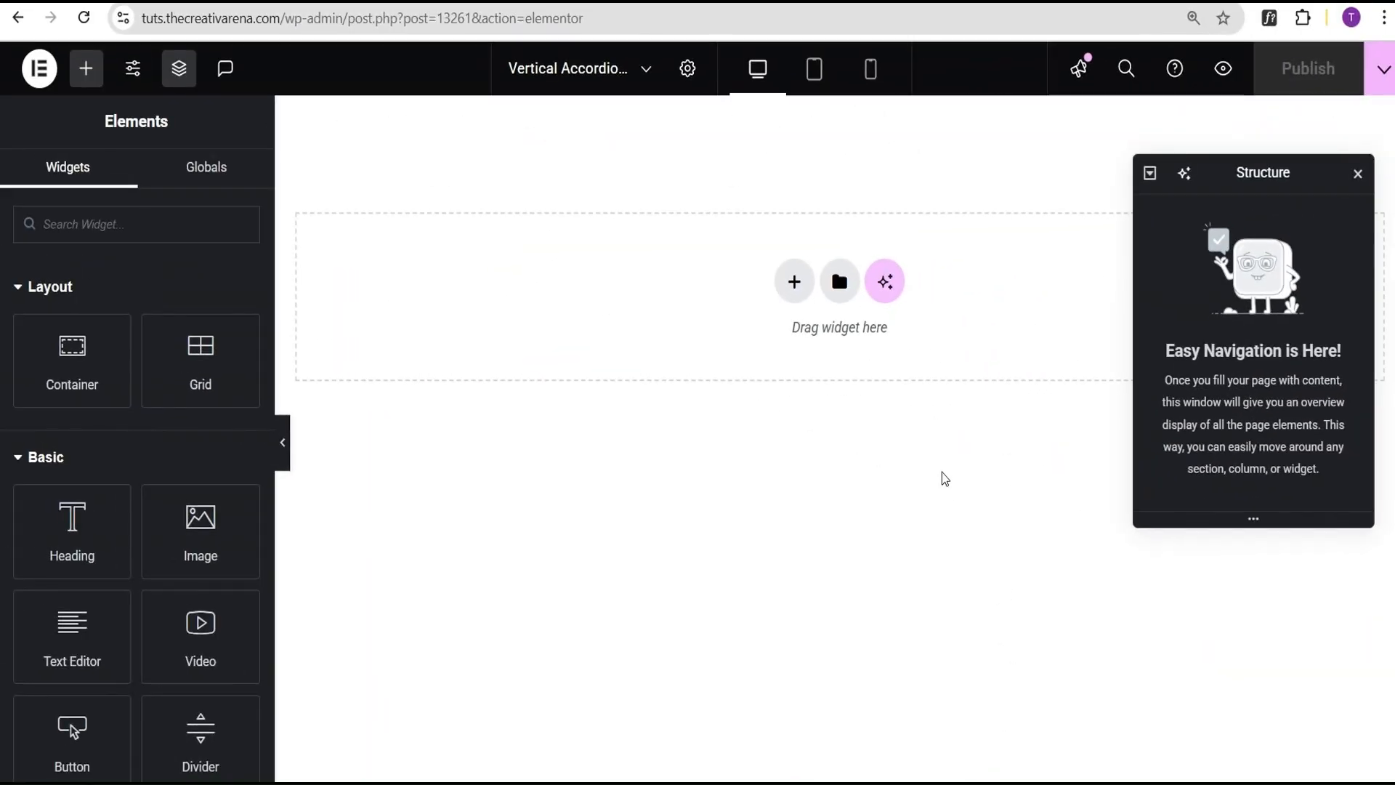
- Add a Flexbox container with the single downward-column structure and set its content width to Full Width
click(792, 293)
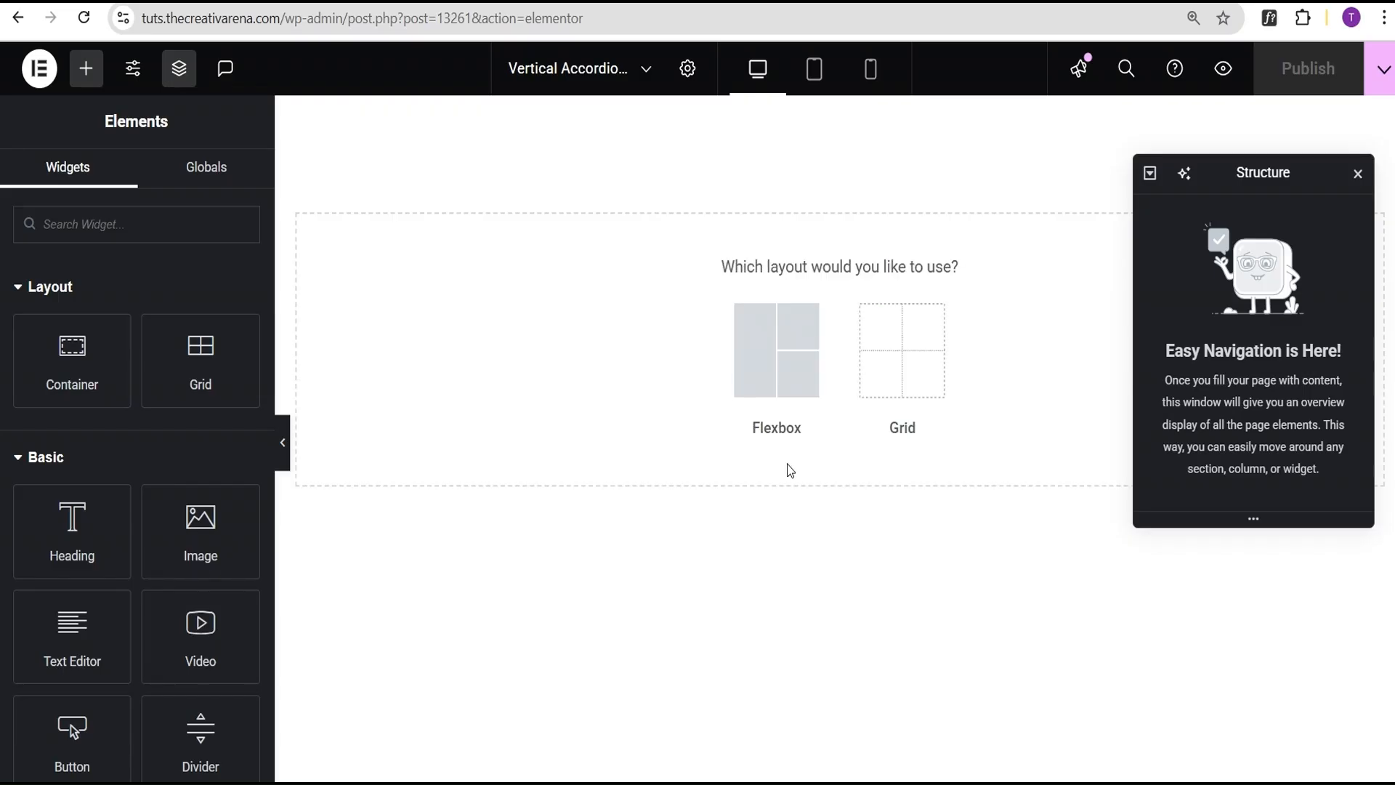
click(774, 372)
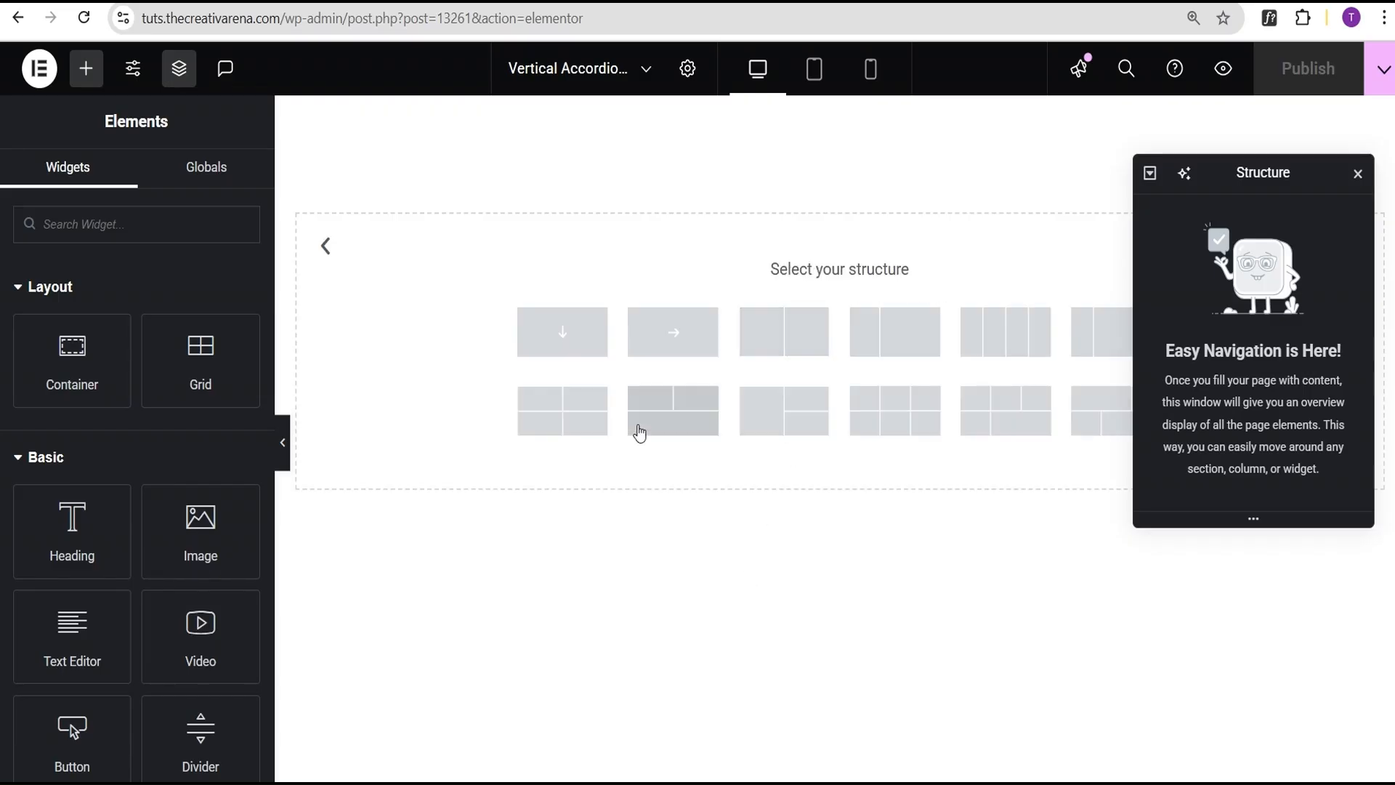
click(562, 331)
click(185, 375)
click(167, 425)
- Set the container's minimum height to 100 vh and centre both its justify content and align items settings
click(235, 482)
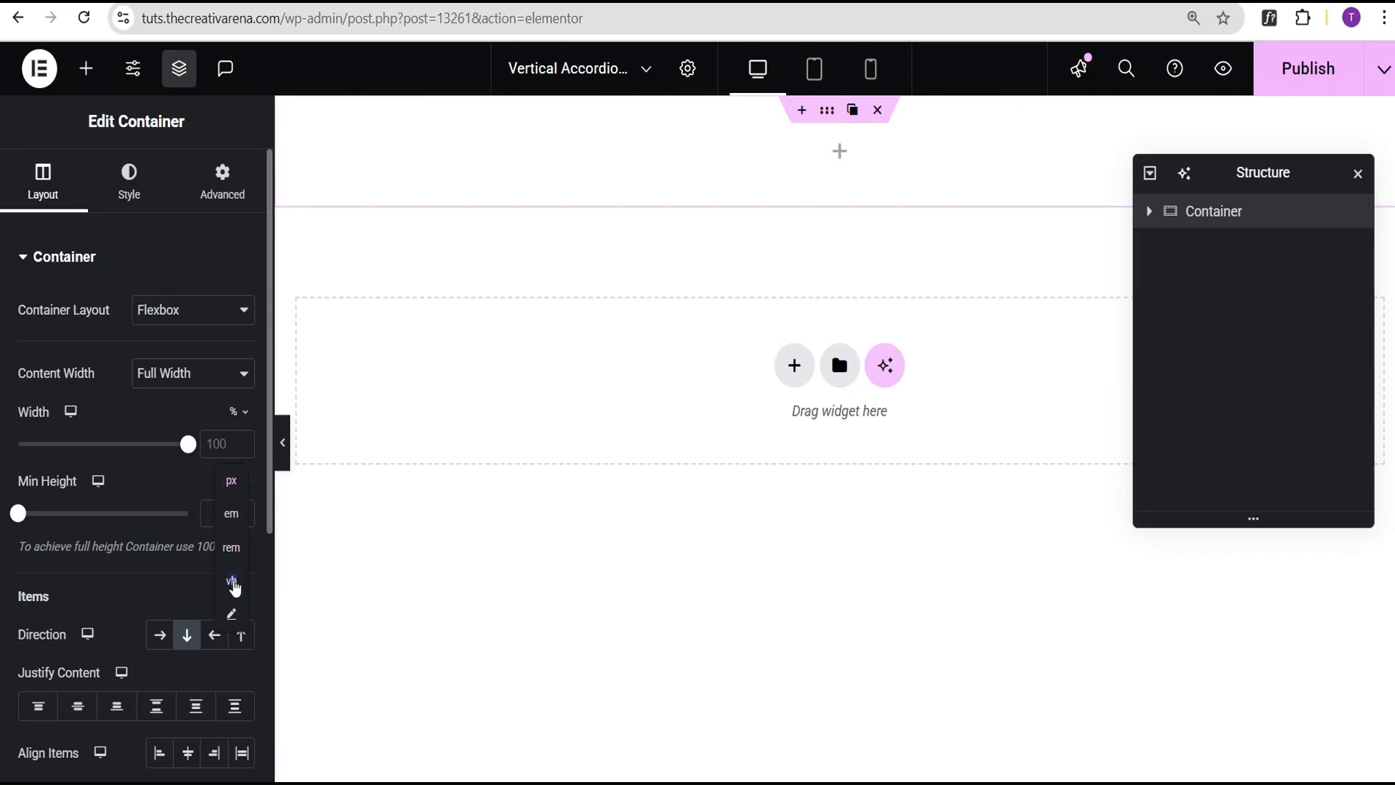
click(232, 581)
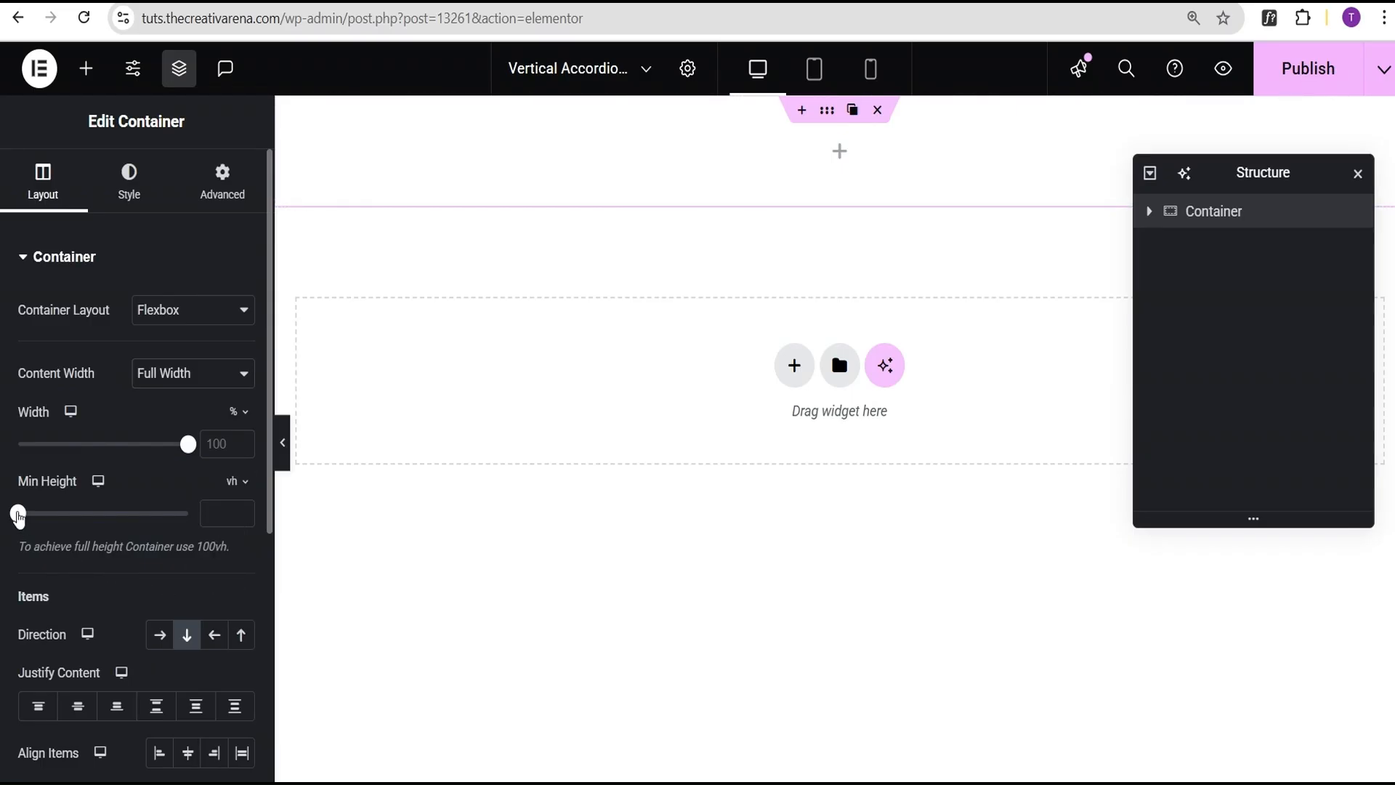
drag(19, 516, 189, 513)
click(77, 706)
scroll(145, 654, down, 3)
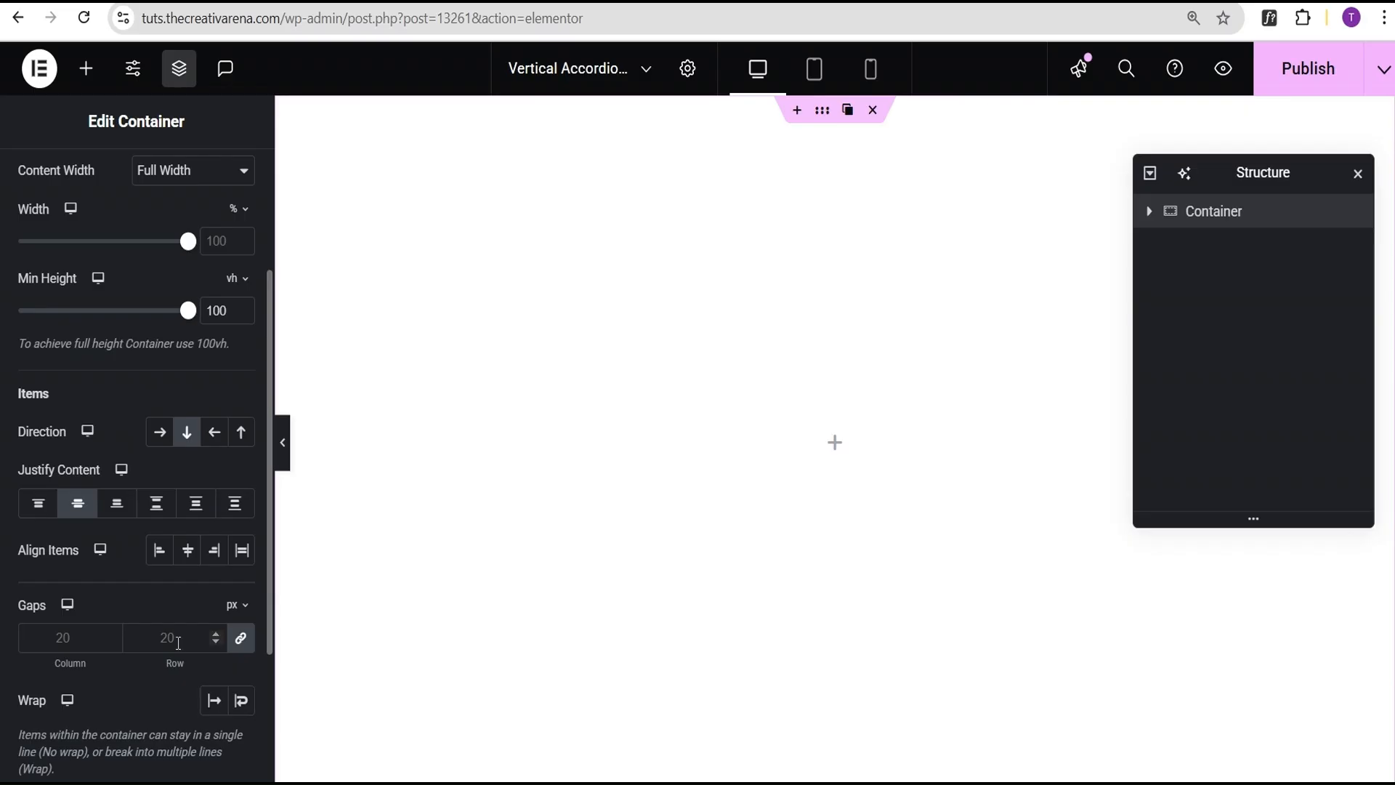
click(191, 550)
scroll(161, 494, up, 3)
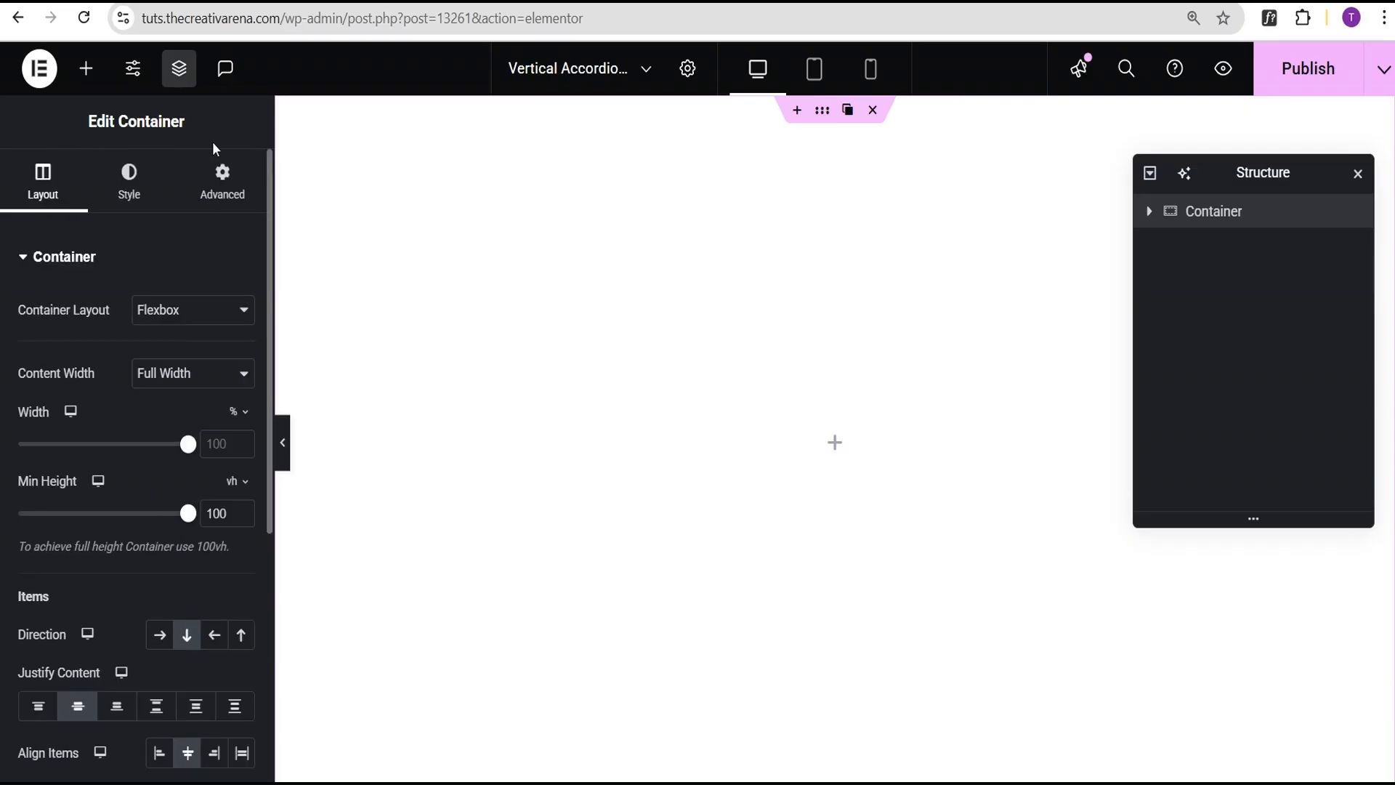
- Set the container's padding to 100 px at the top and bottom and 20 px on the right and left
click(226, 188)
text(100)
click(242, 425)
drag(197, 421, 84, 427)
text(2)
text(2)
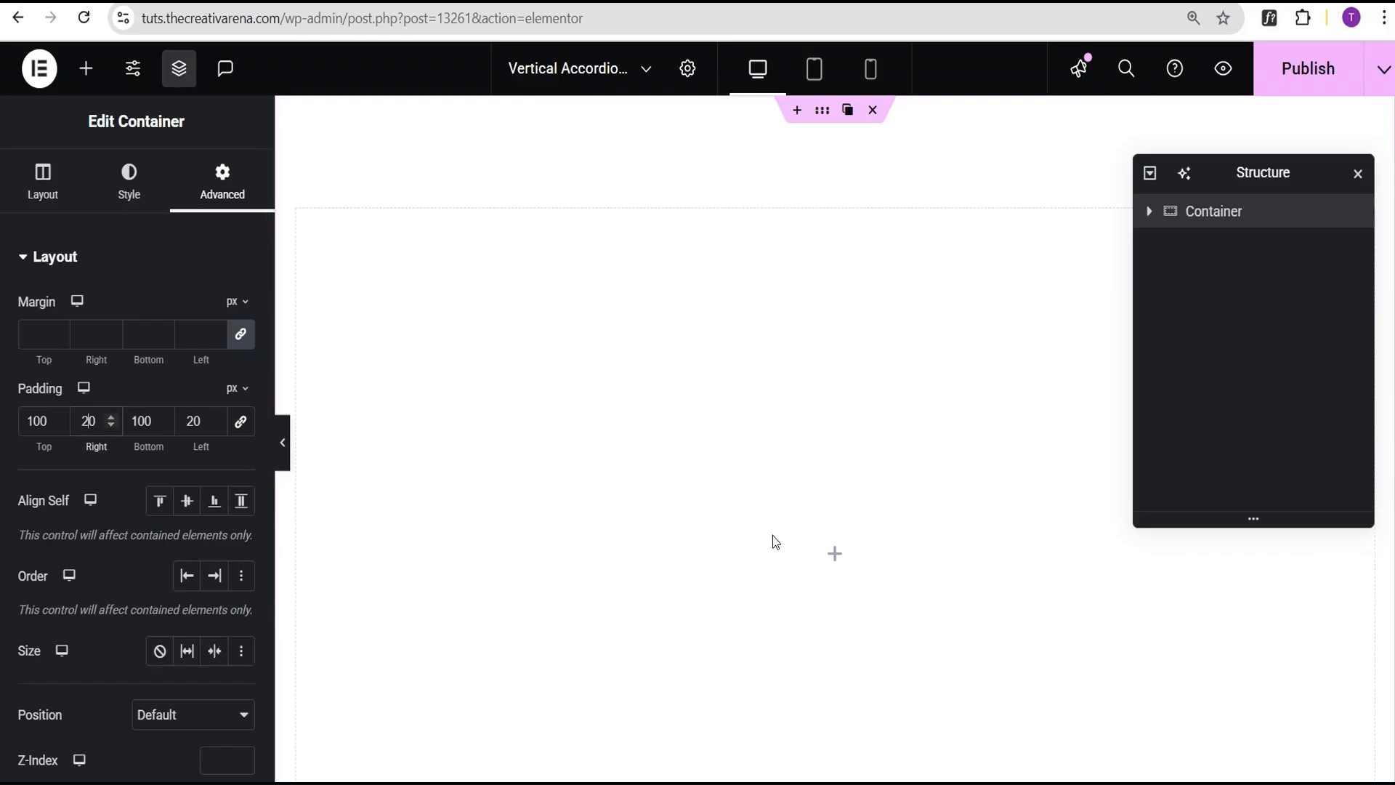
- Find the Accordion widget by searching "acc", place it inside the container, and review its layout and interaction settings
click(835, 556)
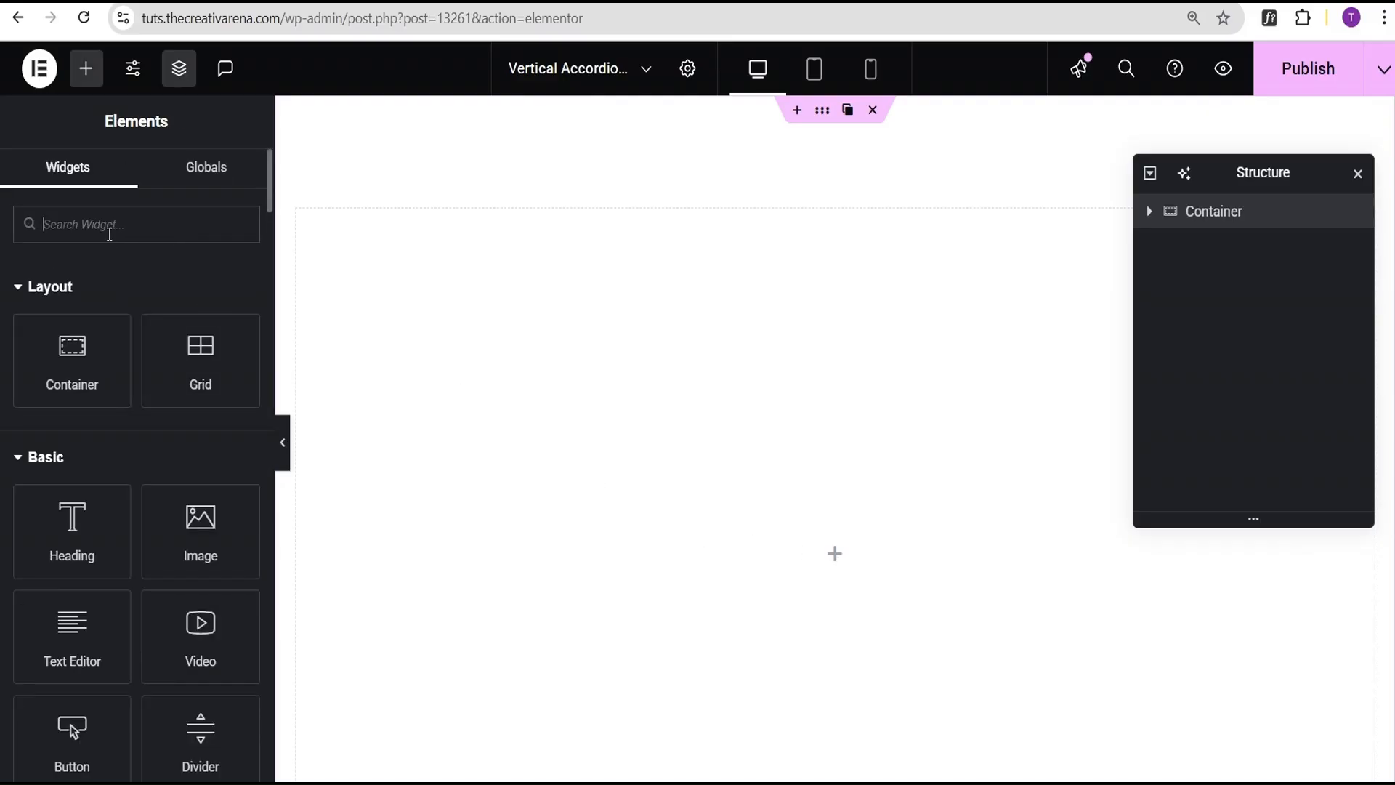
text(acc)
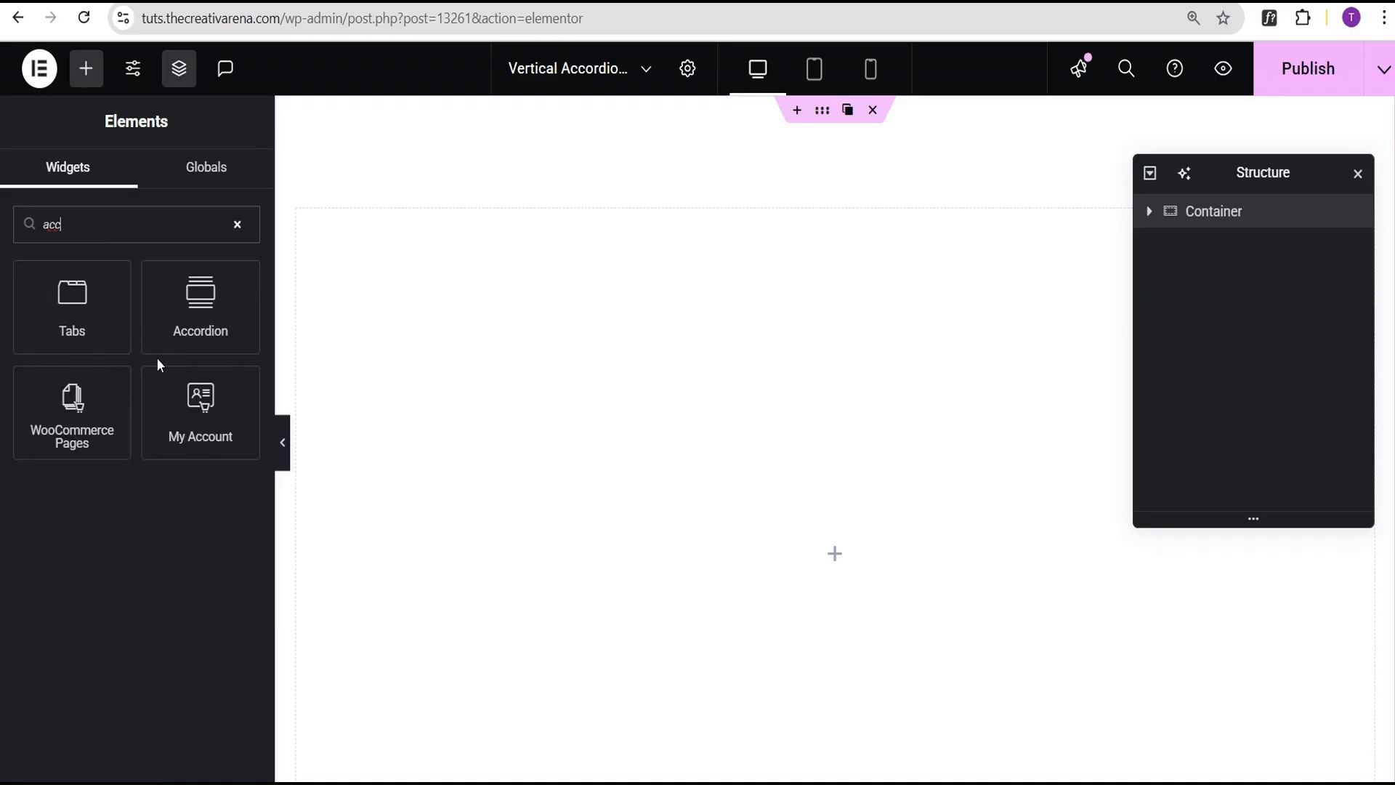
drag(166, 342, 742, 534)
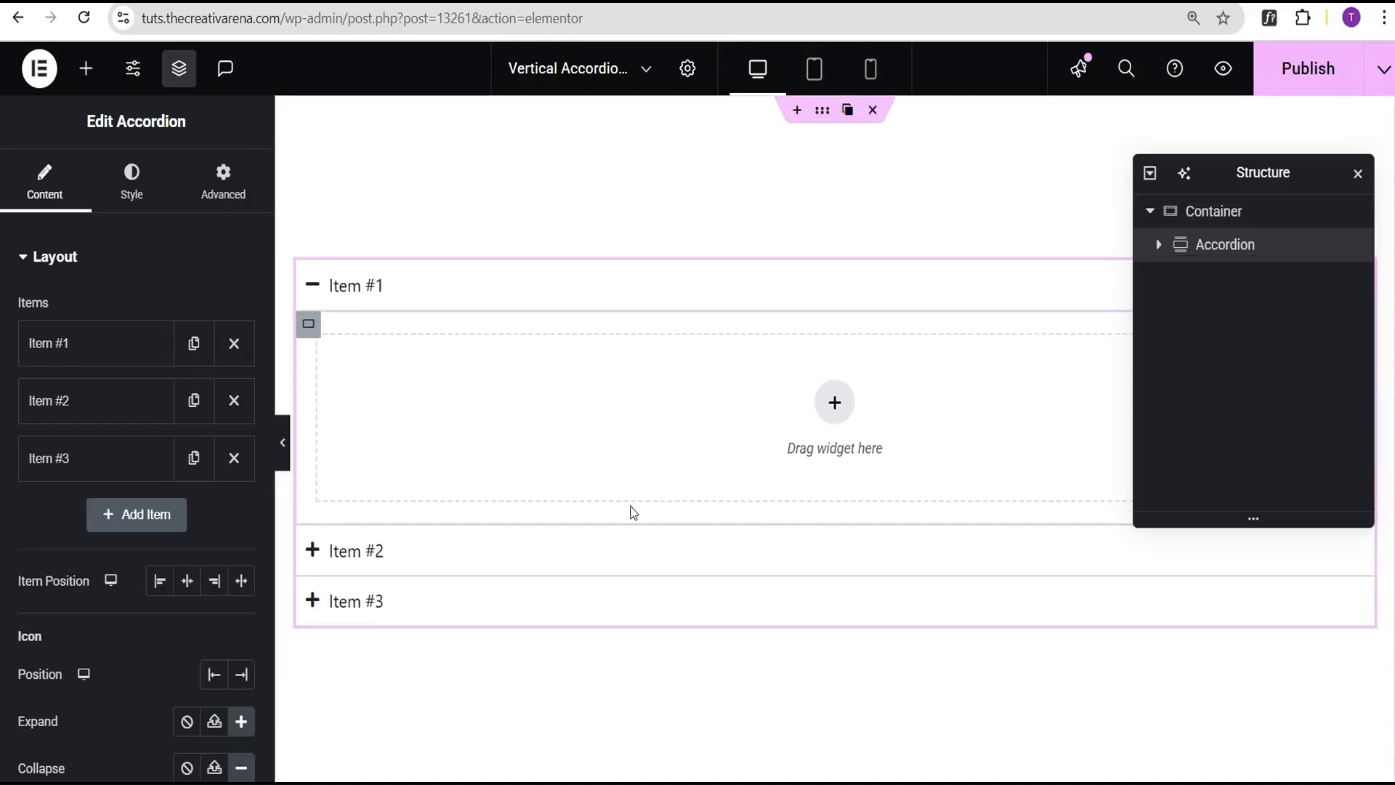
scroll(151, 499, down, 4)
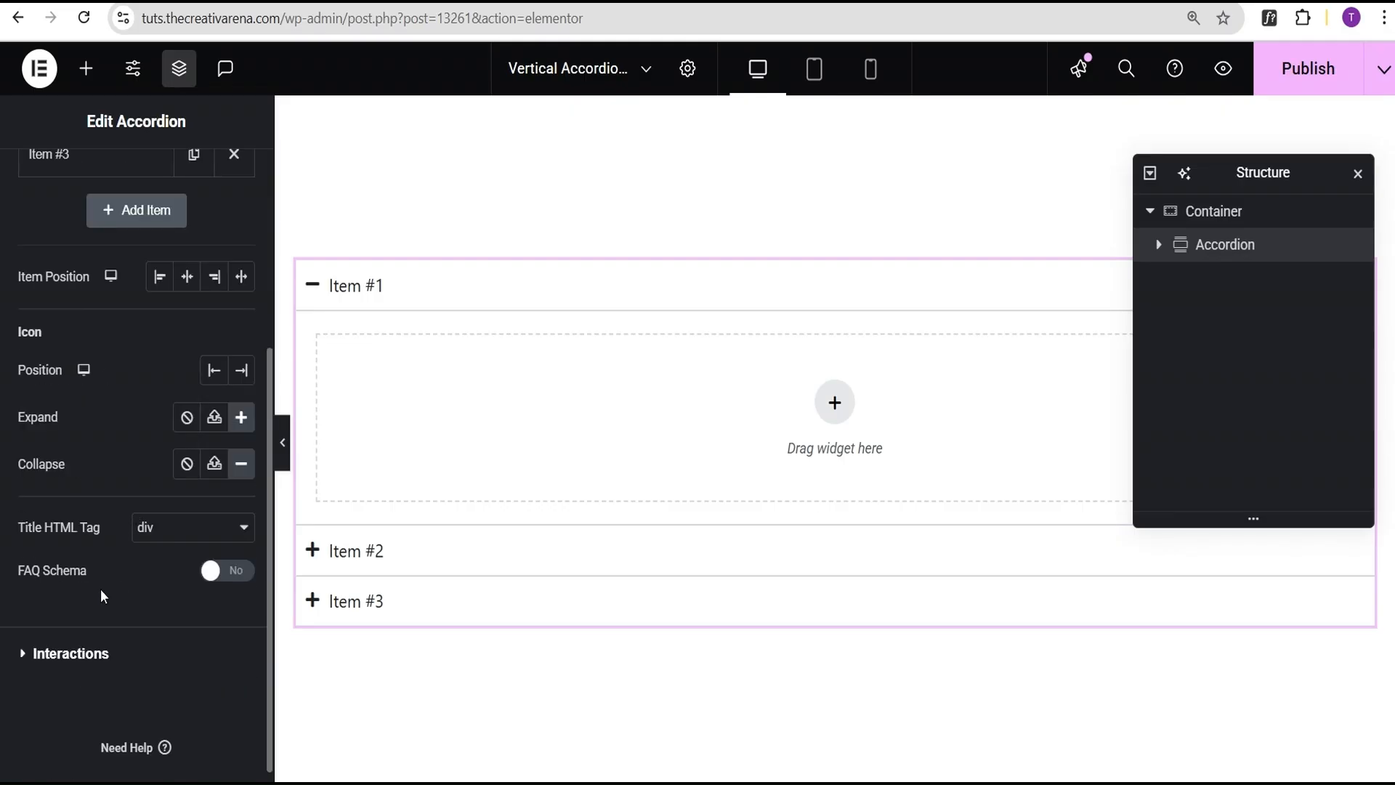
scroll(97, 595, down, 1)
click(97, 626)
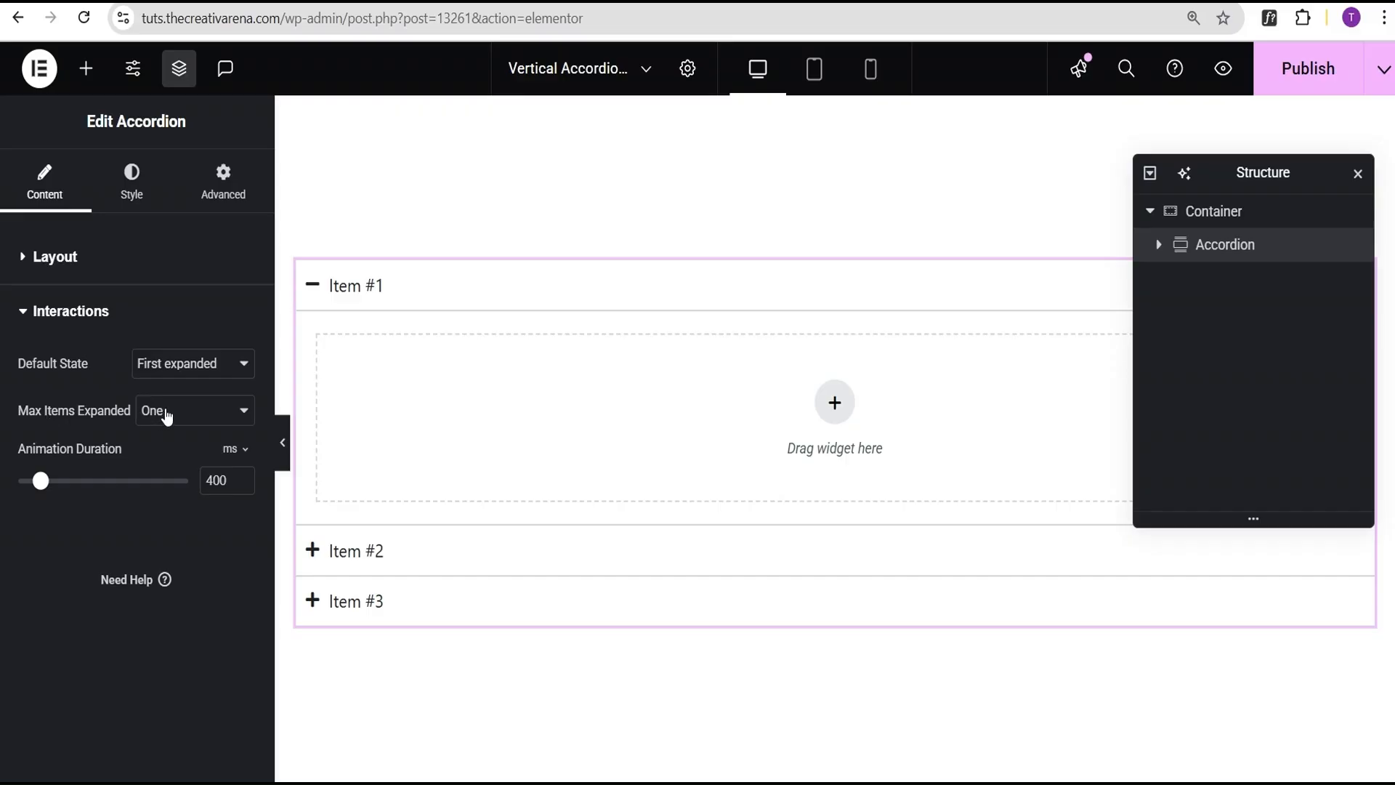
- Give the accordion items a classic background in black (#000000) for the normal state
click(132, 178)
scroll(103, 419, down, 2)
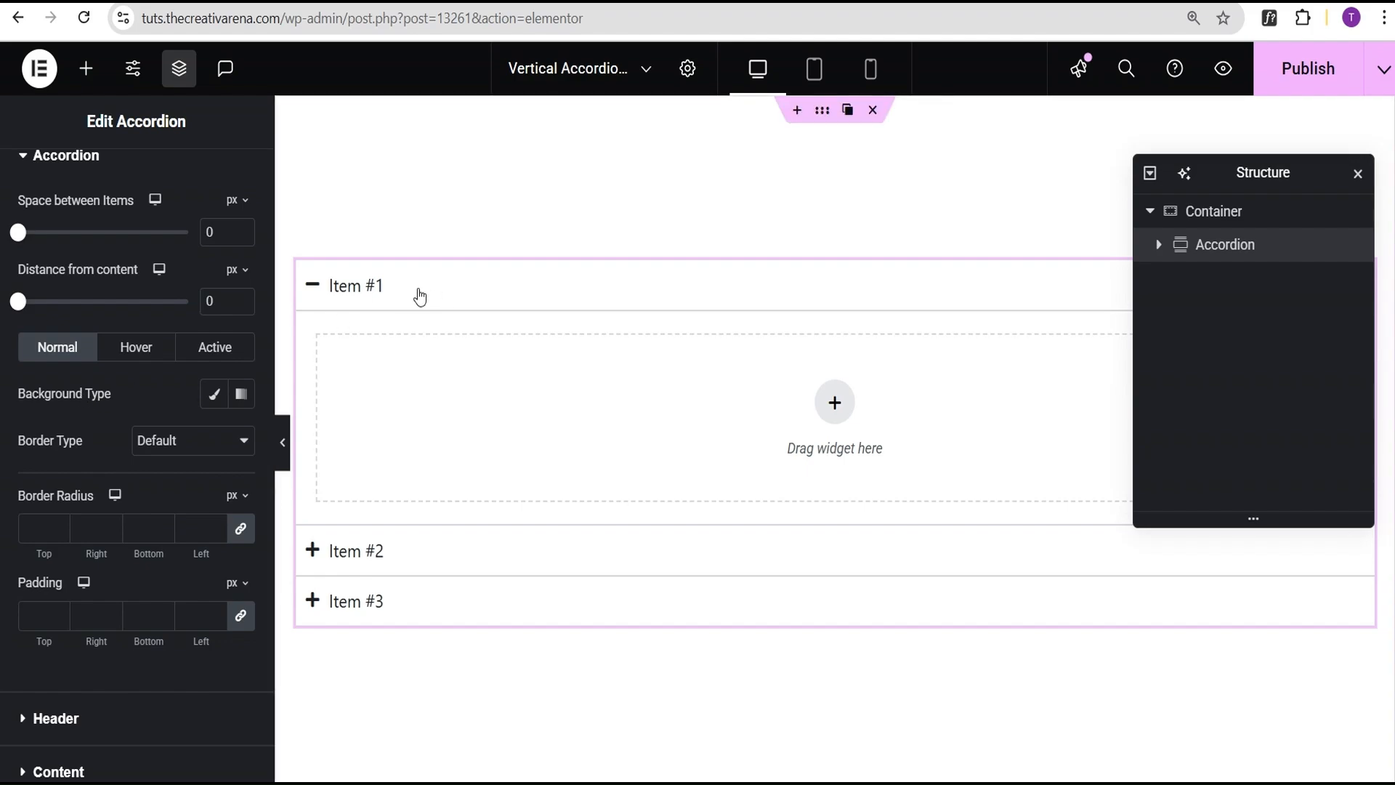
click(215, 396)
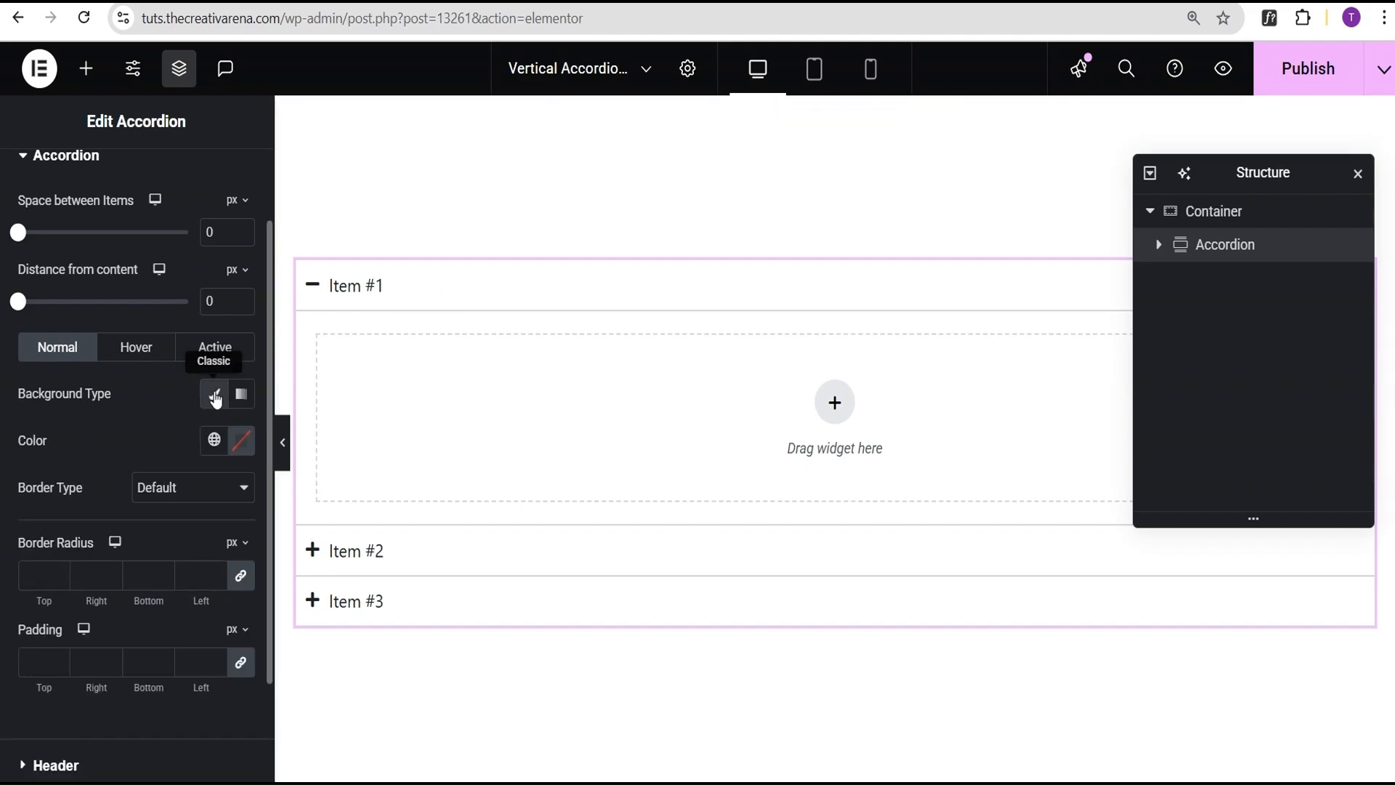
click(241, 440)
click(238, 320)
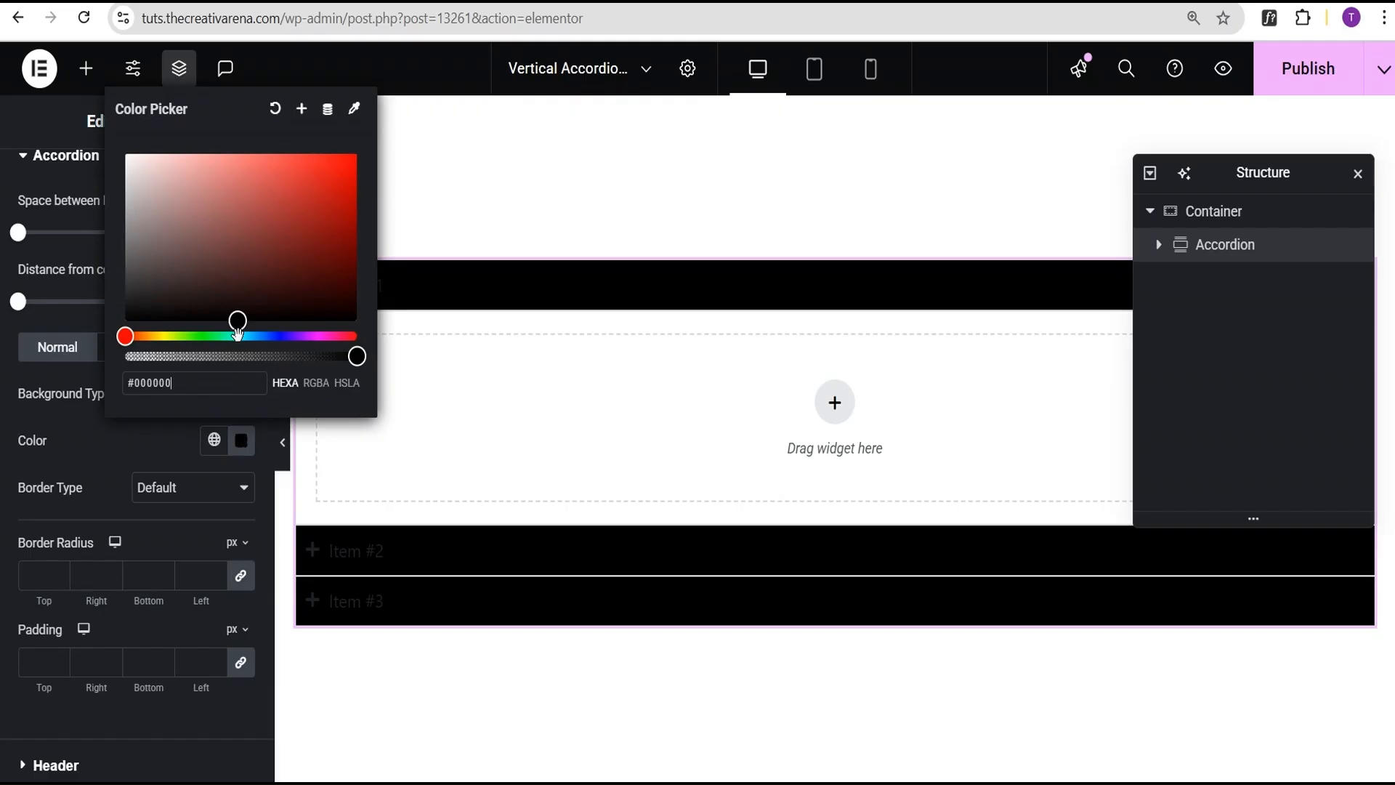
click(141, 441)
- Give the active accordion items a classic background in orange (#FF8200) and copy its colour code
click(135, 349)
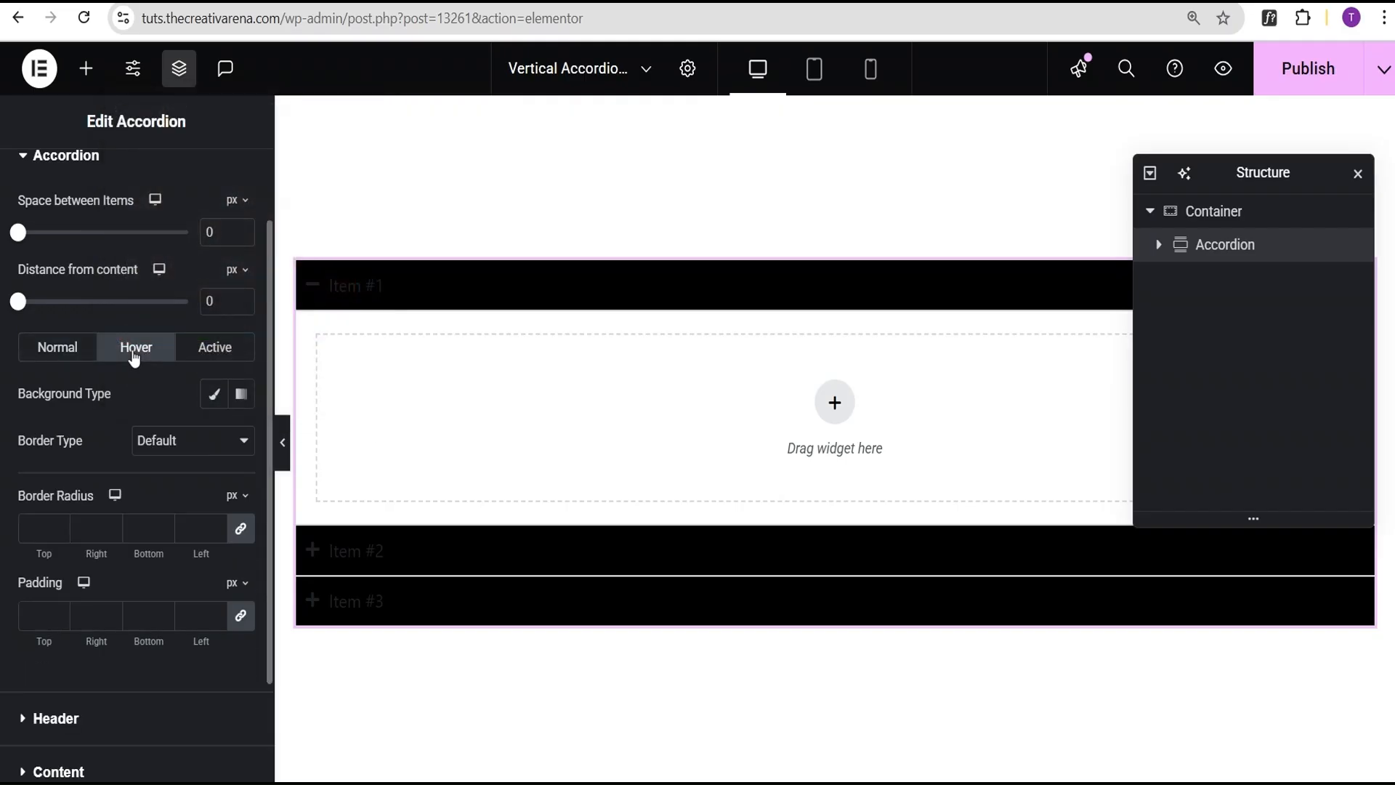
click(212, 351)
click(215, 399)
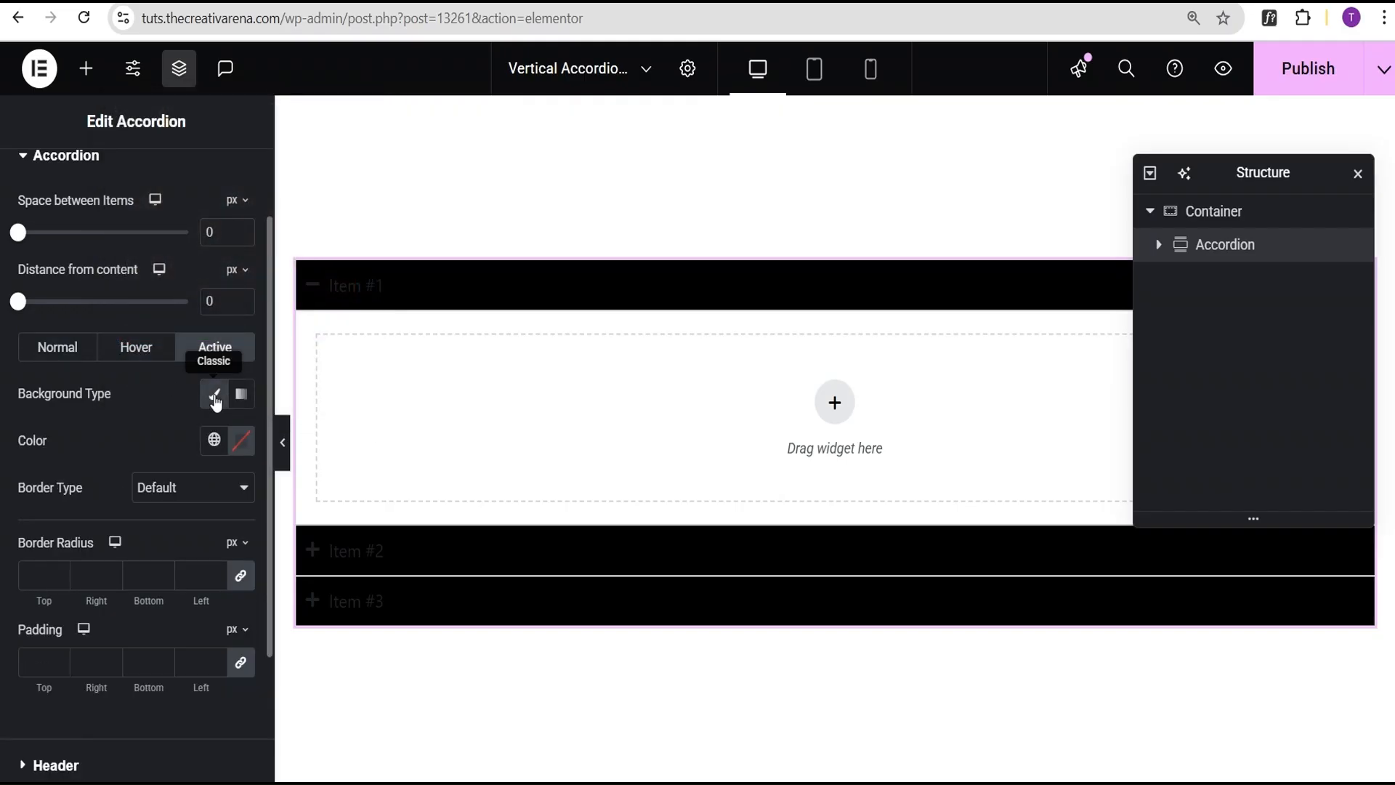
click(241, 440)
click(127, 335)
drag(127, 336, 144, 336)
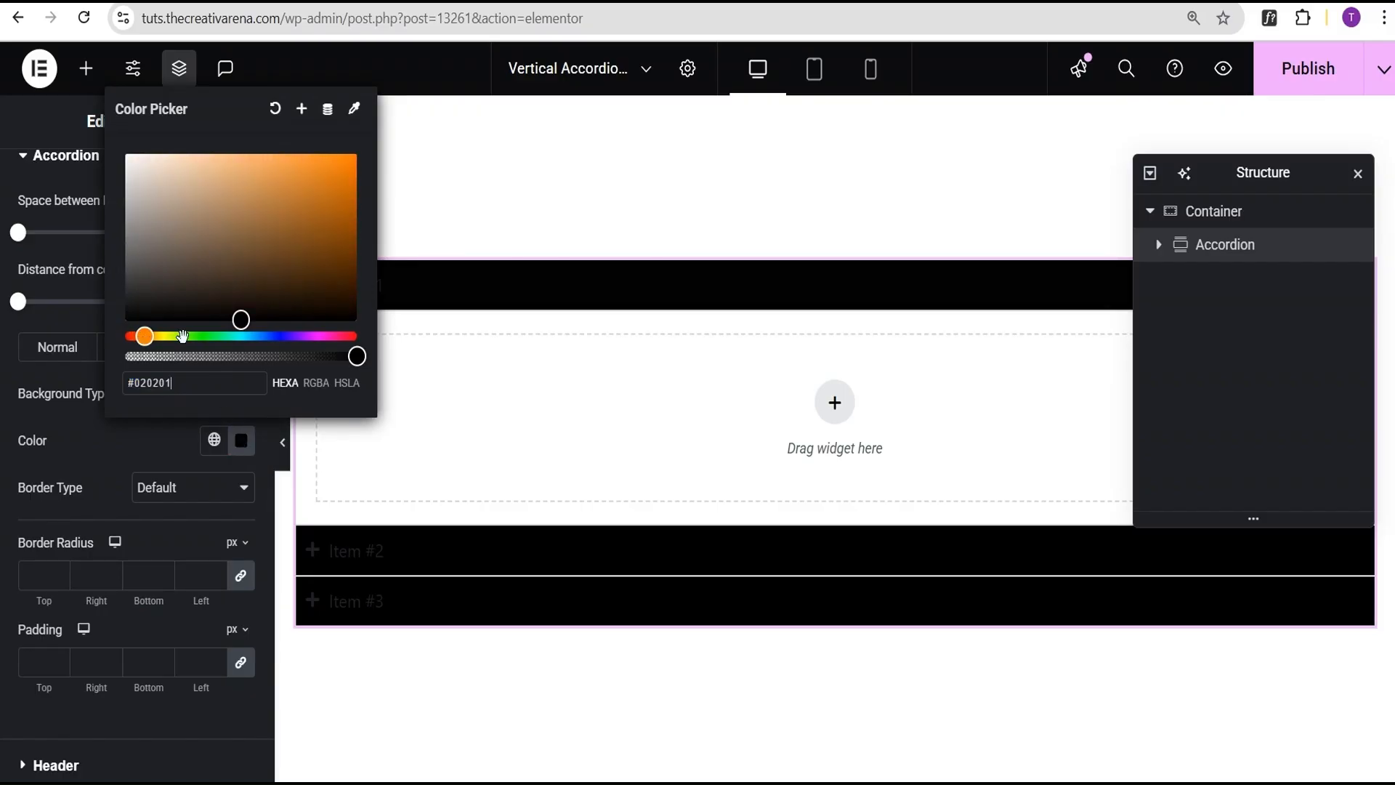
drag(241, 320, 365, 142)
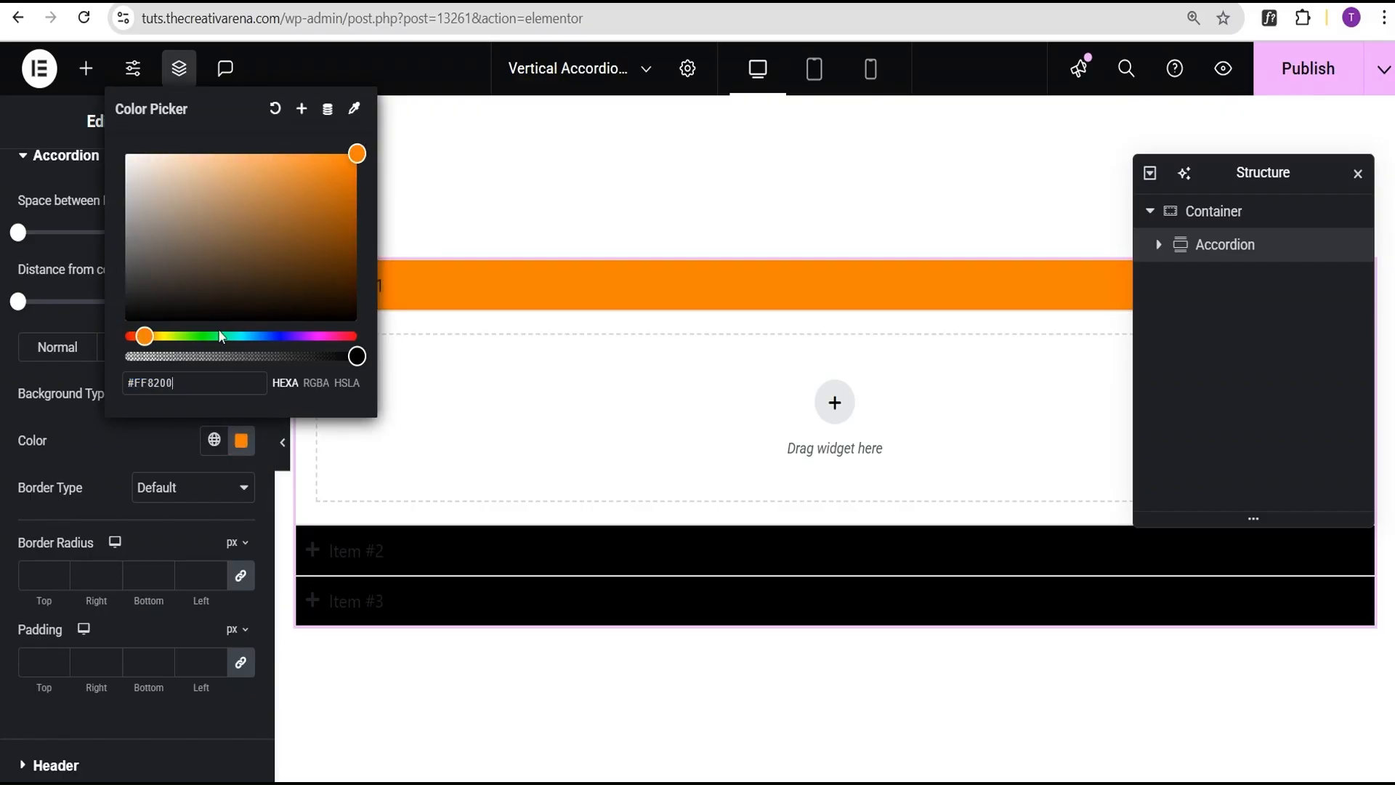
click(181, 384)
key(ctrl+c)
click(138, 438)
- Give the hover state of the accordion items a classic background in light orange (#FFB262), derived from the copied orange
click(143, 355)
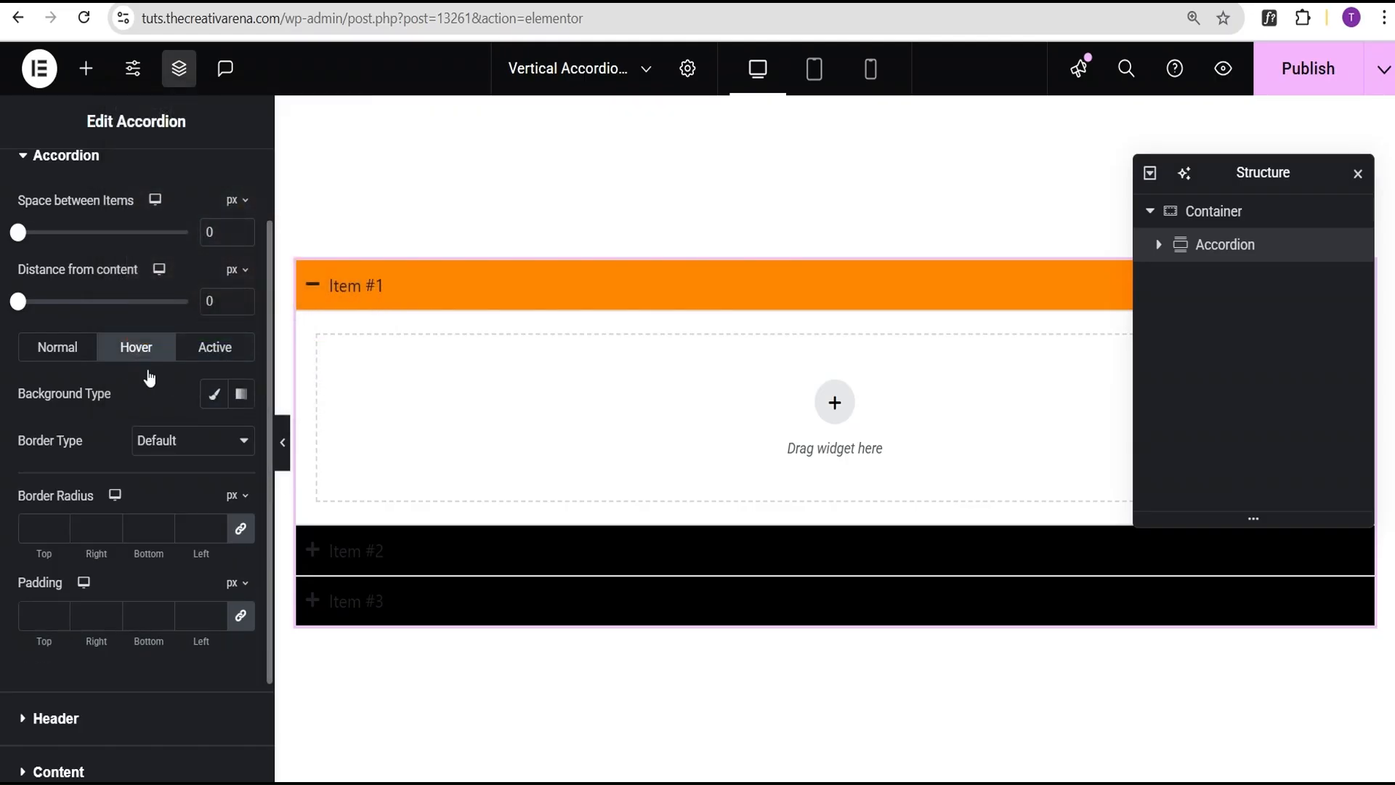
click(213, 394)
click(241, 440)
click(190, 384)
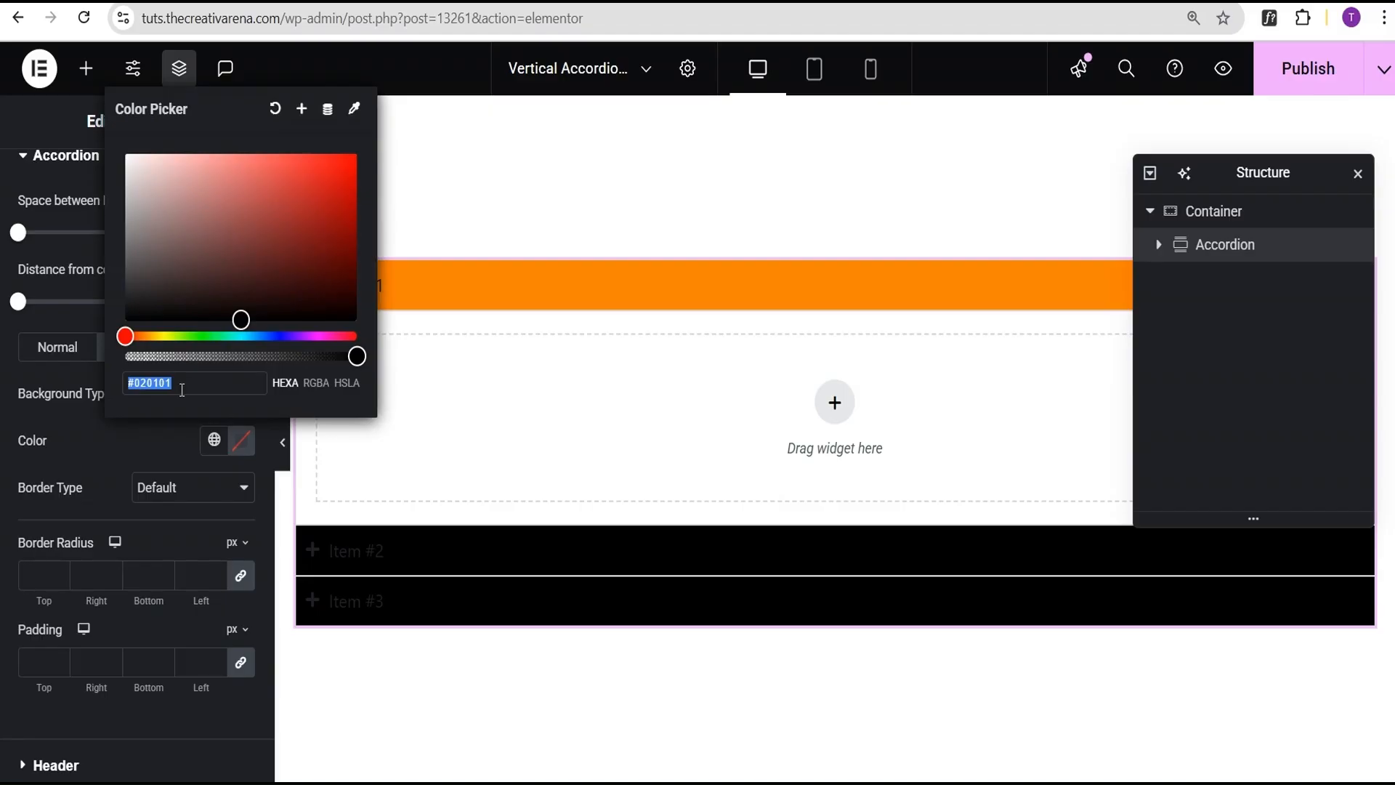
key(ctrl+v)
drag(356, 156, 268, 151)
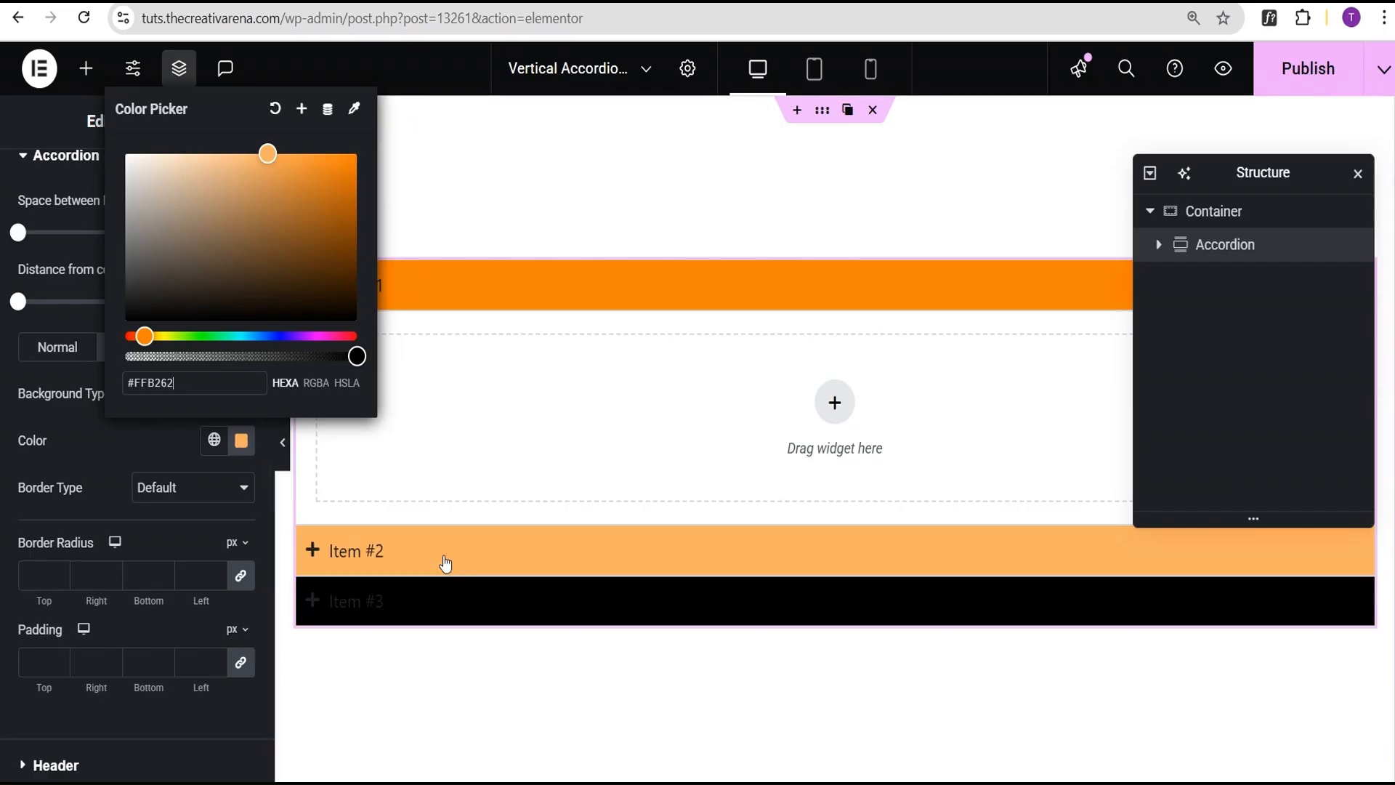
click(123, 438)
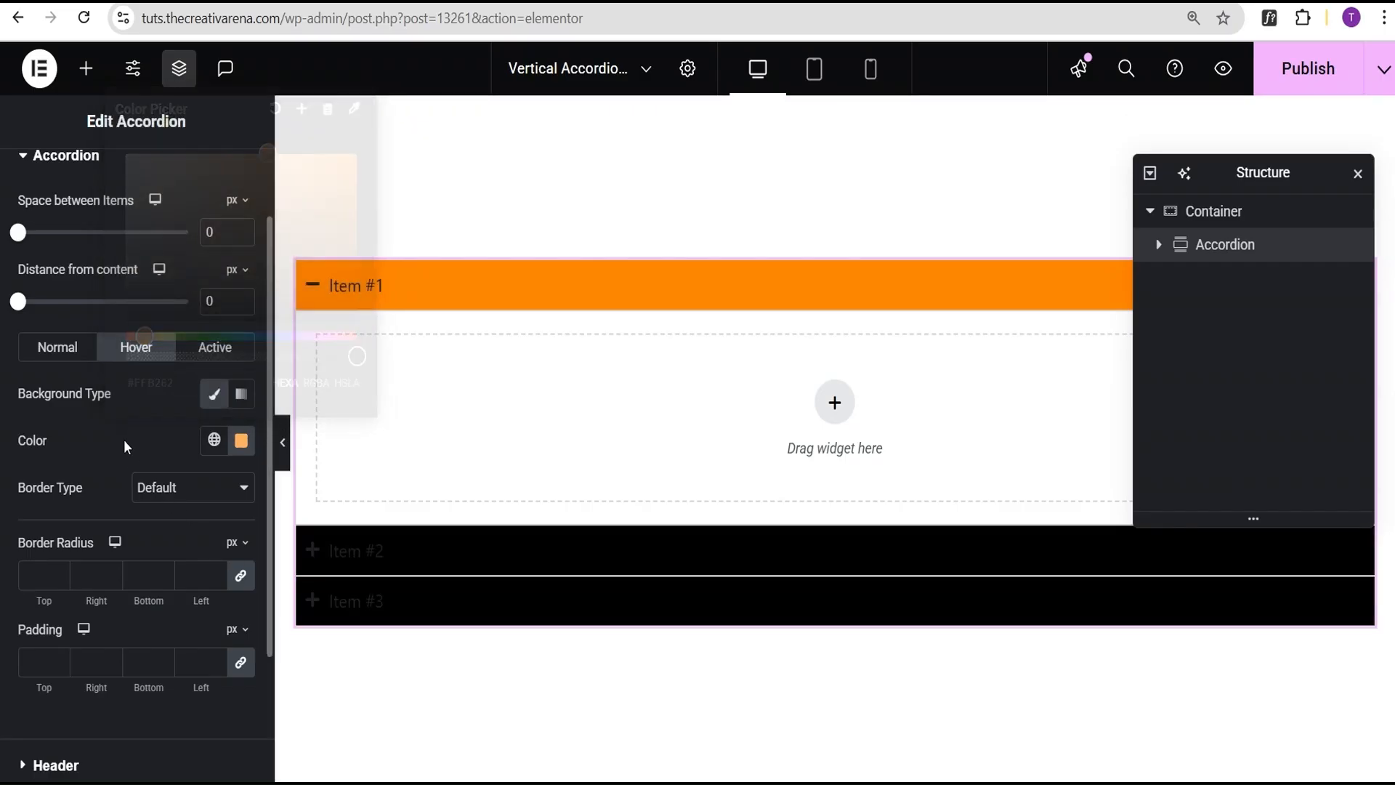
- Set the accordion items' border radius to 20 px and padding to 30 px on all sides
click(42, 573)
text(20)
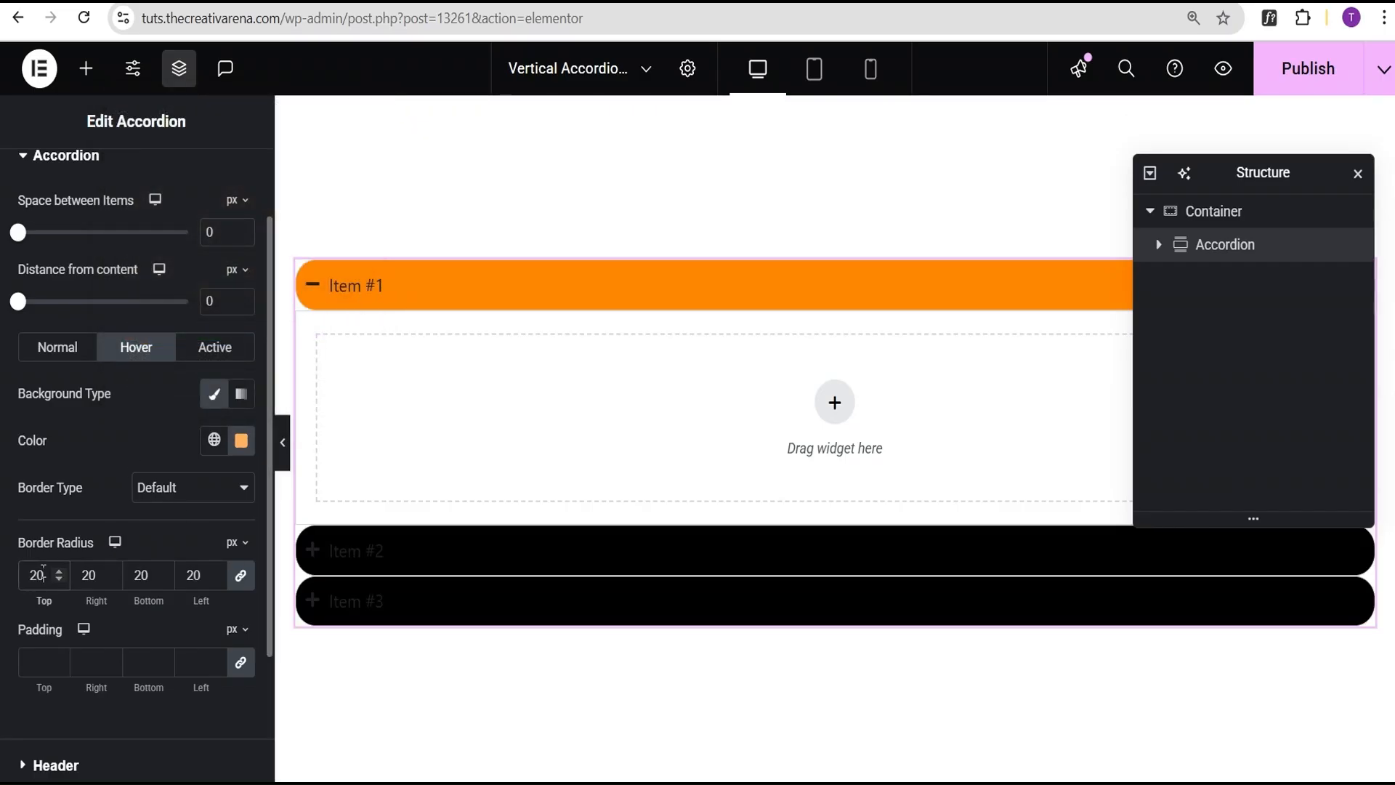
click(35, 664)
text(30)
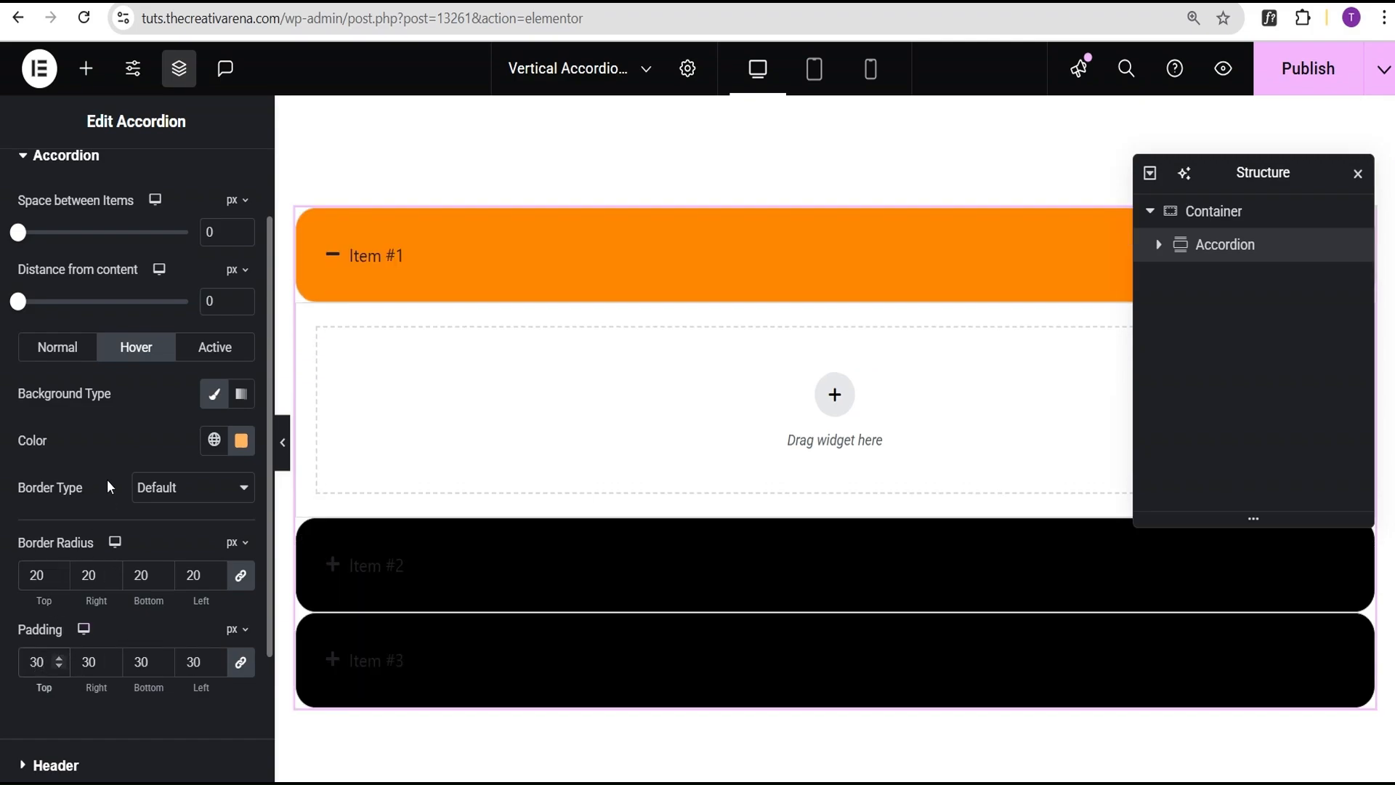
- Set the accordion header title typography to a size of 20 px and a weight of 600 (Semi Bold)
scroll(111, 475, down, 3)
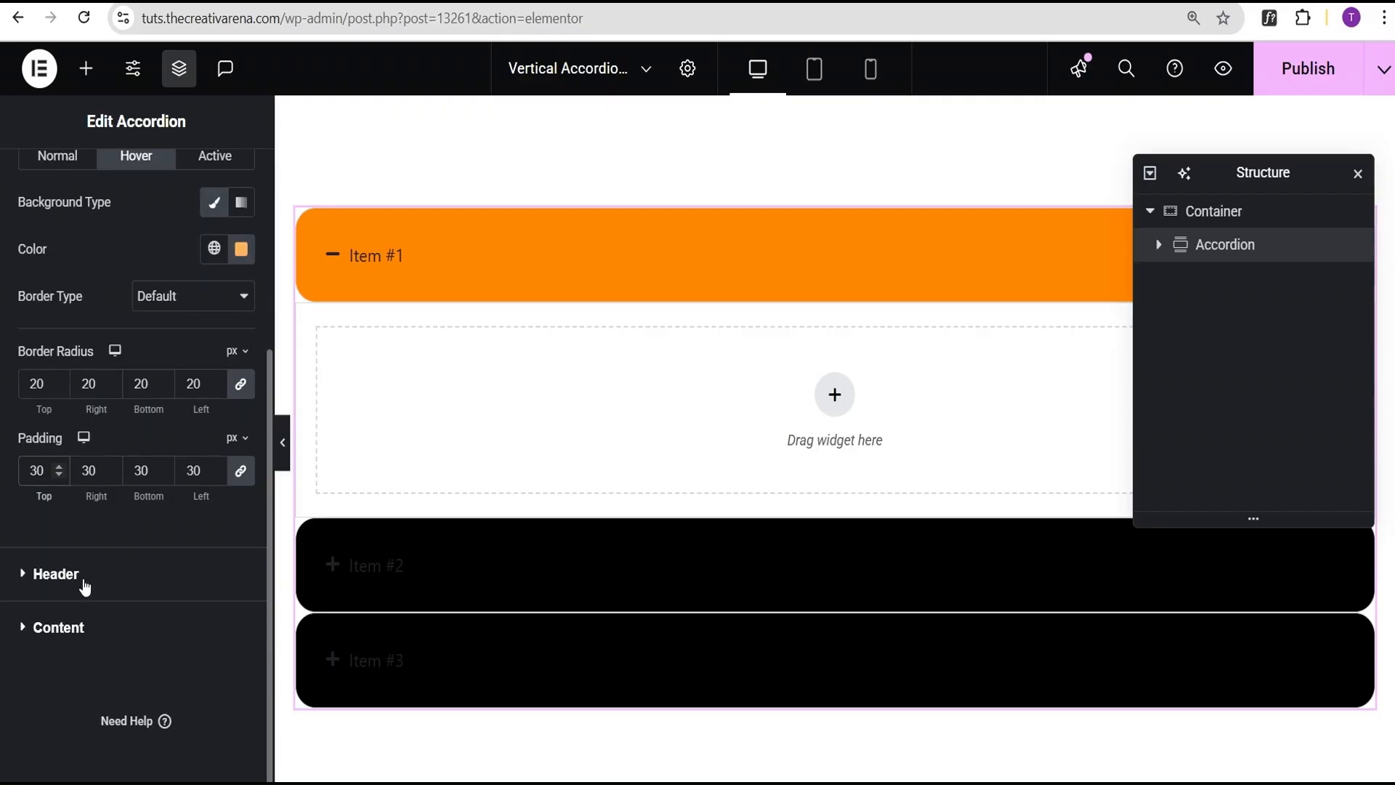
click(80, 575)
click(241, 395)
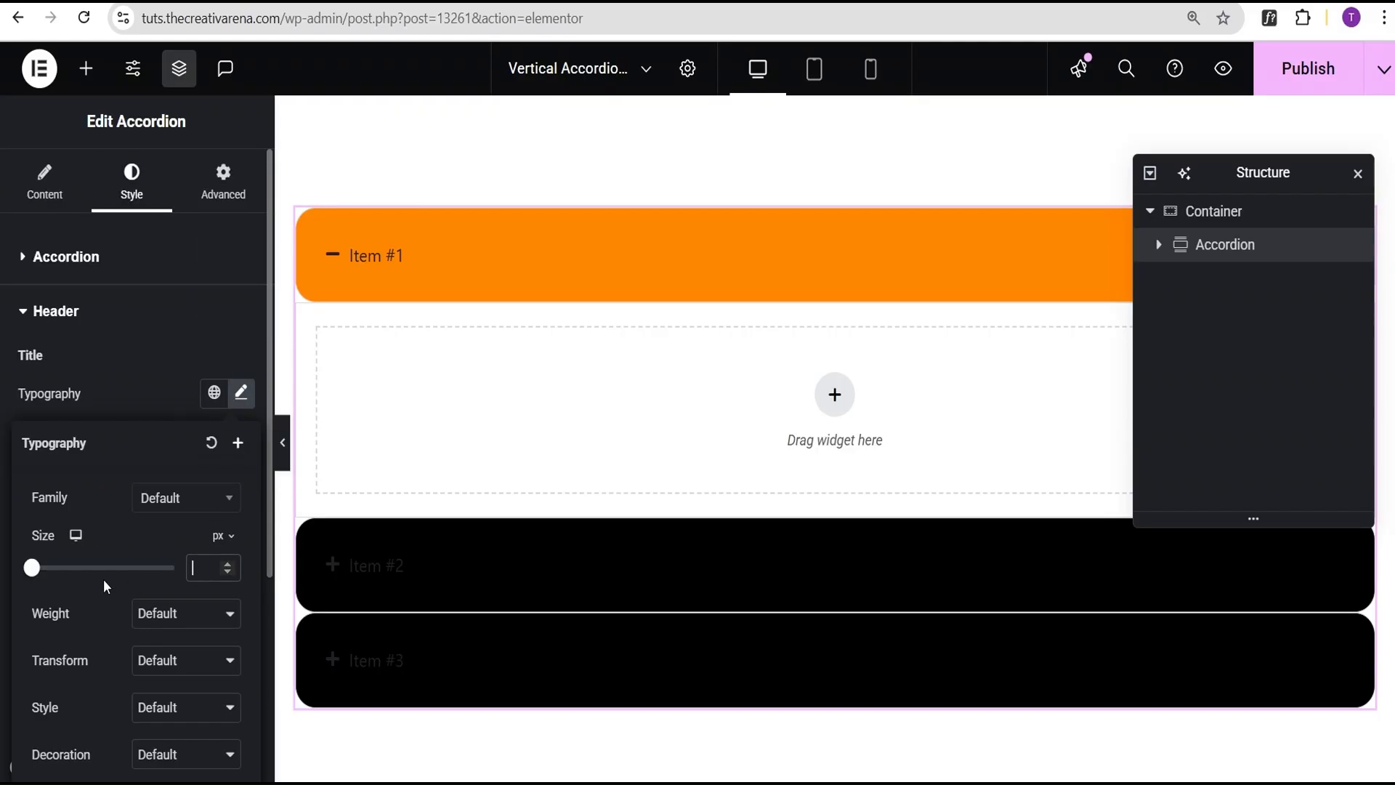
text(25)
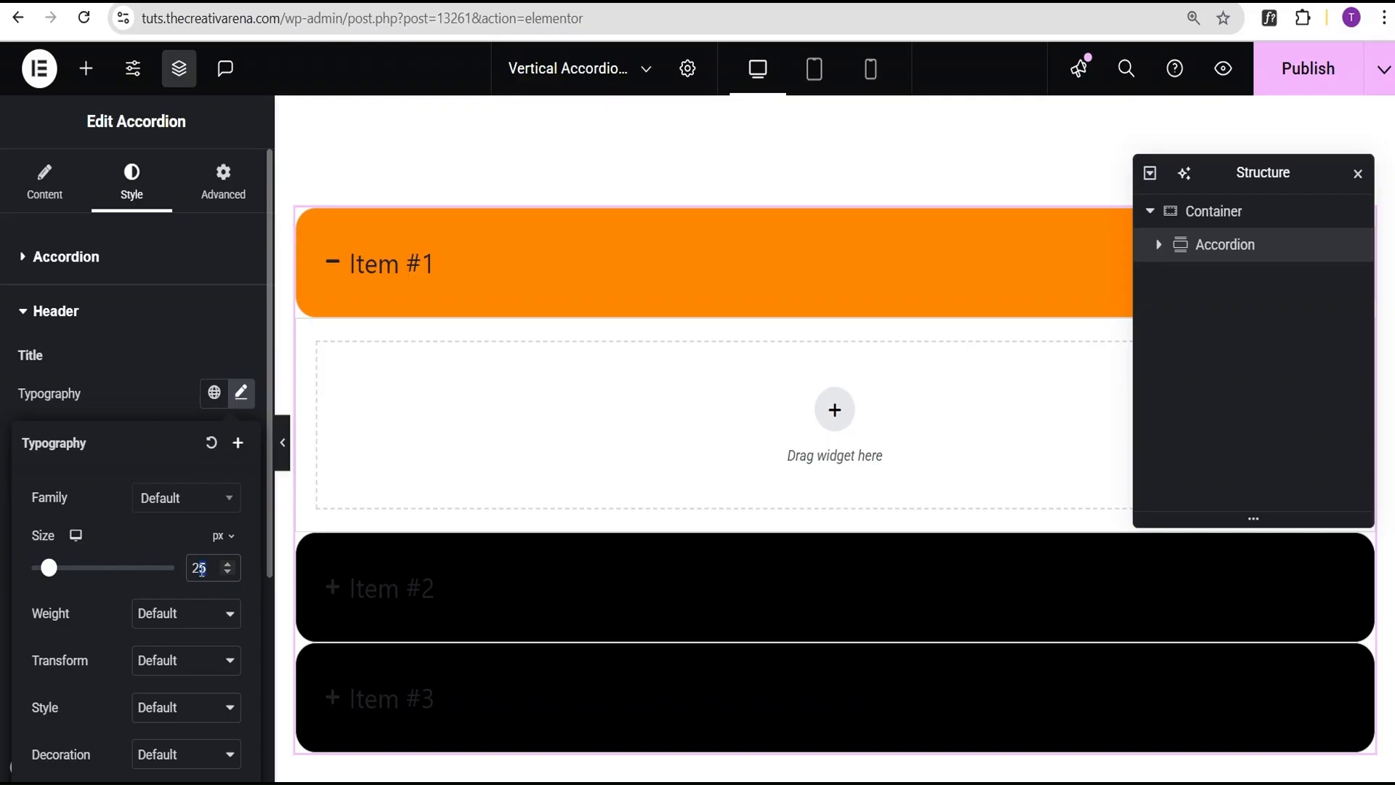
key(BackSpace)
text(0)
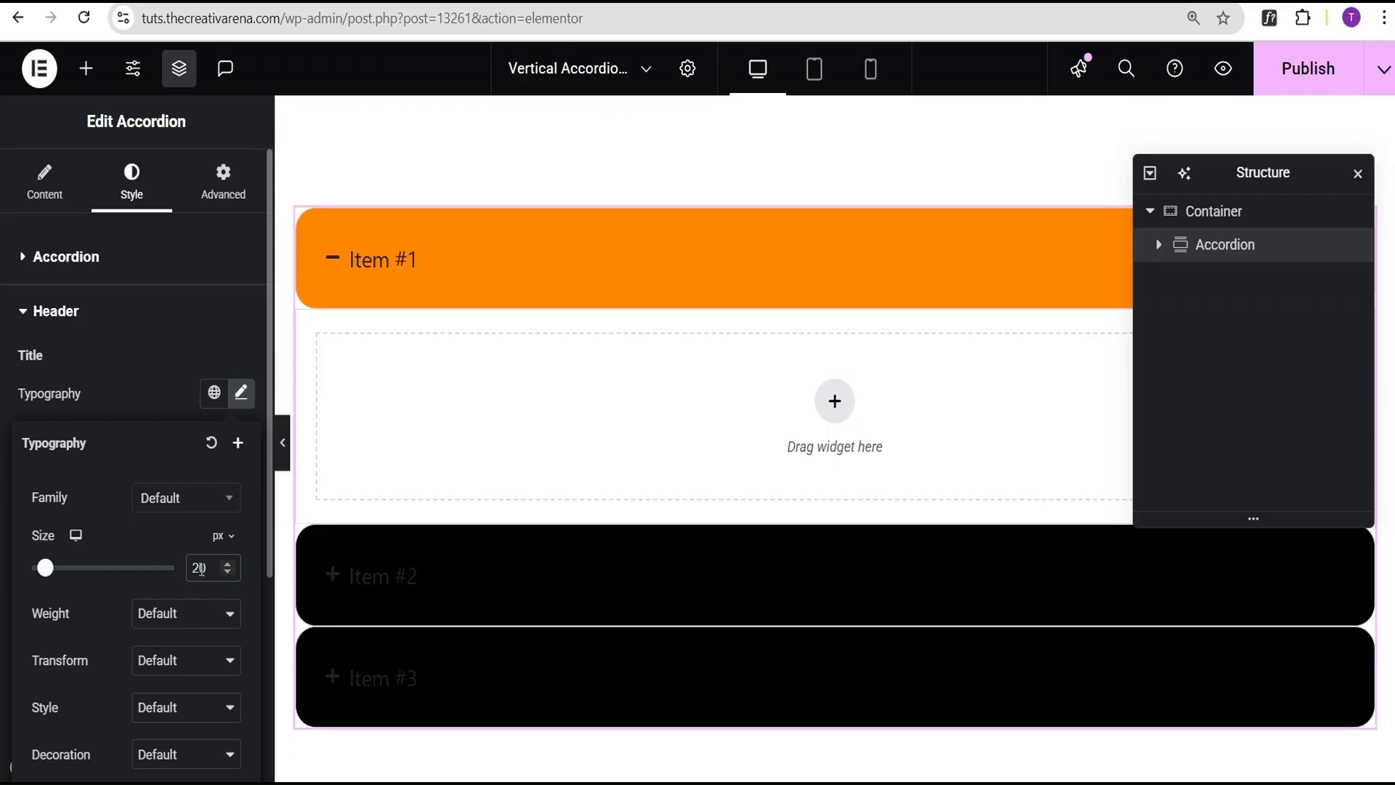
click(142, 390)
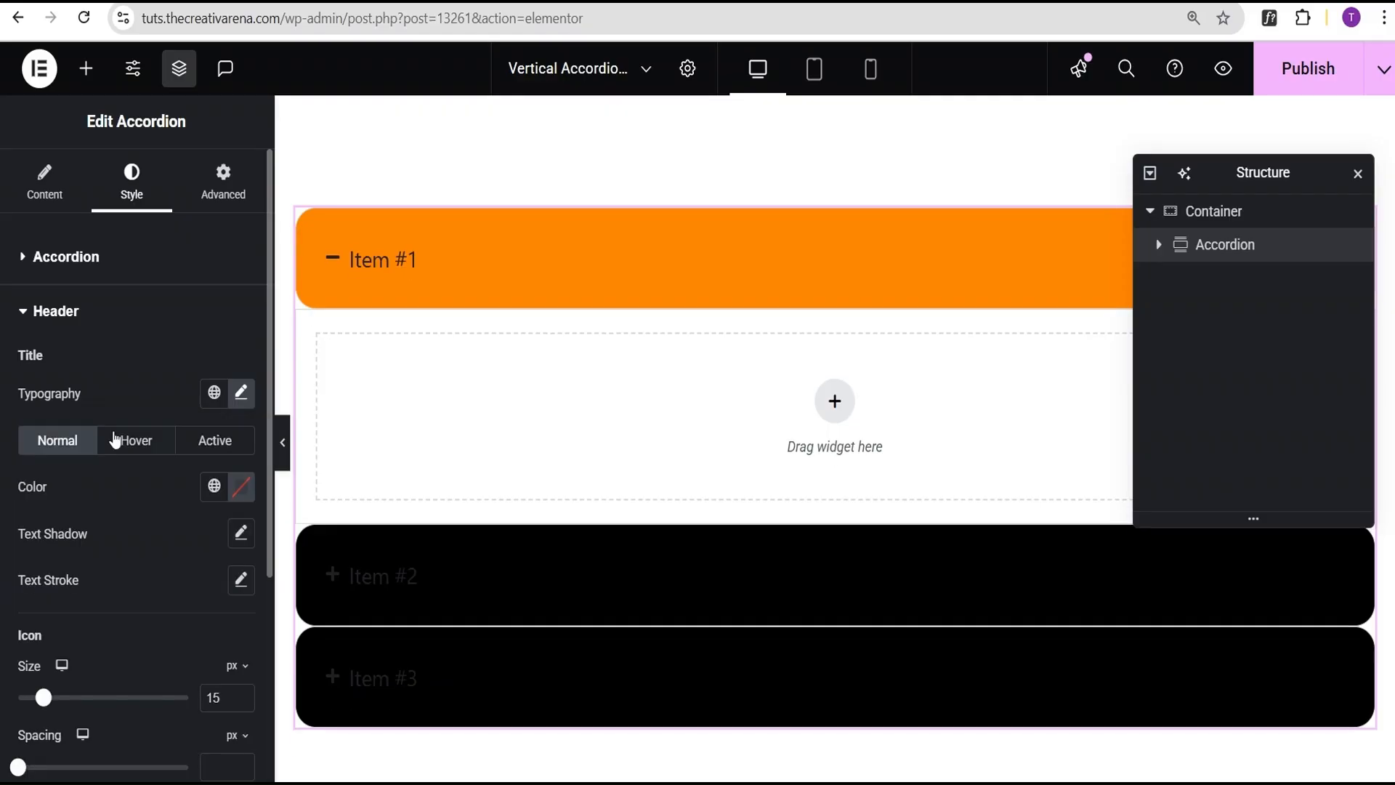
click(241, 393)
click(168, 612)
click(171, 438)
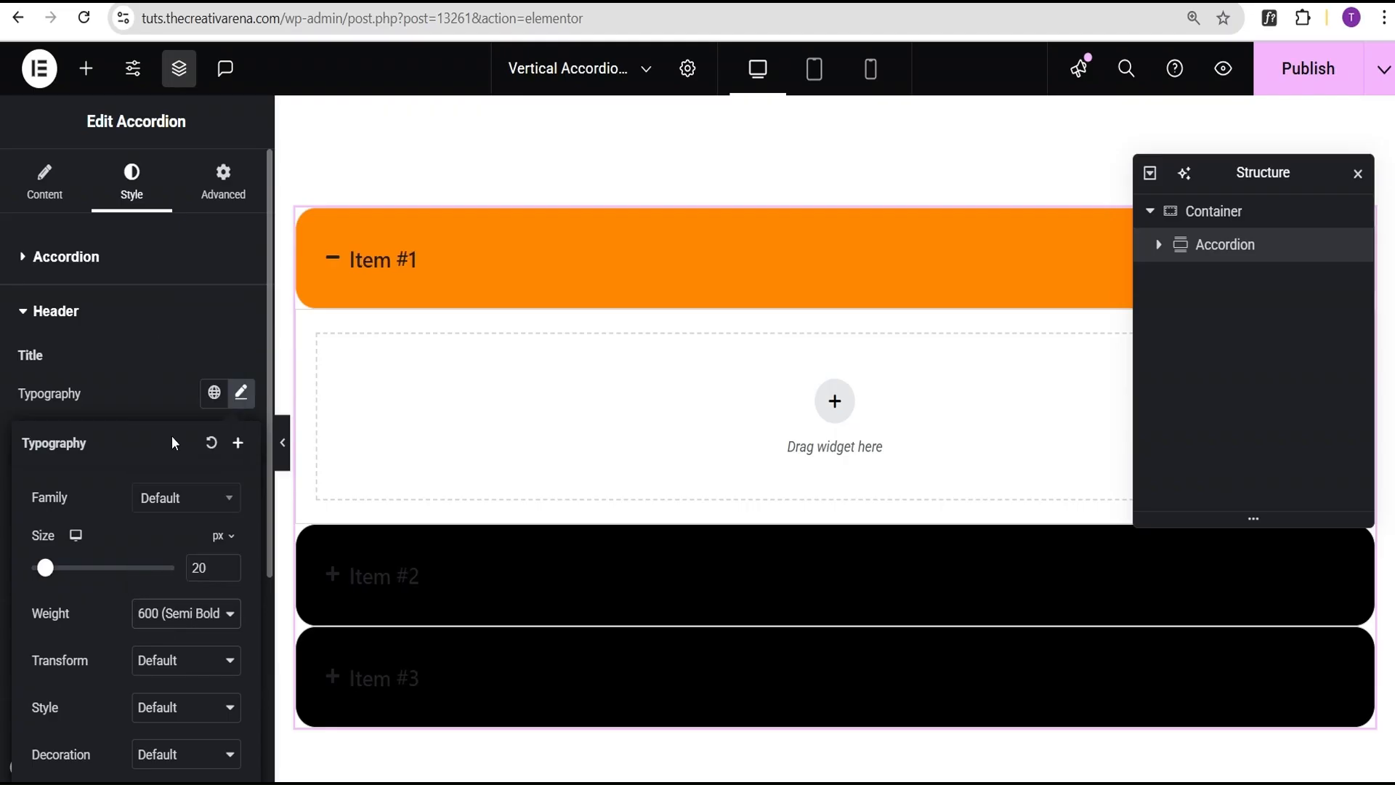
click(150, 385)
- Set the header icon colour to white (#FFFFFF) for the normal state
scroll(159, 565, down, 2)
scroll(160, 567, down, 3)
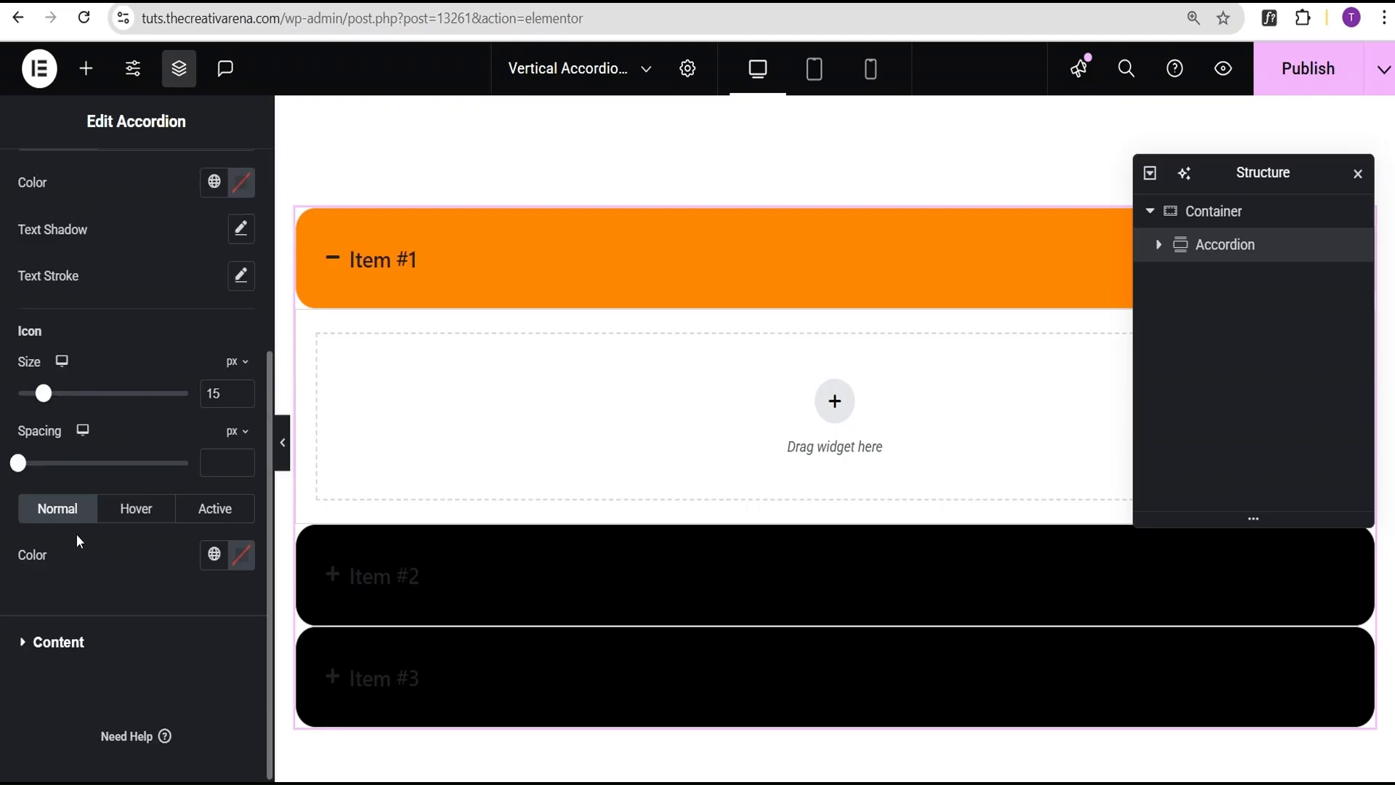
click(248, 558)
drag(234, 428, 103, 224)
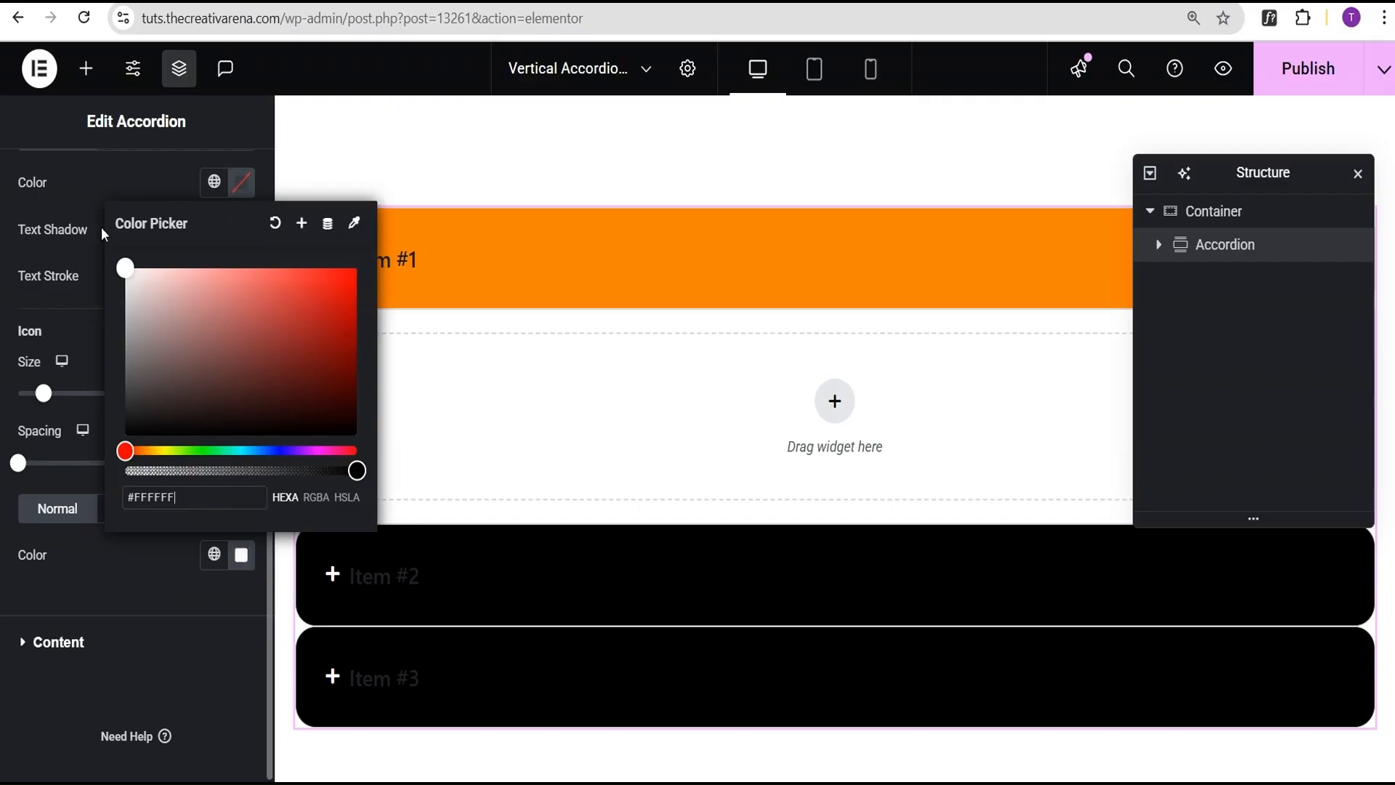
click(111, 598)
- Set the header icon colour to white (#FFFFFF) for the hover state
click(138, 508)
click(234, 561)
click(234, 450)
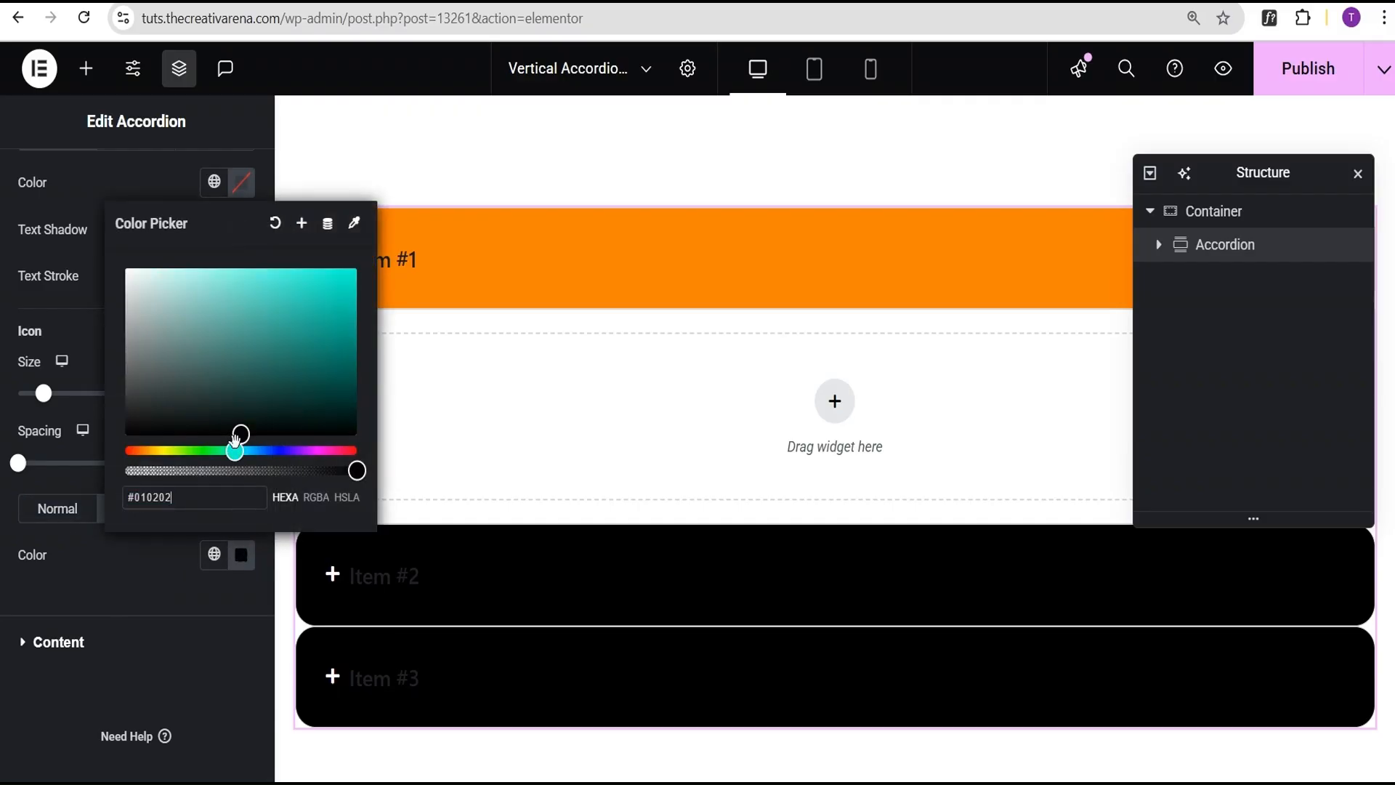
drag(240, 434, 101, 251)
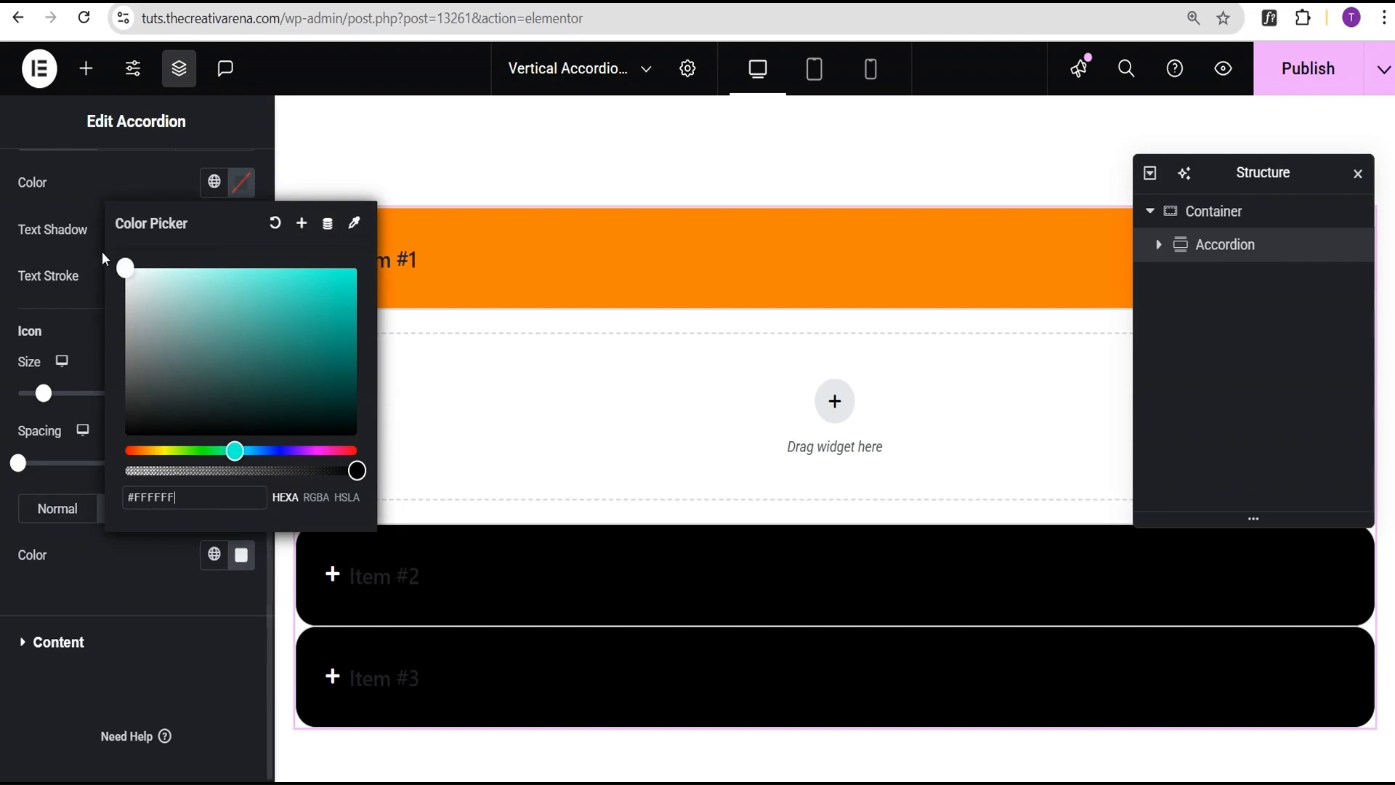
click(141, 577)
- Set the header icon colour to white (#FFFFFF) for the active state
click(218, 512)
click(241, 556)
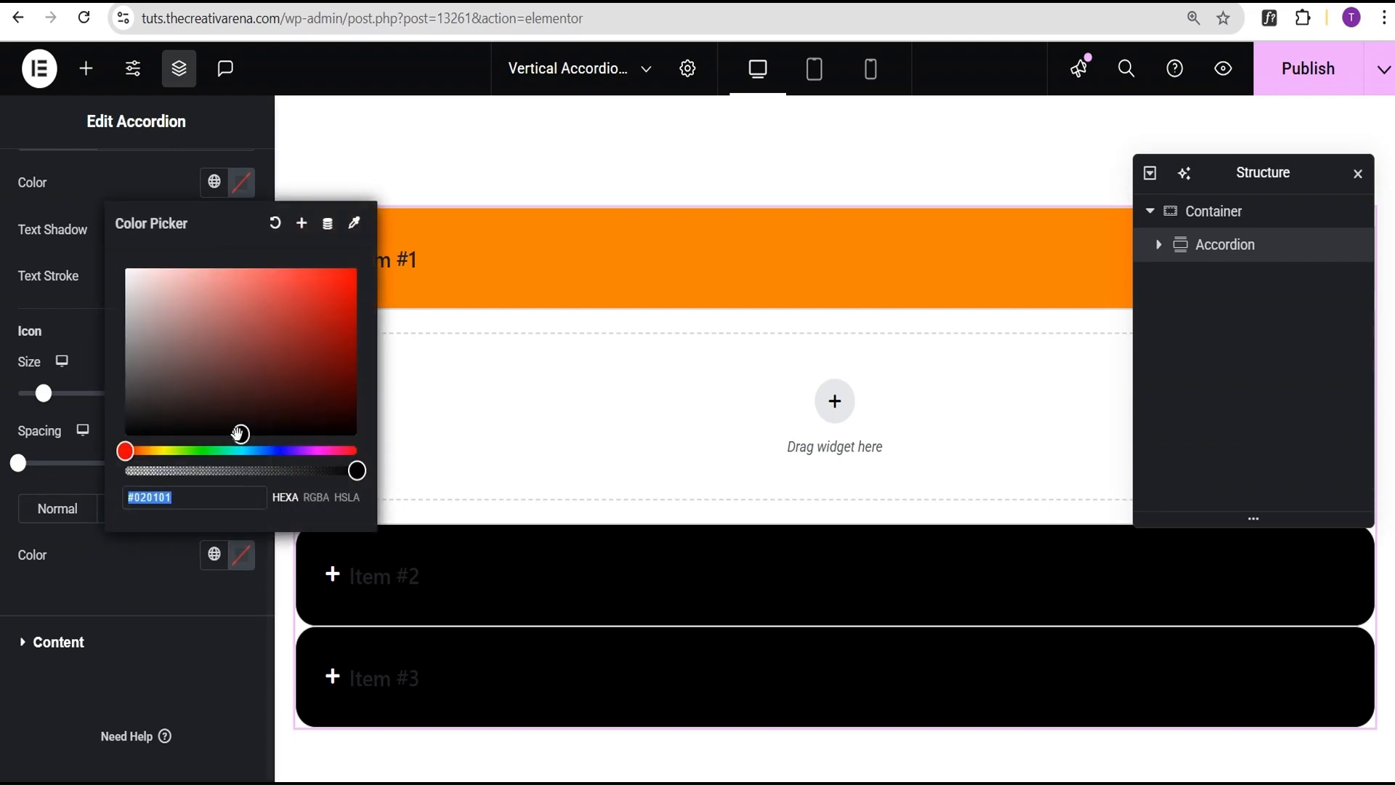
drag(240, 433, 102, 242)
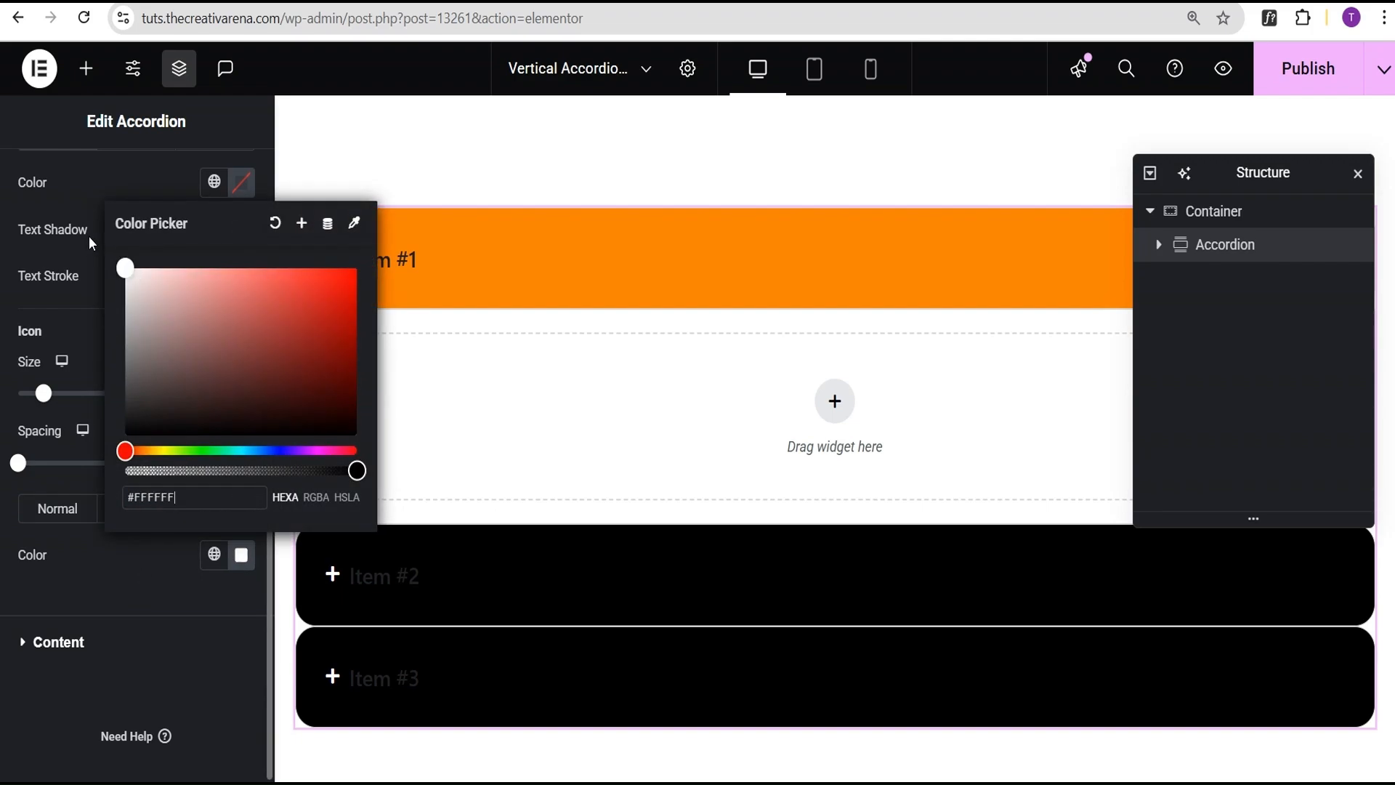
click(93, 571)
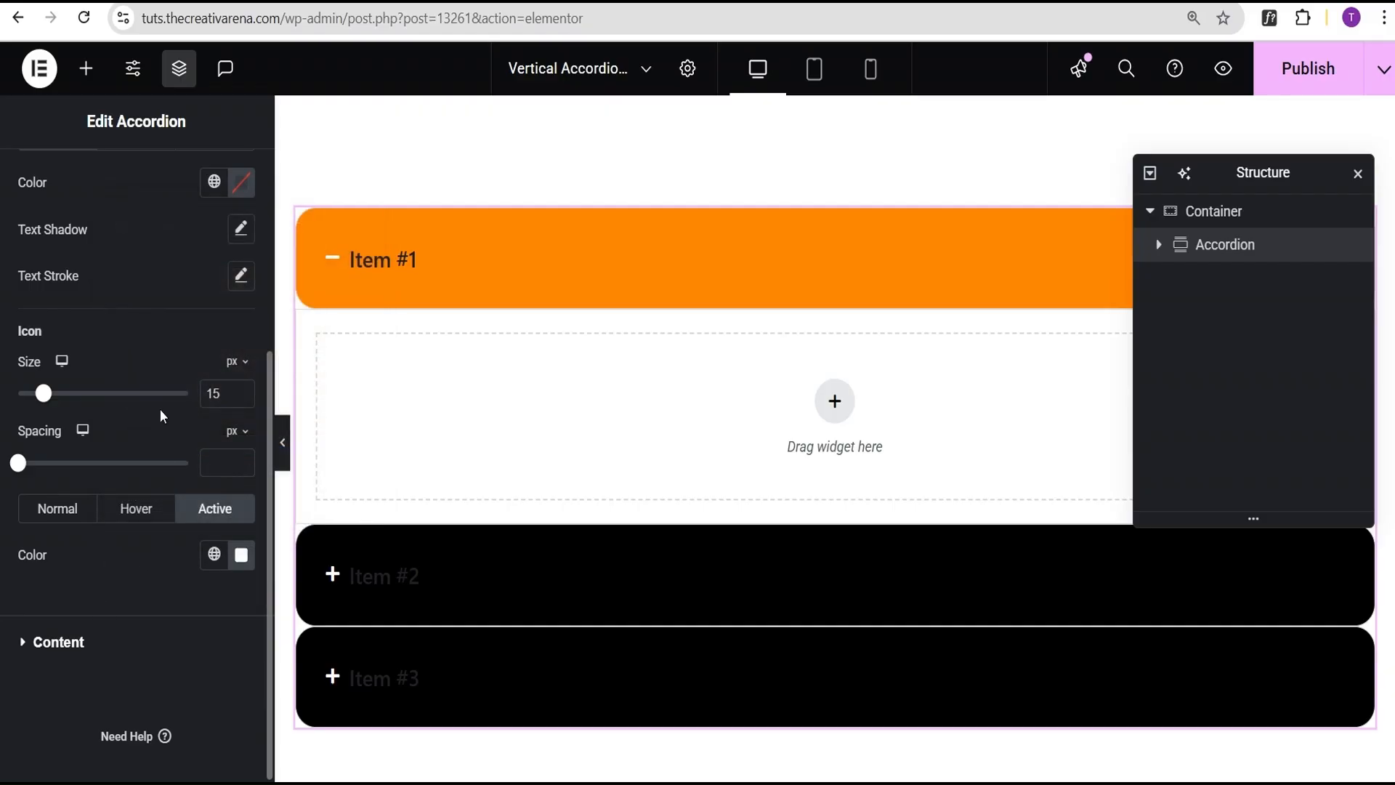
- Set the header title colour to white for the normal state
scroll(86, 185, up, 1)
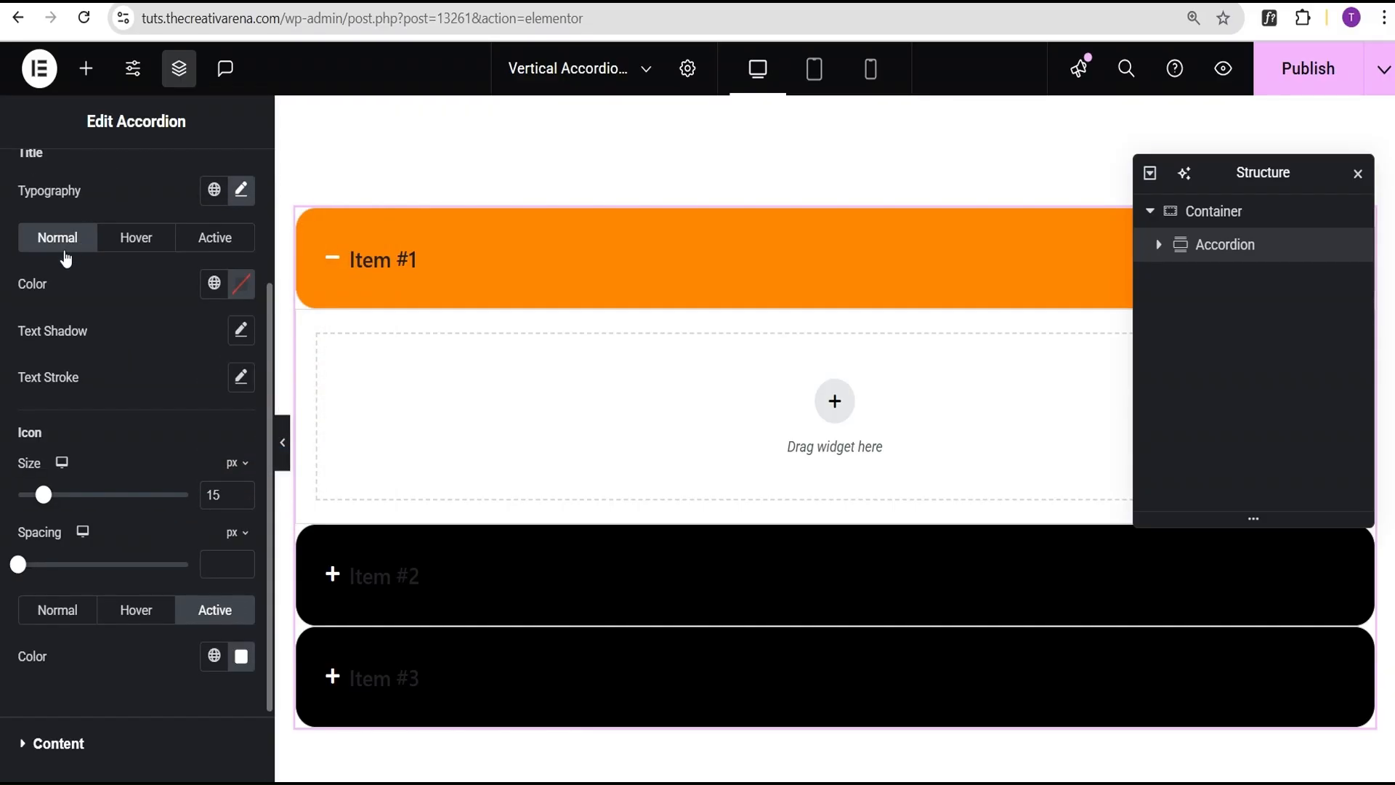
click(239, 288)
drag(239, 418, 99, 337)
click(91, 305)
- Set the header title colour to white (#FFFFFF) for the hover state
click(137, 237)
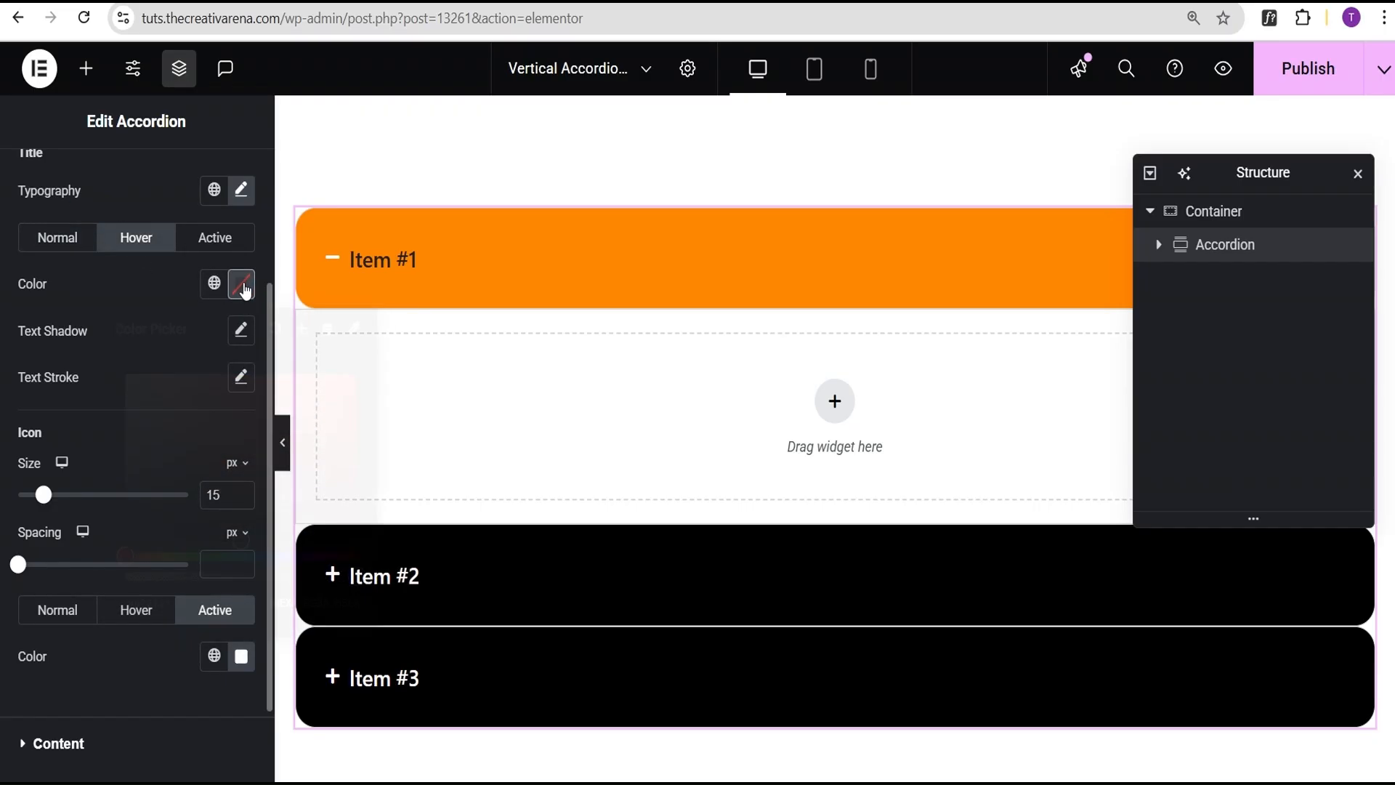
click(243, 286)
drag(234, 539, 76, 298)
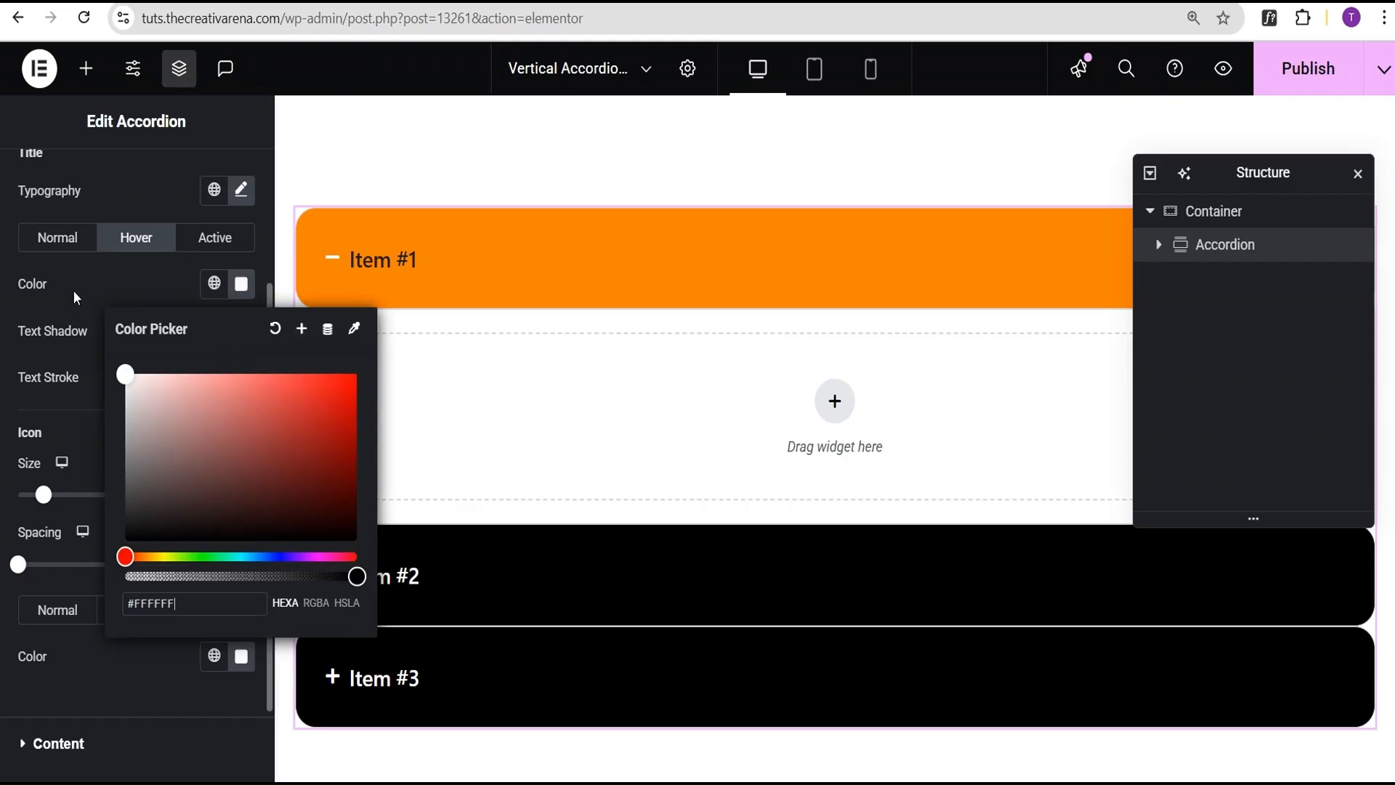
click(75, 299)
- Set the header title colour to white for the active state
click(231, 240)
click(241, 283)
drag(246, 510, 81, 335)
click(77, 290)
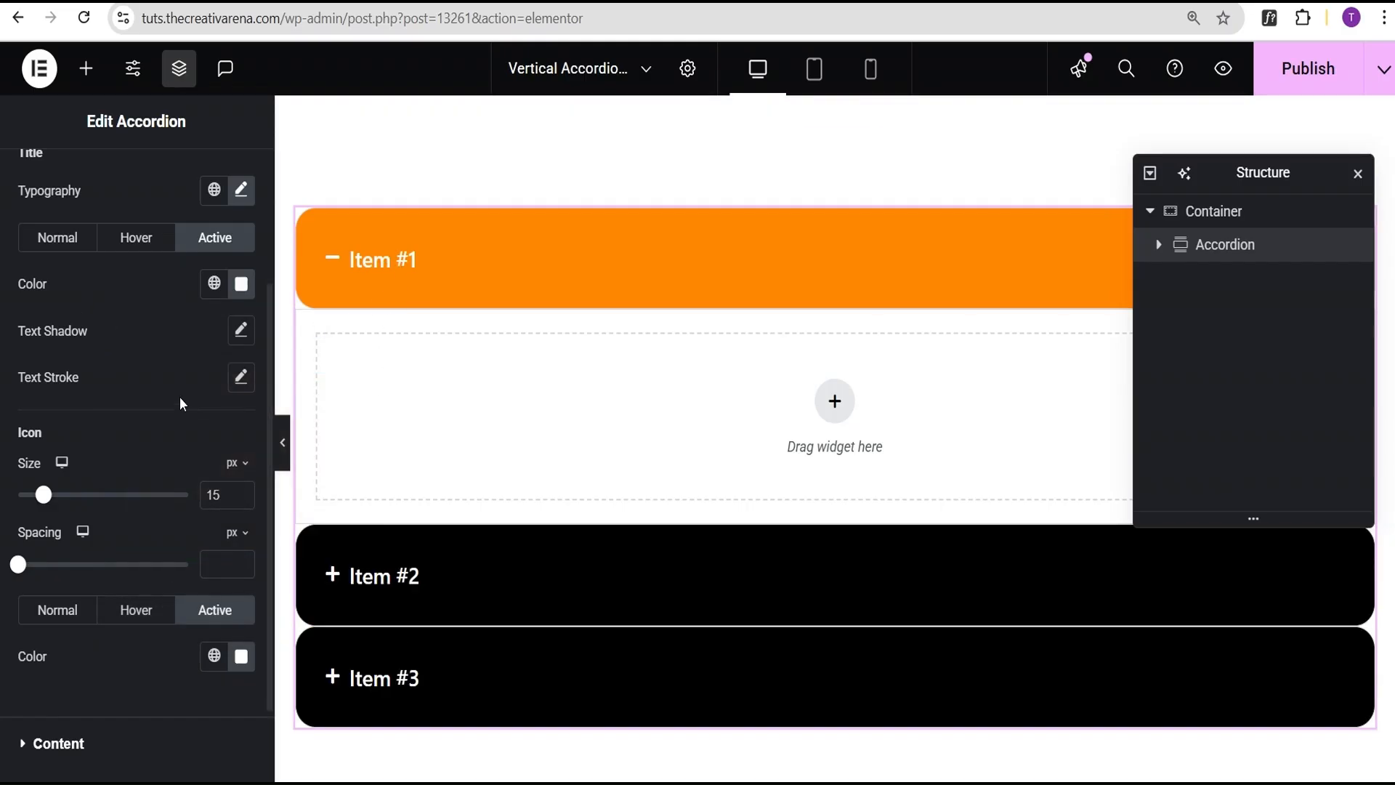
scroll(131, 372, down, 1)
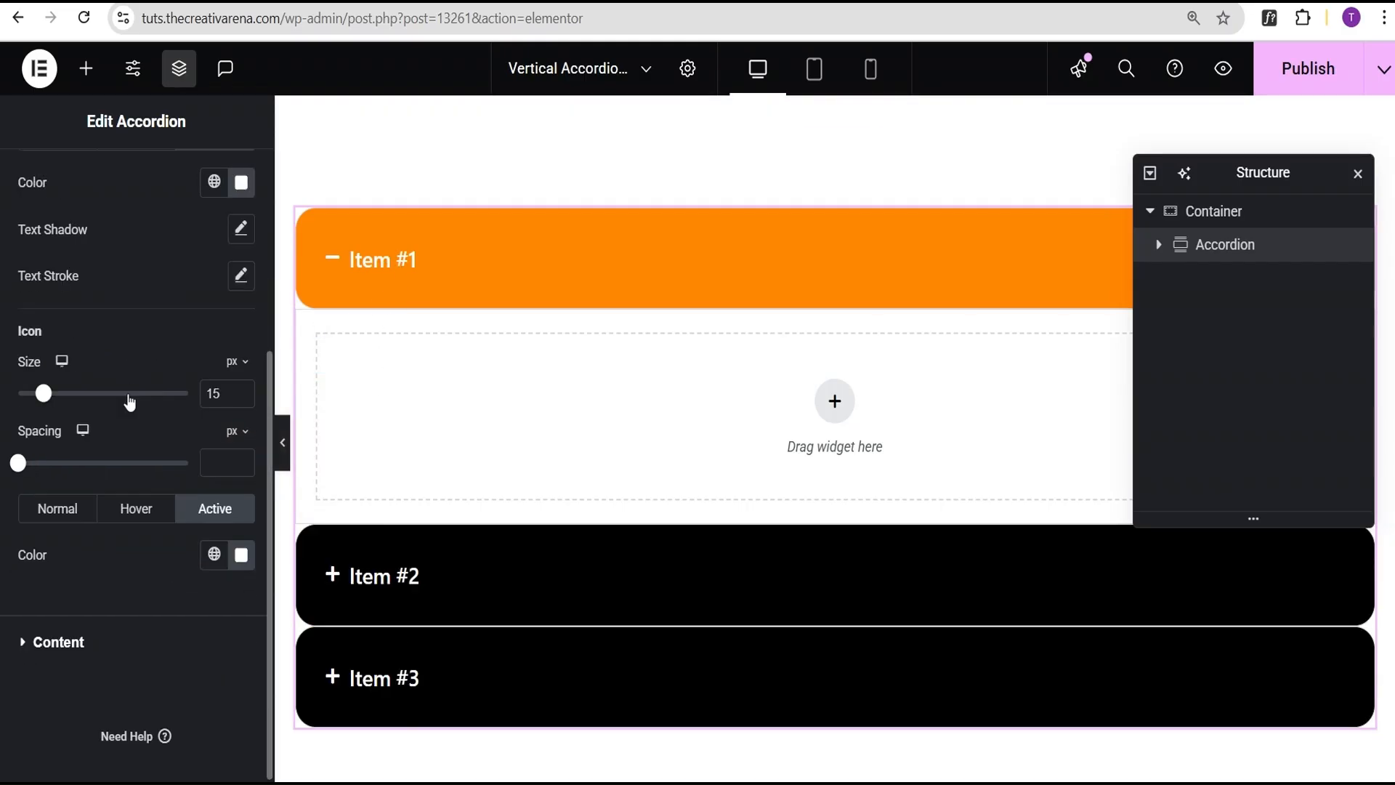
scroll(129, 385, up, 4)
scroll(123, 410, down, 3)
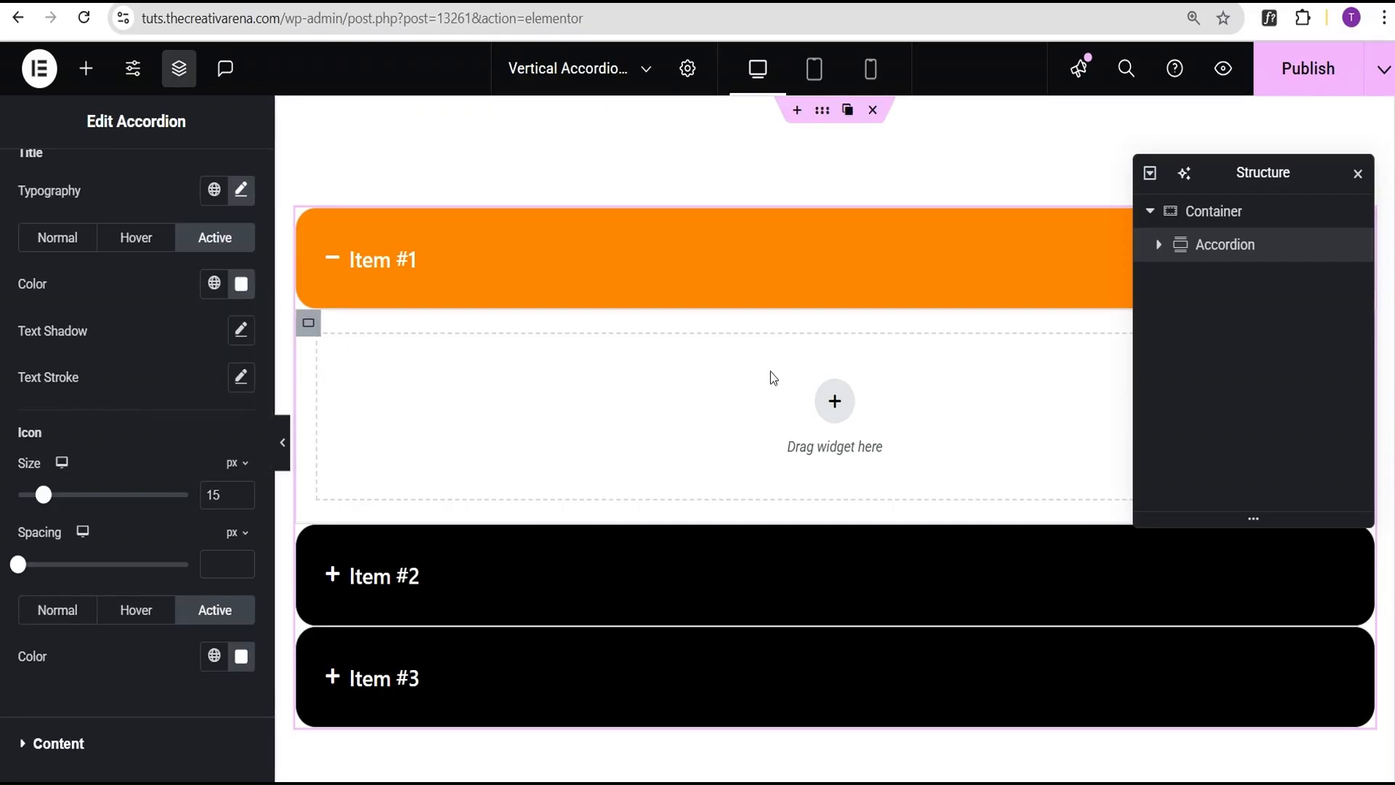
- Add a single container with a column direction inside accordion item #1 and set its content width to Full Width
click(834, 401)
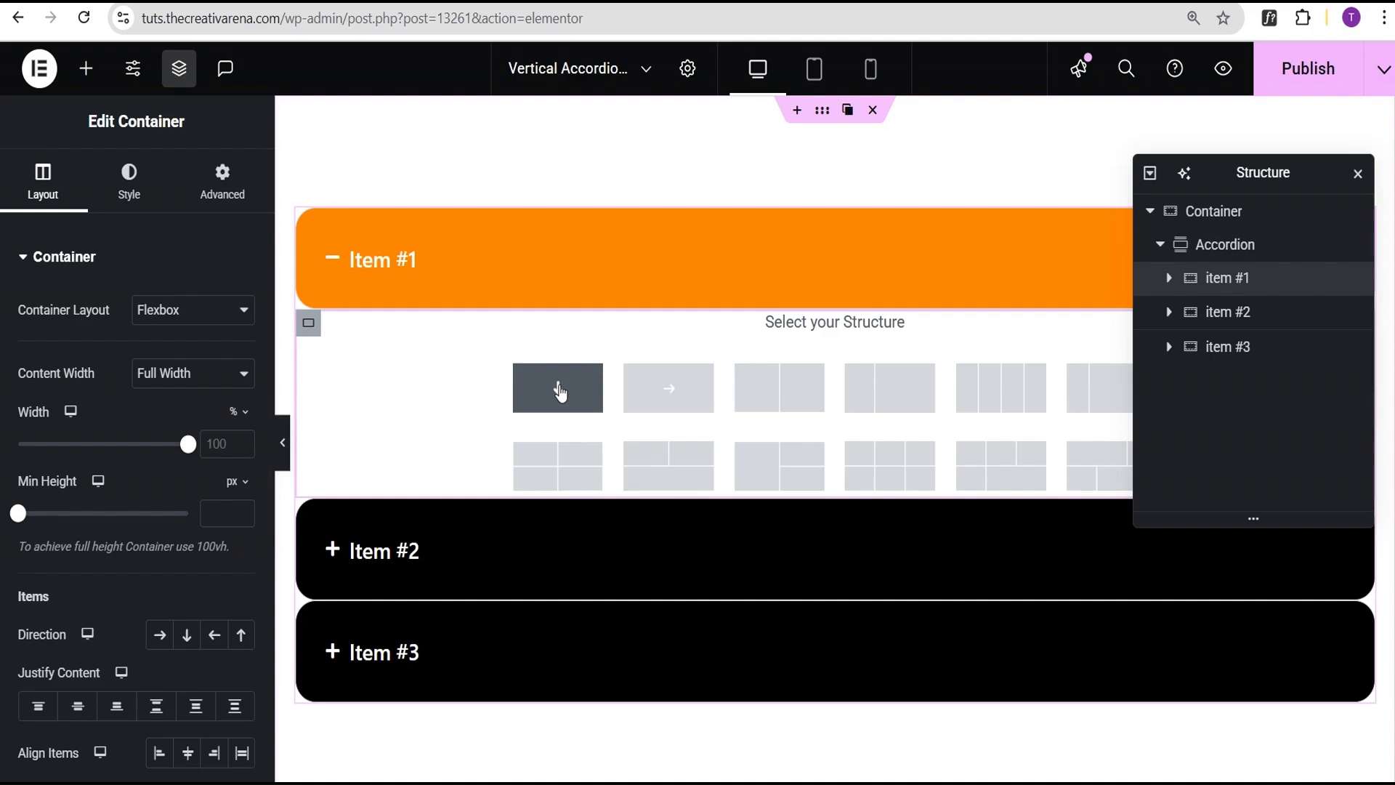
click(556, 392)
click(164, 383)
click(163, 430)
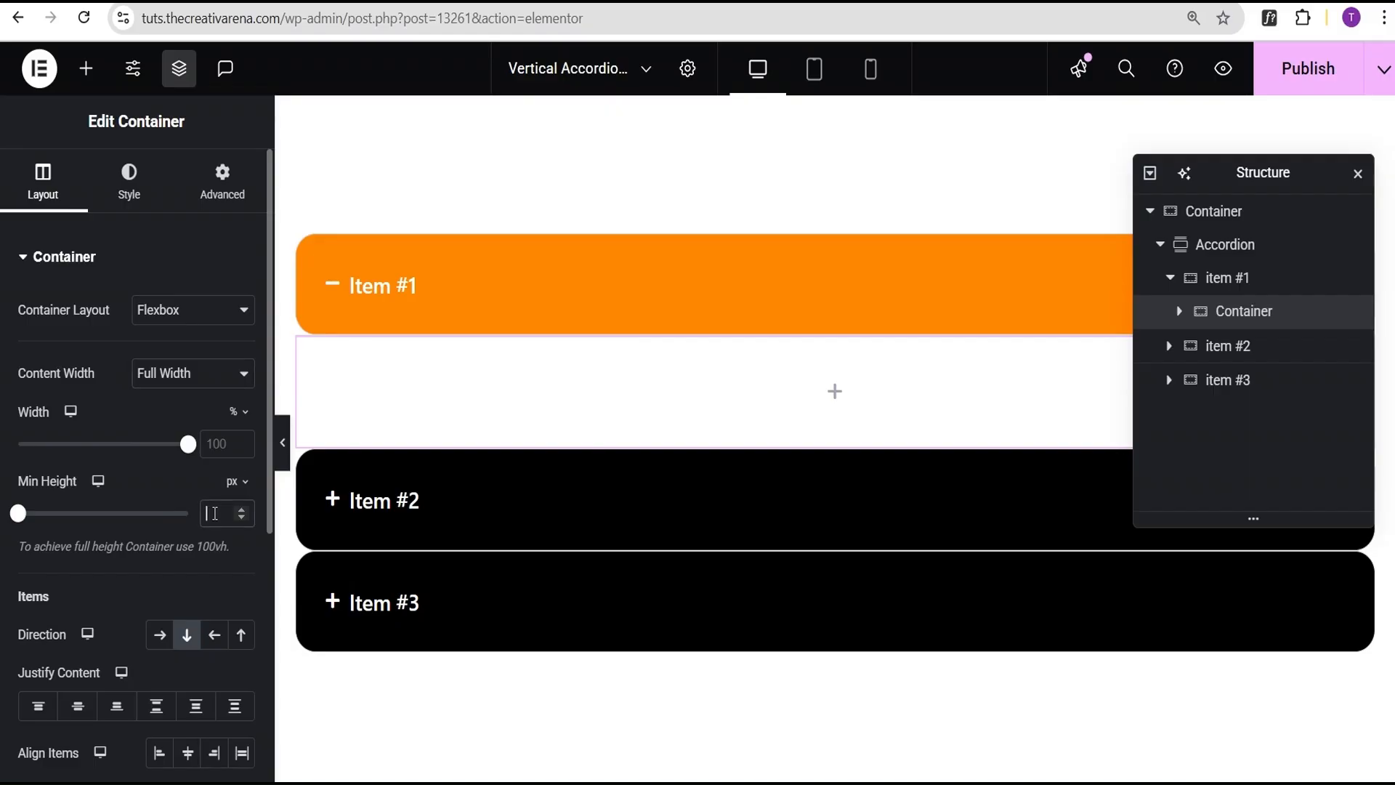
- Set the minimum height of the container inside item #1 to 500 px and centre its justify content and align items settings
click(215, 513)
text(500)
scroll(434, 480, down, 3)
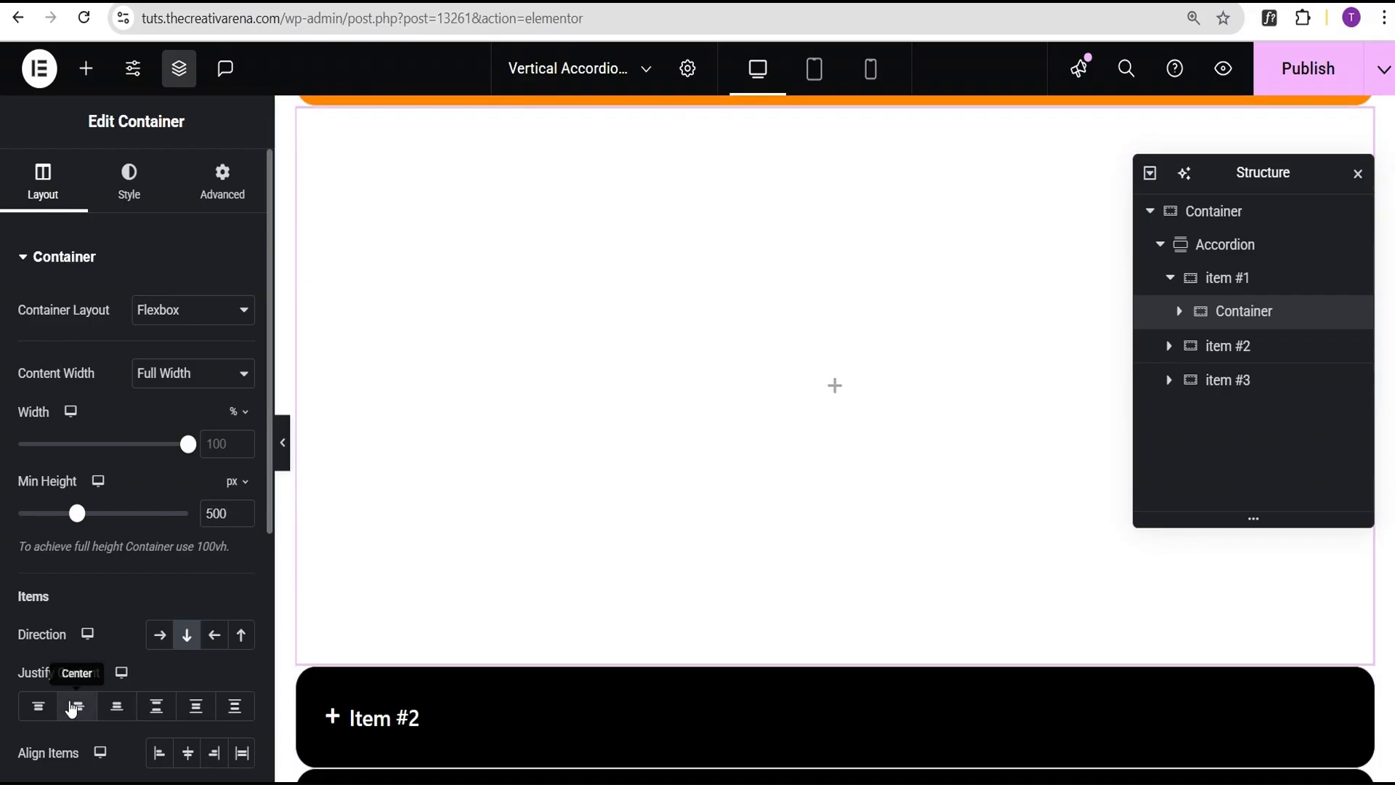
click(73, 706)
scroll(107, 697, down, 2)
scroll(108, 698, down, 2)
click(190, 551)
- Give the container inside item #1 a classic background with a black colour
scroll(151, 538, up, 4)
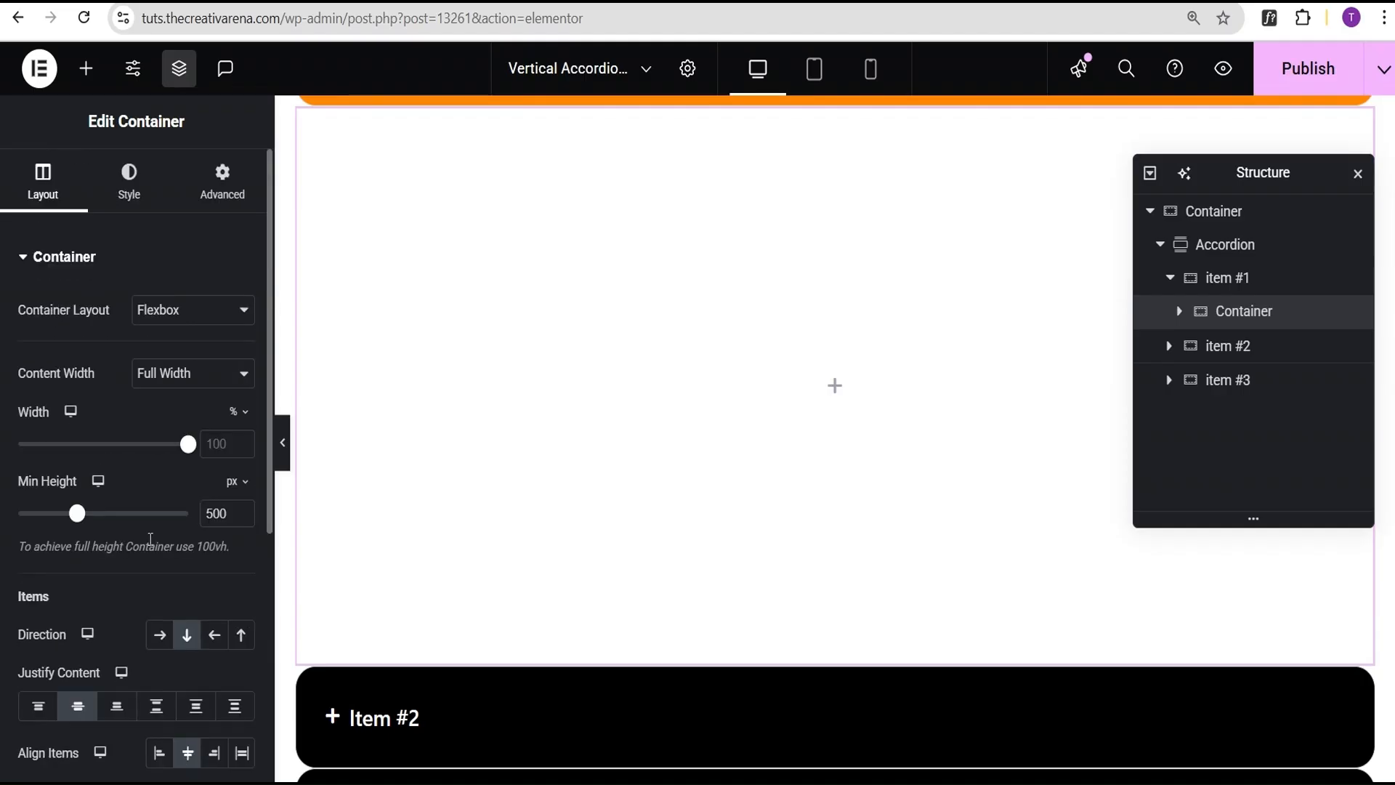
click(130, 178)
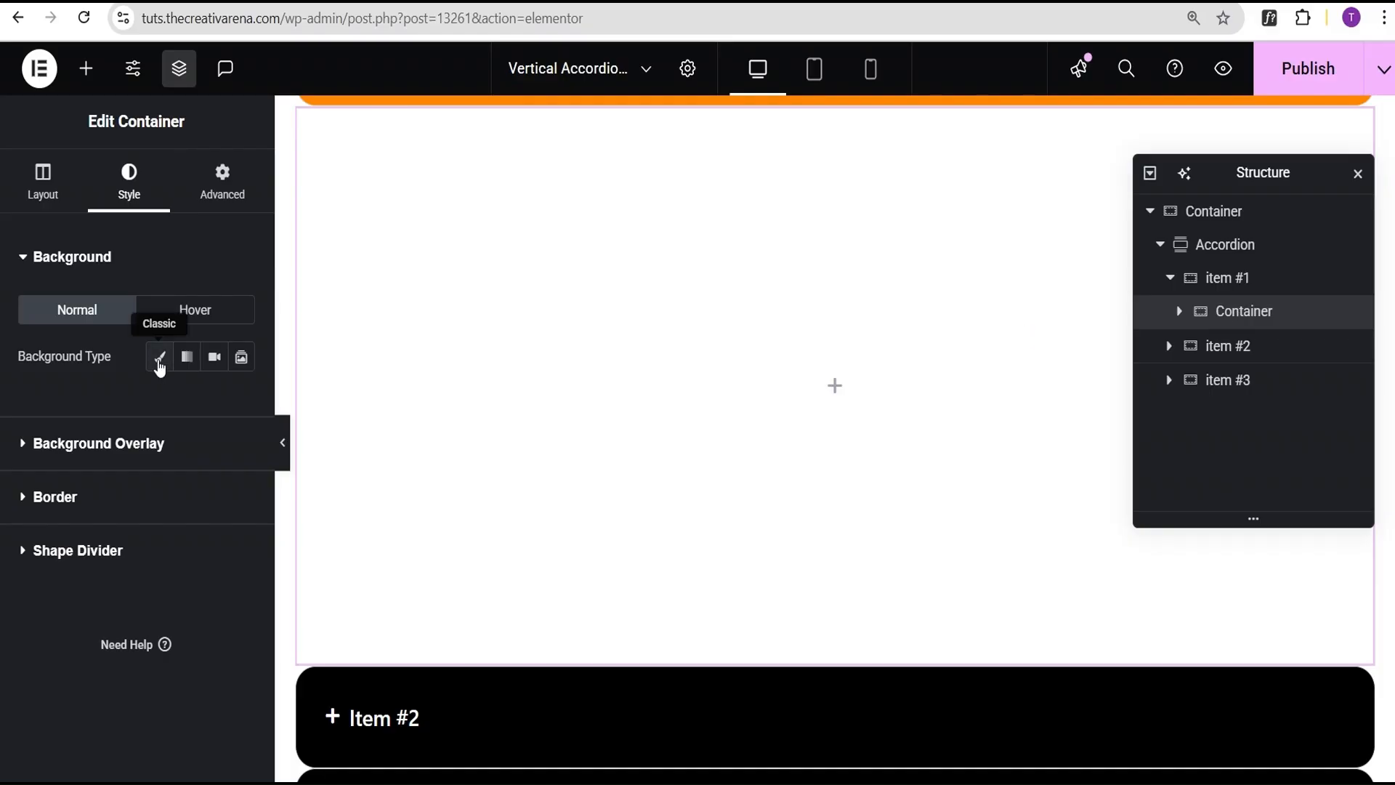
click(159, 359)
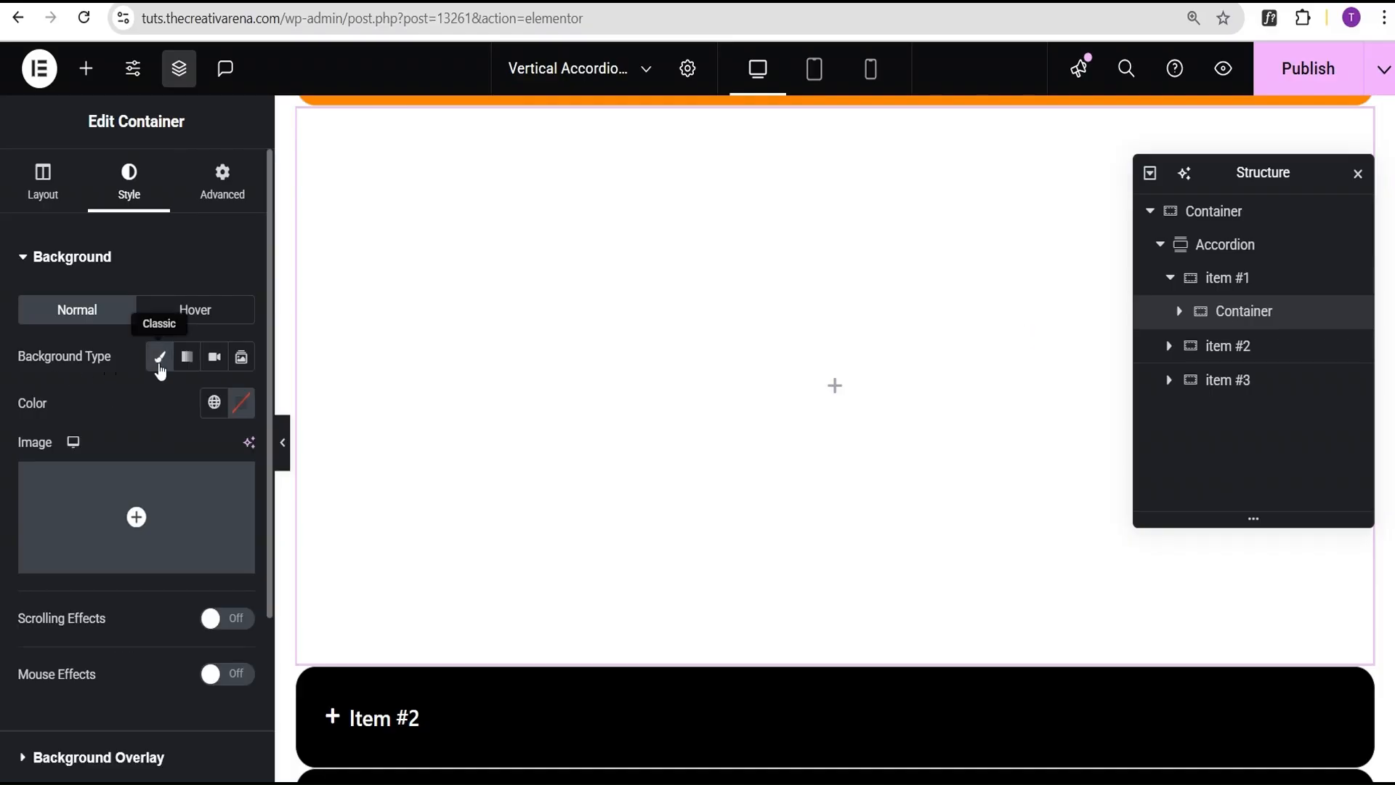
click(241, 405)
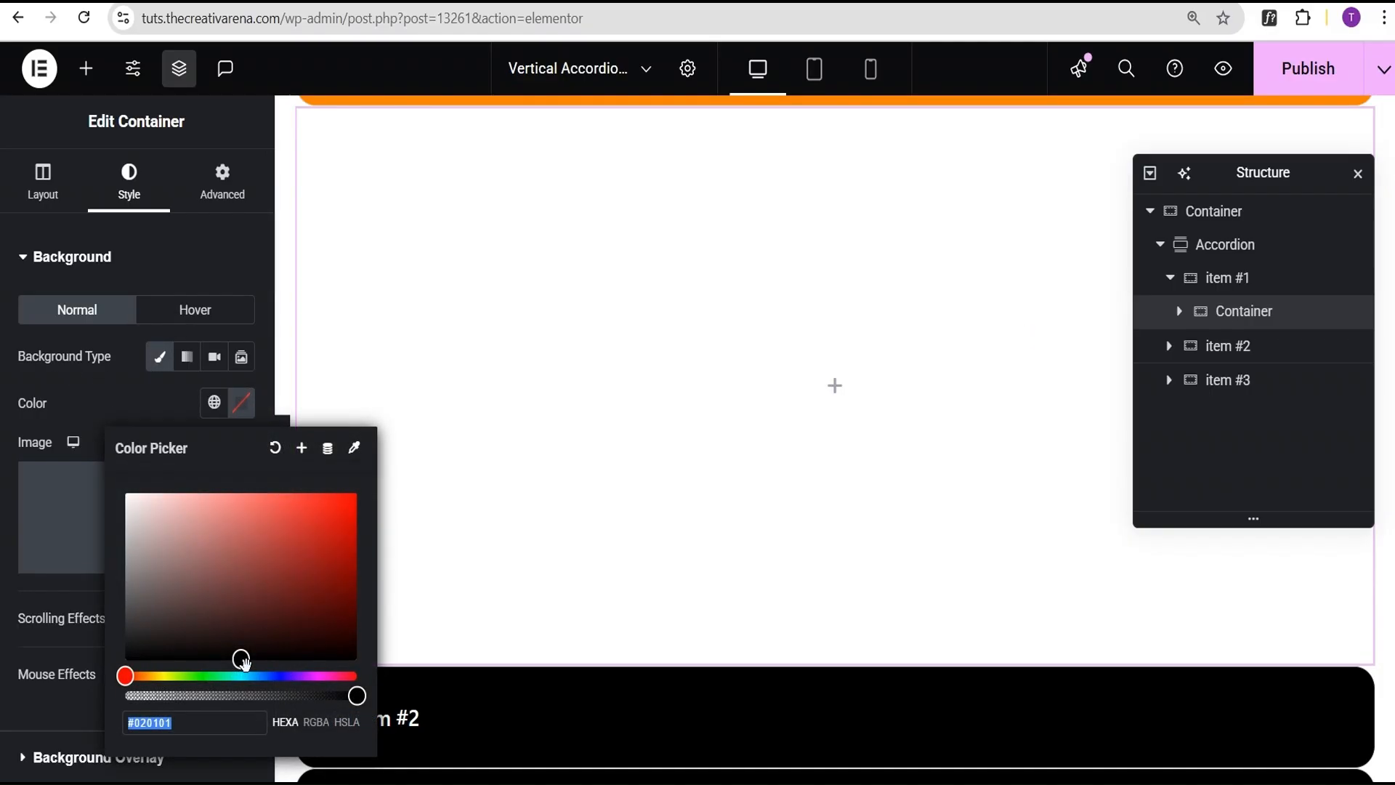
click(244, 661)
click(120, 438)
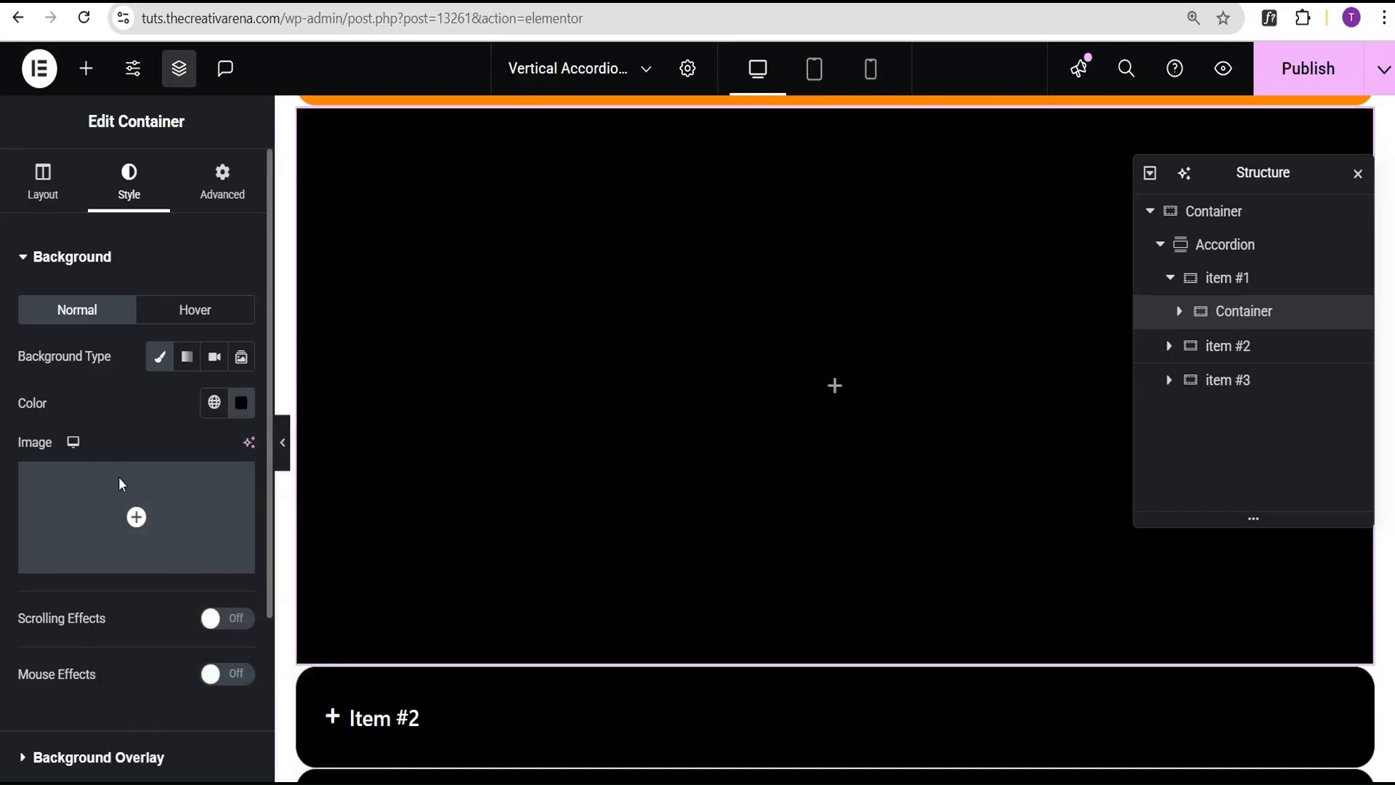
- Use dragon_demo_02_image_04.jpg from the media library as the background image of item #1's container
click(118, 511)
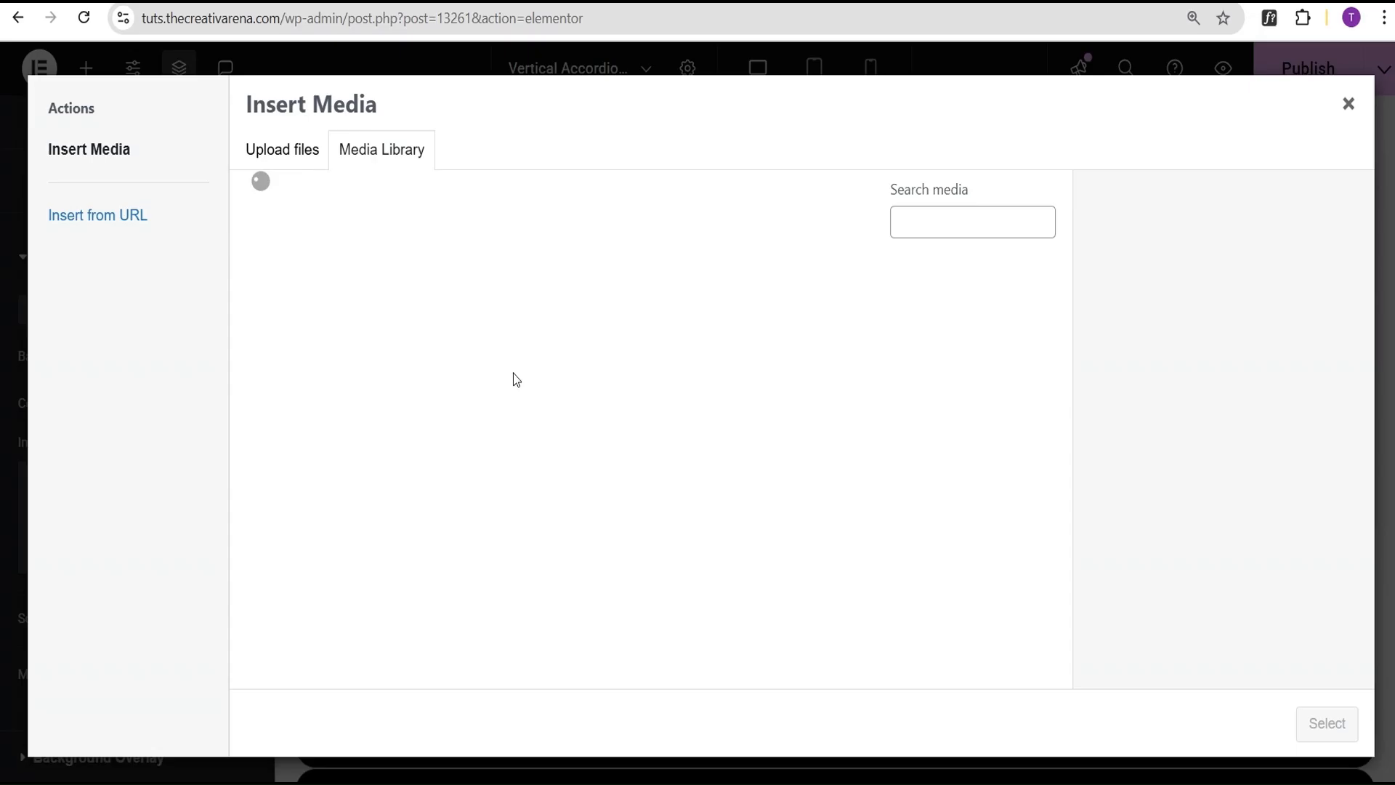
scroll(661, 373, down, 3)
click(661, 373)
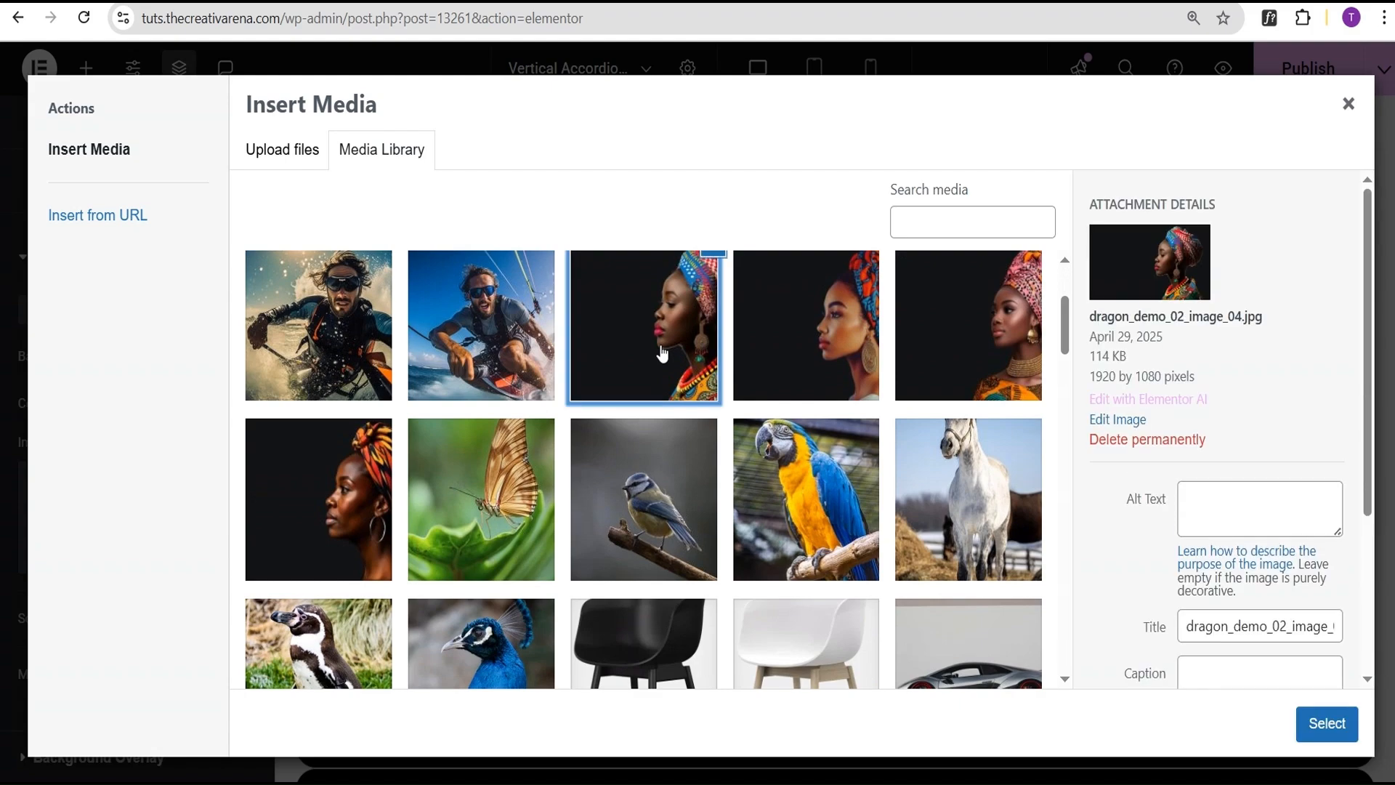
click(1326, 723)
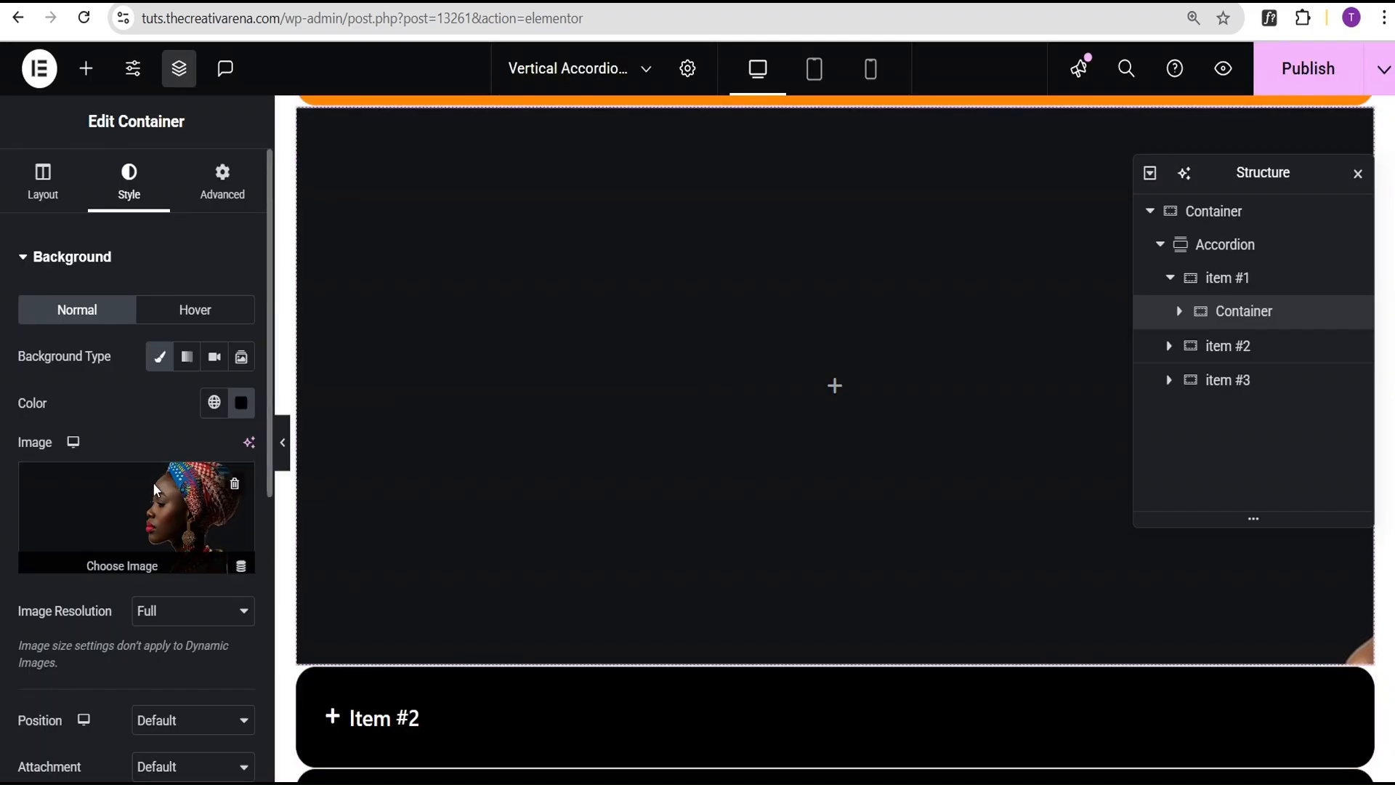
- Set the background image's position to Center Center, repeat to No-repeat and display size to Cover
scroll(106, 498, down, 3)
click(174, 519)
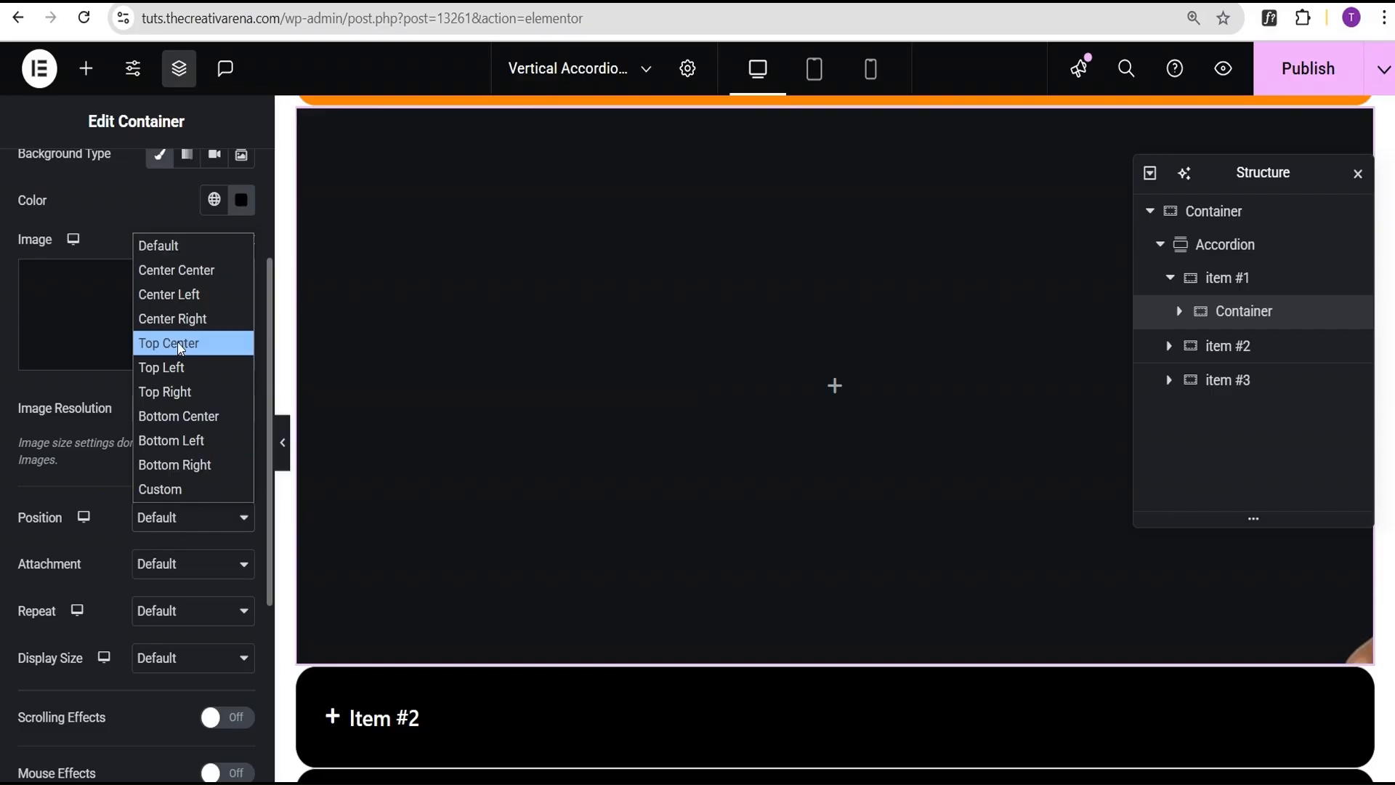
click(177, 270)
scroll(164, 496, down, 2)
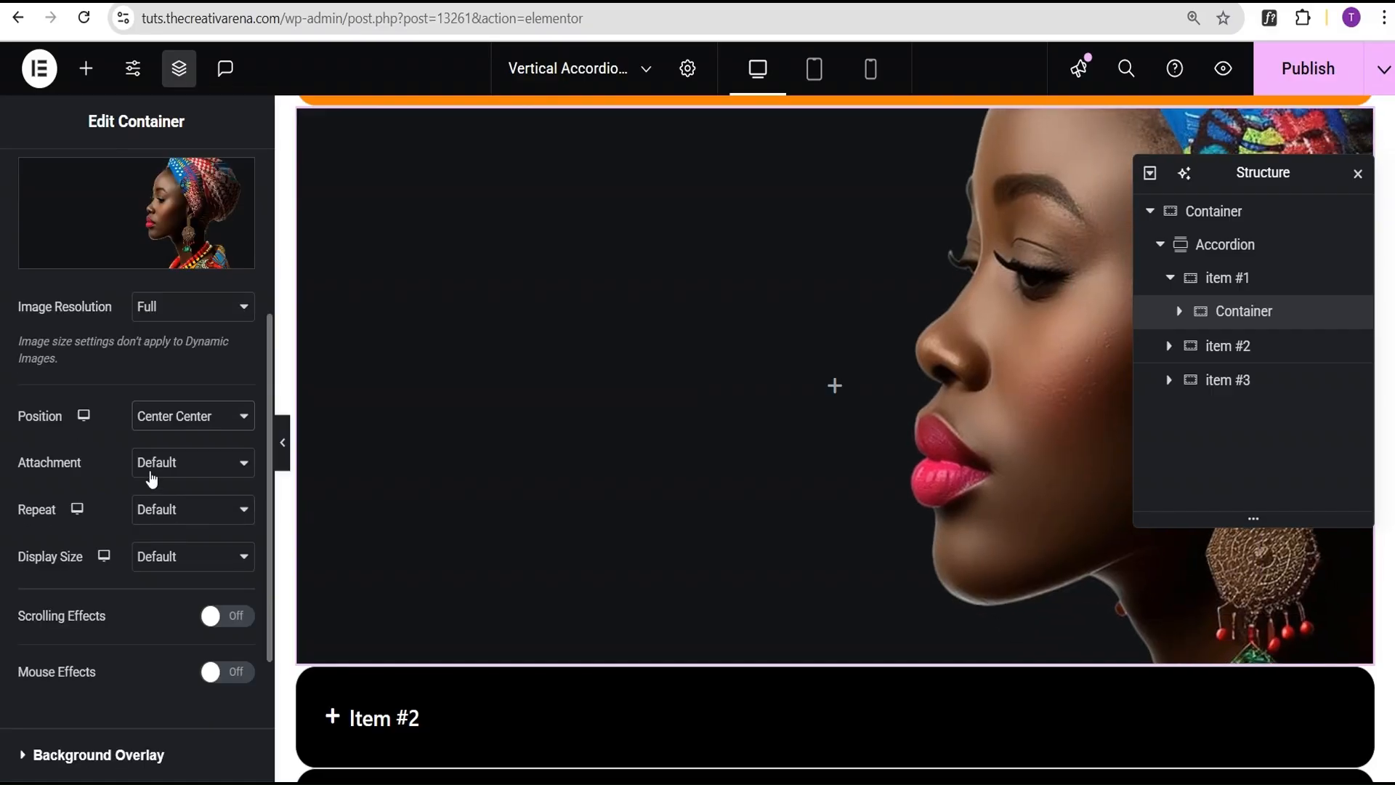
click(162, 515)
click(171, 564)
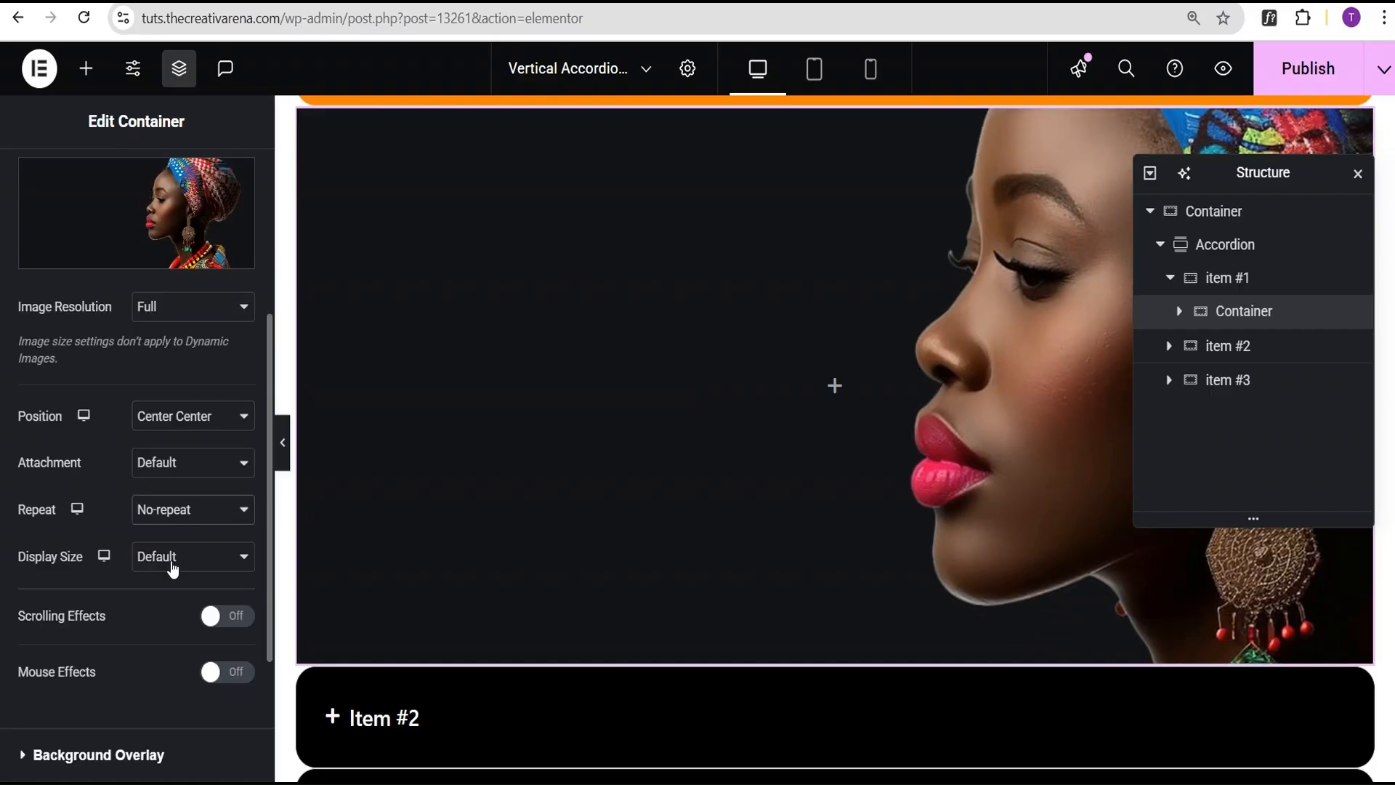
click(170, 562)
click(172, 636)
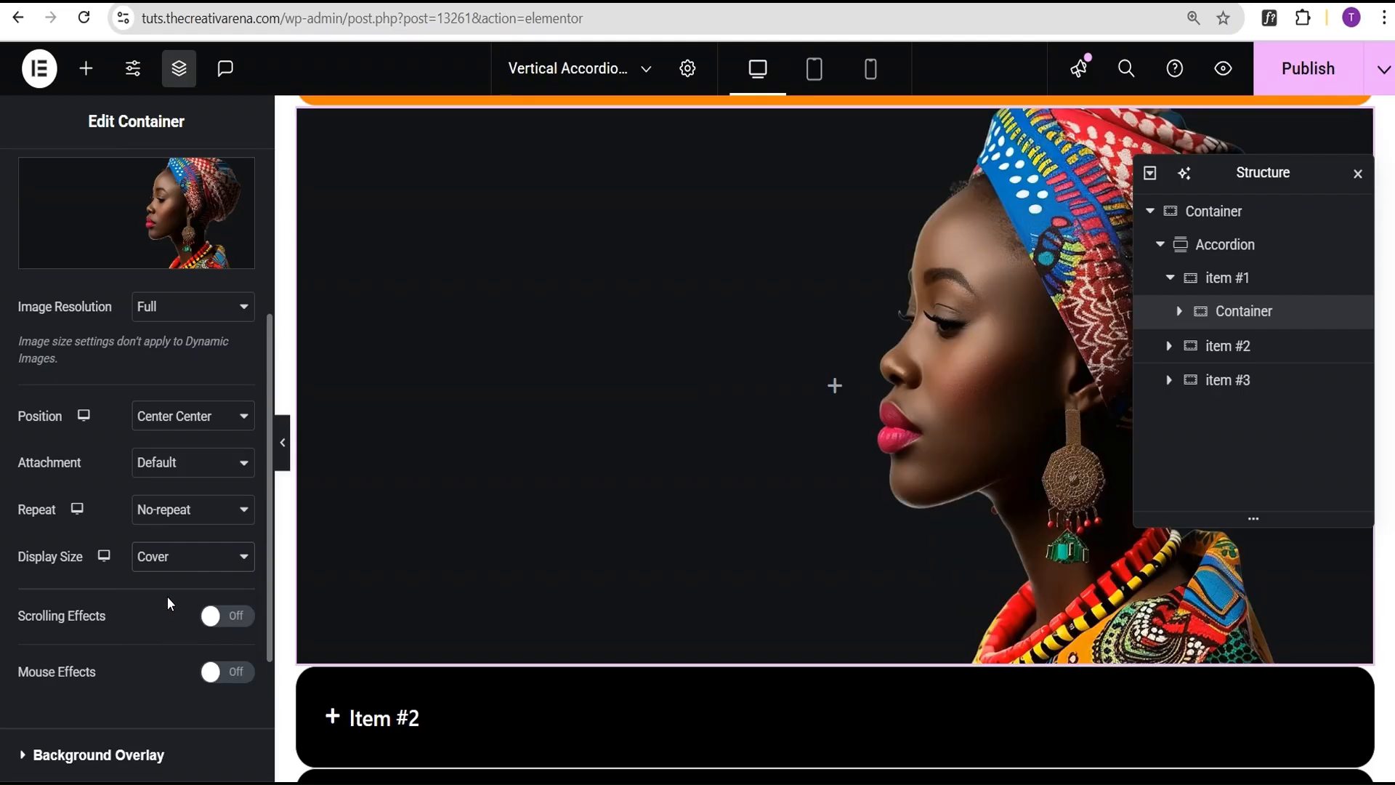
- Add a classic background overlay in black (#000000) to the container inside item #1
scroll(152, 550, down, 4)
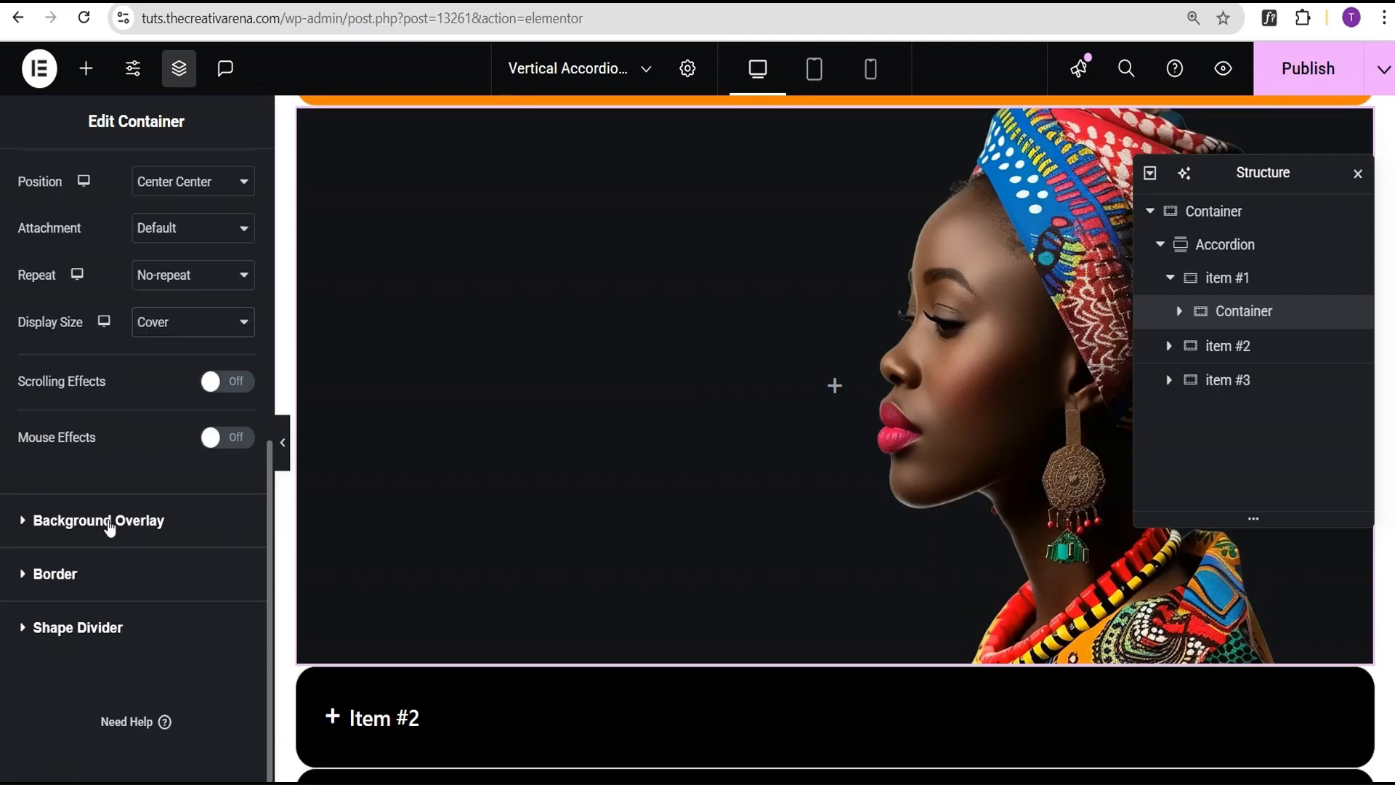
click(109, 521)
click(211, 407)
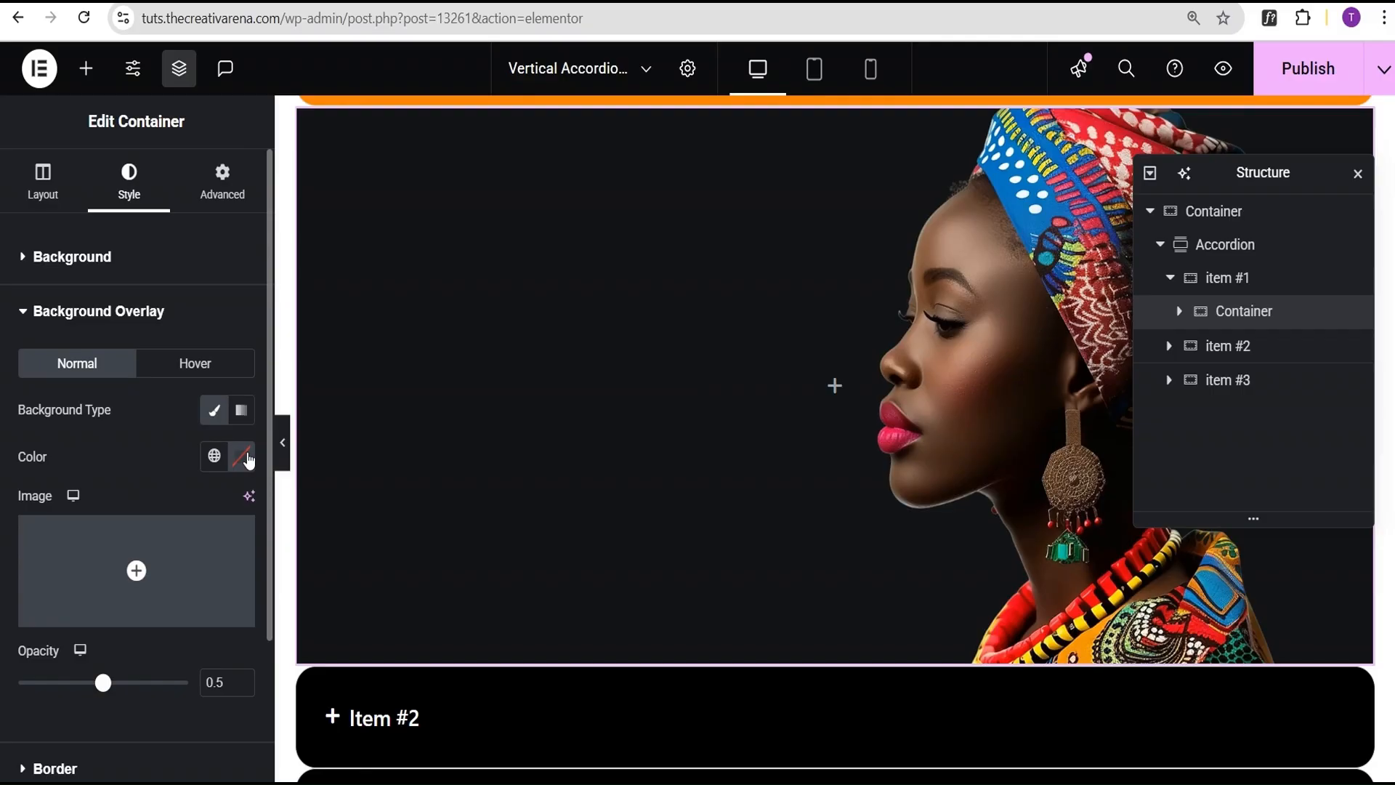
click(241, 456)
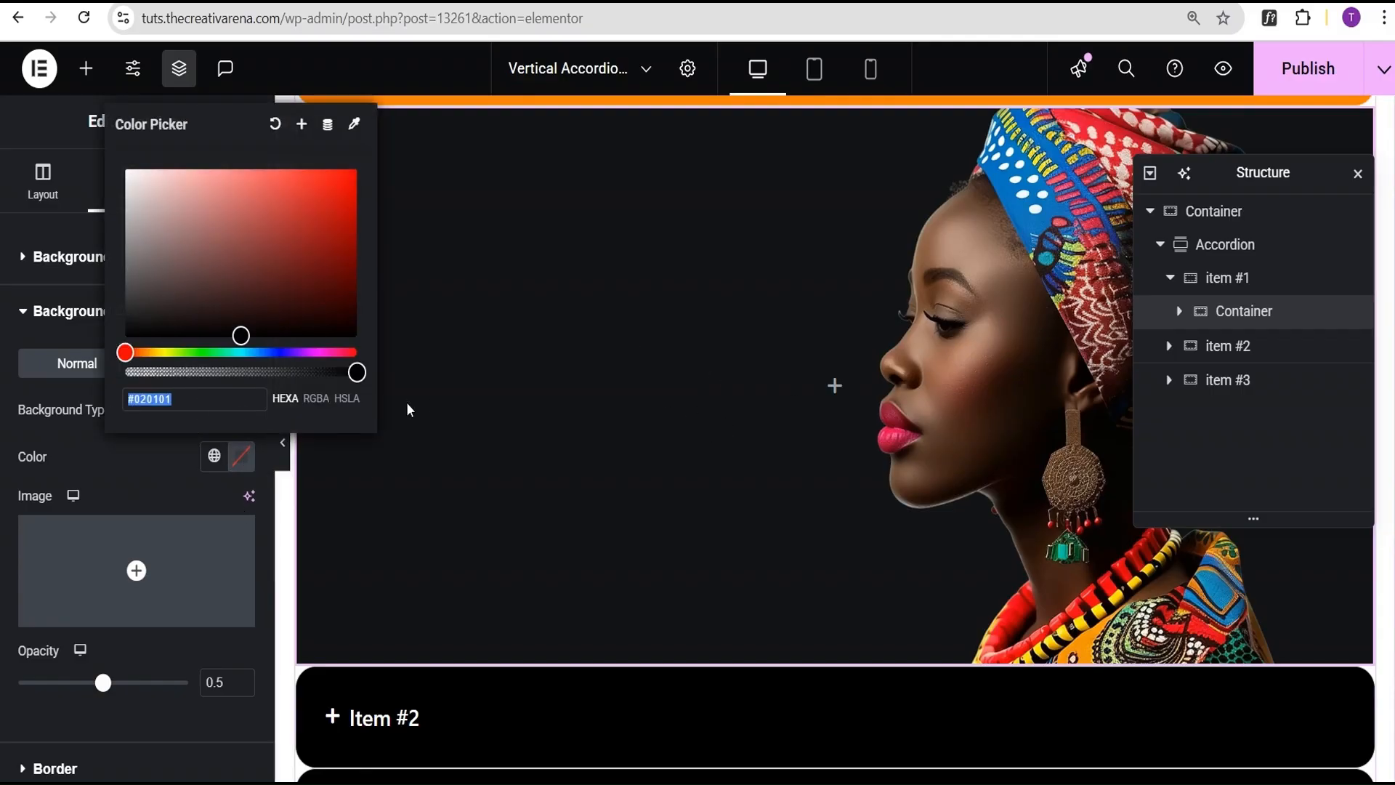
click(242, 336)
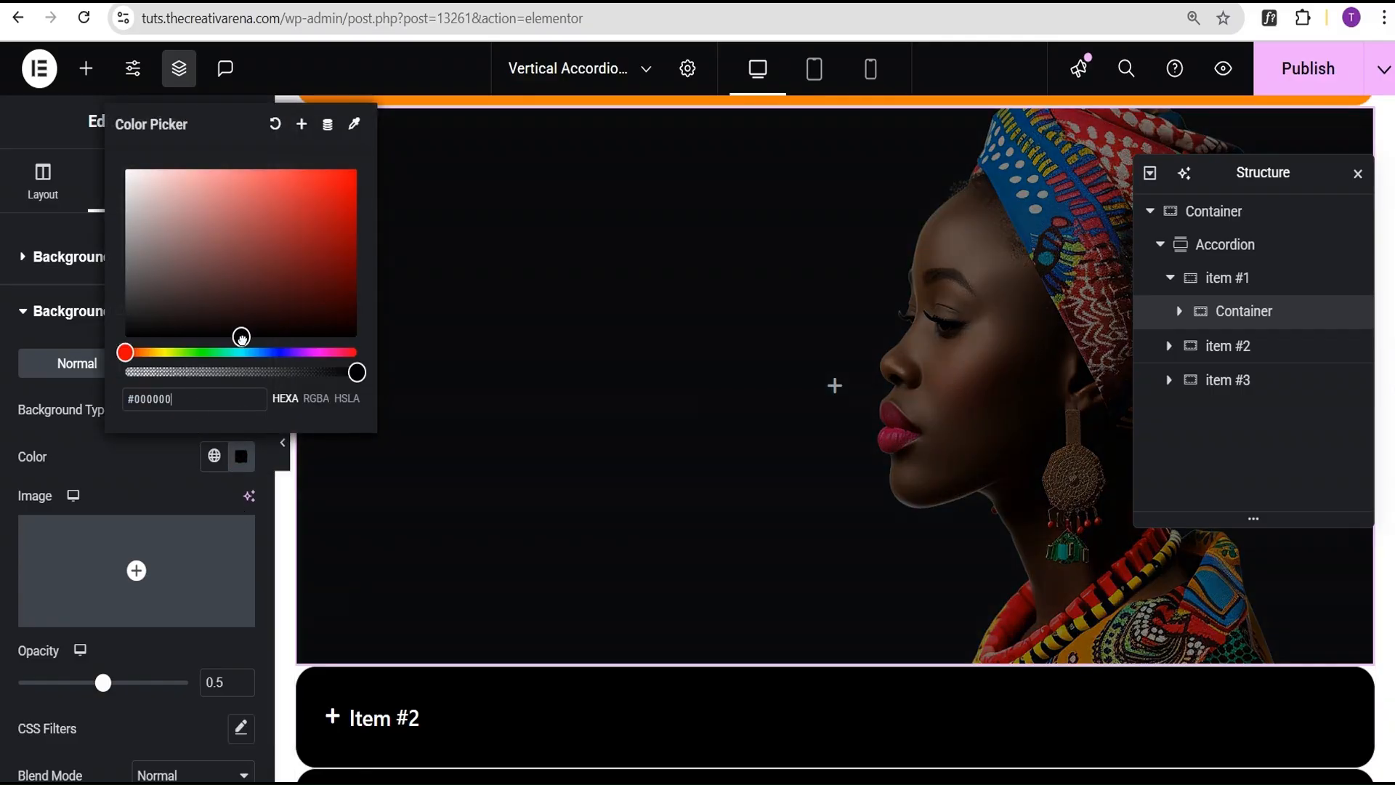
click(150, 488)
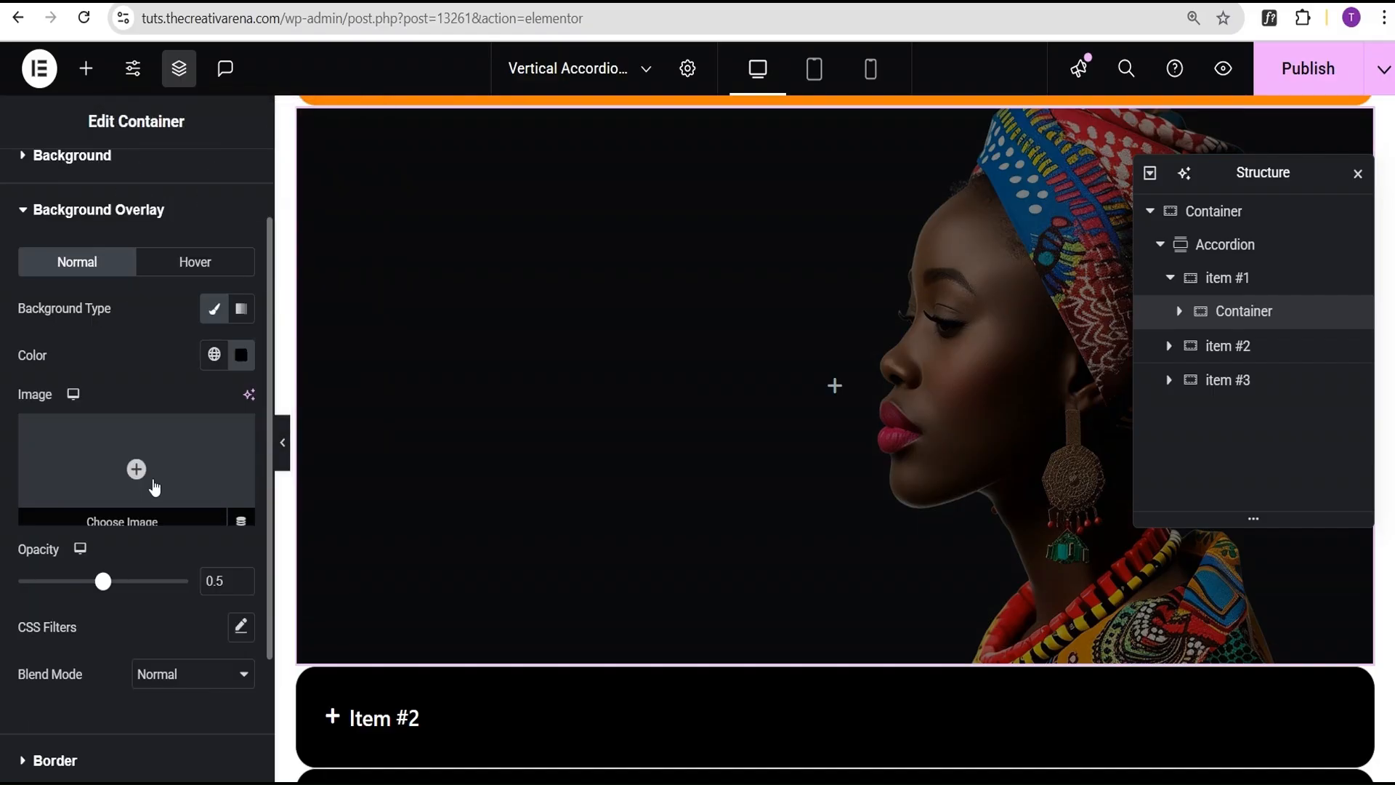
- Set the border radius of item #1's container to 20 px on all corners
scroll(151, 508, down, 4)
click(94, 590)
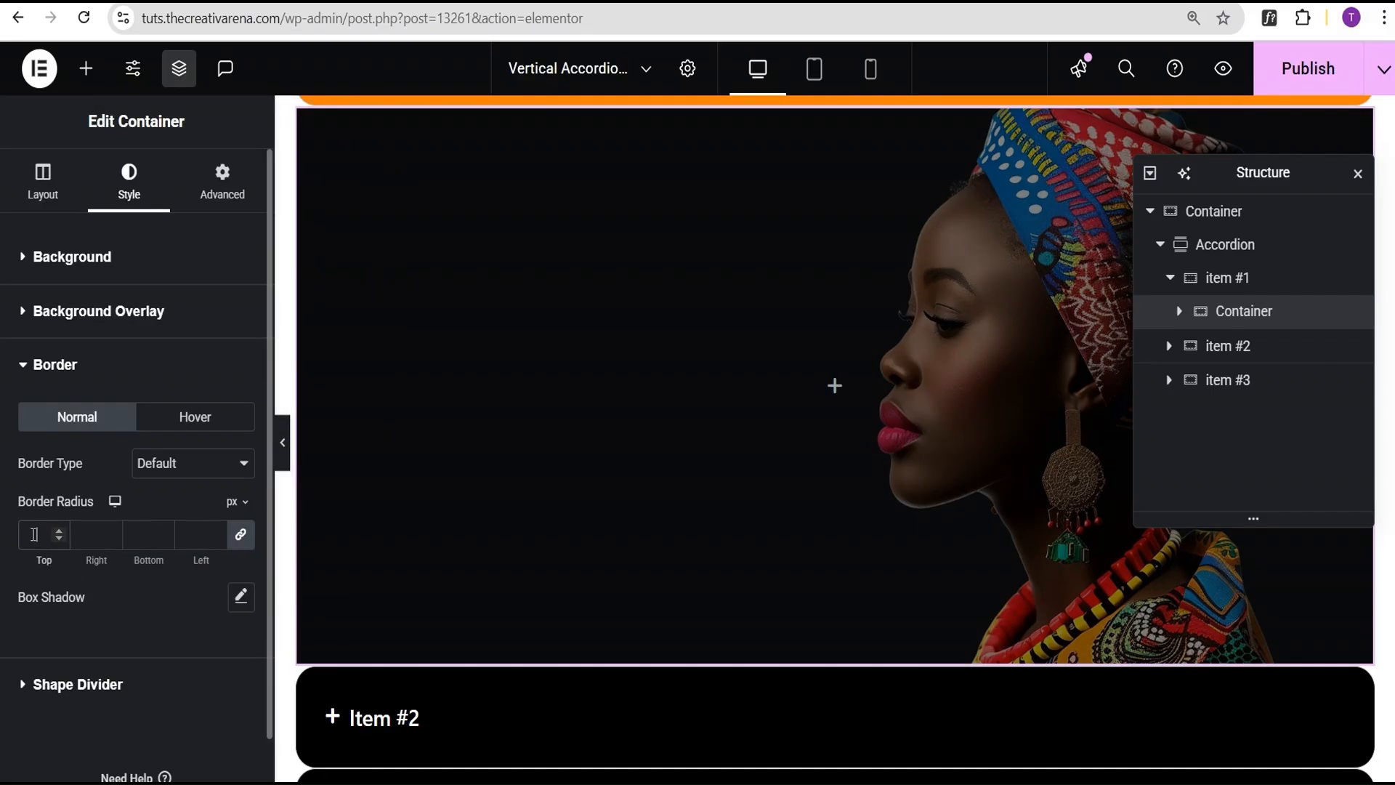
scroll(358, 180, up, 2)
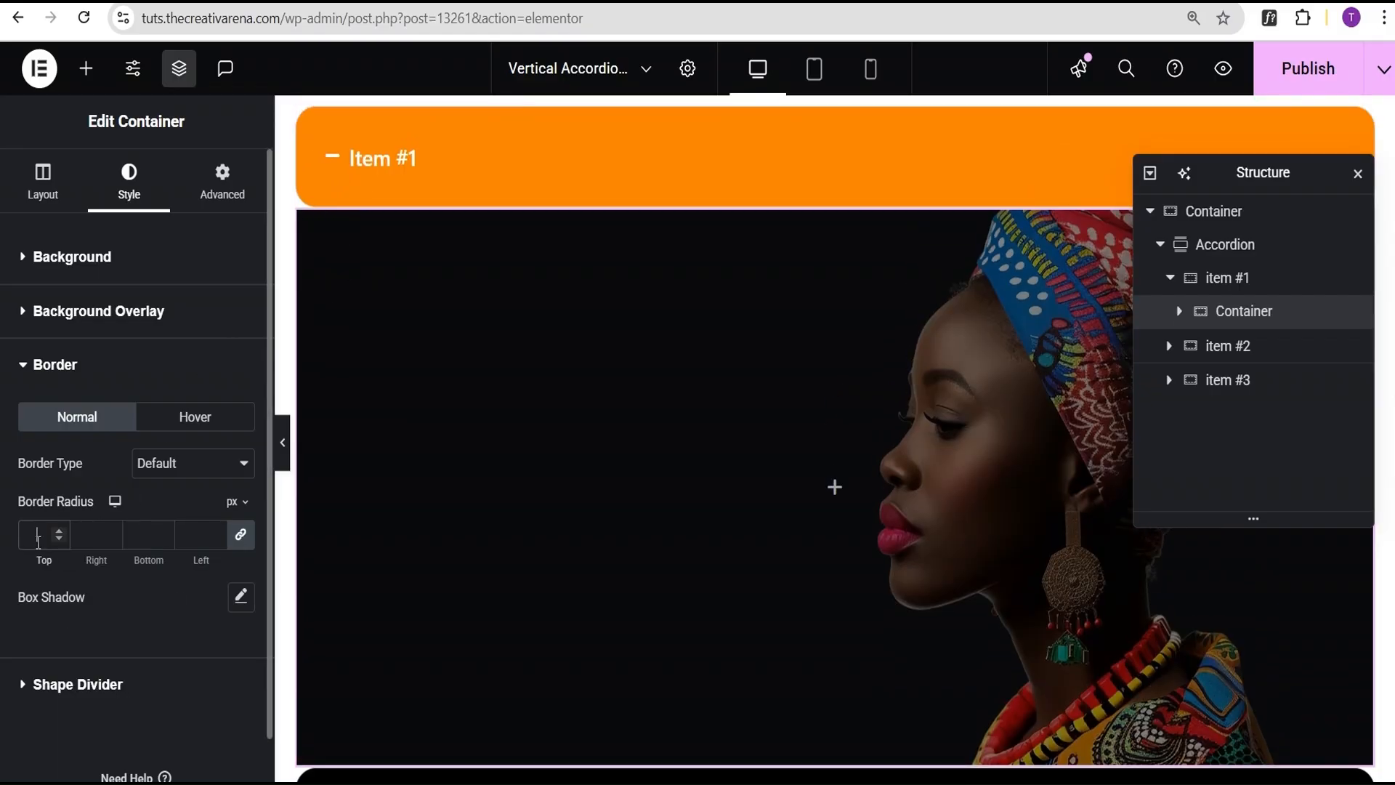
text(20)
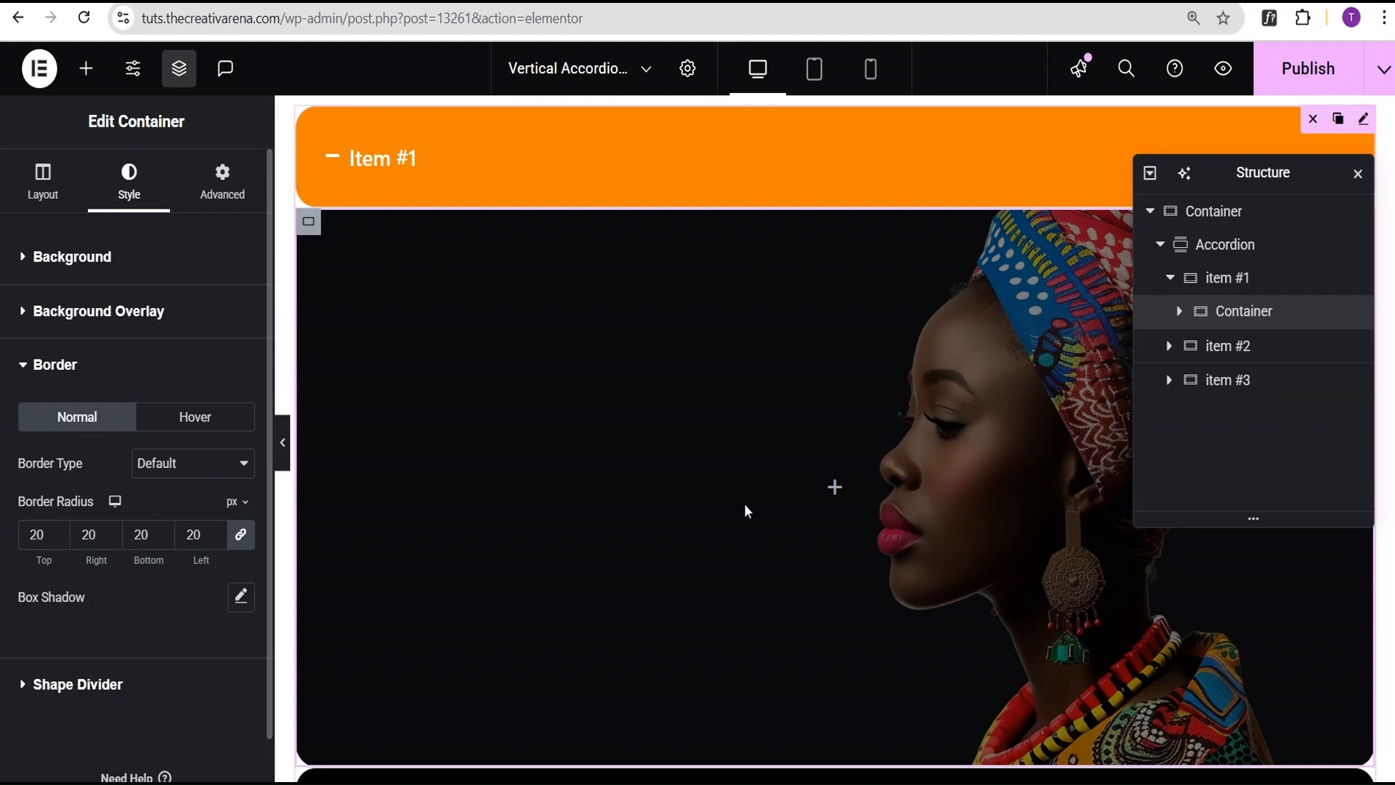
scroll(569, 485, down, 5)
scroll(571, 497, up, 6)
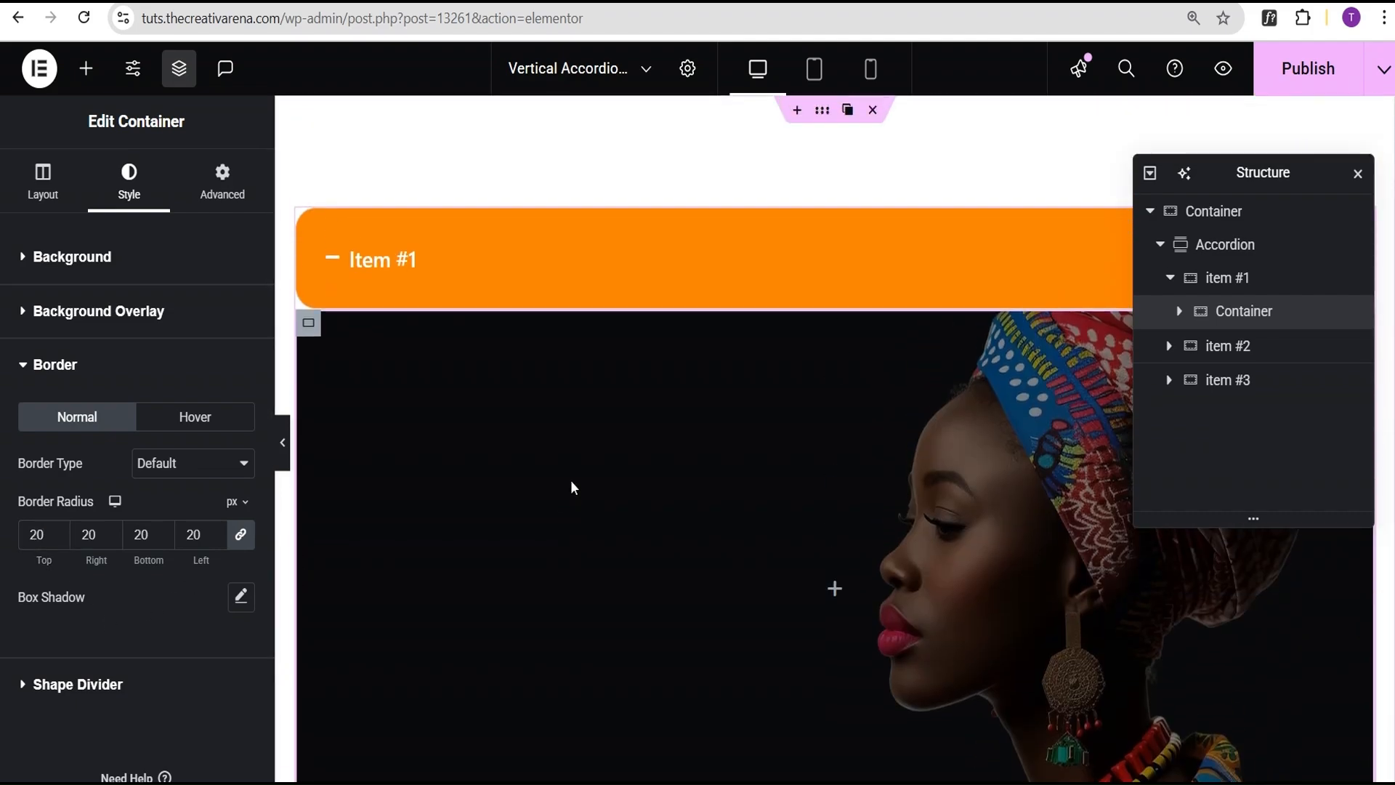
scroll(570, 482, down, 3)
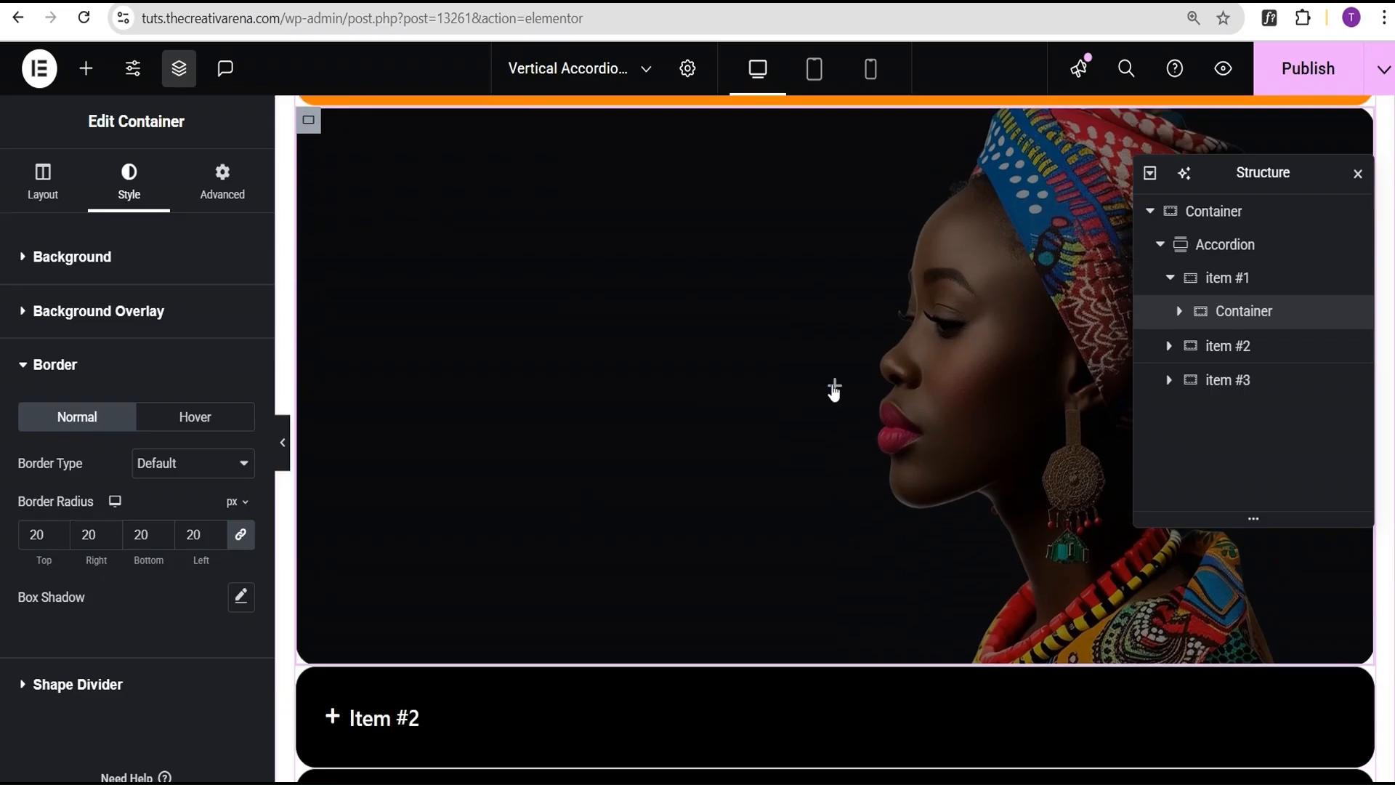
- Add a Heading widget inside item #1's container with the title "Heading One"
click(834, 387)
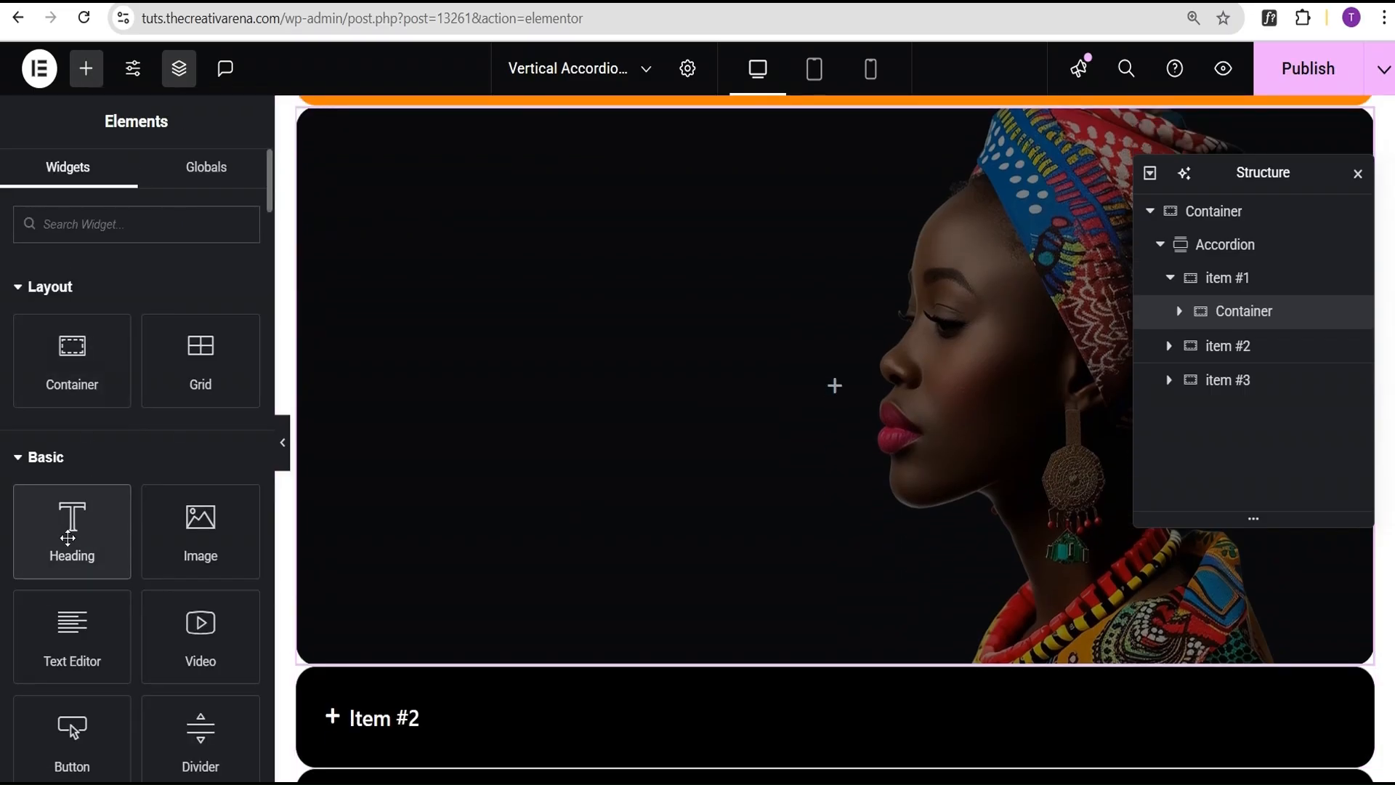
click(68, 538)
drag(176, 336, 2, 334)
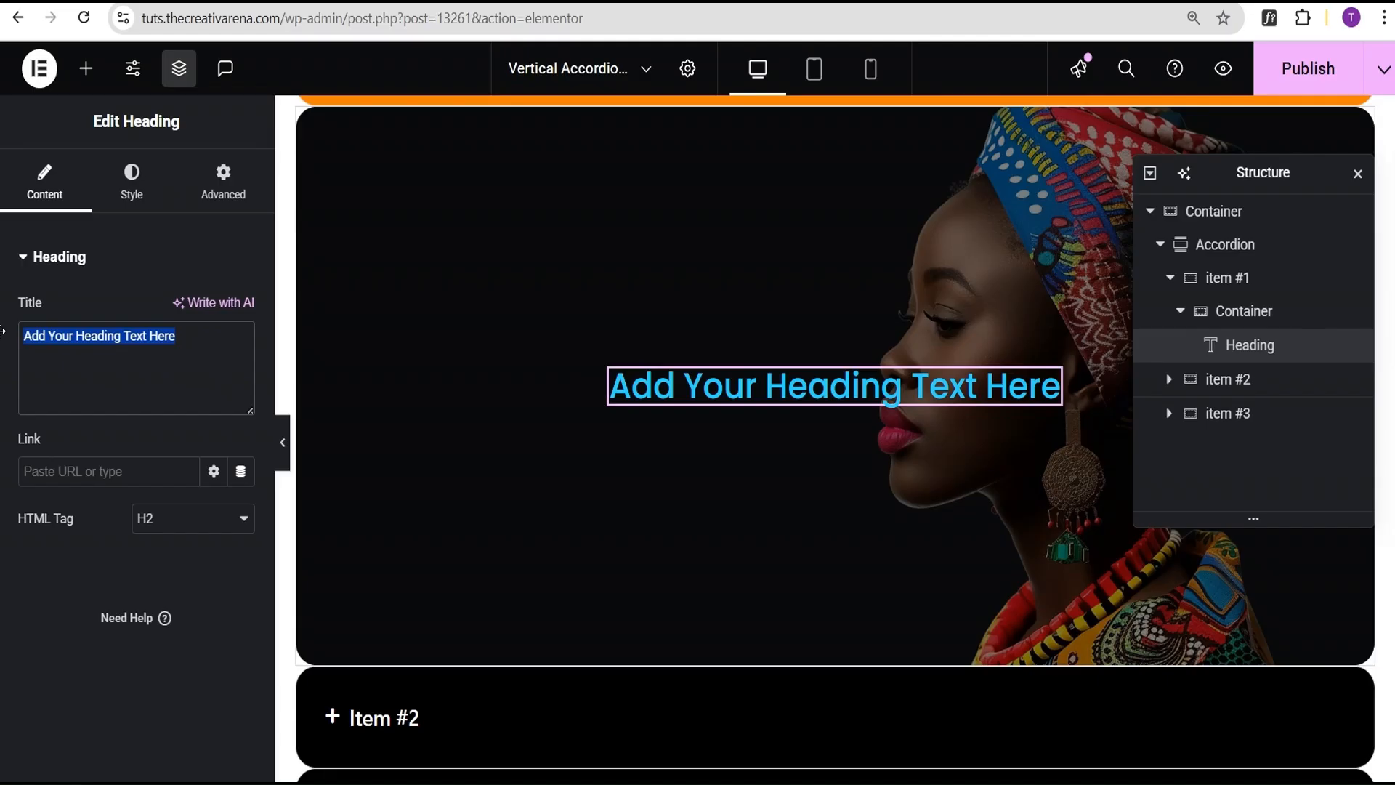
text(Heading One)
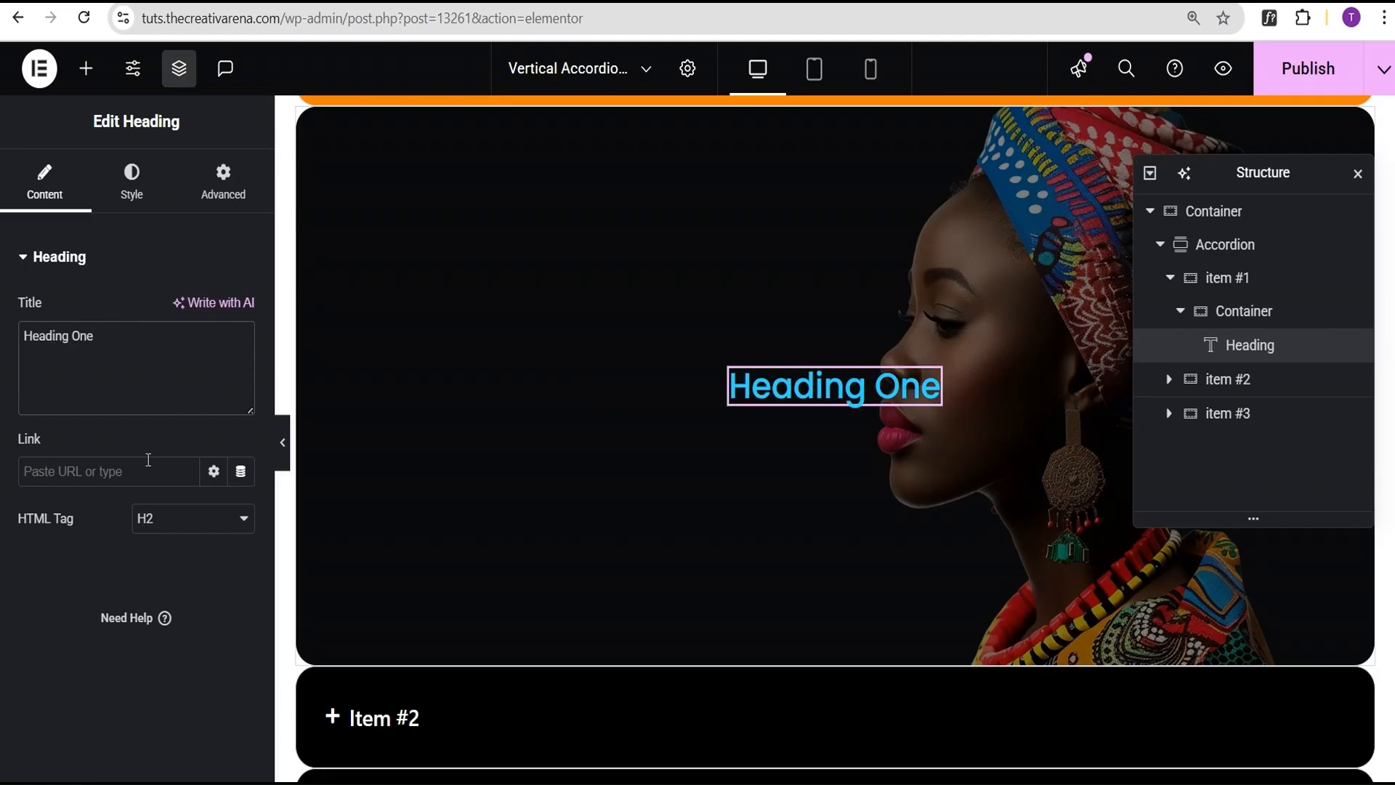
- Set the heading's text colour to white (#FFFFFF) and its alignment to centre
click(149, 178)
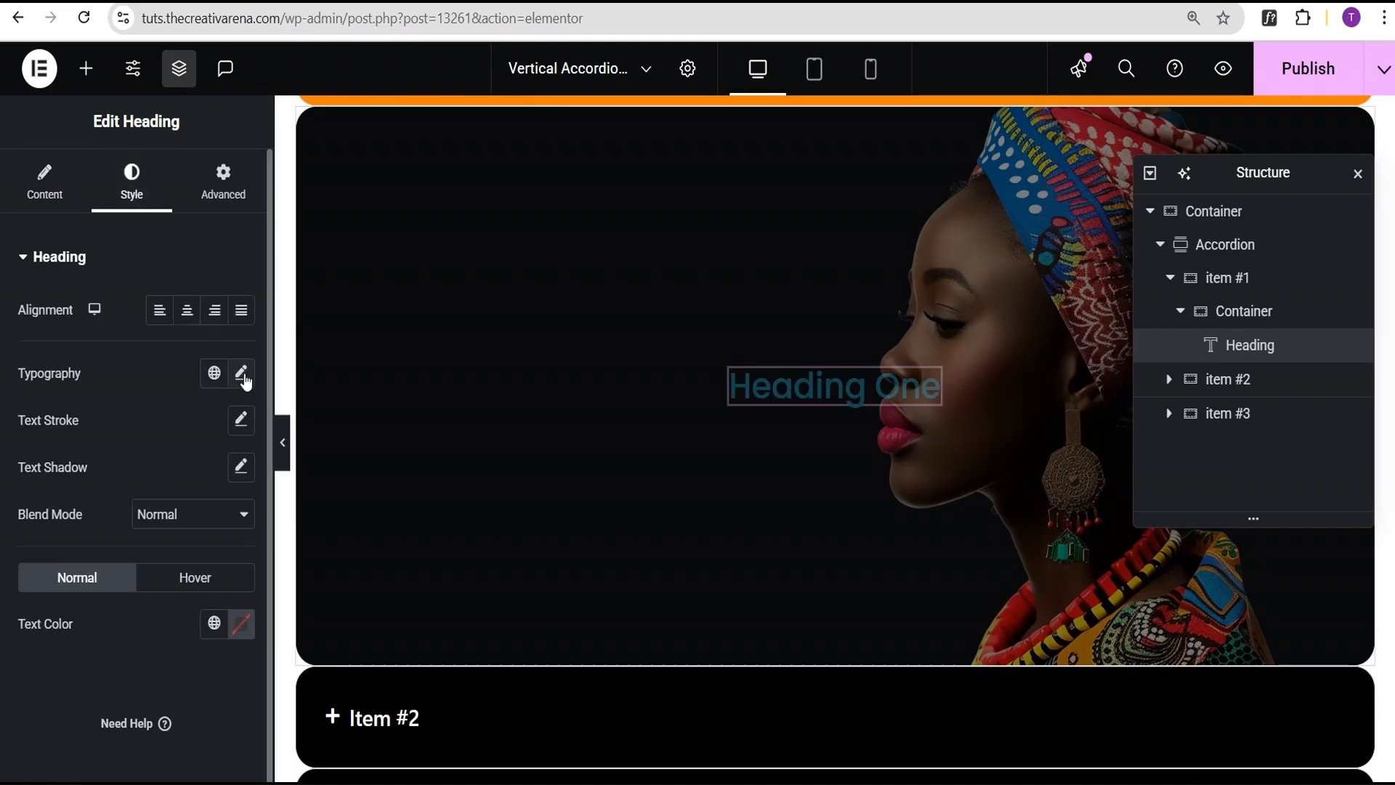
click(243, 623)
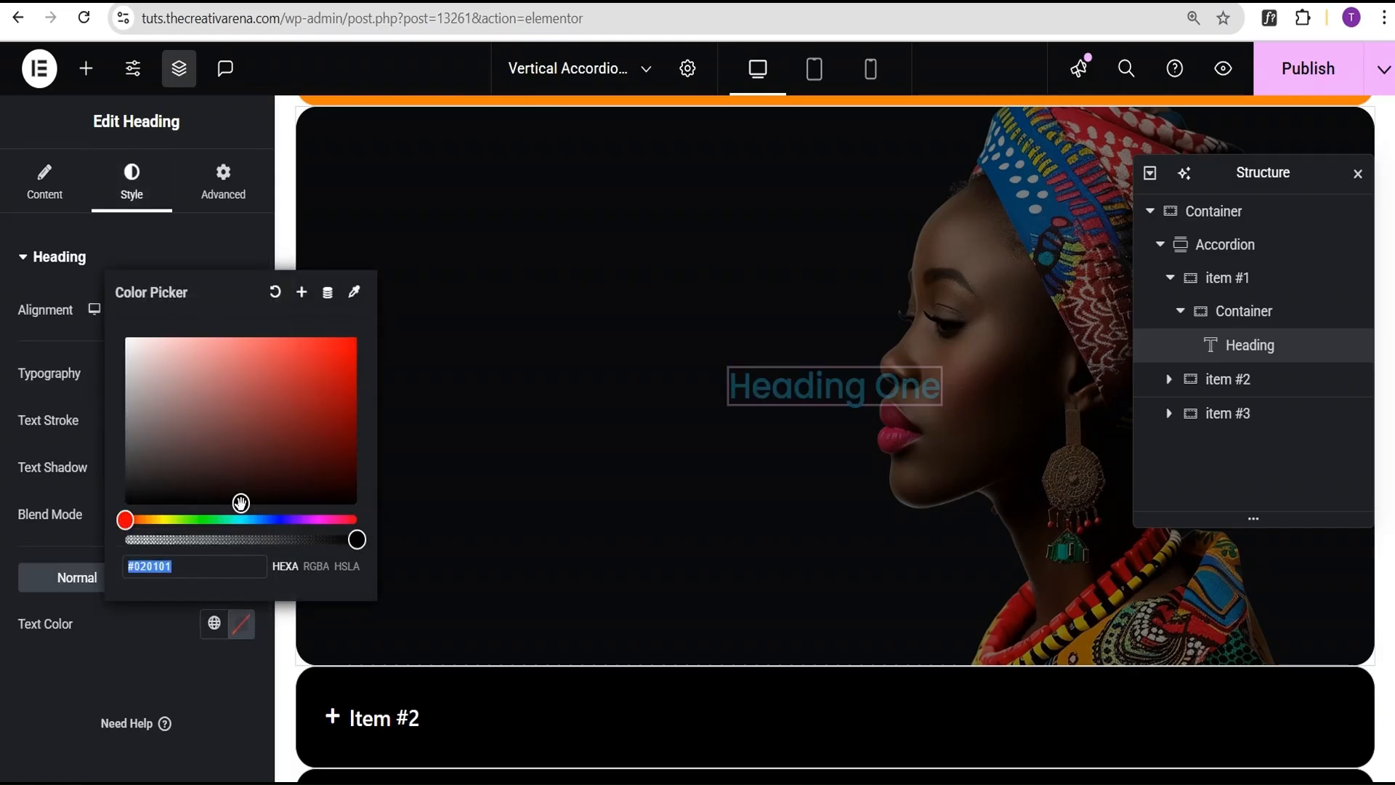
drag(239, 503, 125, 337)
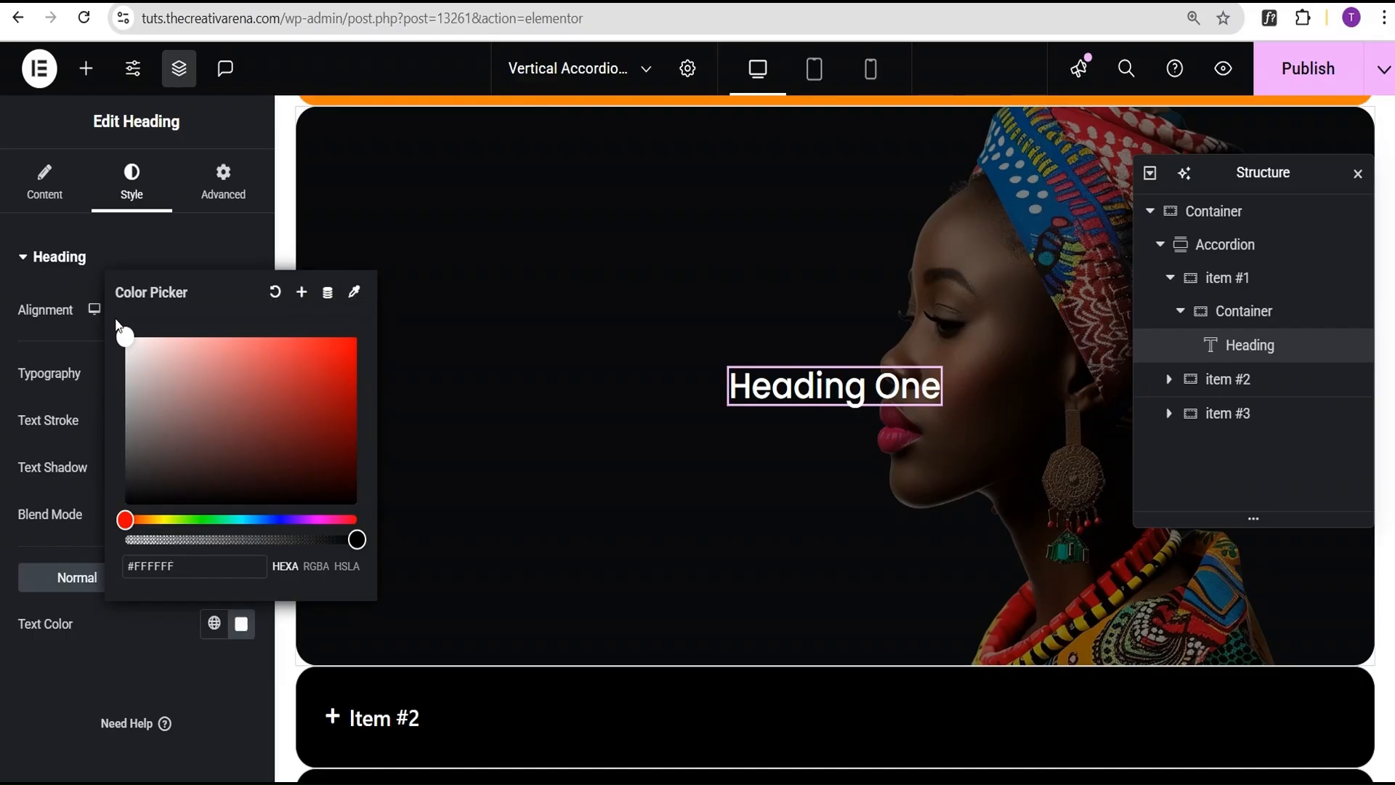
click(70, 402)
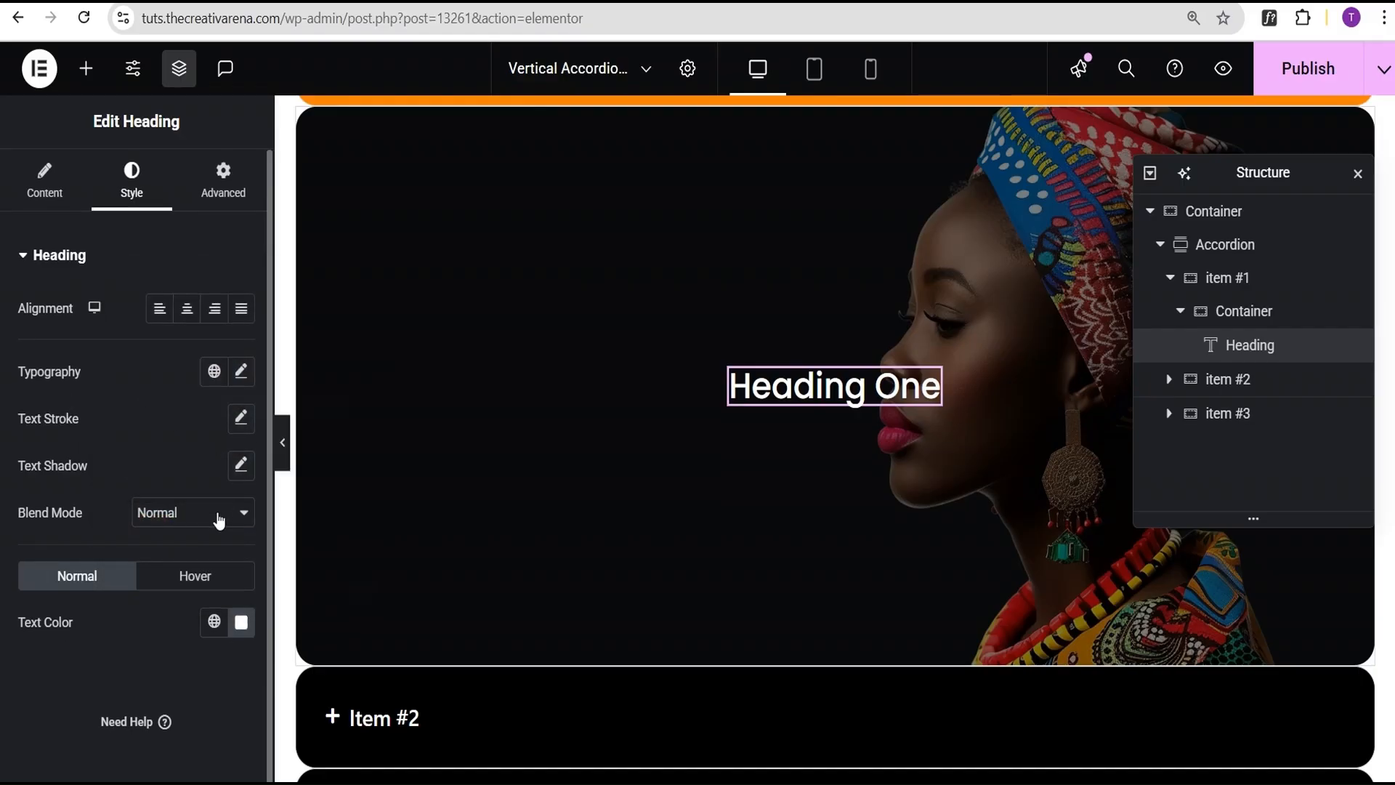
click(187, 309)
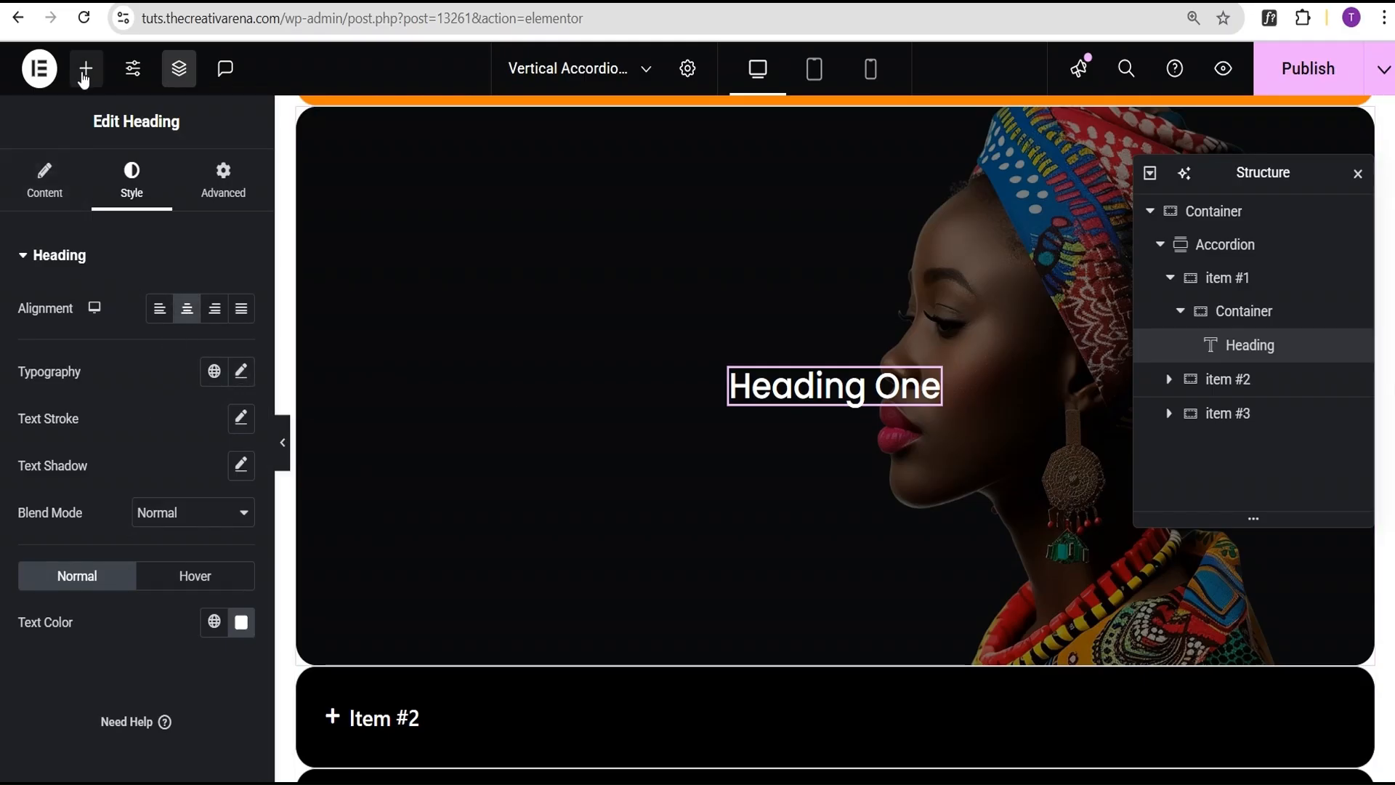
- Add a Text Editor widget below the heading and set its text colour to white (#FFFFFF)
click(85, 68)
drag(82, 637, 830, 407)
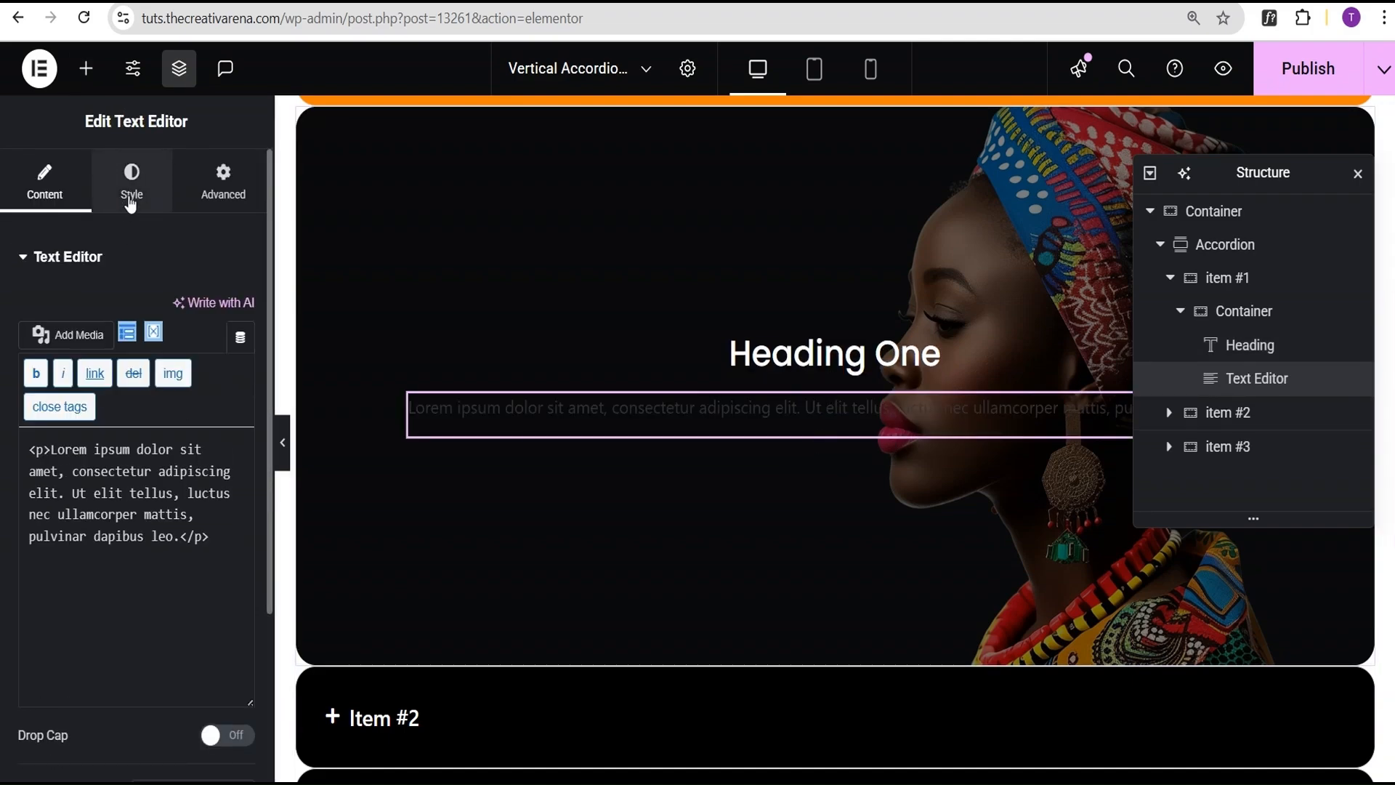
click(131, 181)
click(240, 600)
text(#FFFFFF)
click(78, 369)
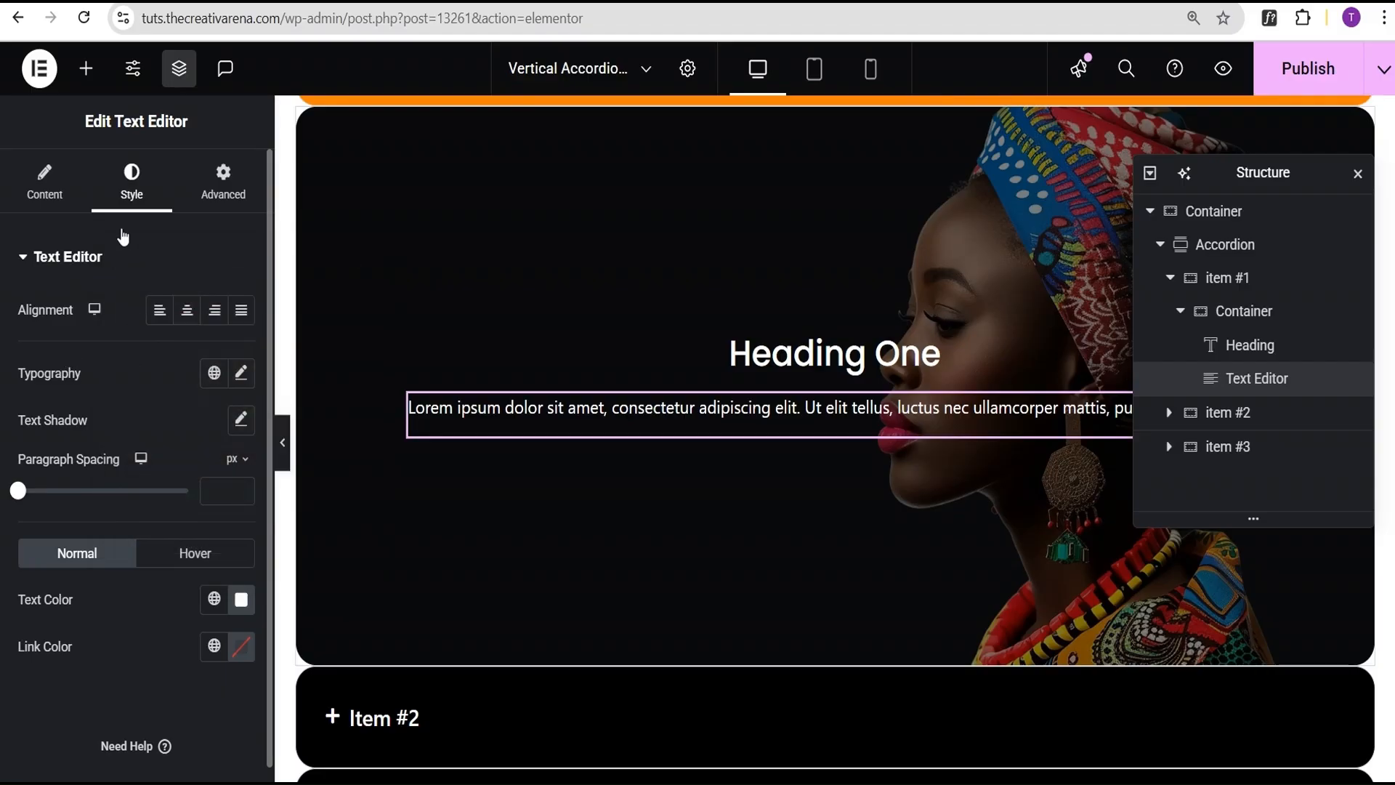
- Add a Button widget below the text in item #1's container and set its background colour to orange (#FF8200)
click(86, 68)
drag(72, 728, 855, 432)
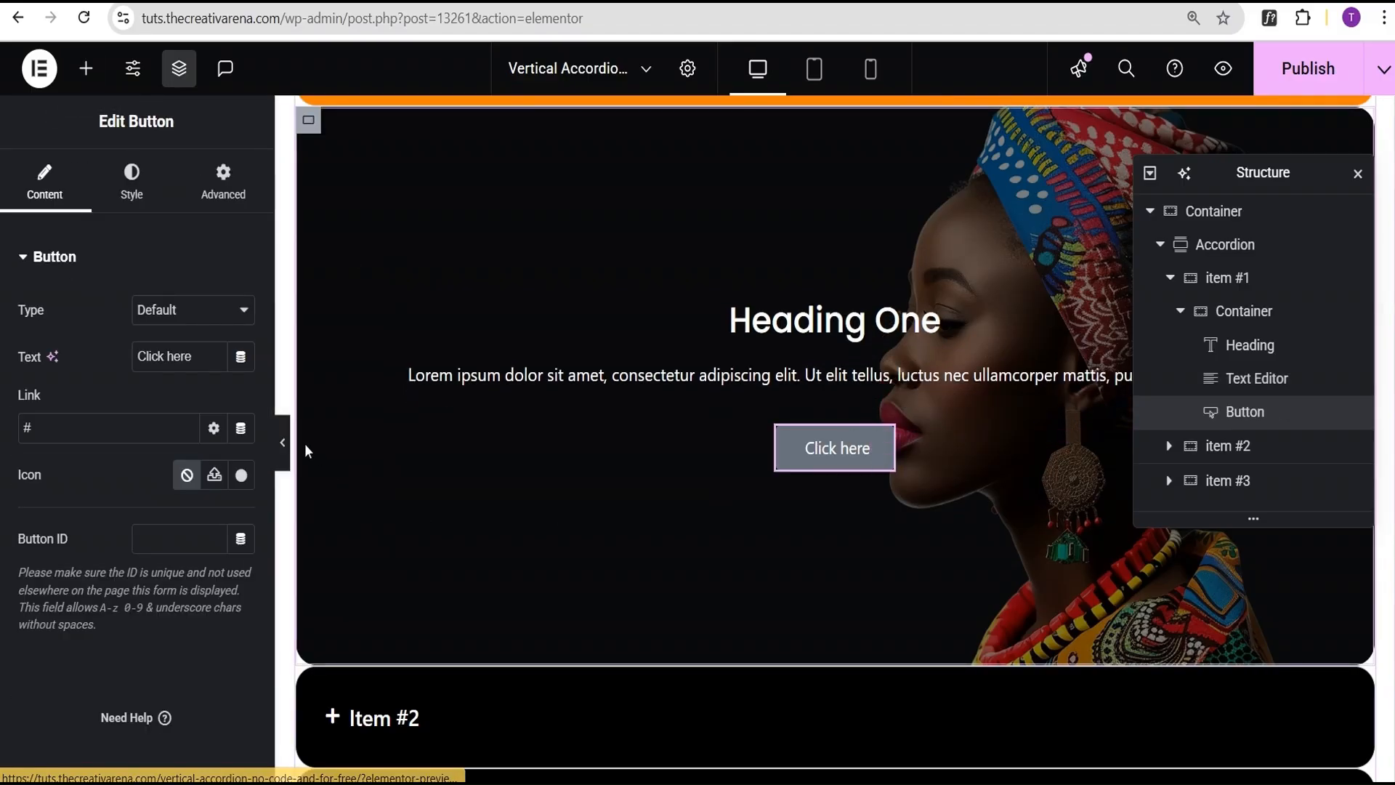
click(126, 191)
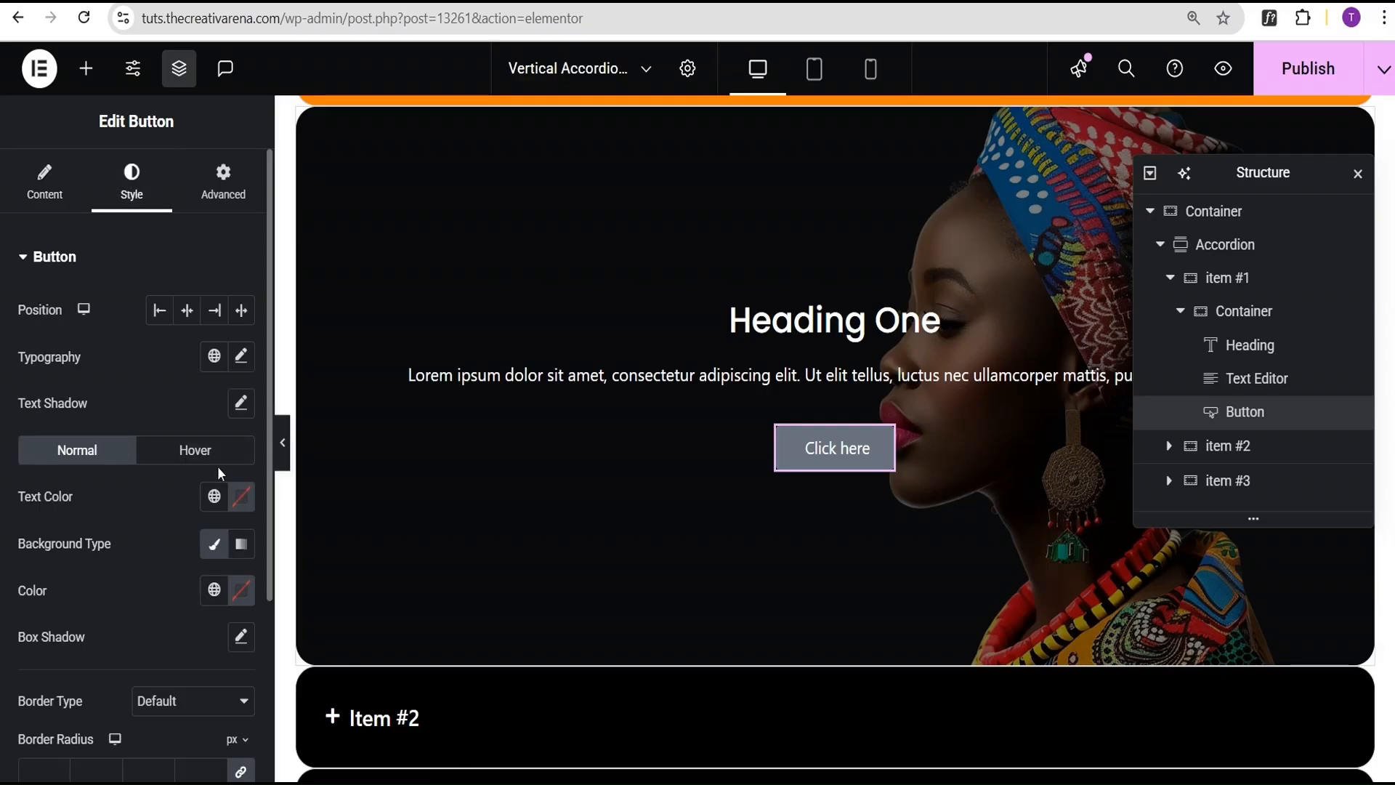
click(241, 590)
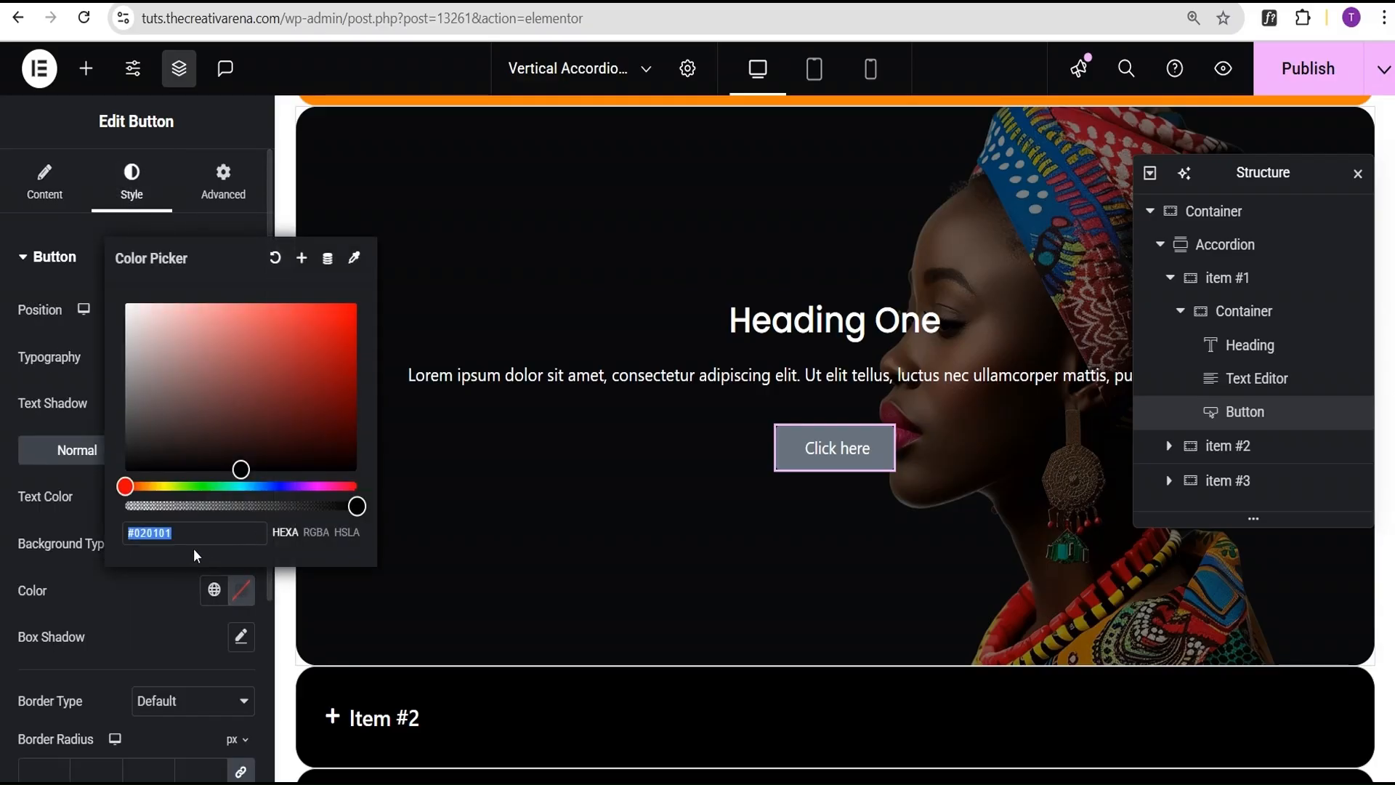
text(#FF8200)
click(204, 577)
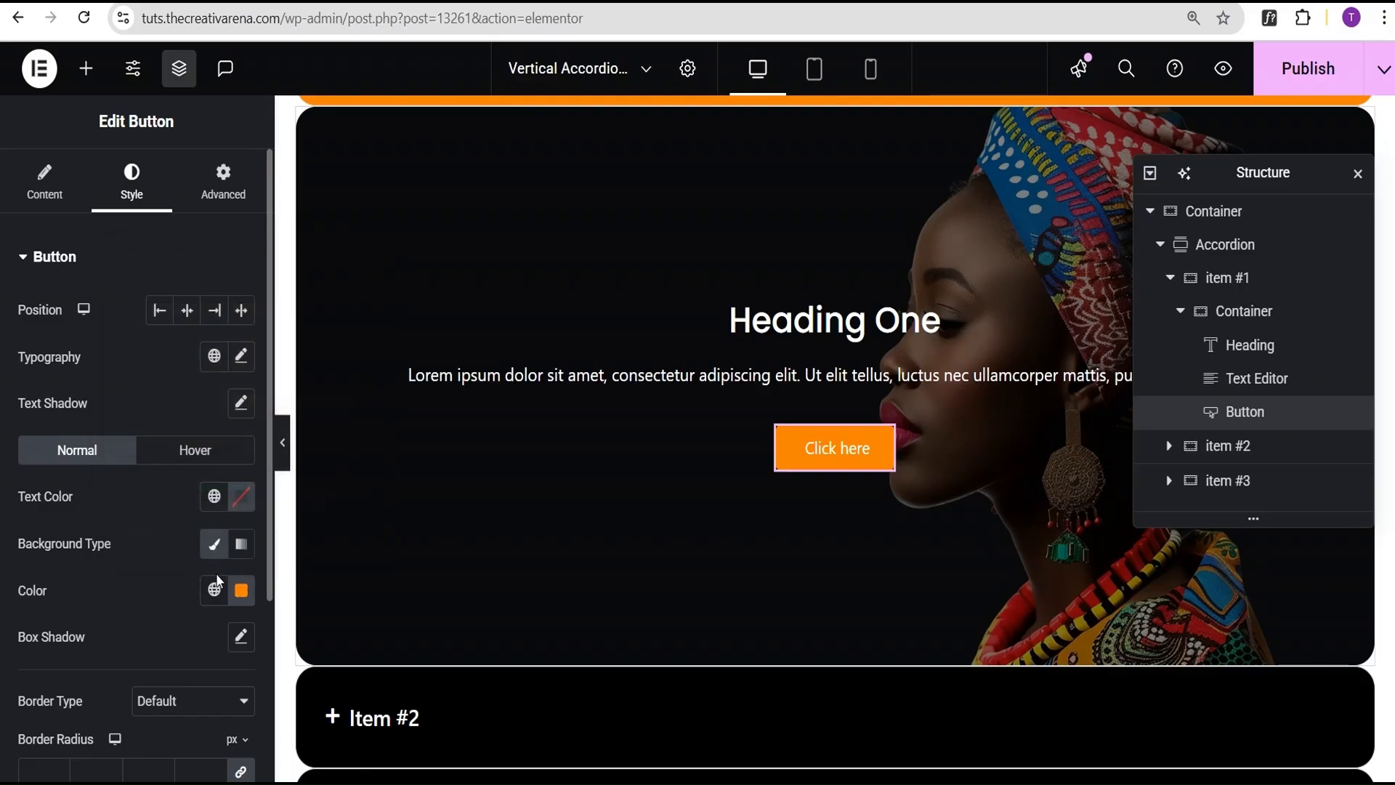
- Set the "Click here" button's border radius to 10 px on all corners
scroll(127, 664, down, 3)
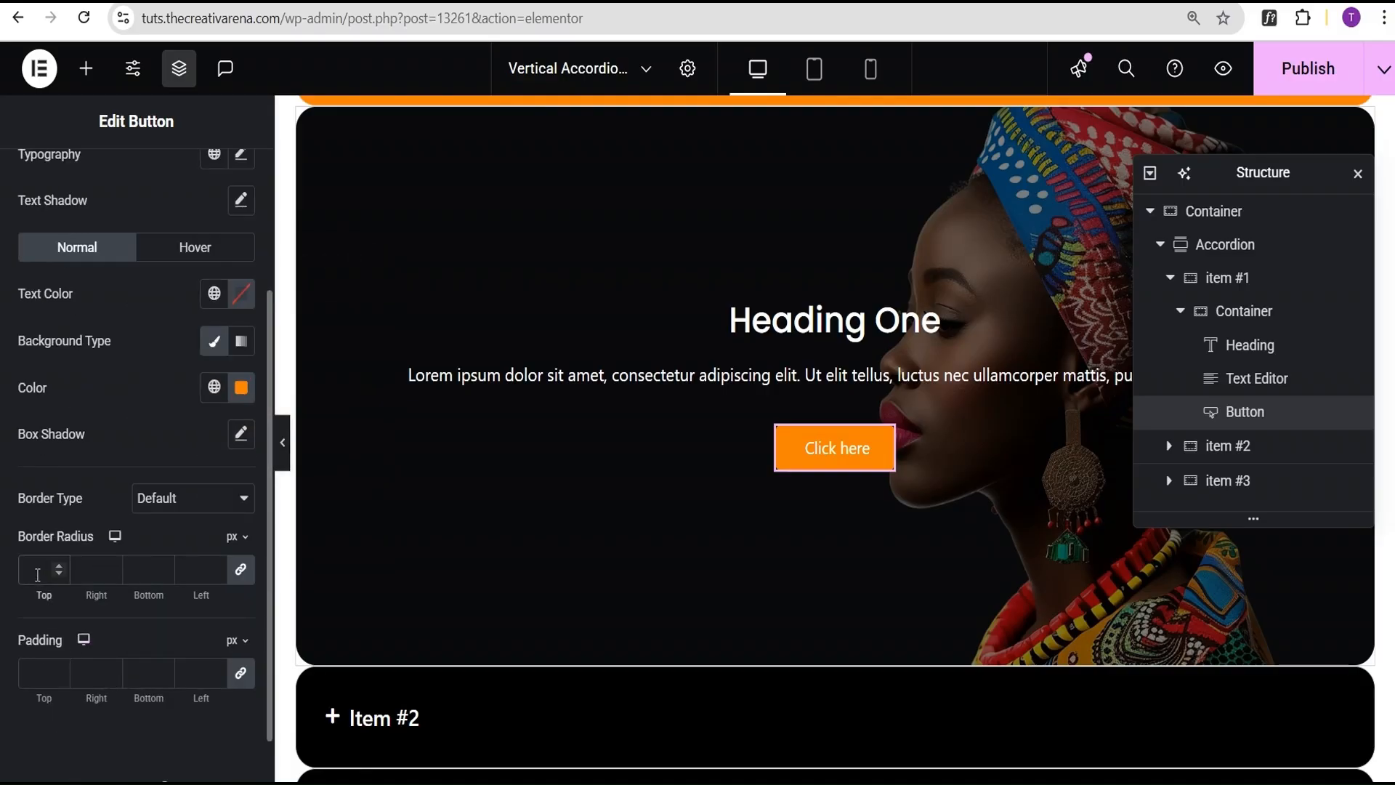
text(10)
click(282, 443)
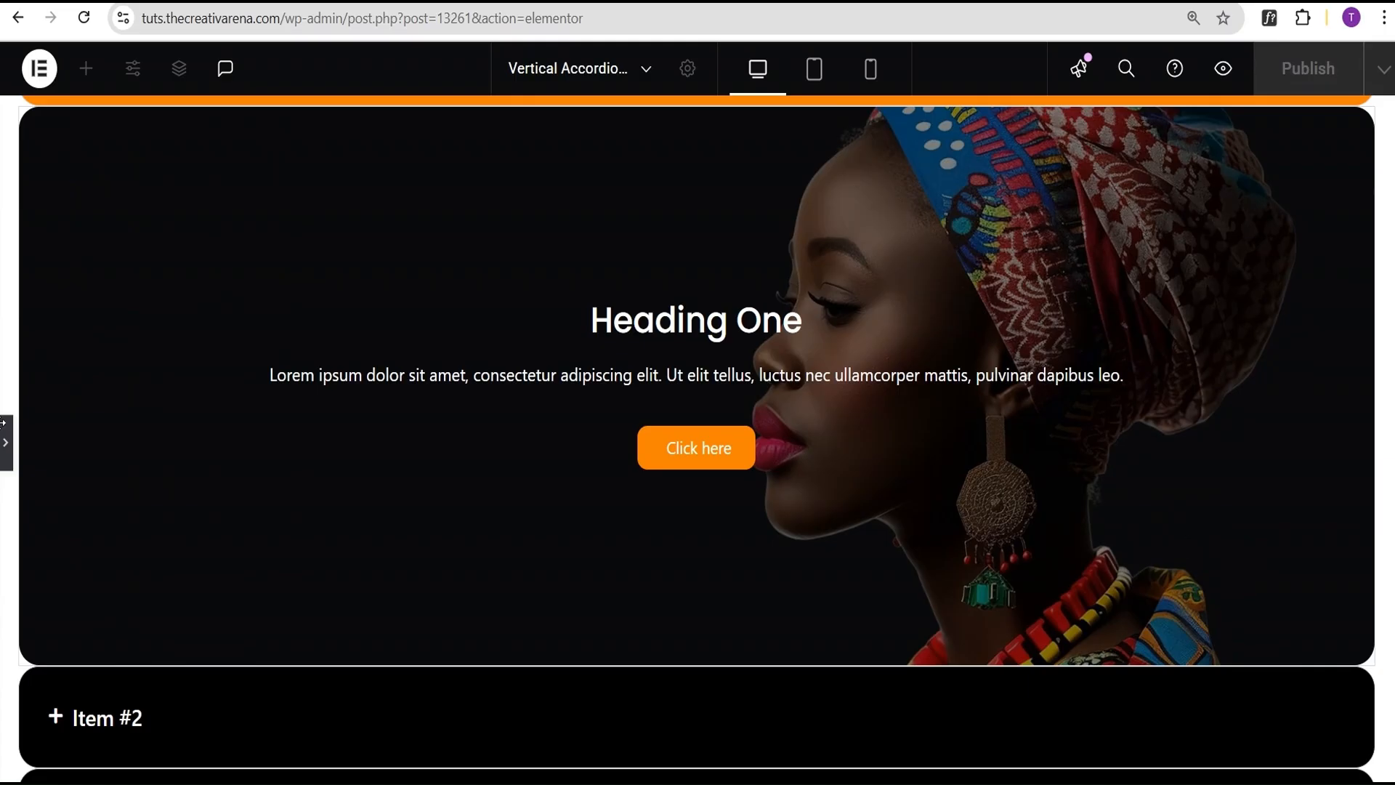
click(6, 445)
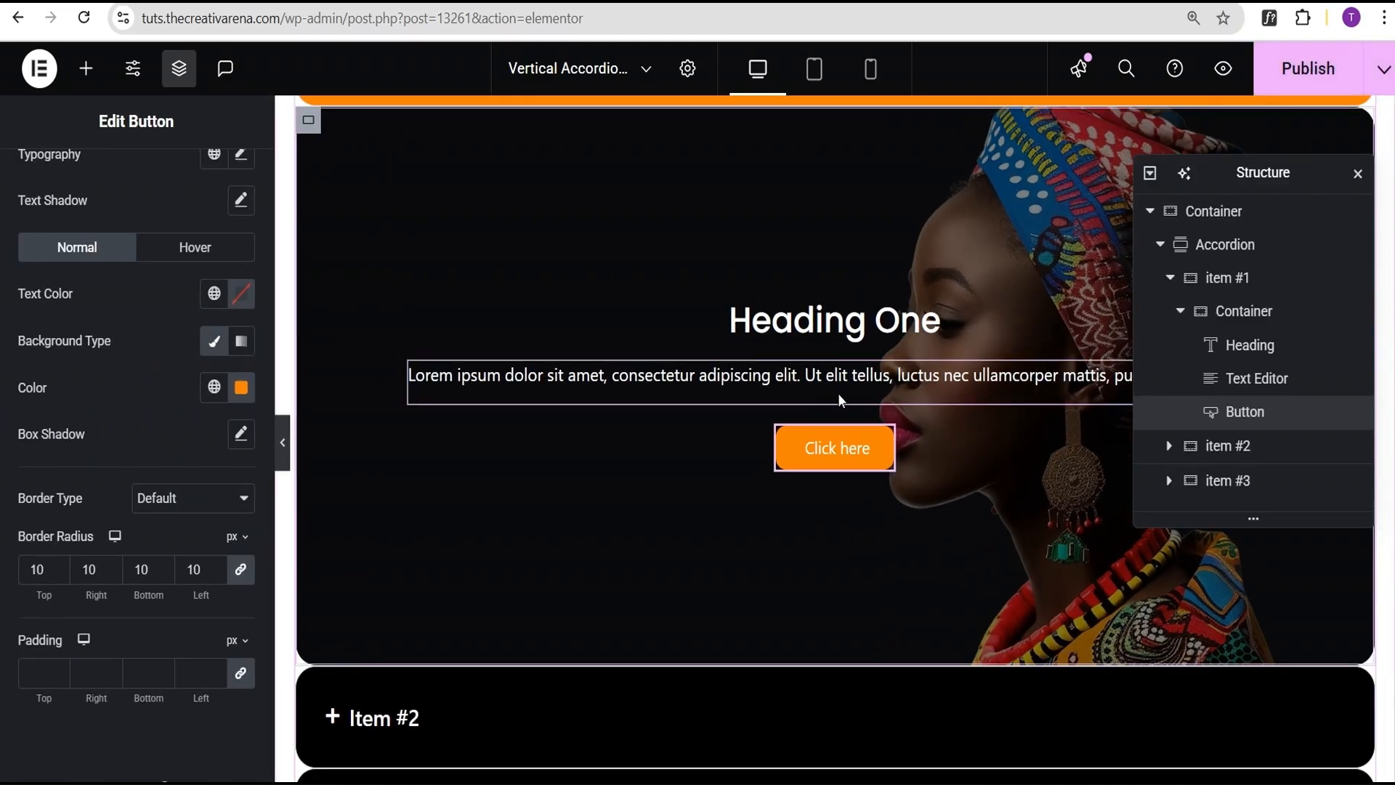
- Give the whole Accordion widget a custom width of 500 px
scroll(732, 408, up, 3)
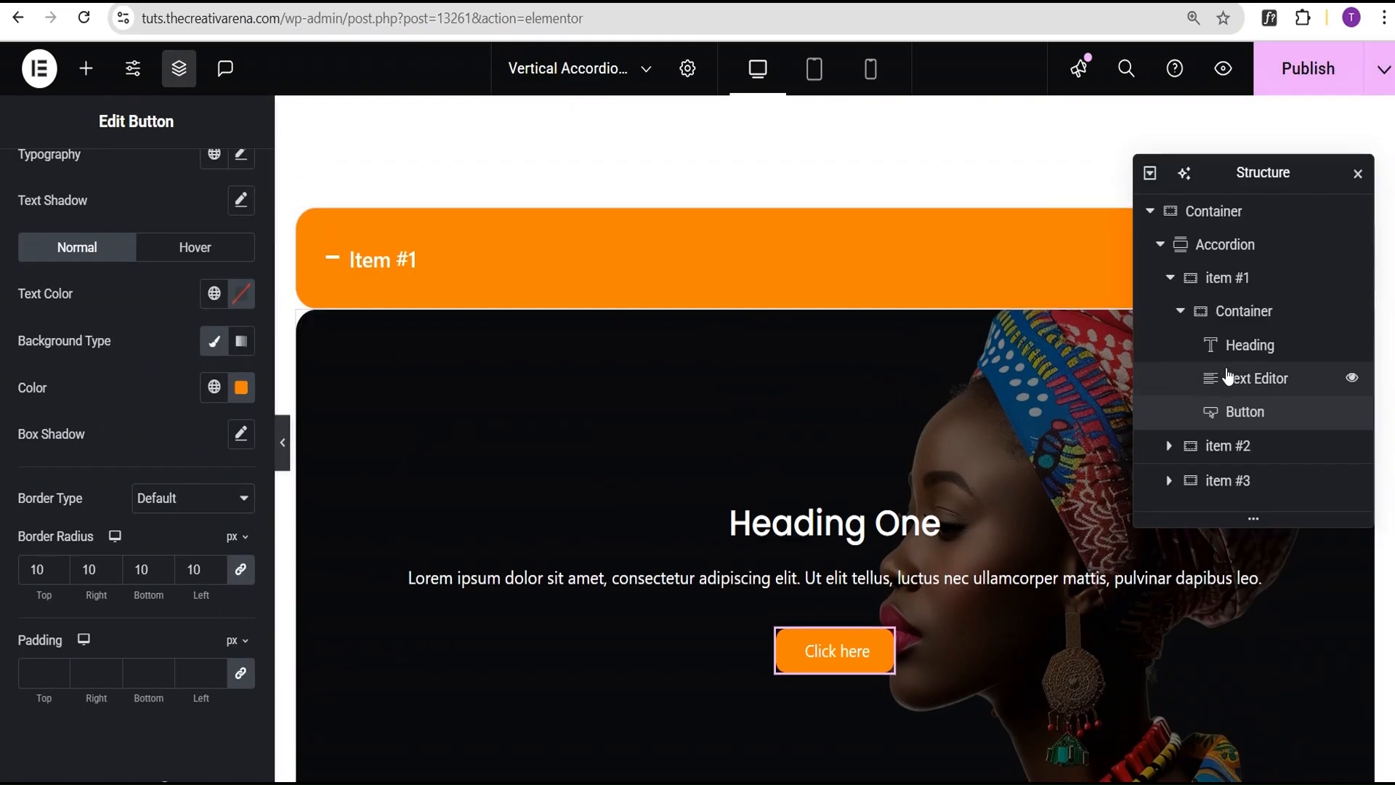
click(1158, 245)
click(1277, 252)
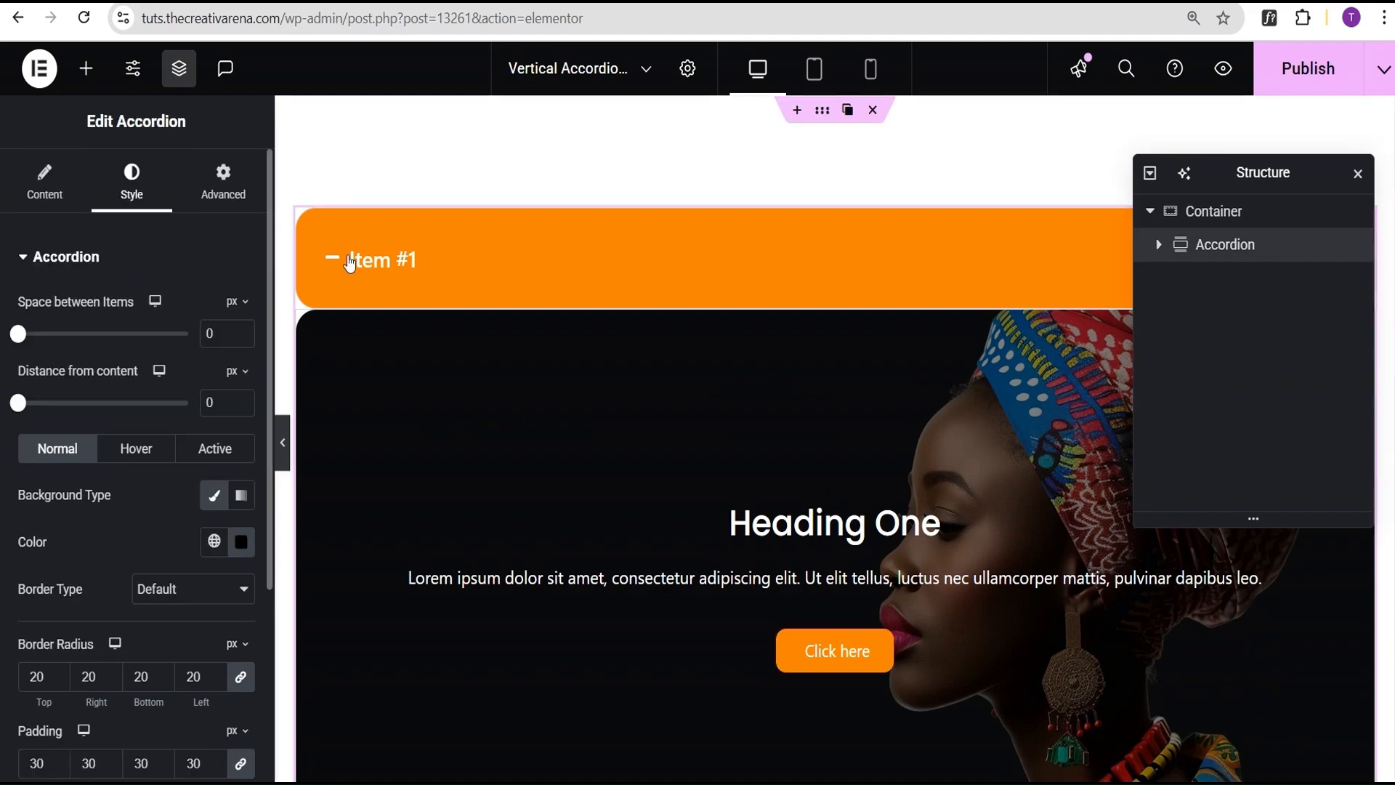
click(232, 186)
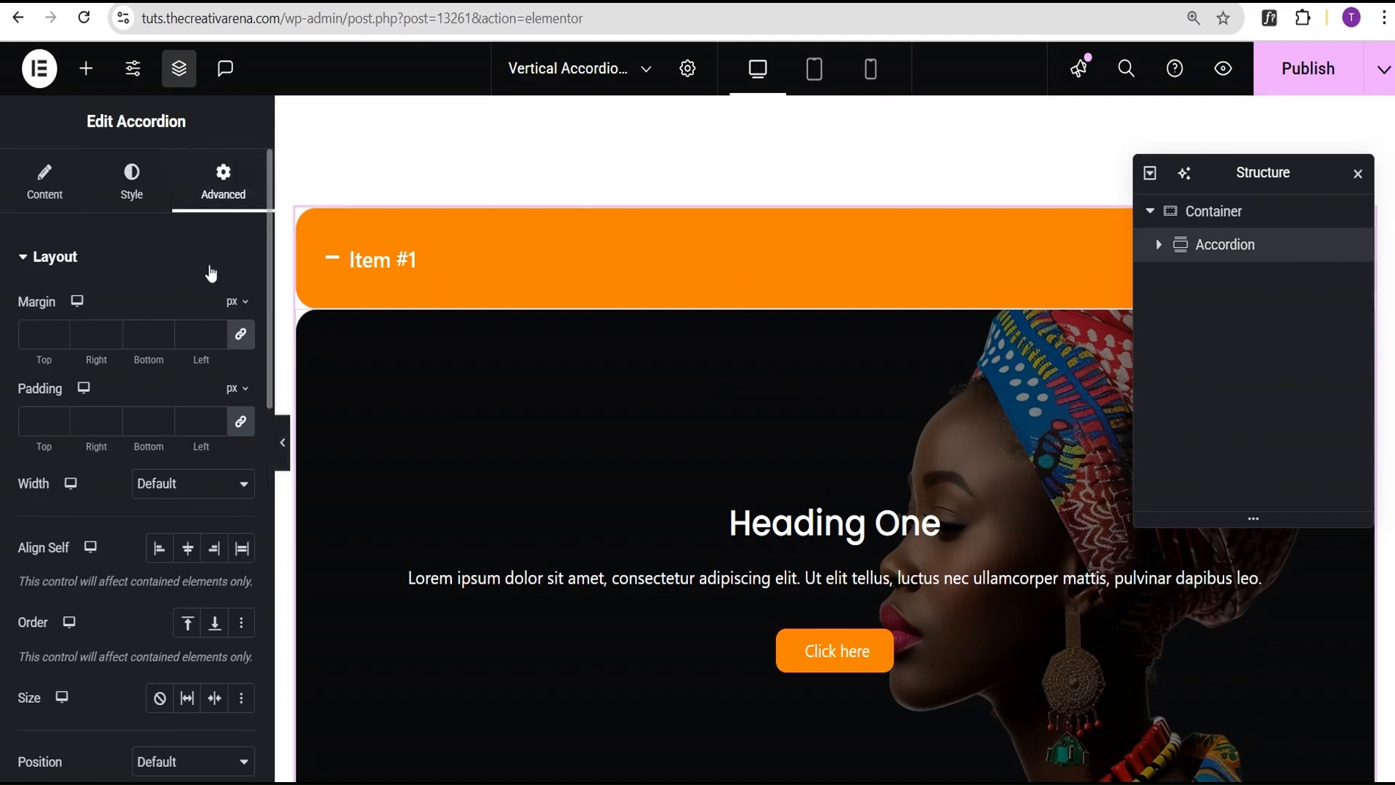
scroll(193, 313, down, 1)
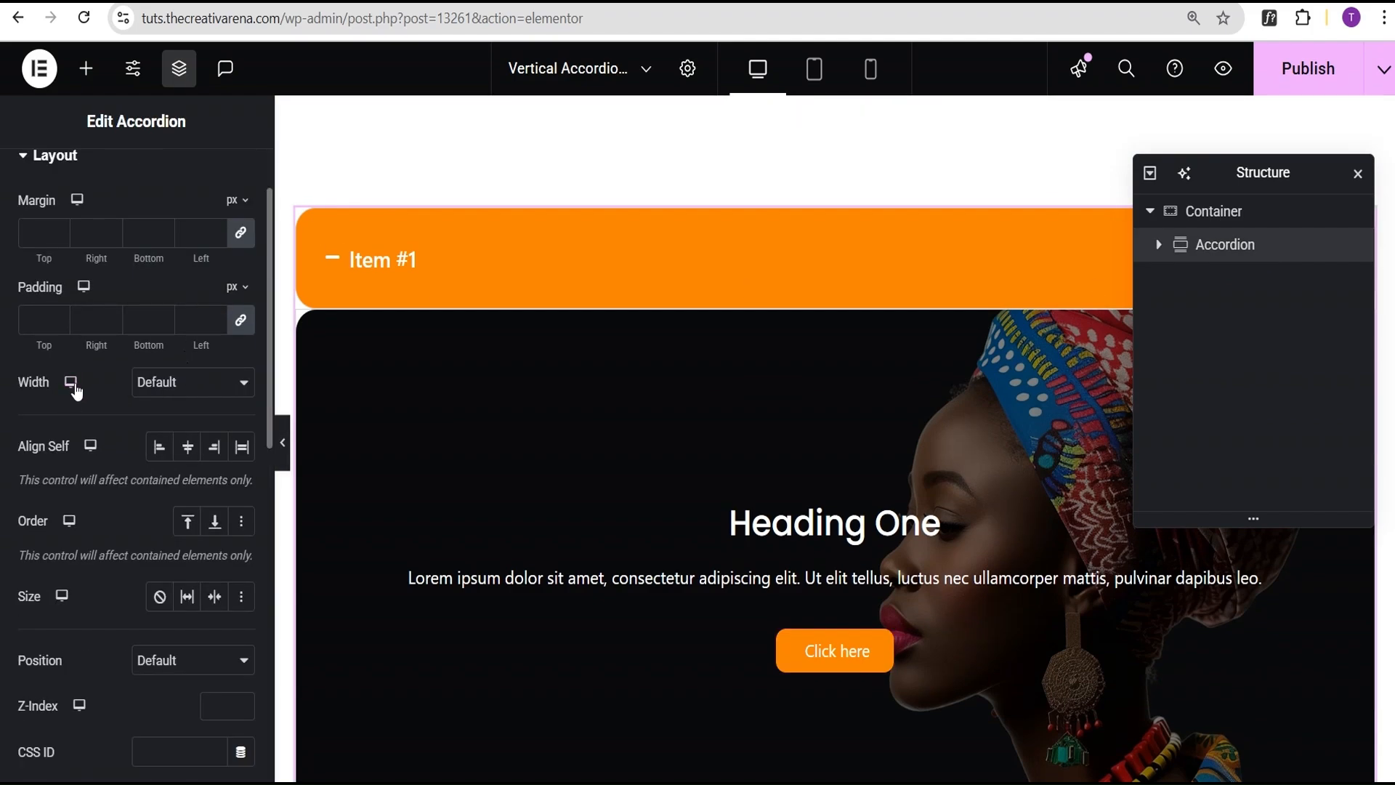
click(188, 390)
click(182, 483)
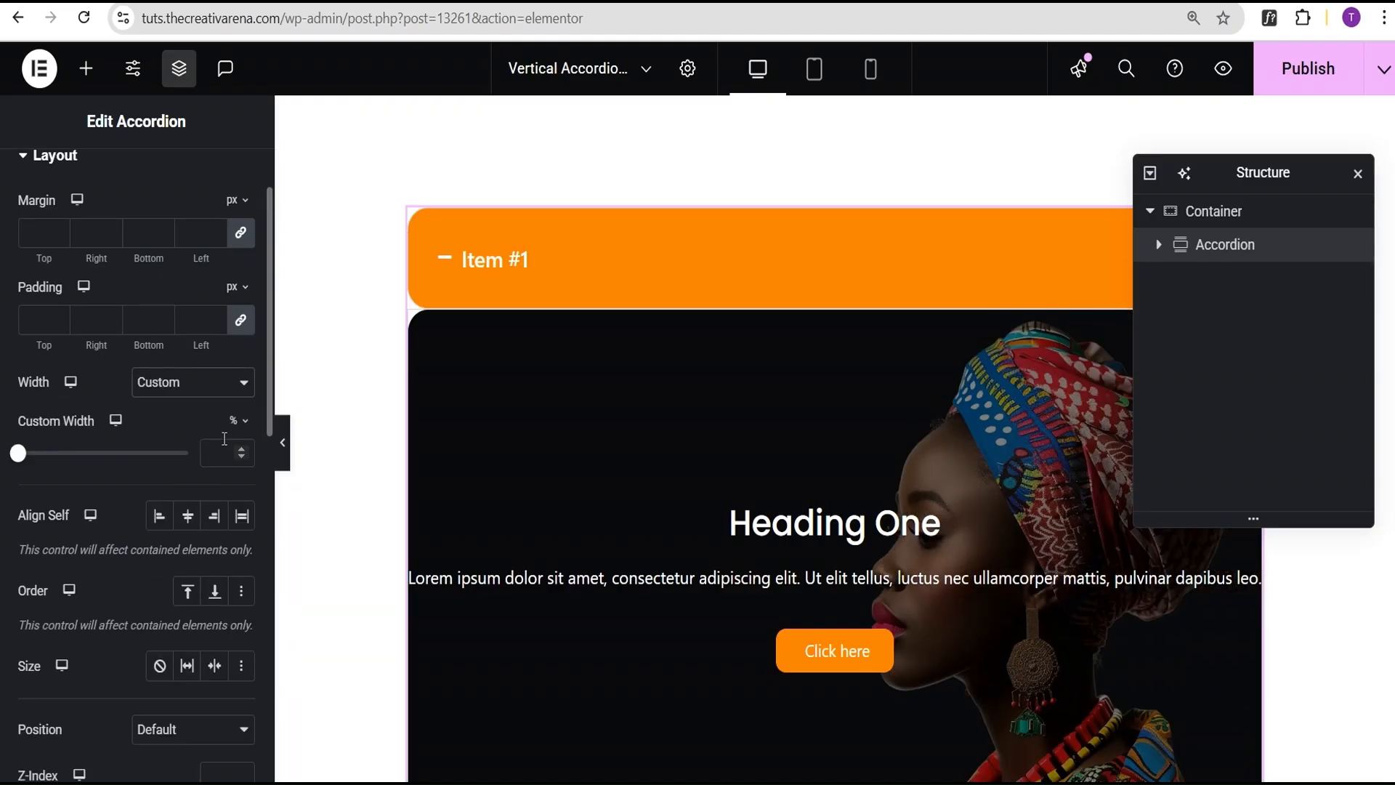
click(238, 422)
click(235, 422)
click(216, 450)
text(500)
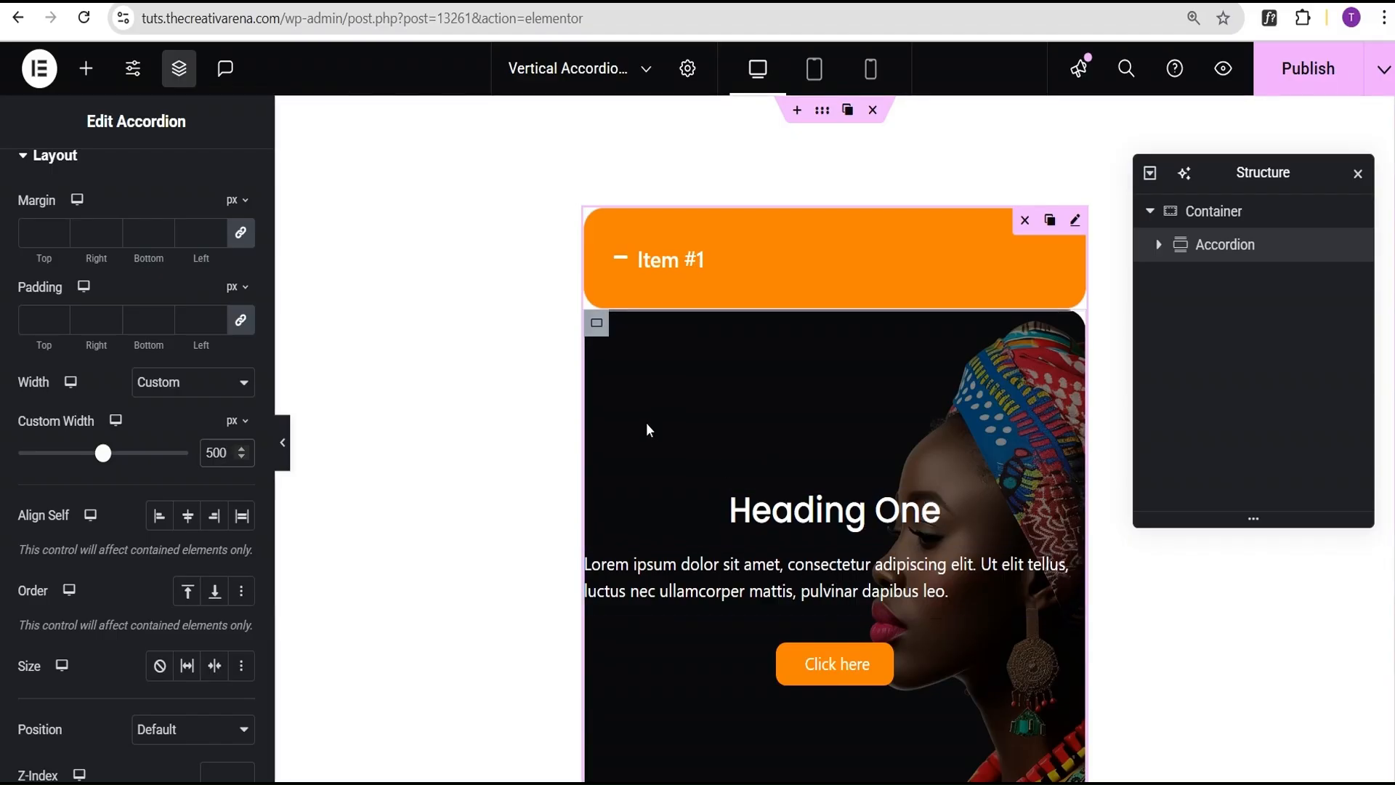
click(232, 455)
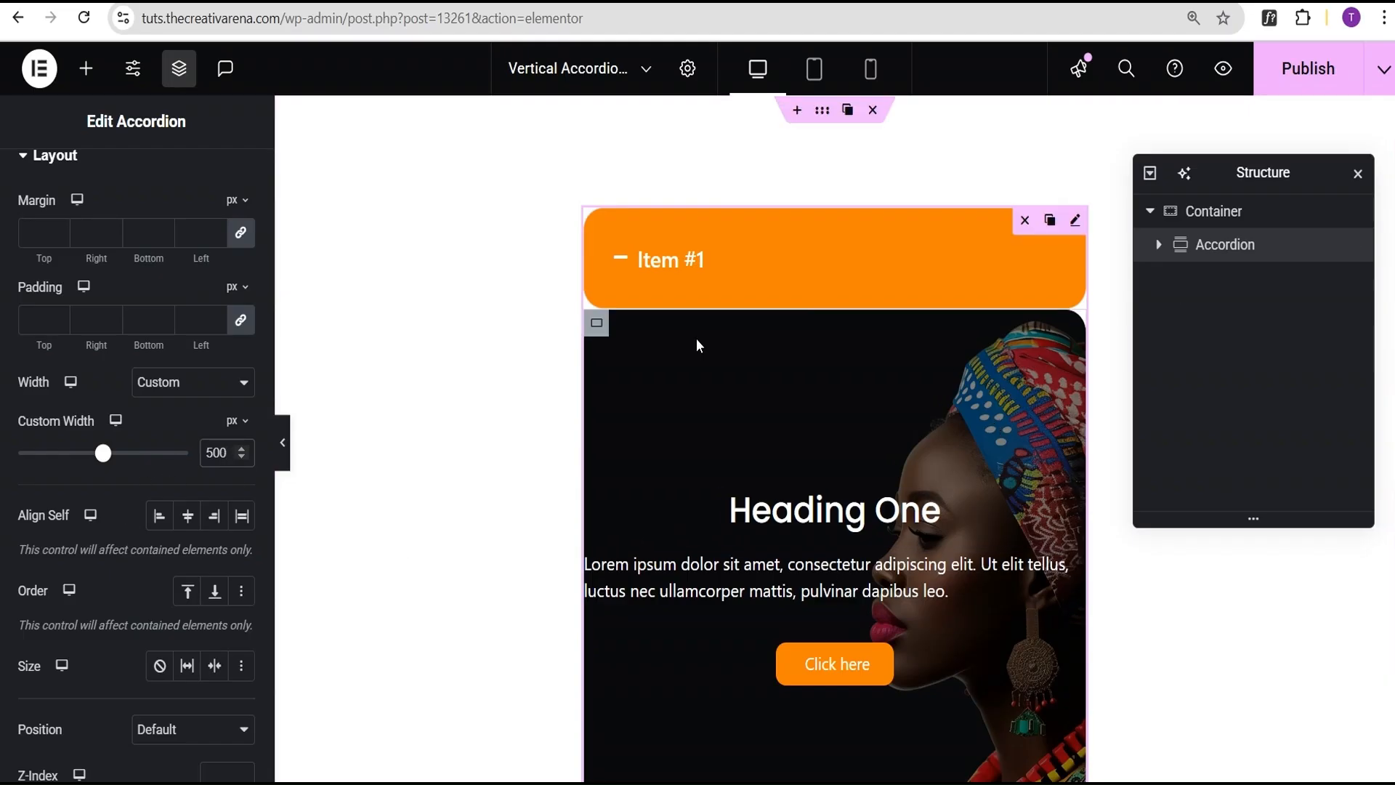
- Set the padding of item #1's inner container to 50 px on all sides
click(596, 324)
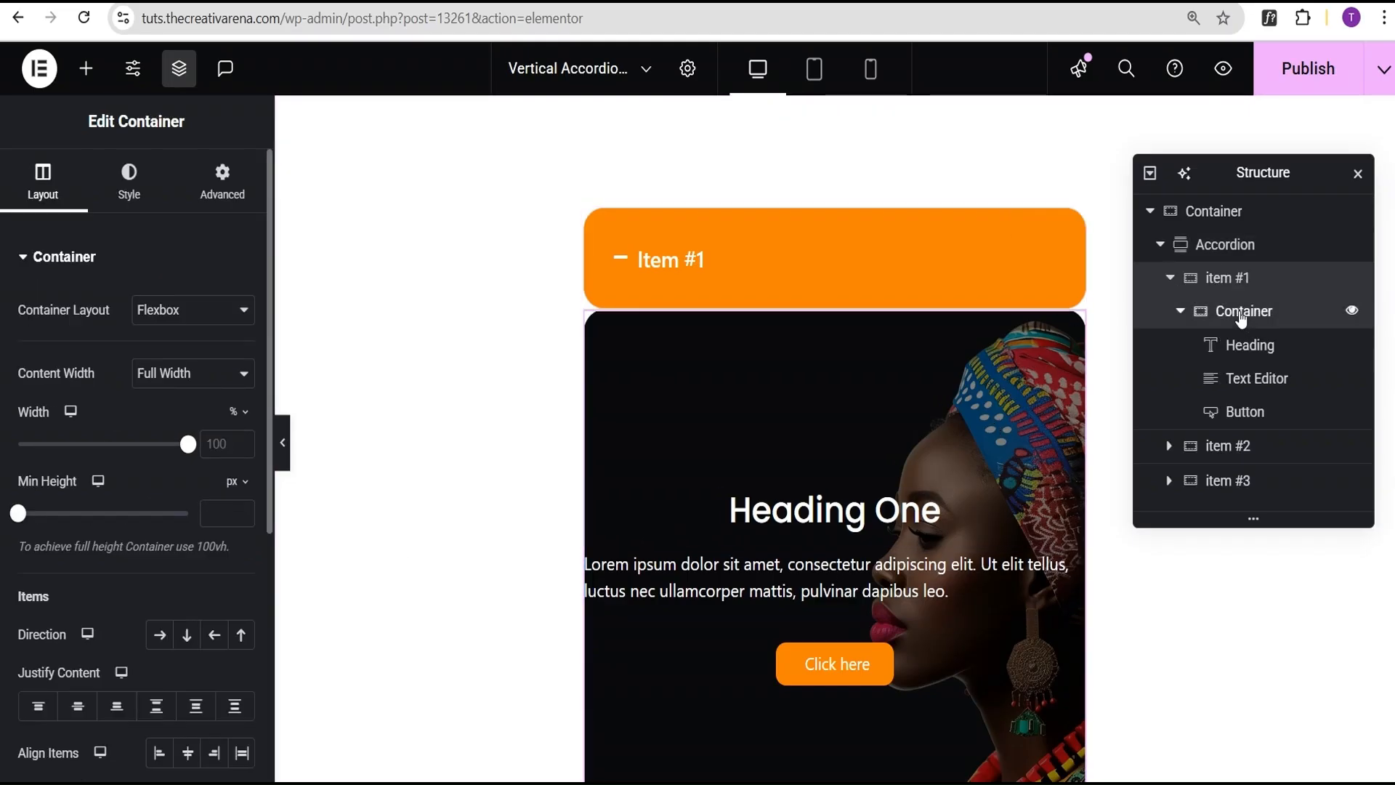
click(128, 182)
click(210, 187)
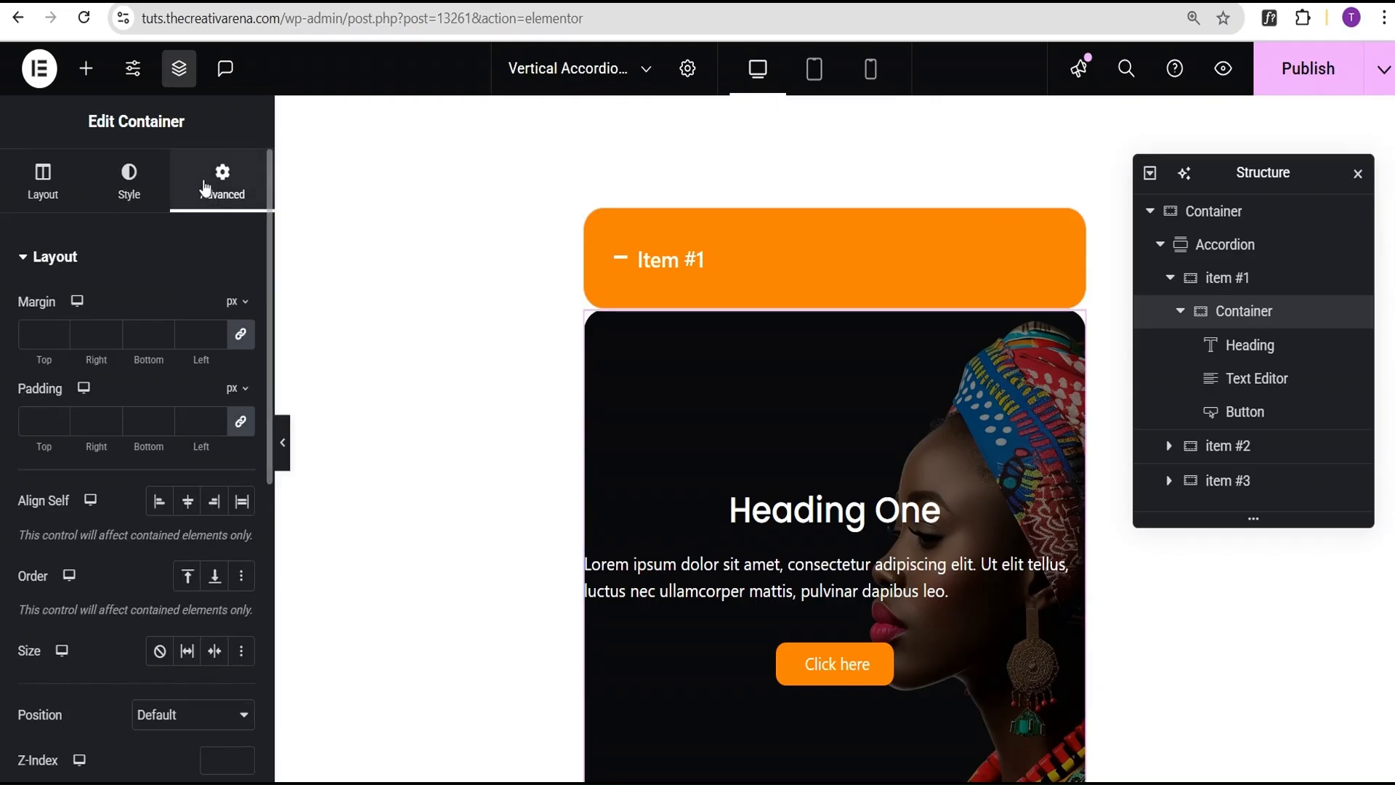
click(32, 427)
text(50)
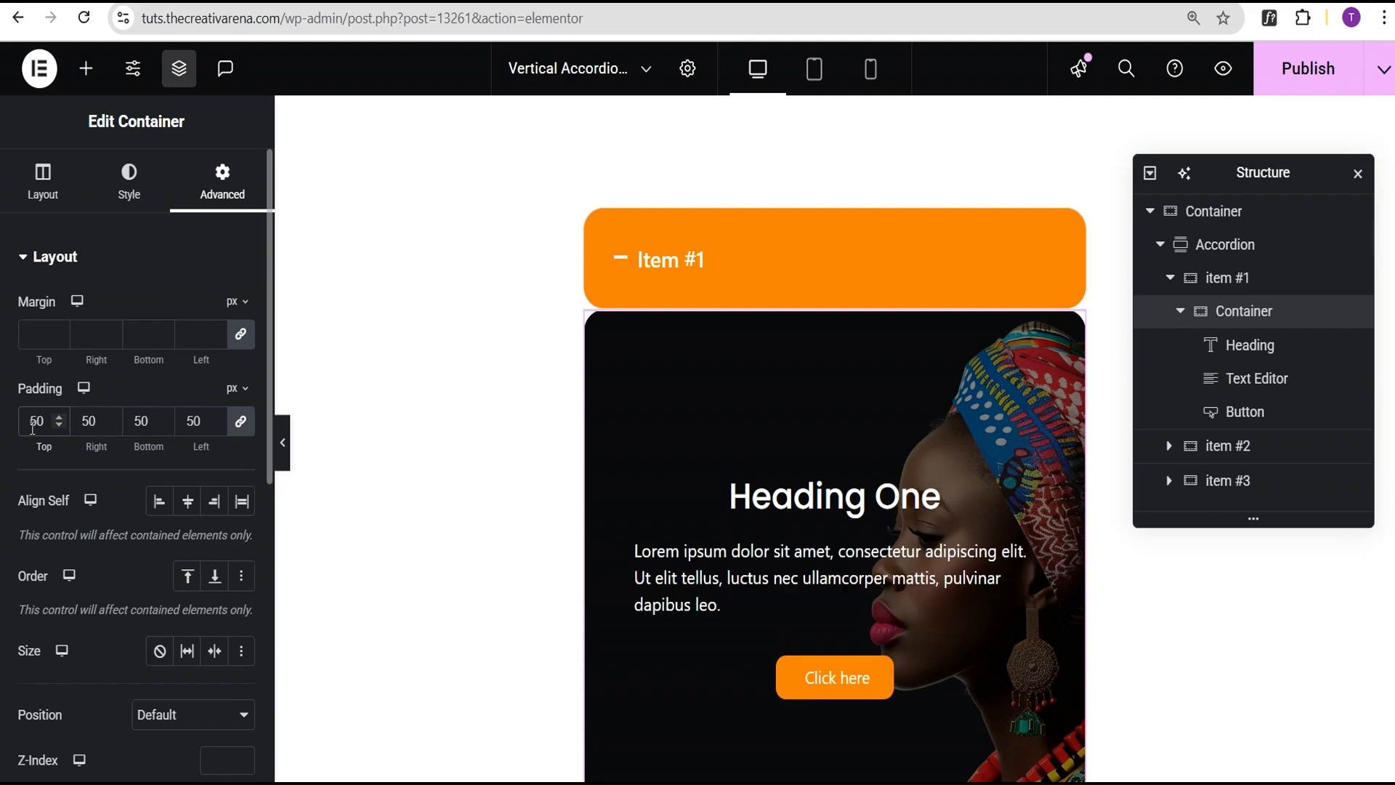
- Centre-align the paragraph text below the heading in item #1's container
click(1025, 551)
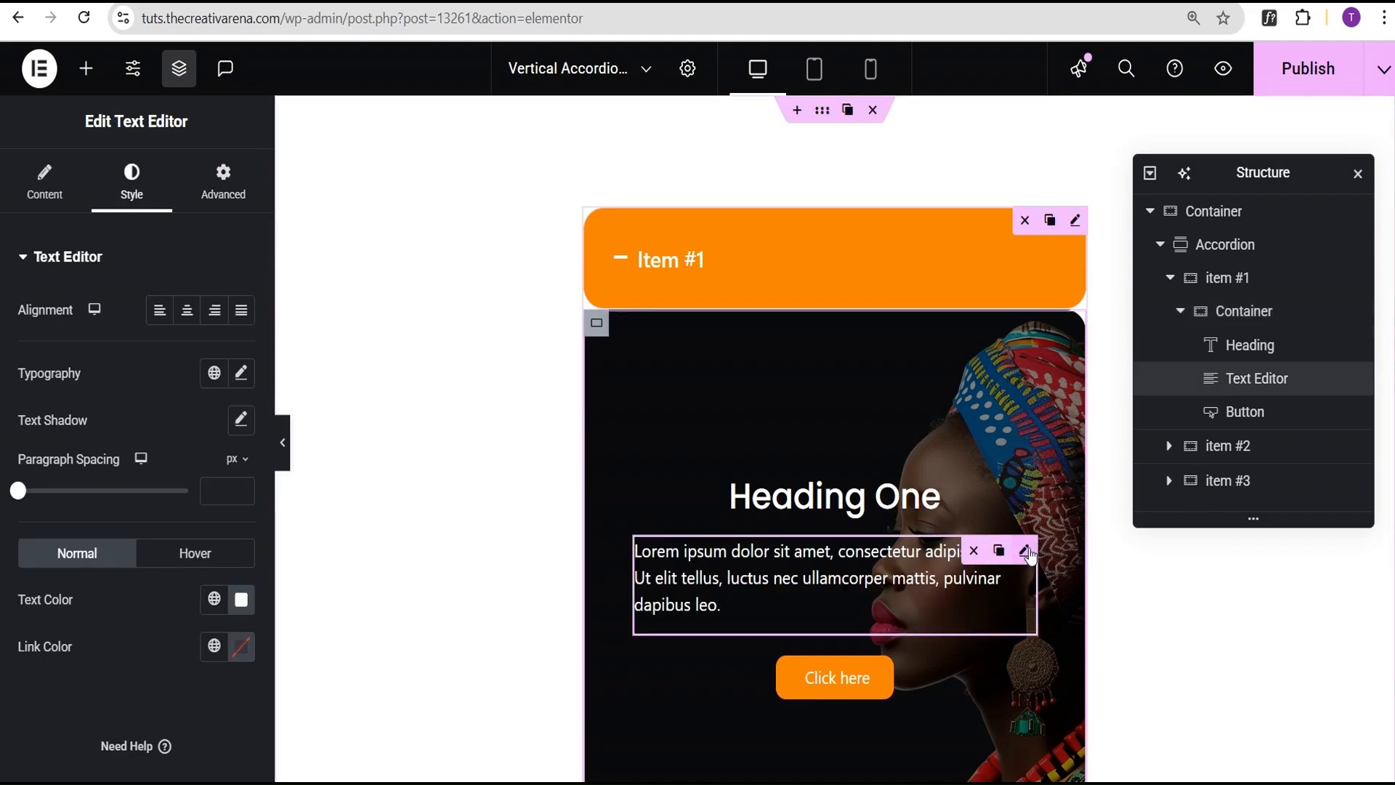
click(186, 314)
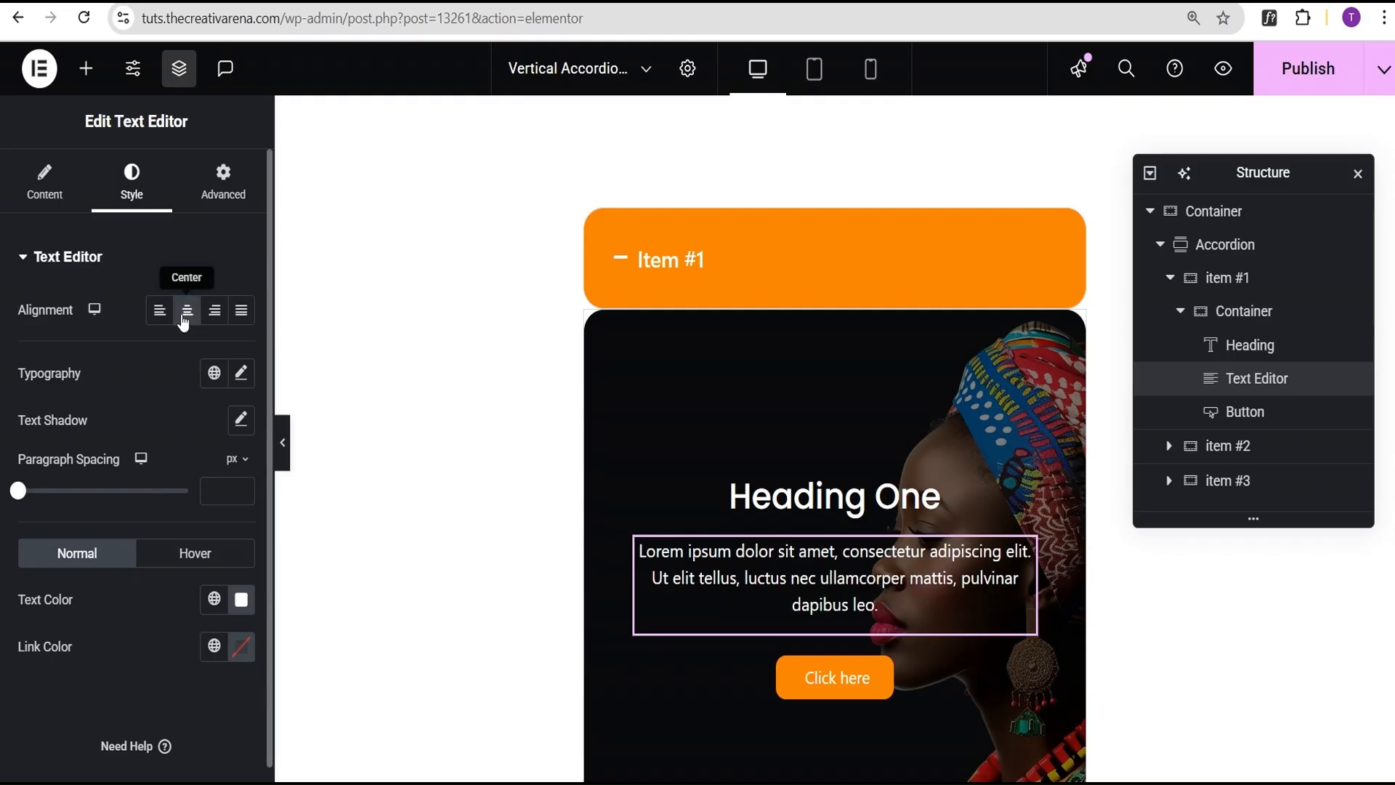
scroll(861, 546, down, 3)
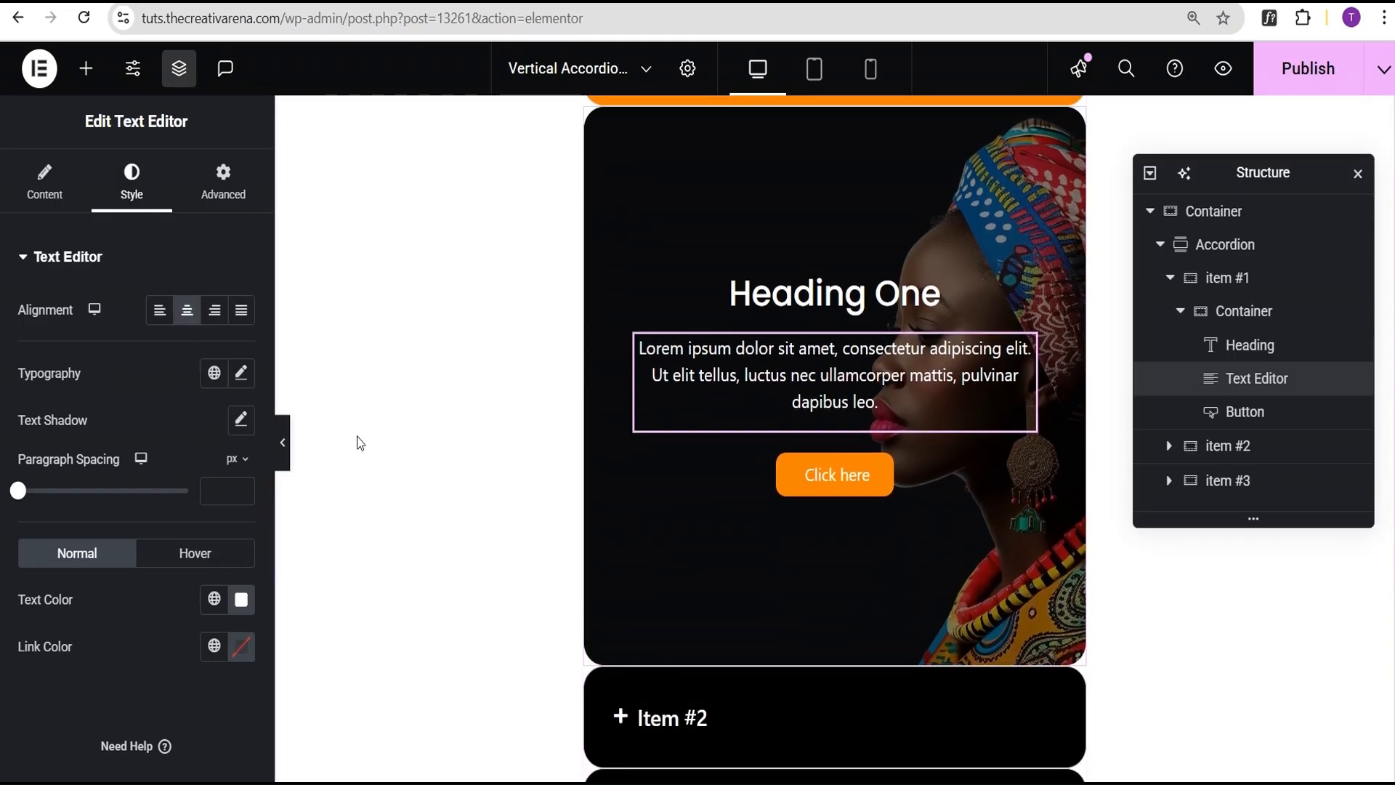
- Examine the narrowed accordion and item #1's content layout with the editing panels hidden
click(288, 447)
scroll(830, 447, up, 1)
scroll(829, 447, down, 5)
scroll(830, 447, up, 5)
scroll(829, 448, down, 3)
scroll(830, 448, down, 2)
scroll(829, 449, up, 5)
scroll(830, 449, down, 3)
scroll(830, 449, up, 2)
scroll(833, 456, down, 1)
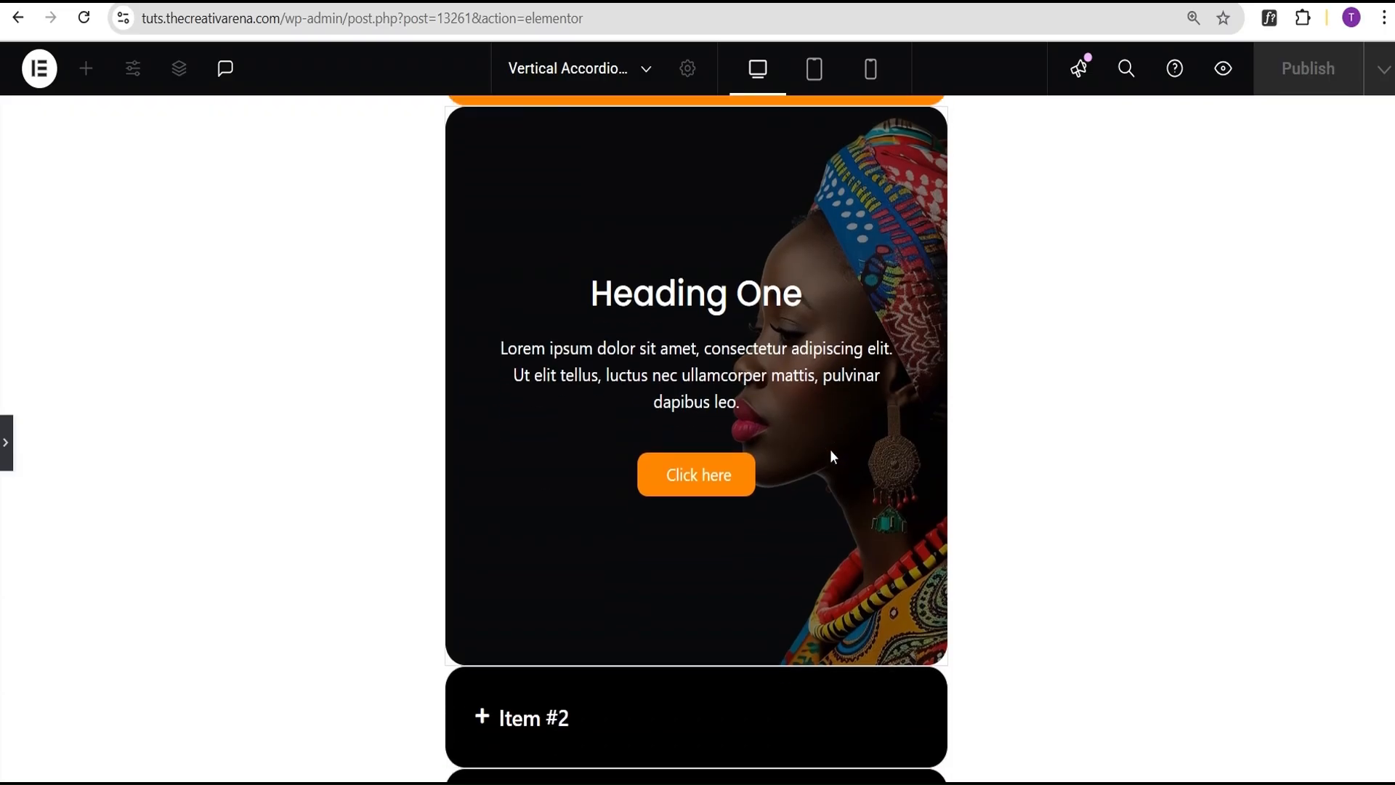
scroll(831, 451, up, 2)
scroll(831, 456, down, 1)
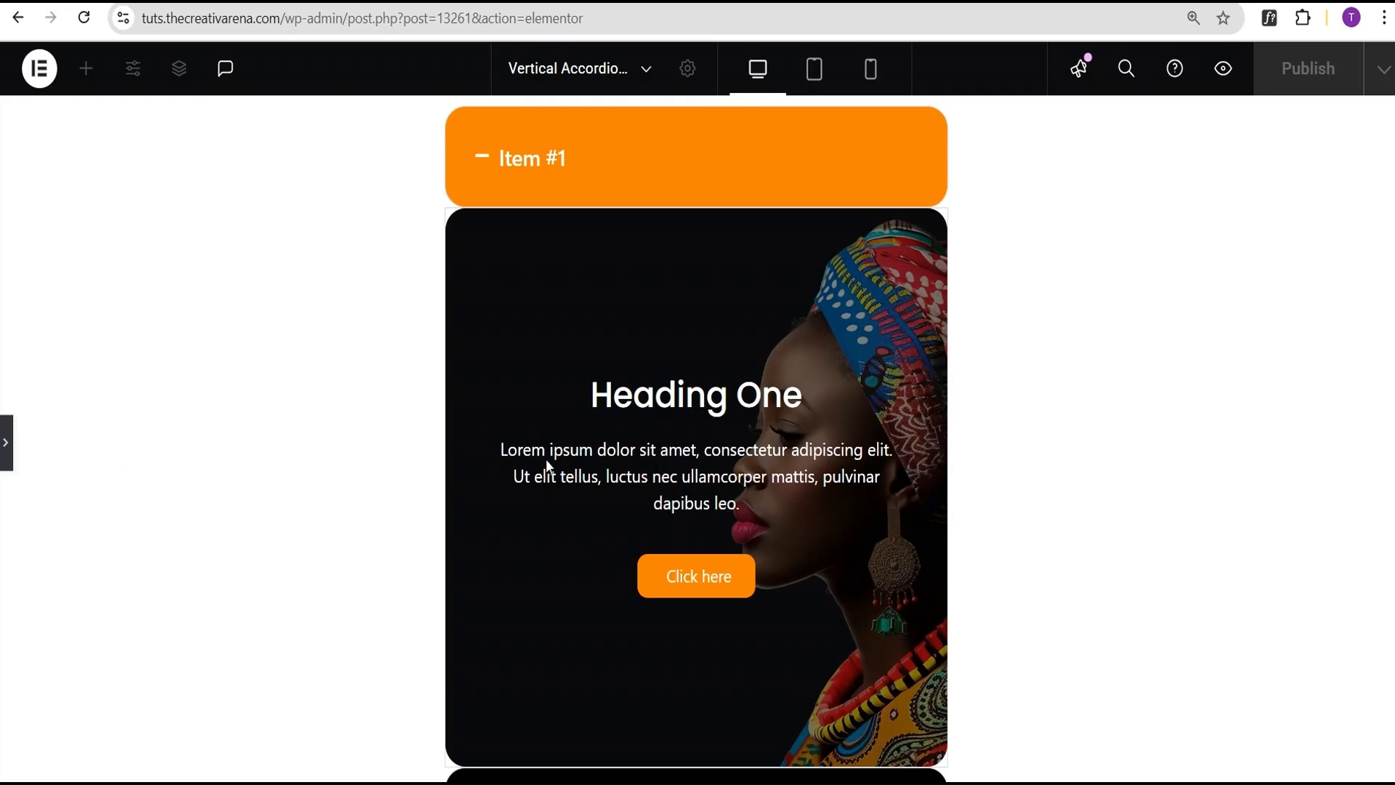
click(11, 454)
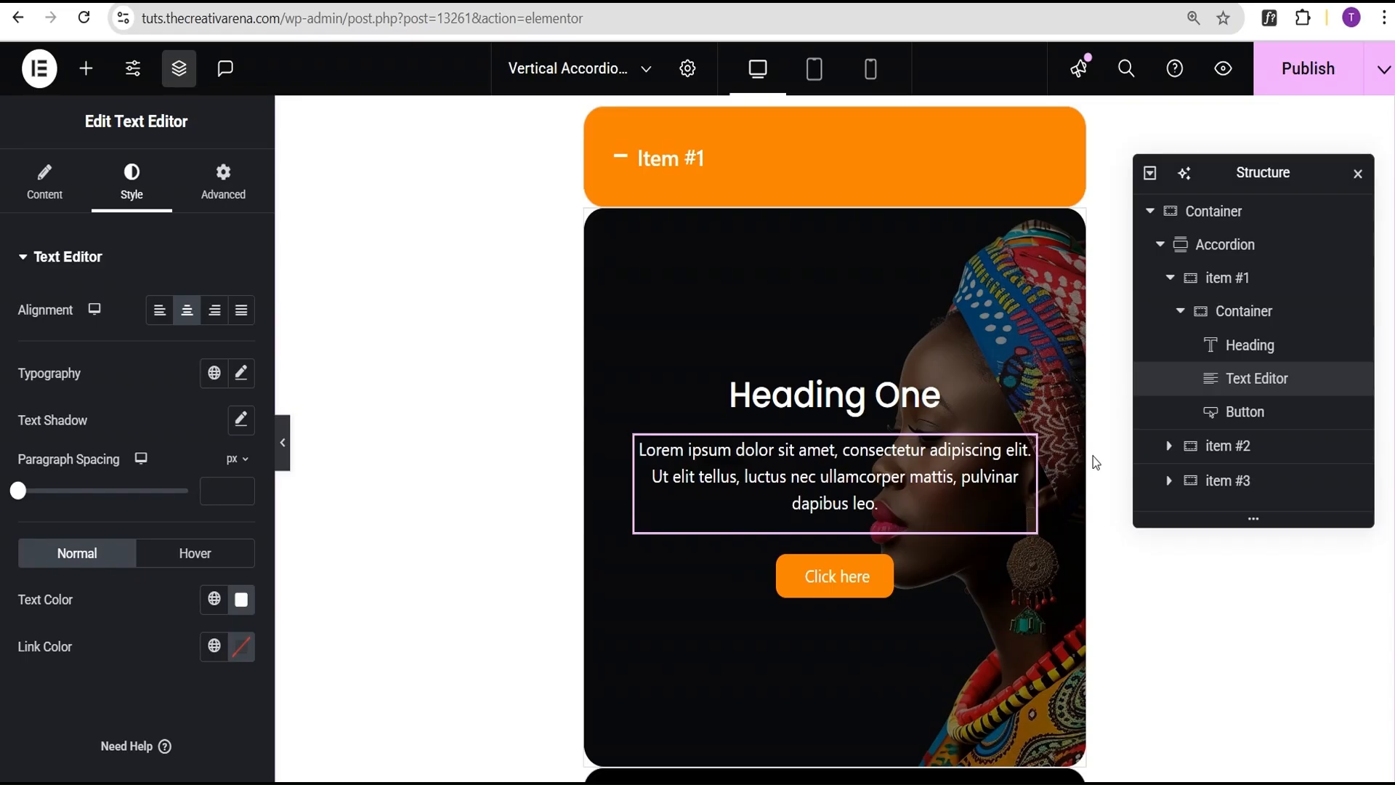
- Rotate the whole Accordion widget by -90 degrees with a Transform so its items stand vertically
click(1273, 252)
click(1158, 244)
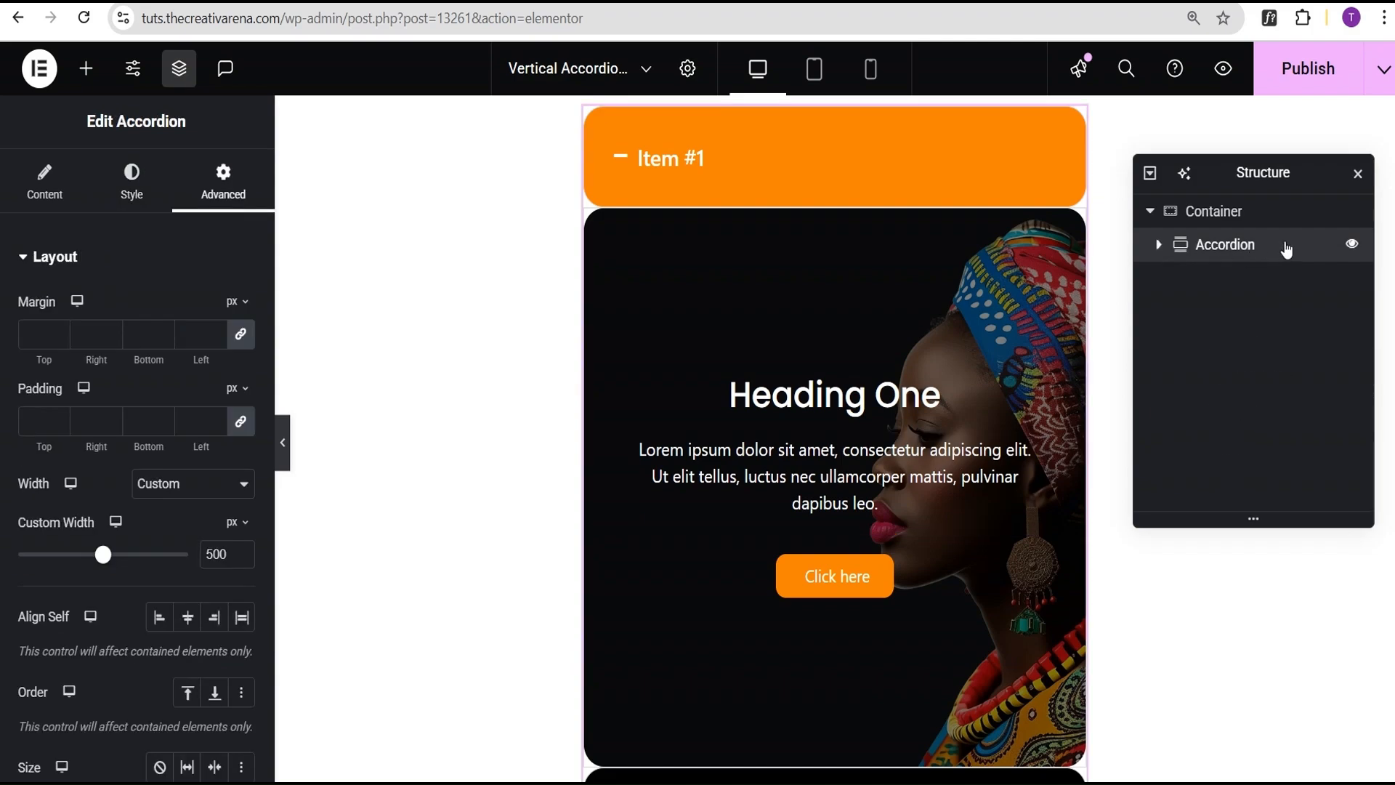
scroll(187, 399, down, 12)
click(118, 411)
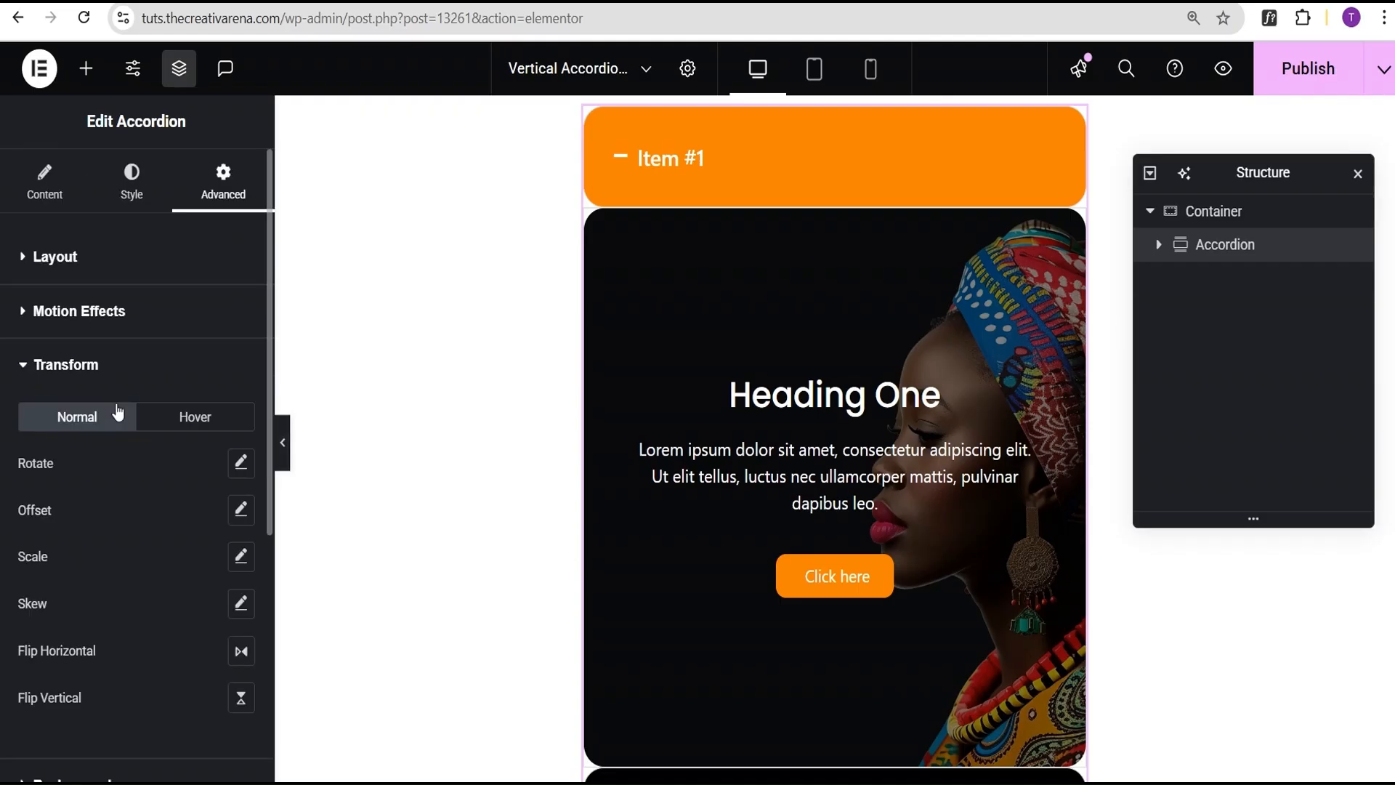
click(241, 464)
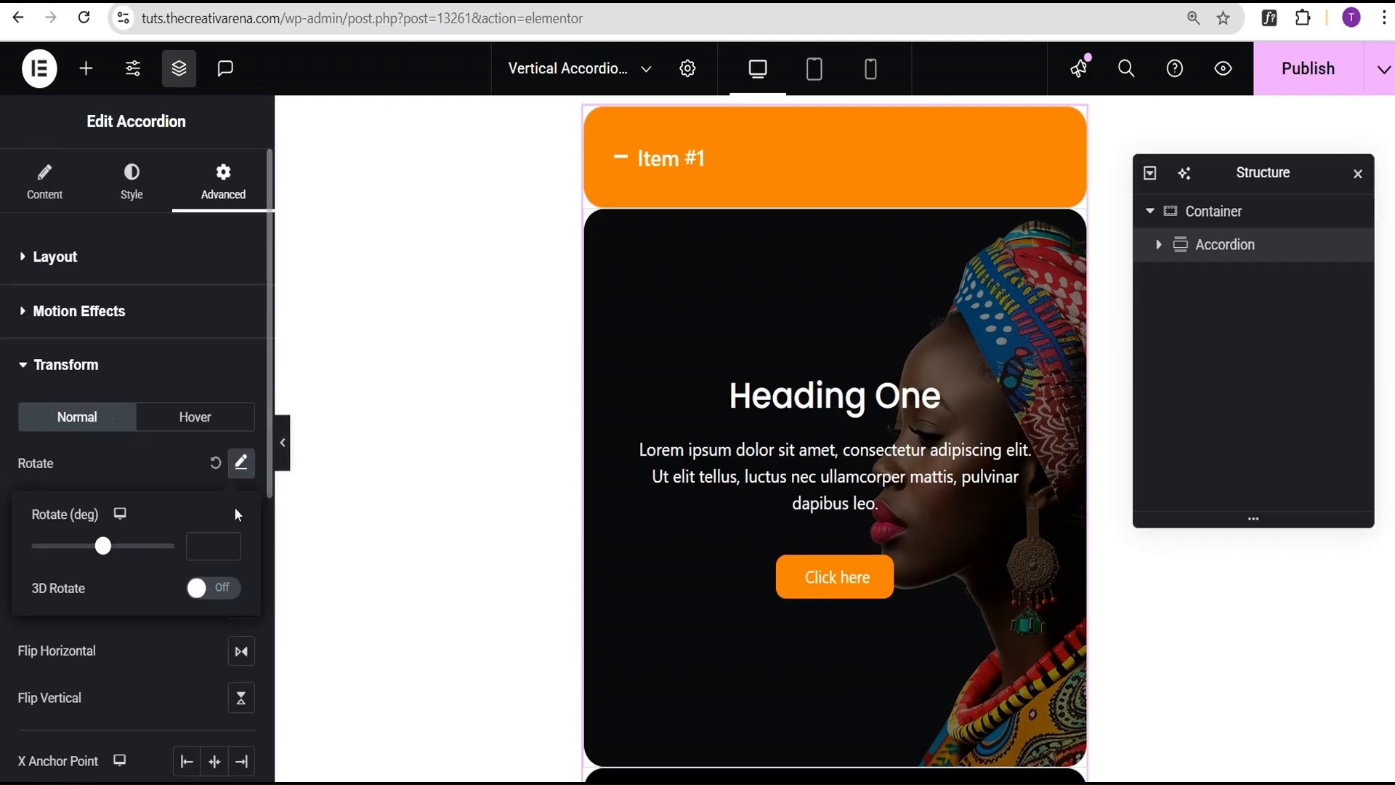
text(-90)
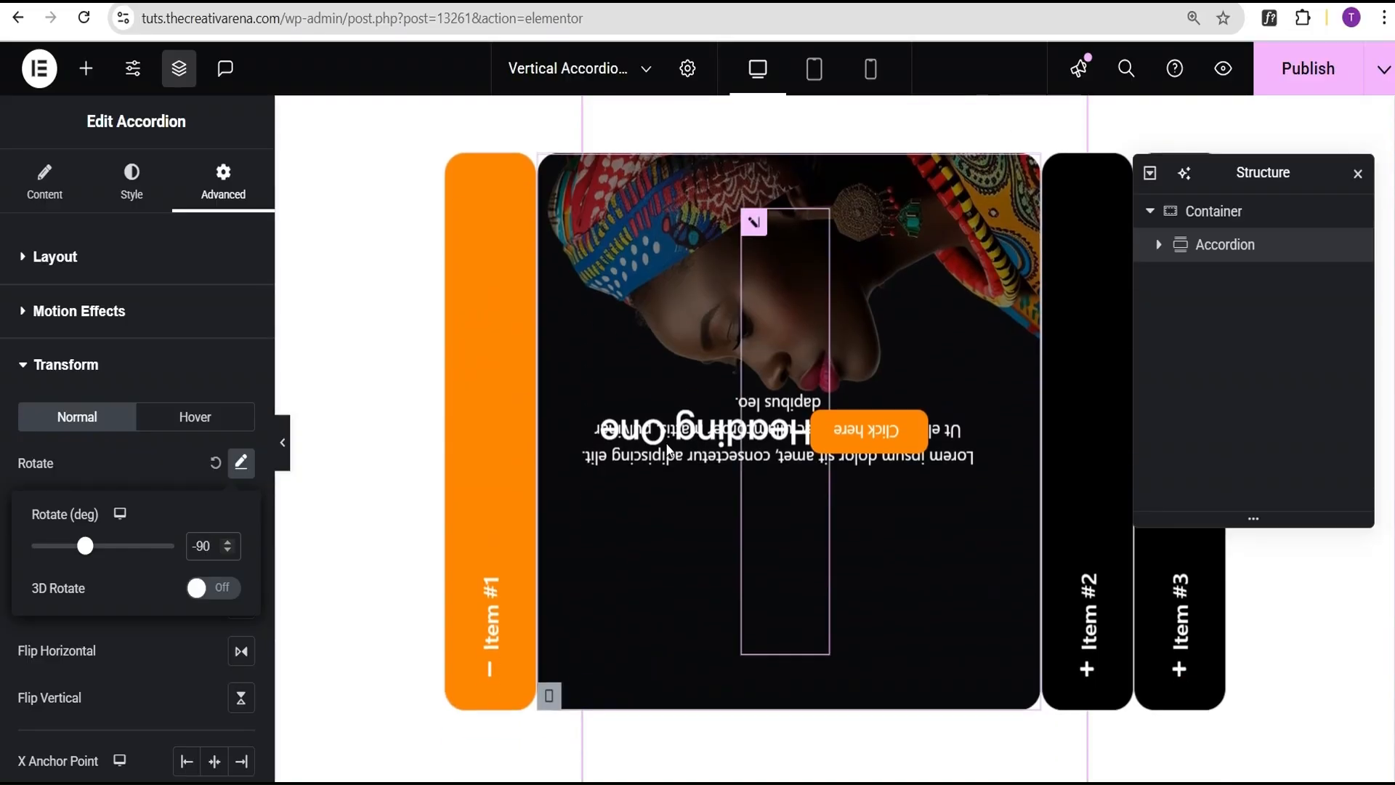
click(284, 445)
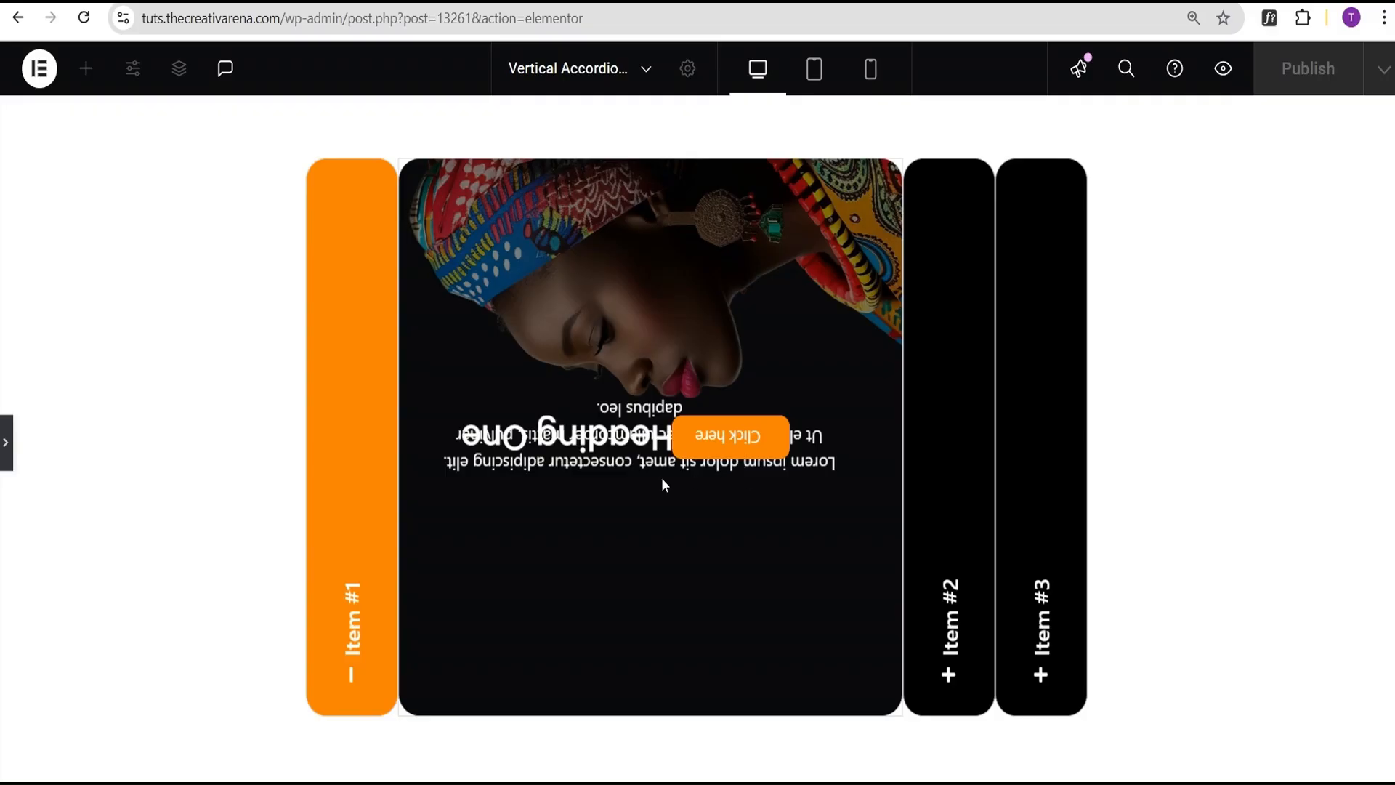
click(8, 447)
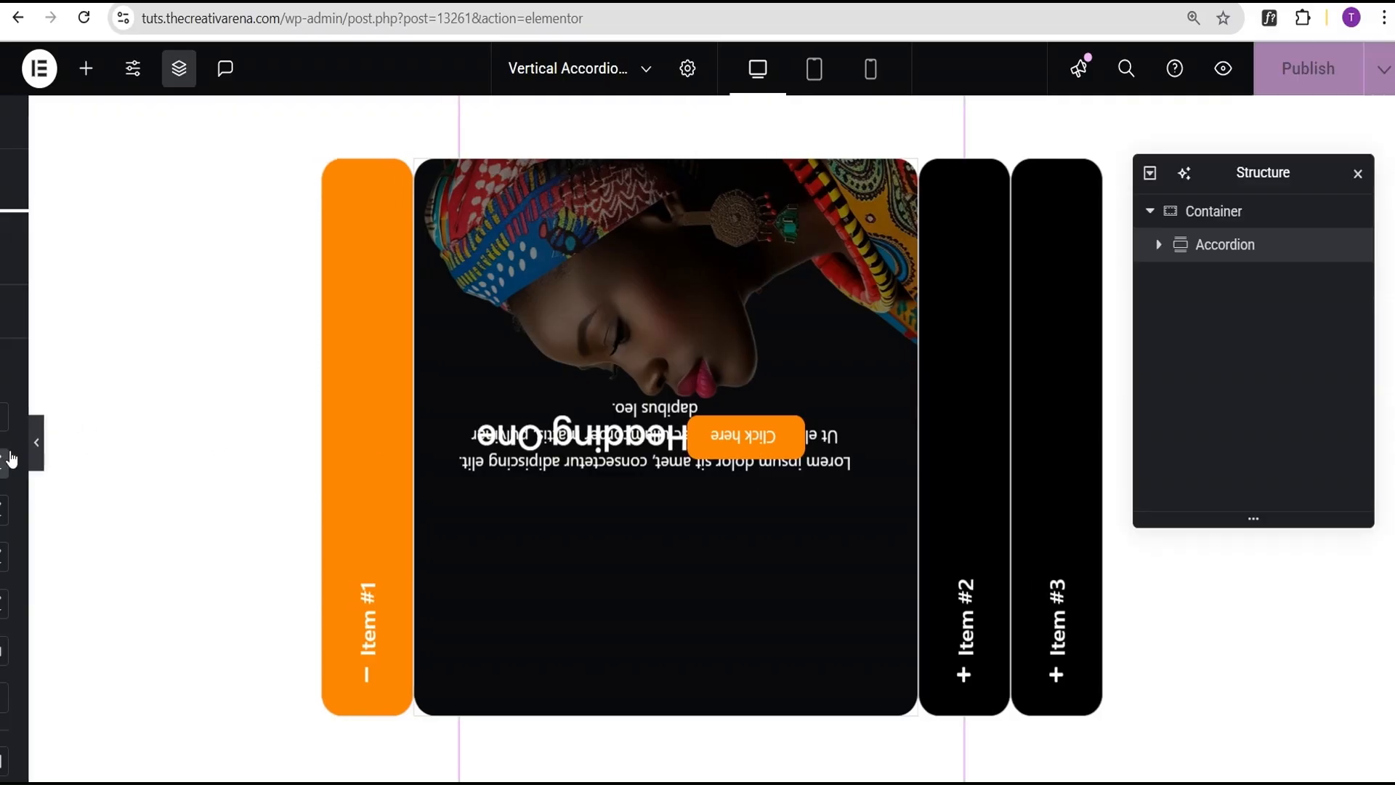
- Rotate item #1's inner container by 90 degrees with a Transform so its background image stands upright
click(1155, 247)
click(1239, 316)
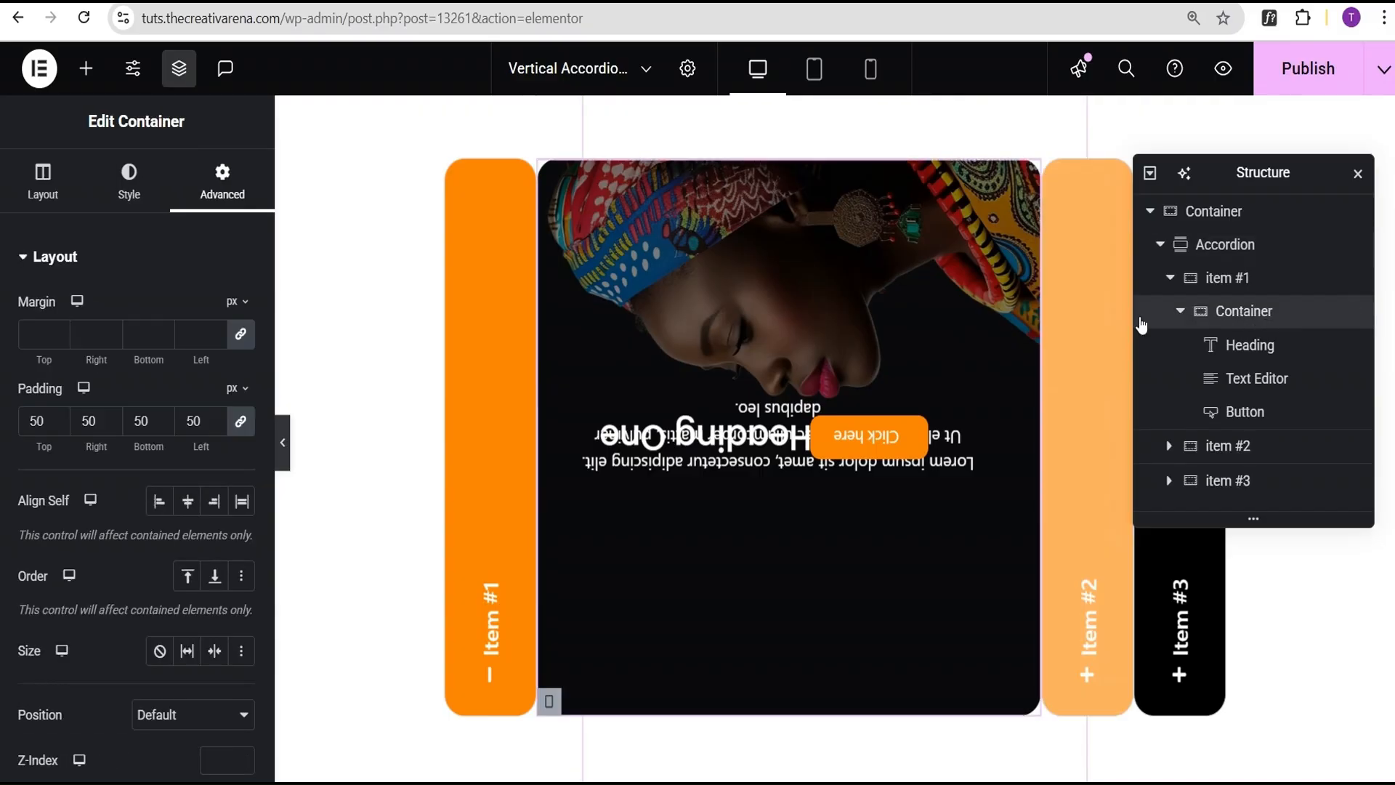
scroll(209, 261, down, 8)
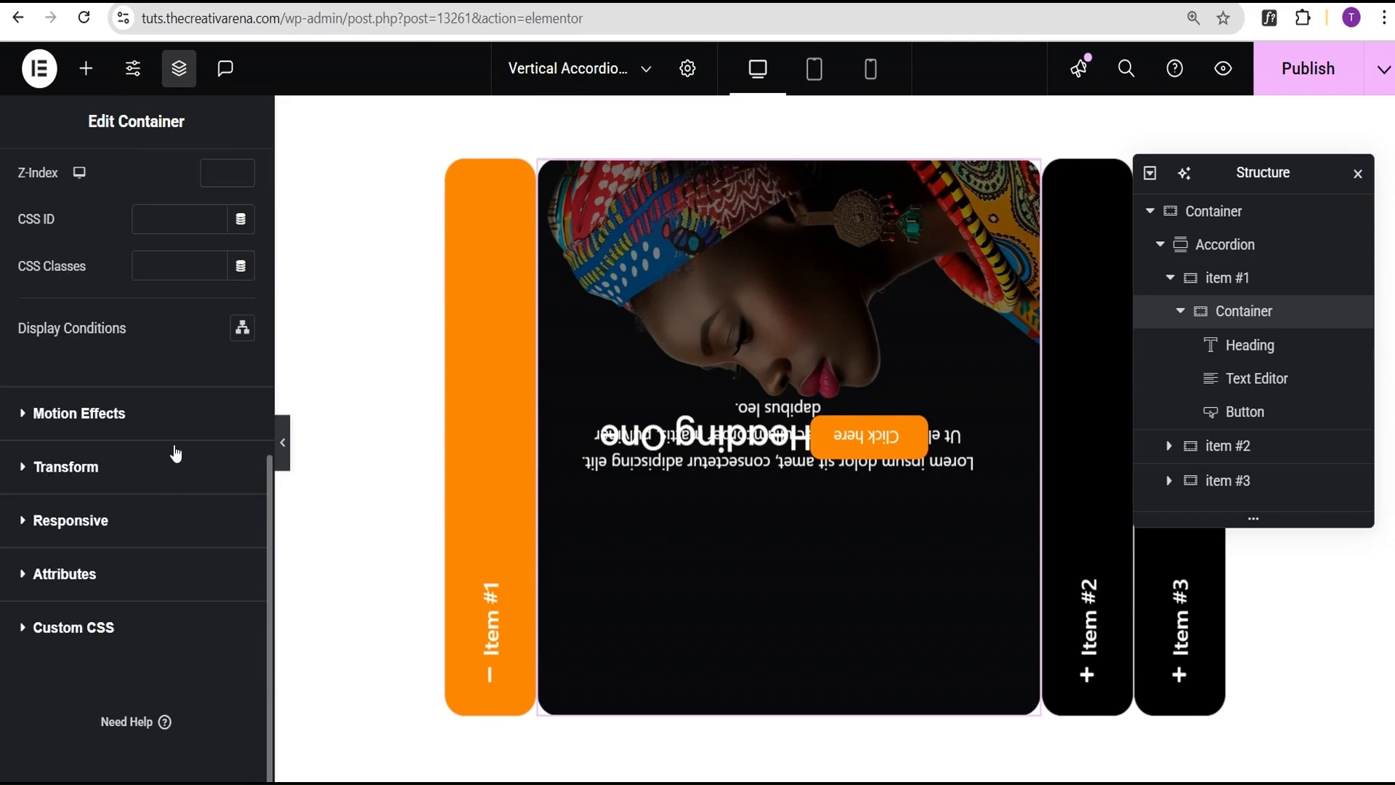
click(153, 472)
scroll(159, 559, down, 2)
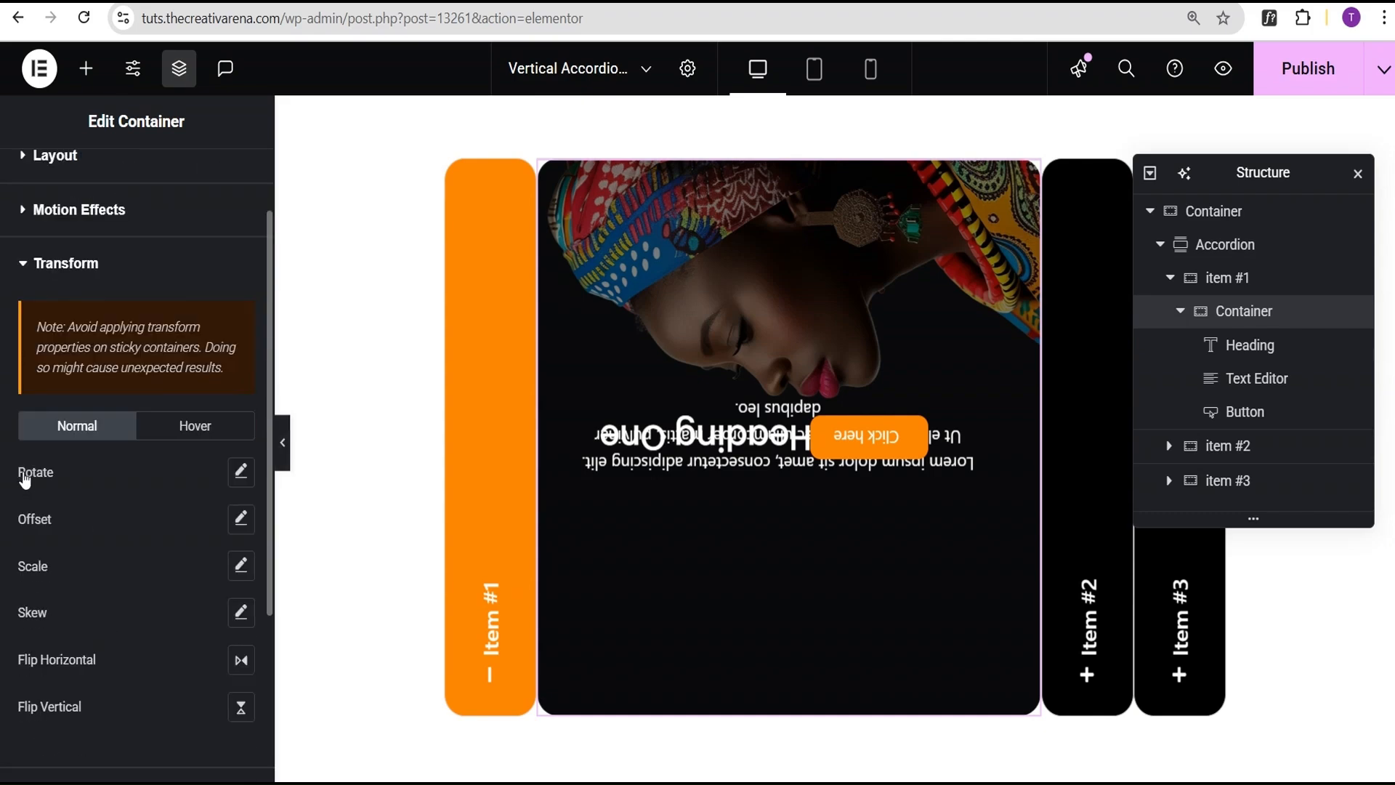
click(240, 472)
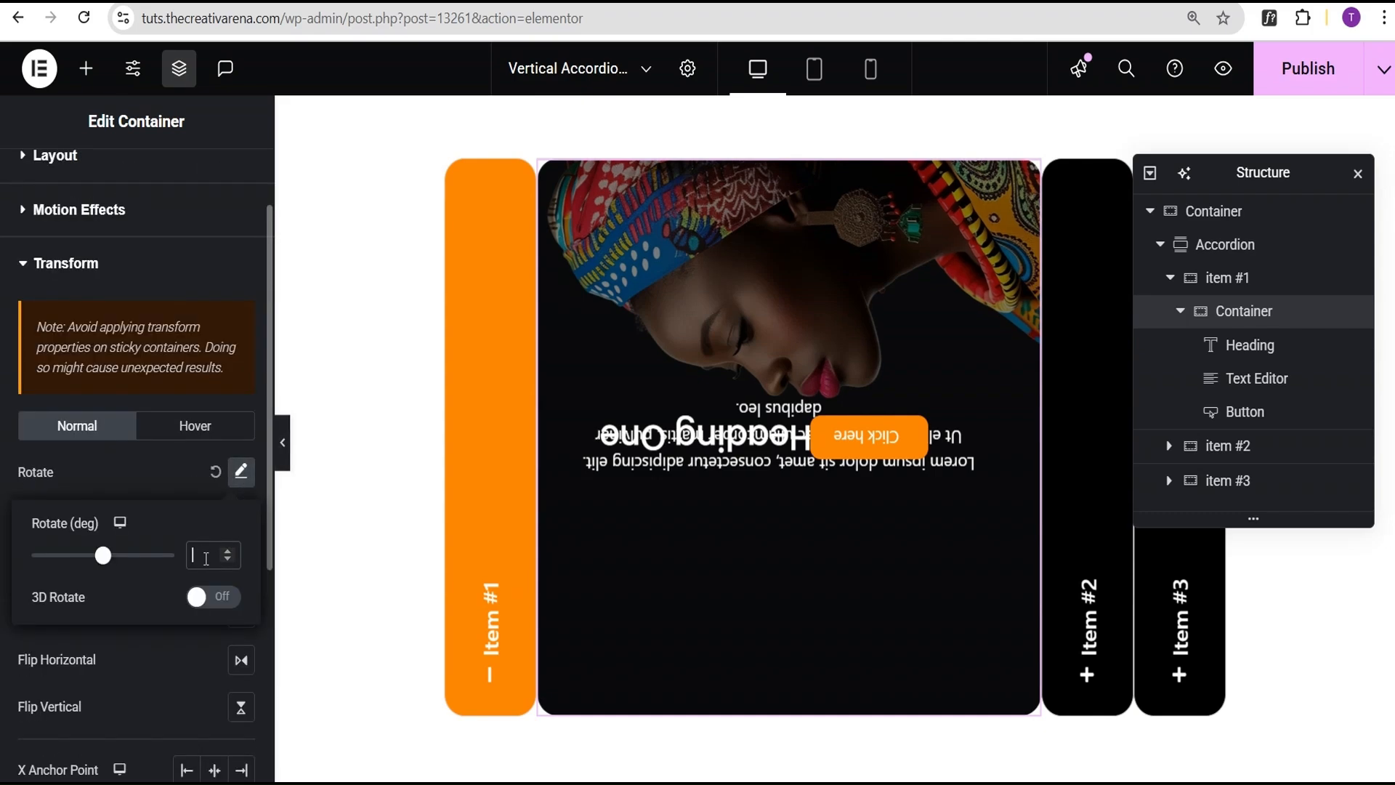
text(90)
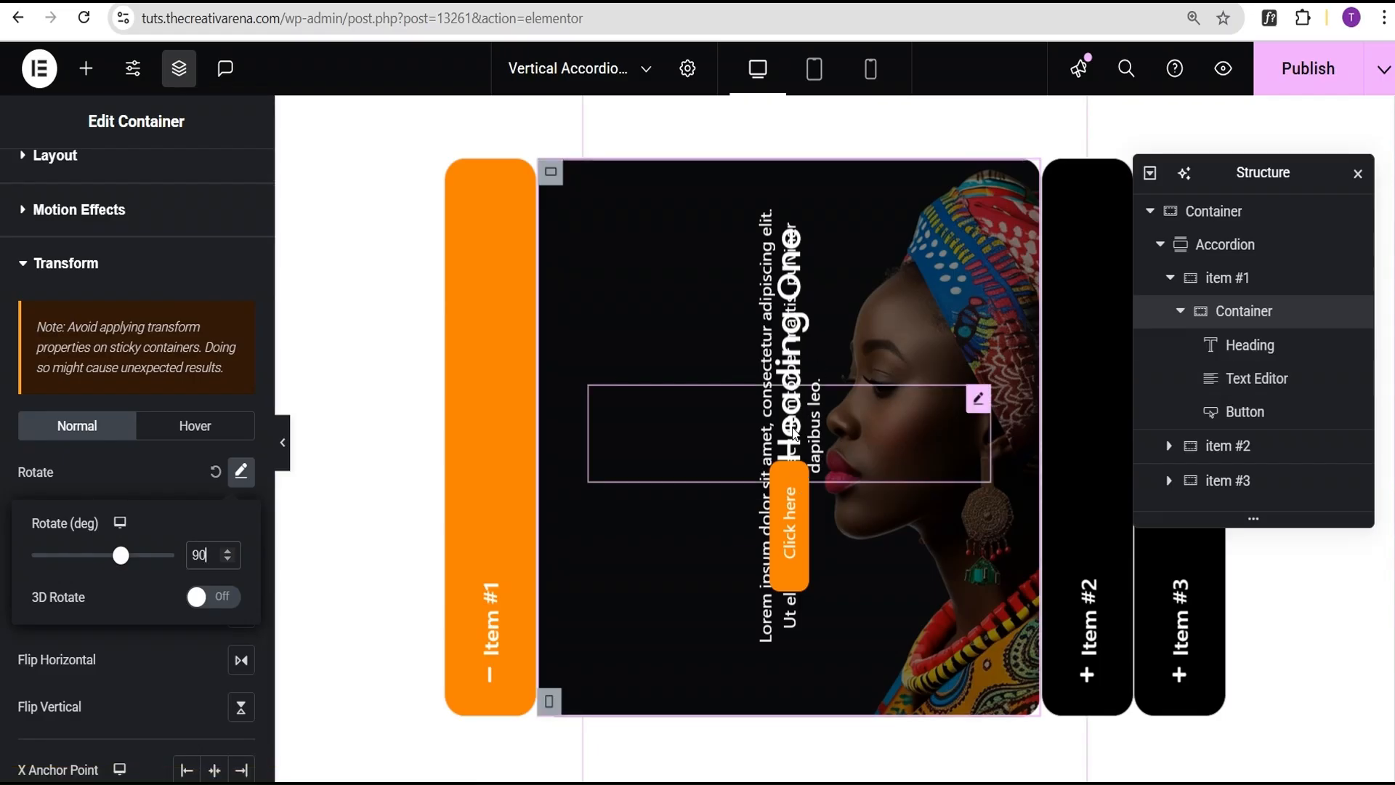
- Set a Transform rotation of 0 degrees on item #1's heading so it reads horizontally
click(1250, 345)
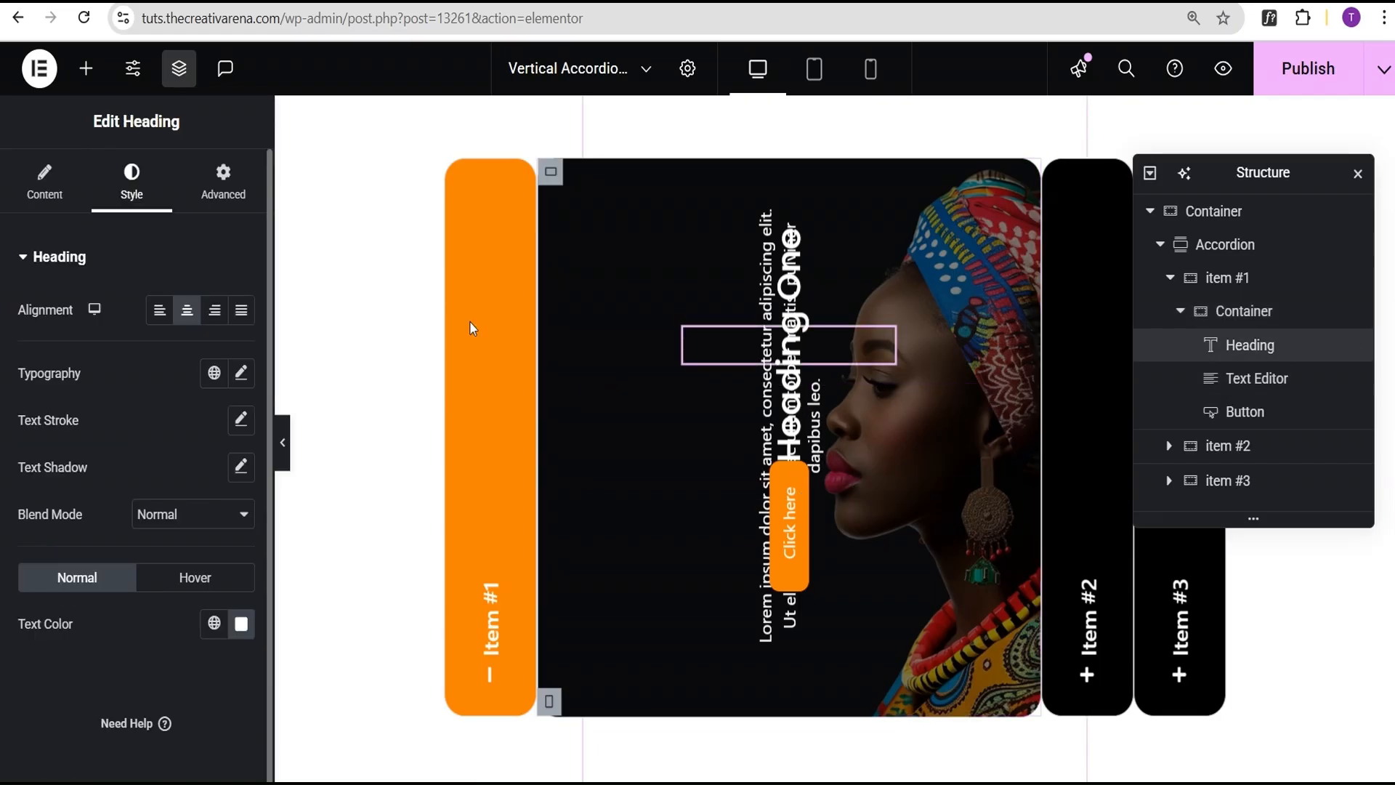
click(221, 181)
click(198, 254)
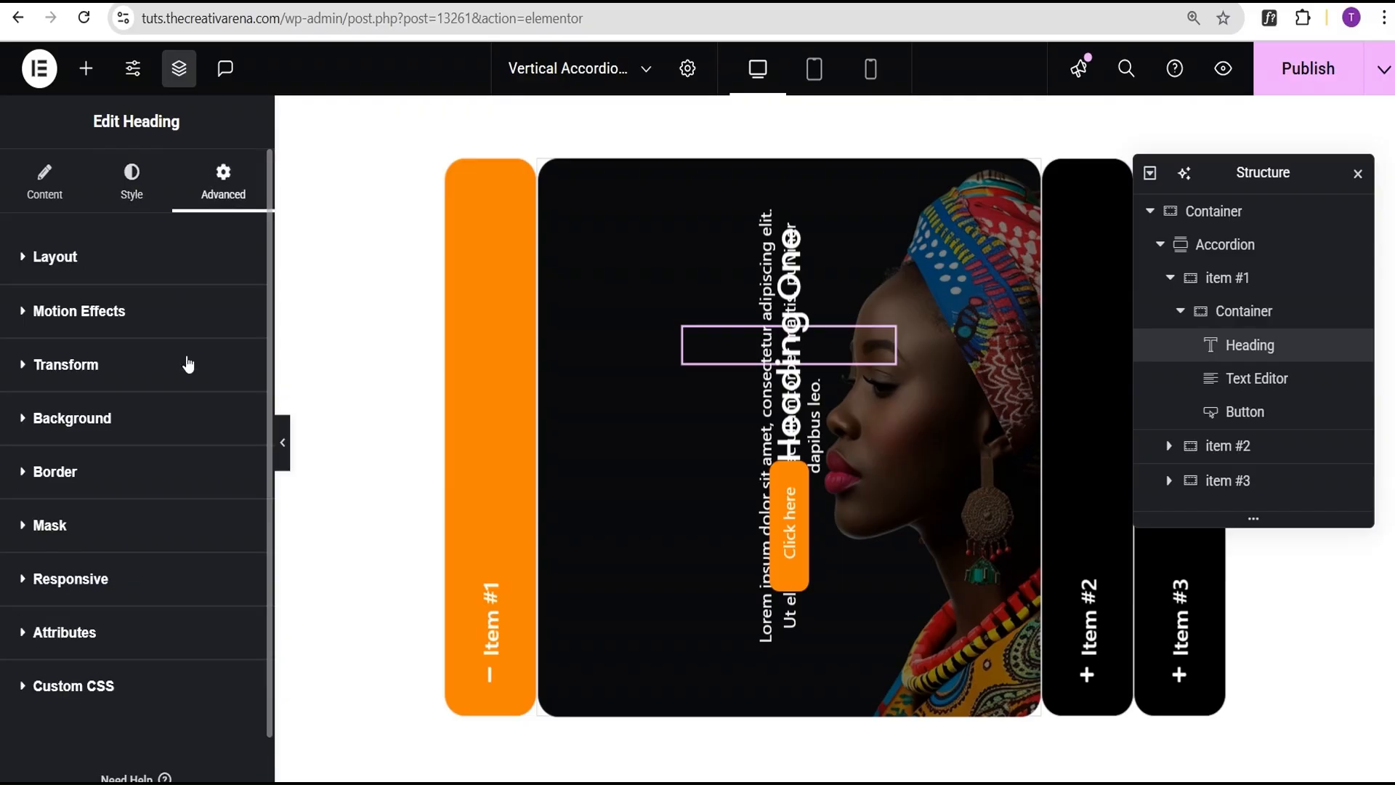
click(155, 367)
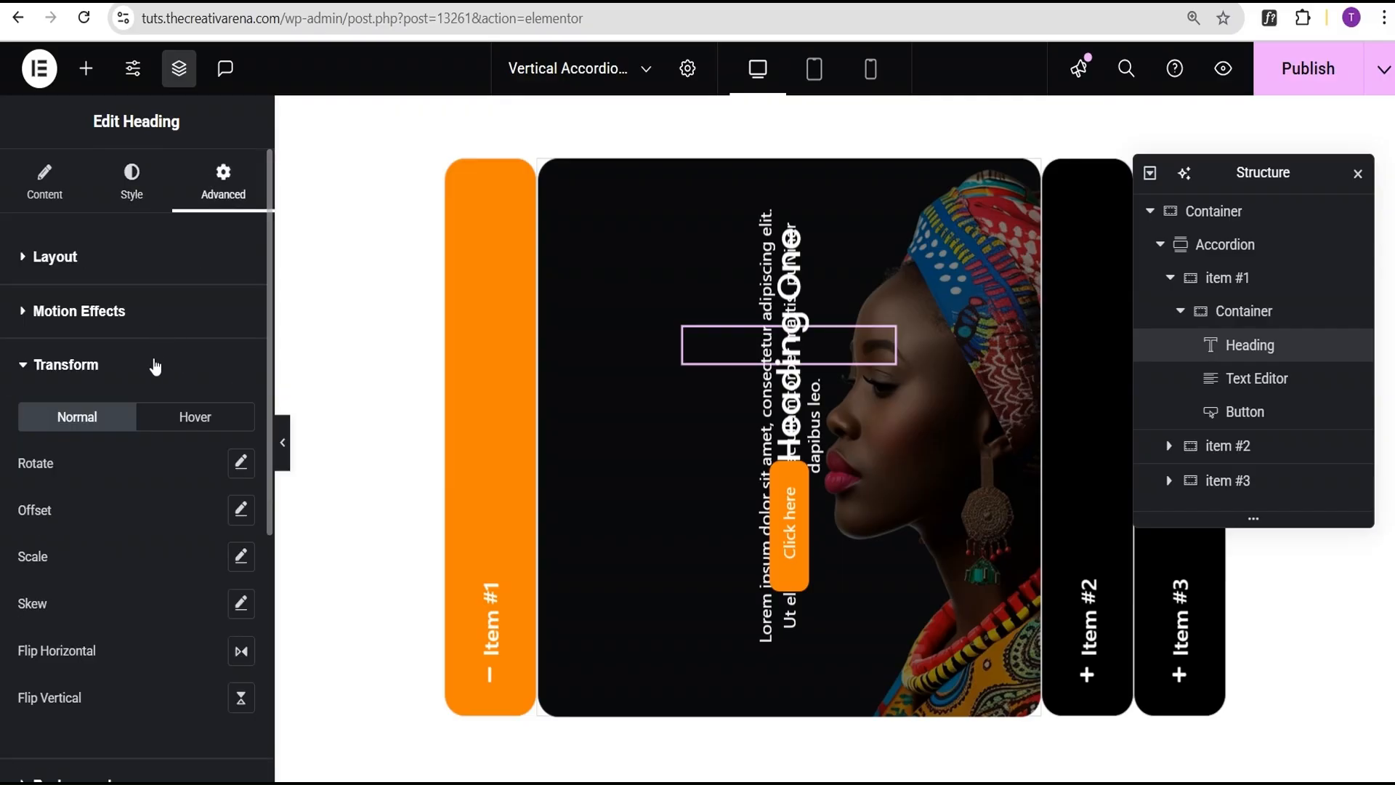
click(240, 462)
click(206, 547)
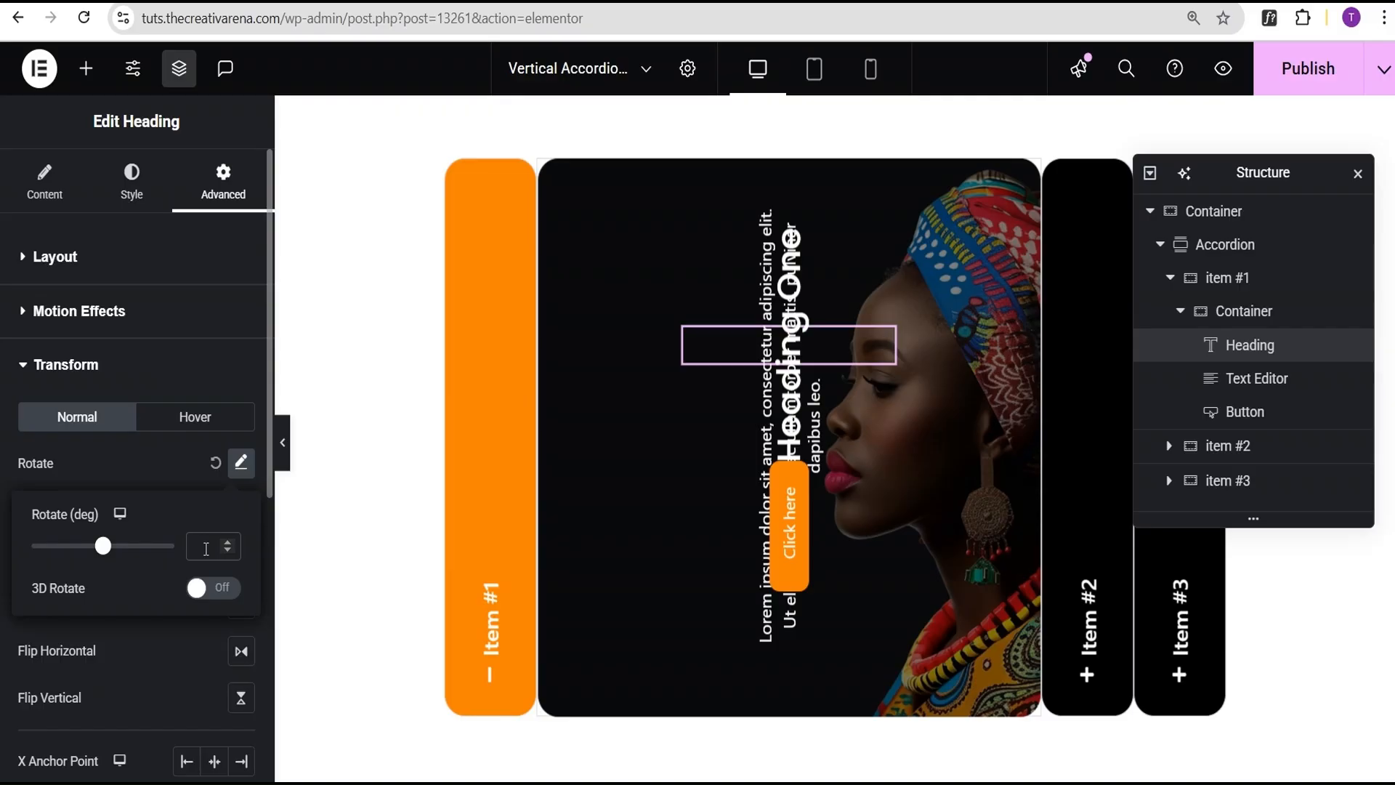
text(0)
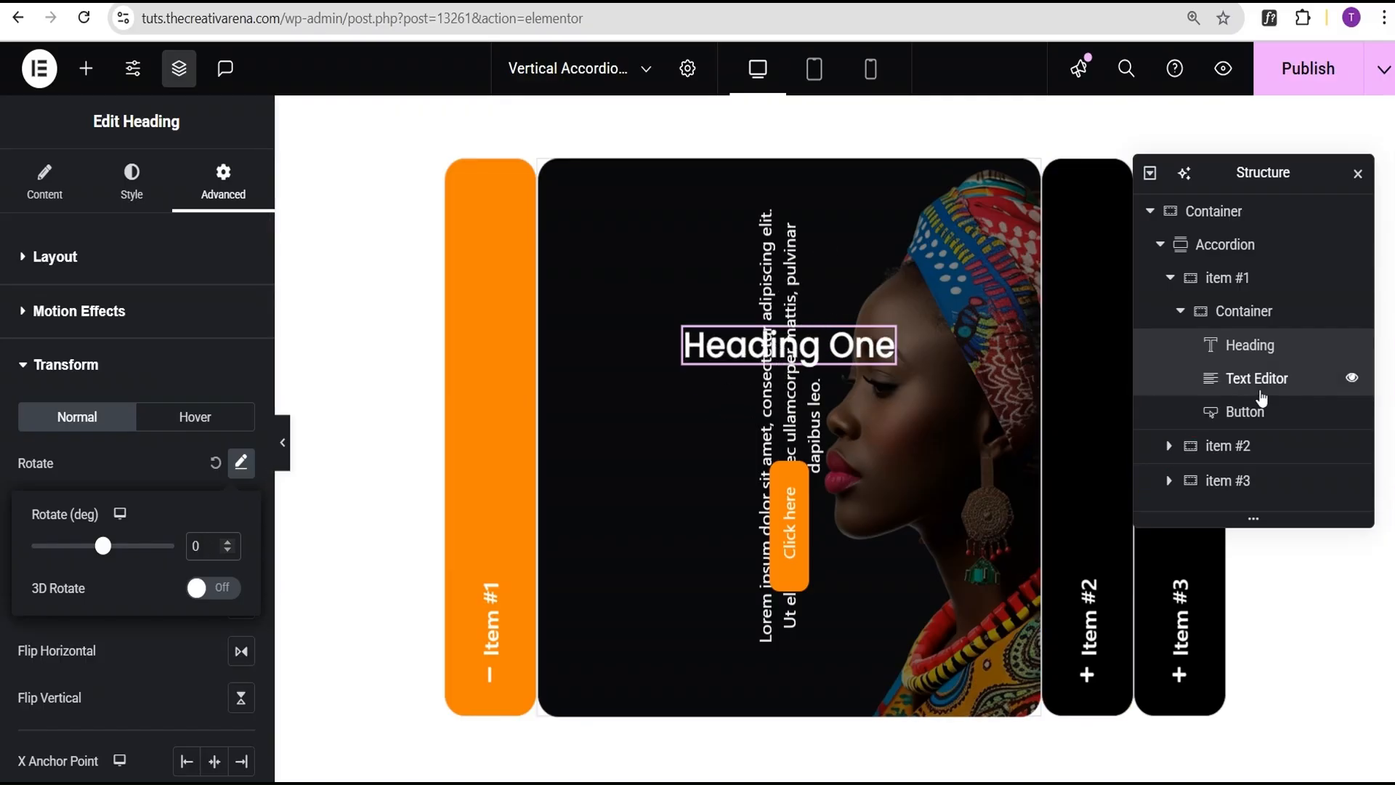
- Set a Transform rotation of 0 degrees on item #1's Text Editor paragraph so it reads horizontally
click(1260, 392)
click(222, 181)
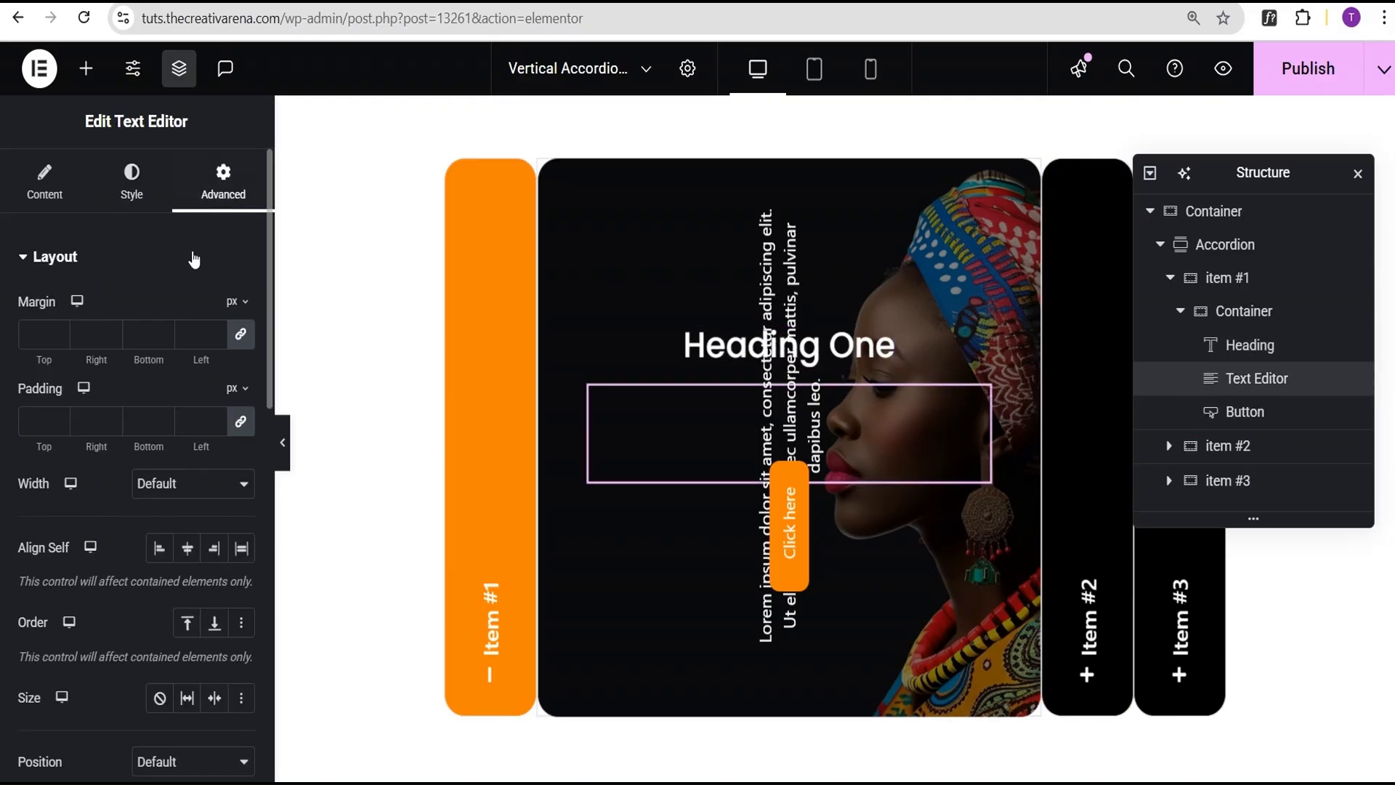
click(196, 258)
click(166, 367)
click(241, 463)
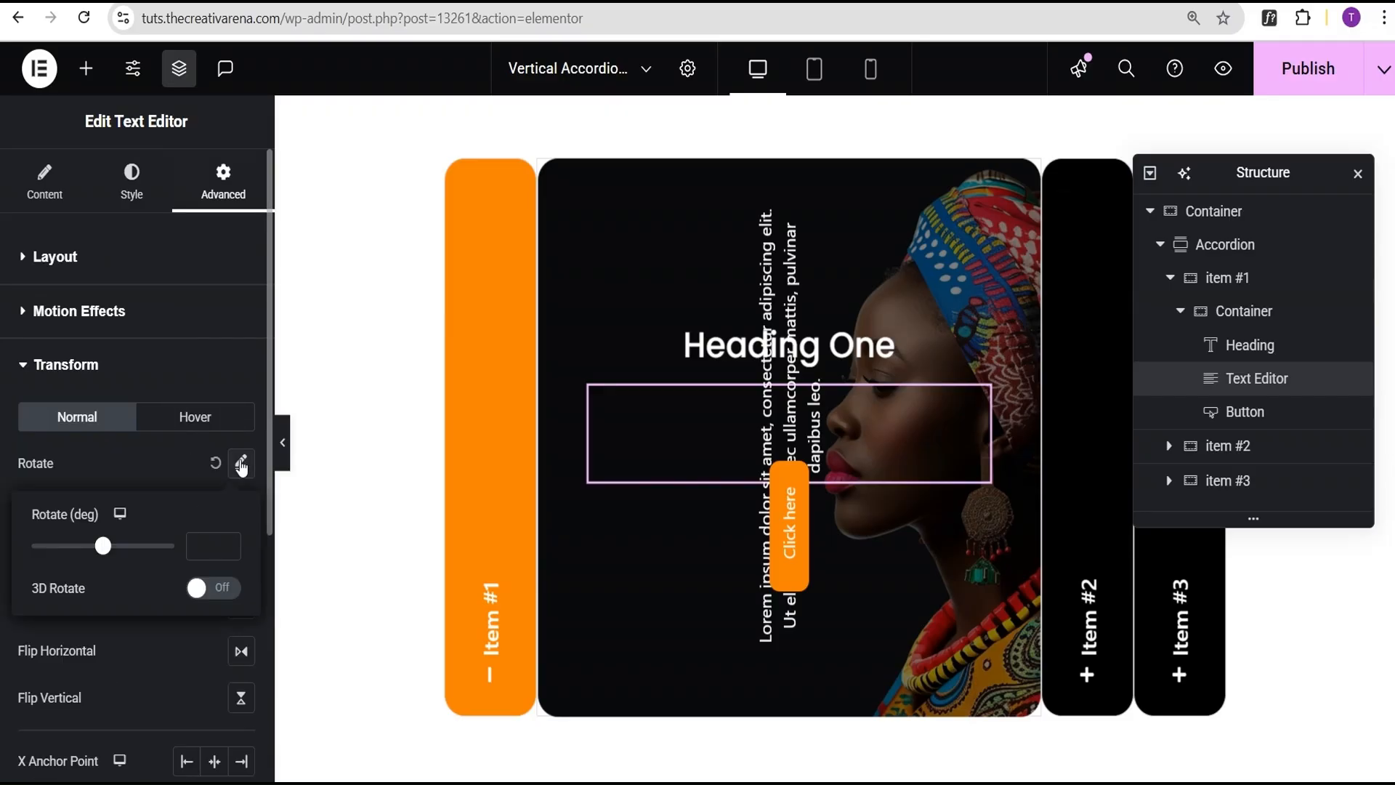
text(0)
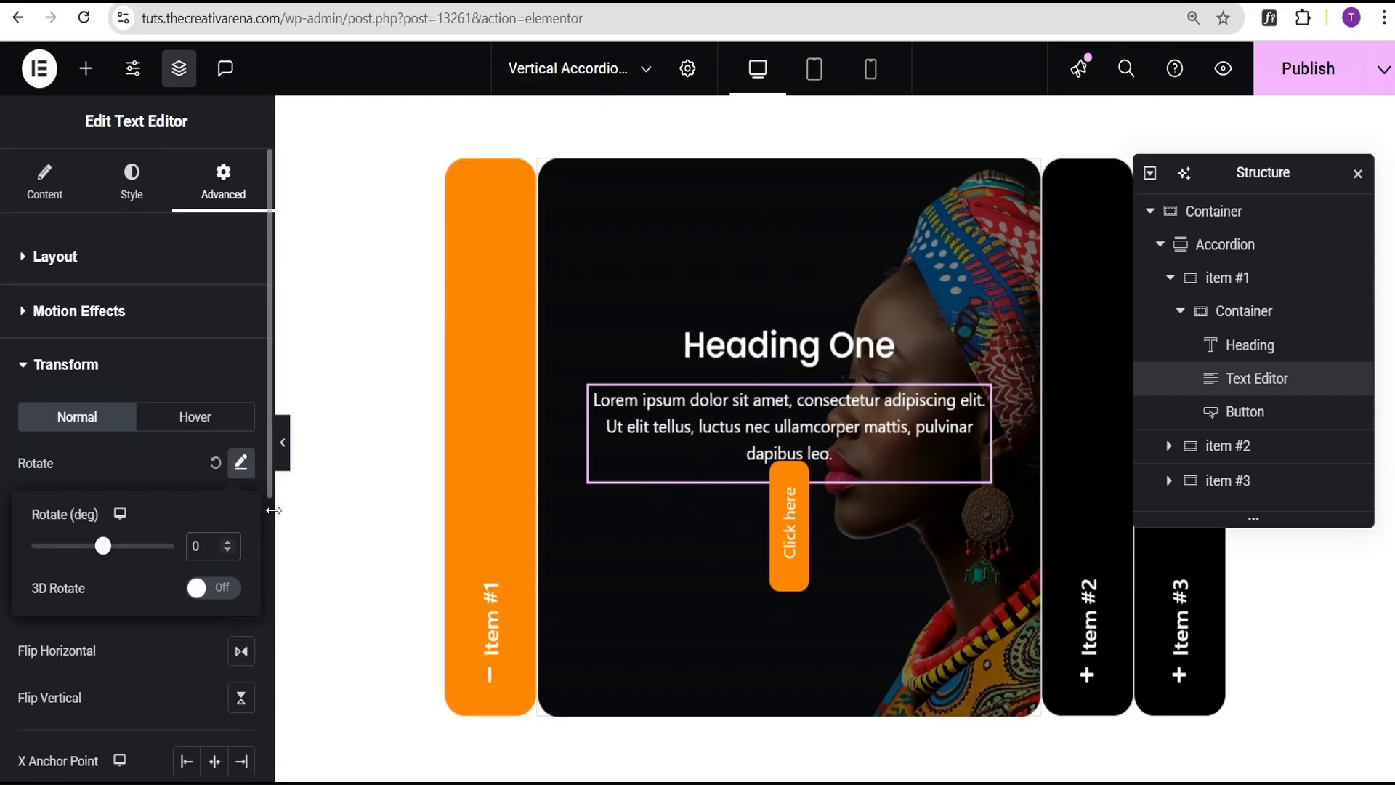
- Set a Transform rotation of 0 degrees on item #1's button and check the panel's layout with the editing panels hidden
click(1244, 412)
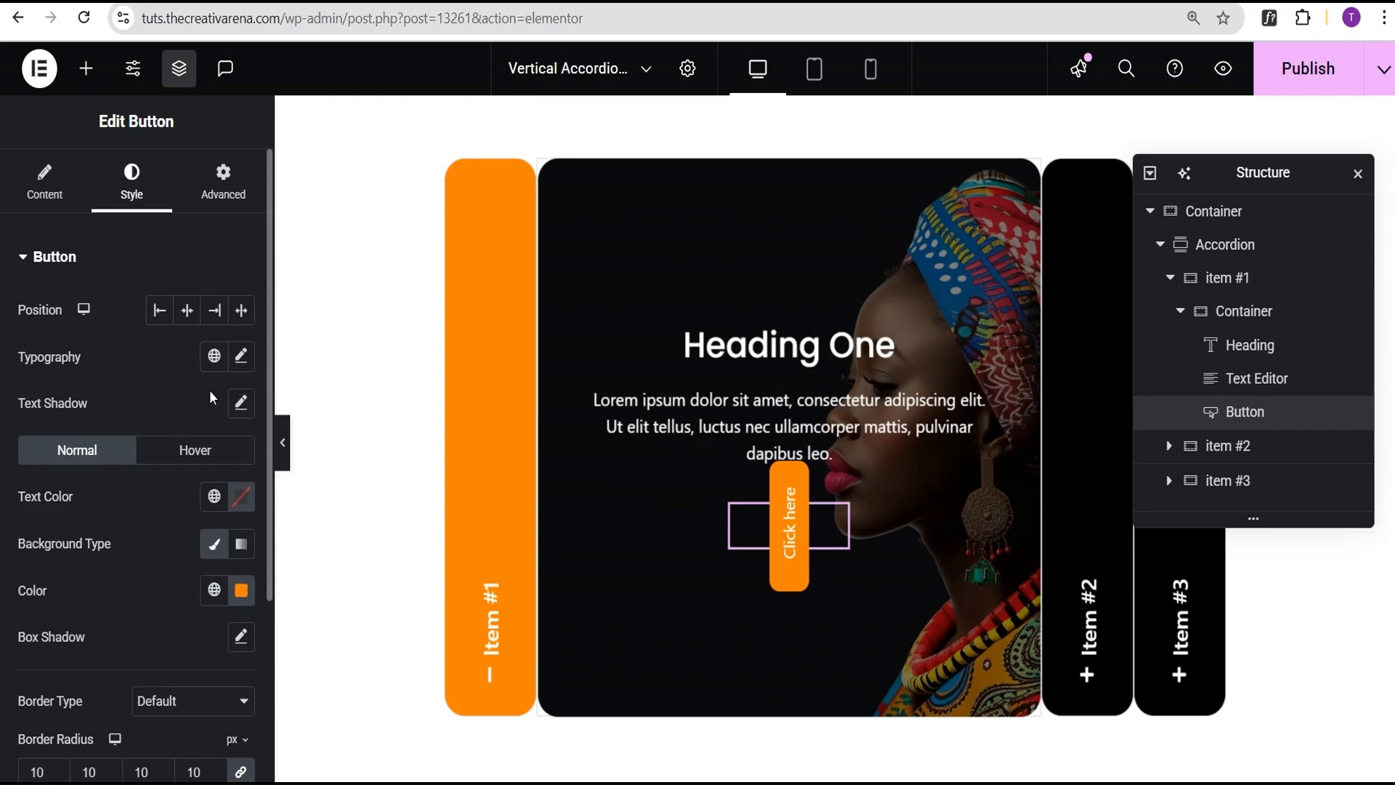
click(232, 203)
scroll(151, 560, down, 10)
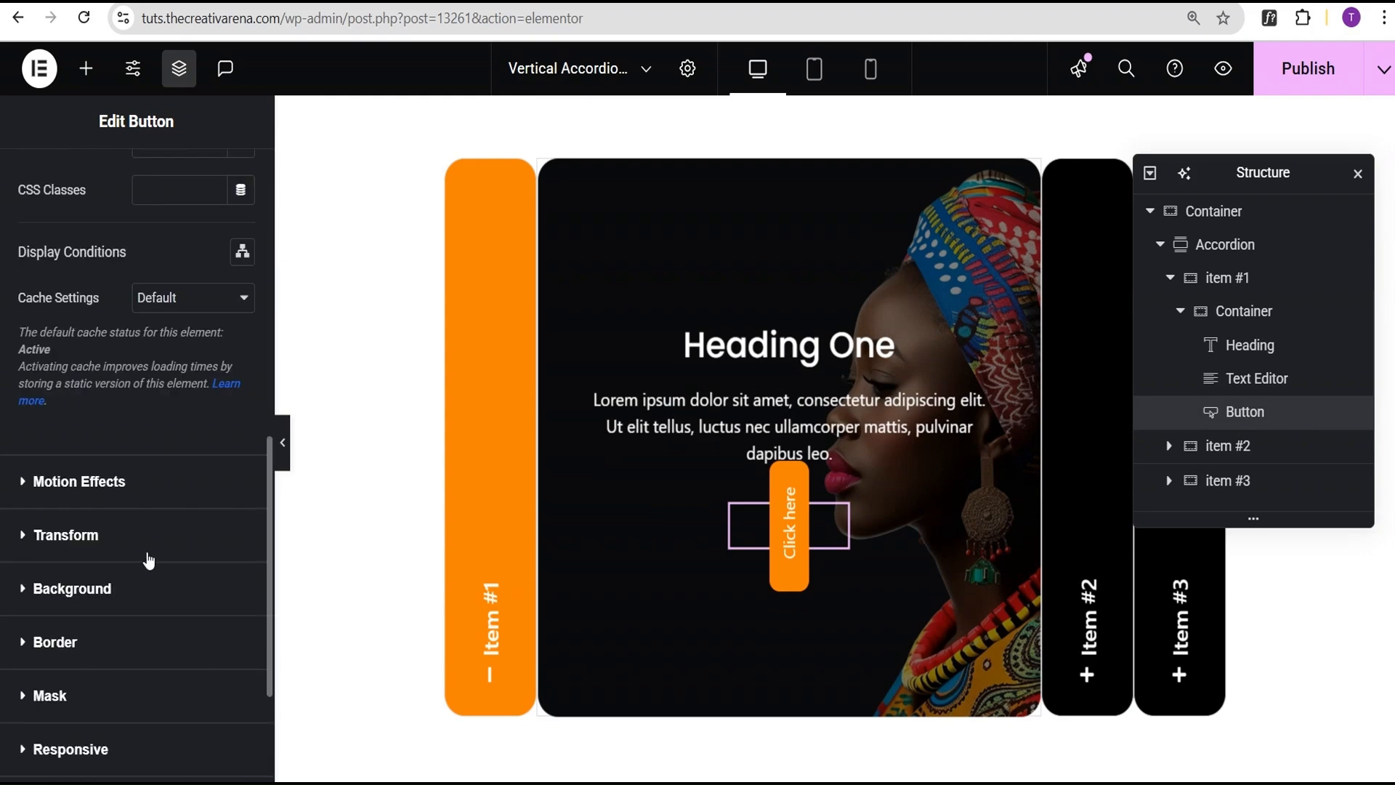
click(127, 536)
click(241, 462)
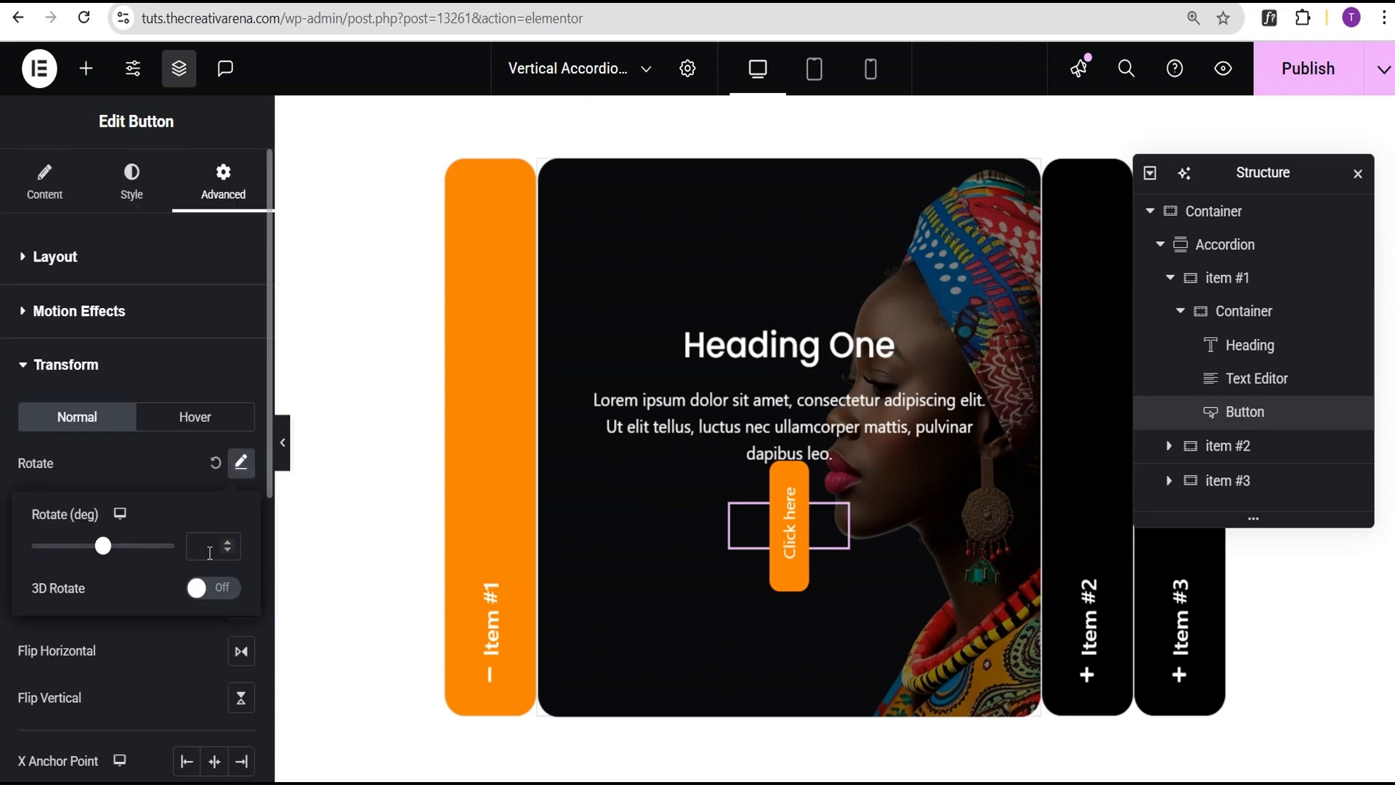
text(0)
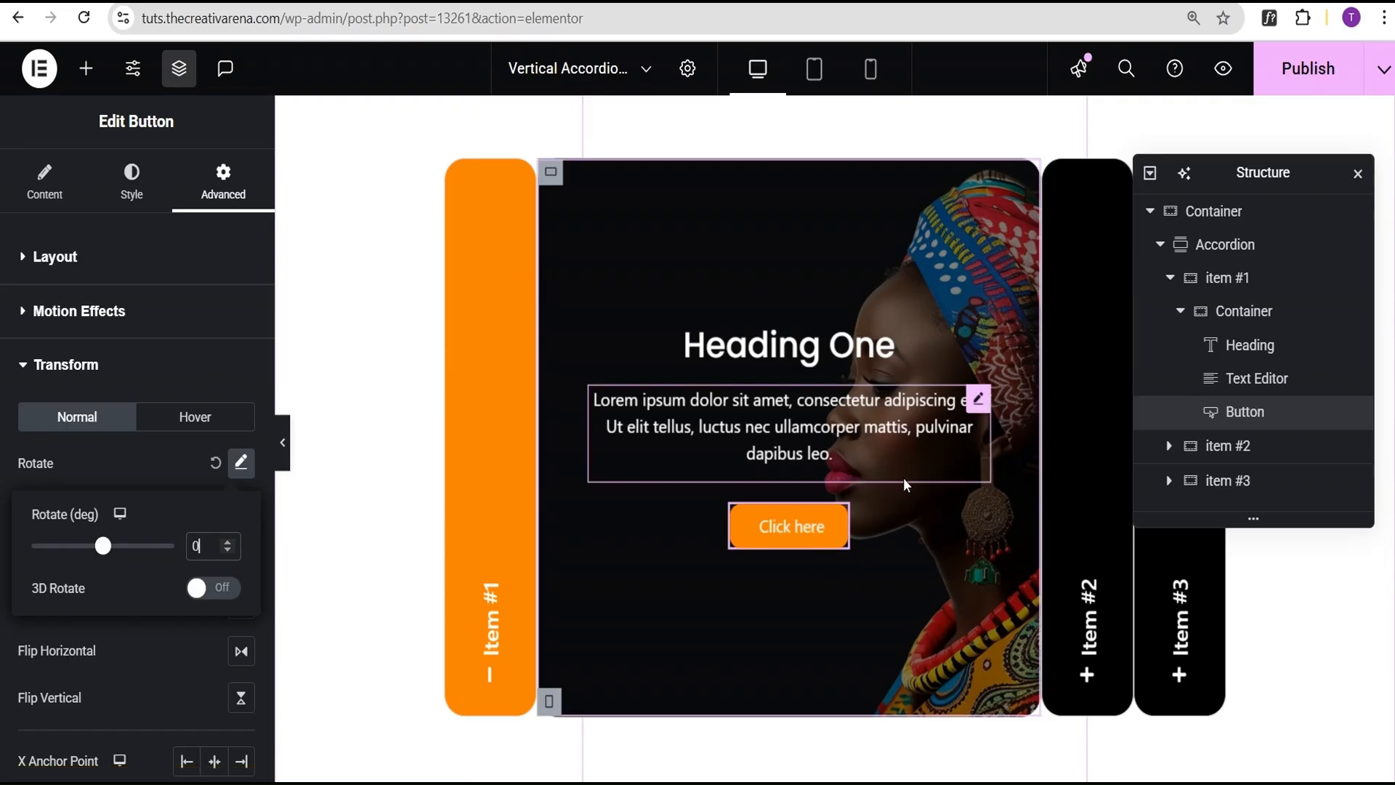
click(282, 454)
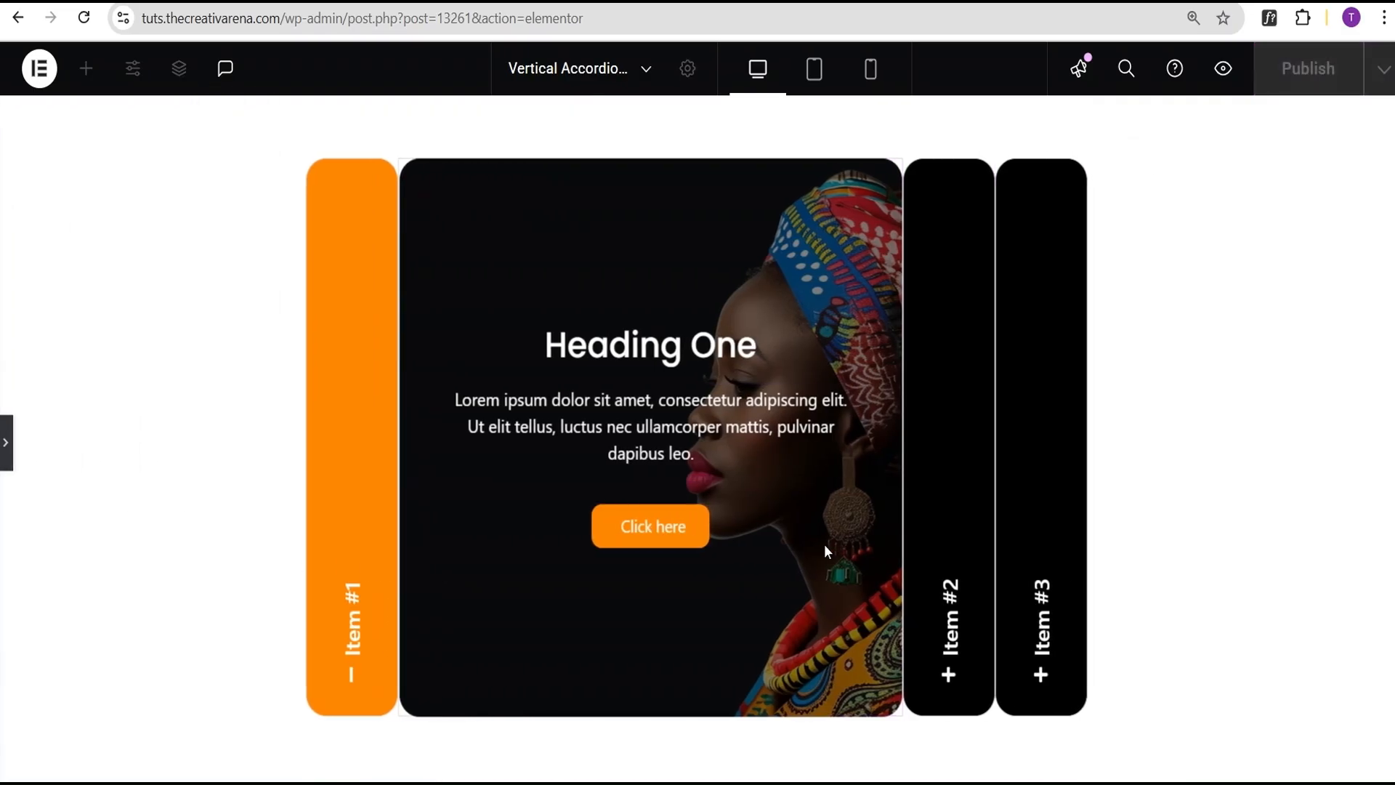
click(7, 452)
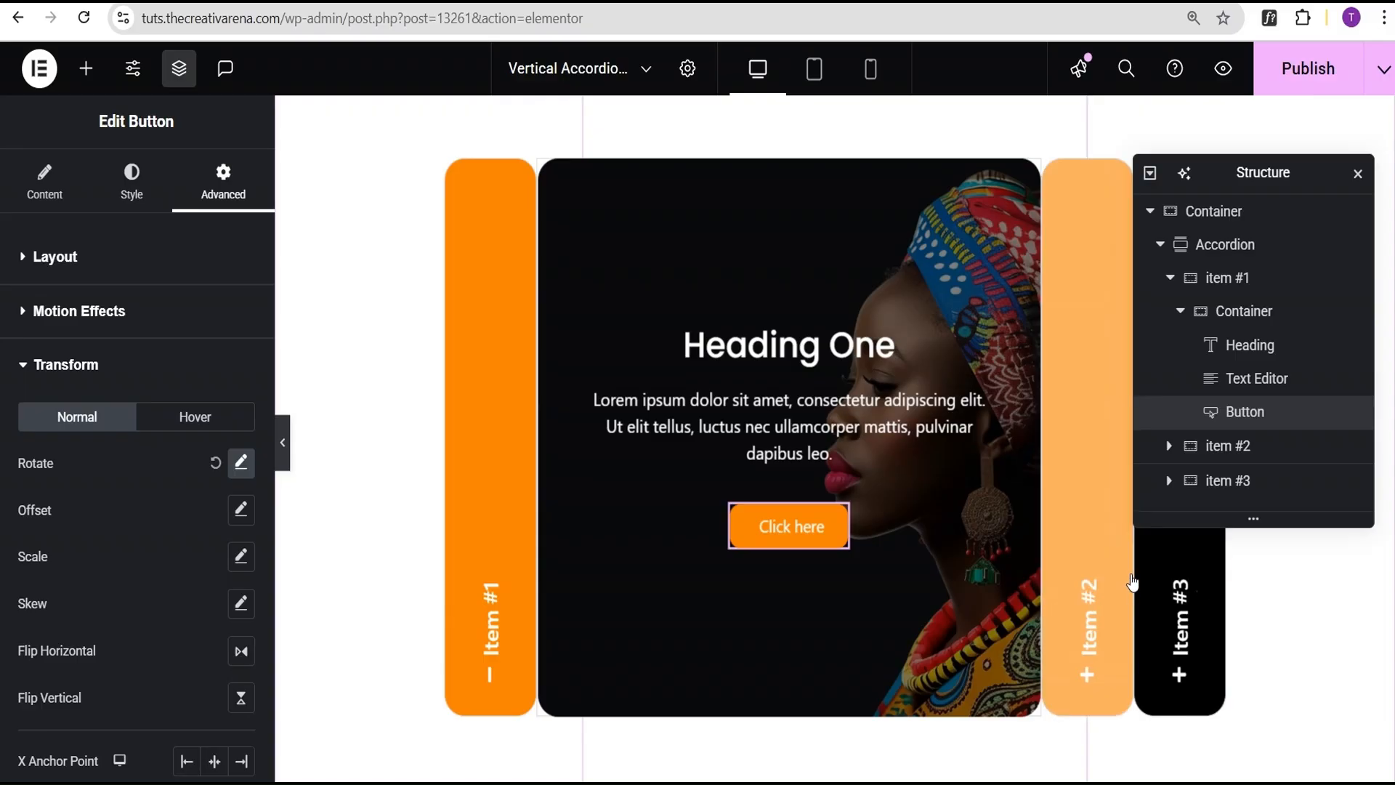
- Copy item #1's inner container with its contents and paste it into item #2
click(1178, 312)
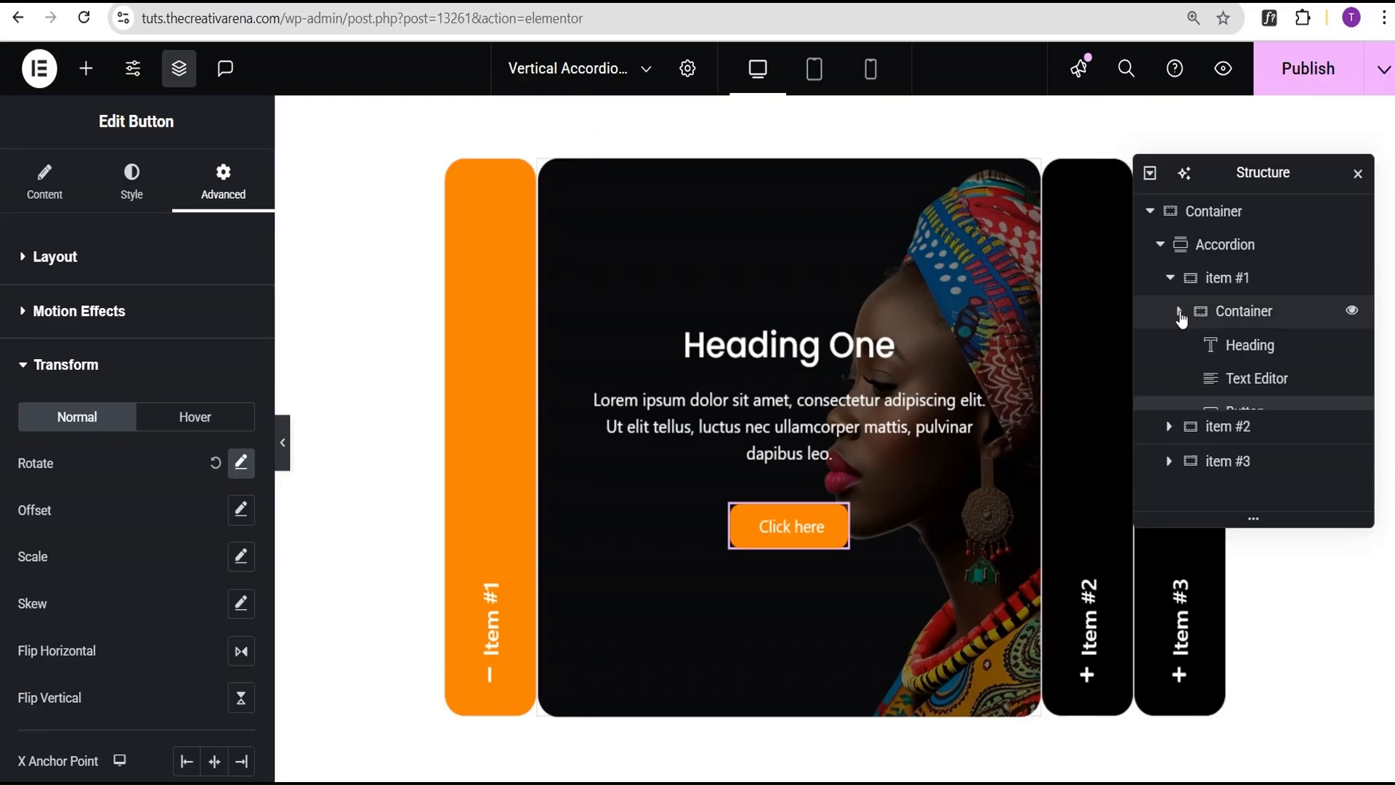
click(1318, 311)
right_click(1295, 313)
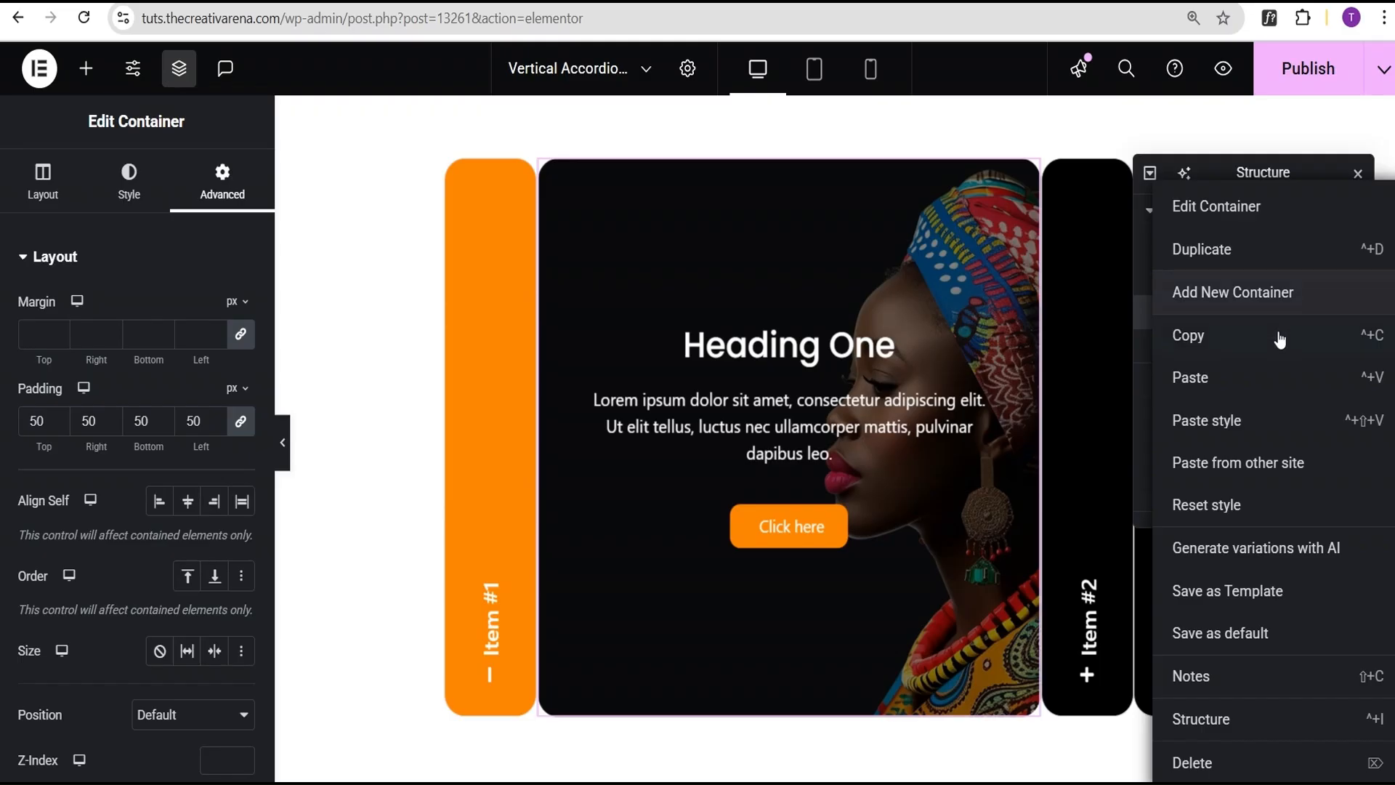
click(1288, 334)
click(1235, 348)
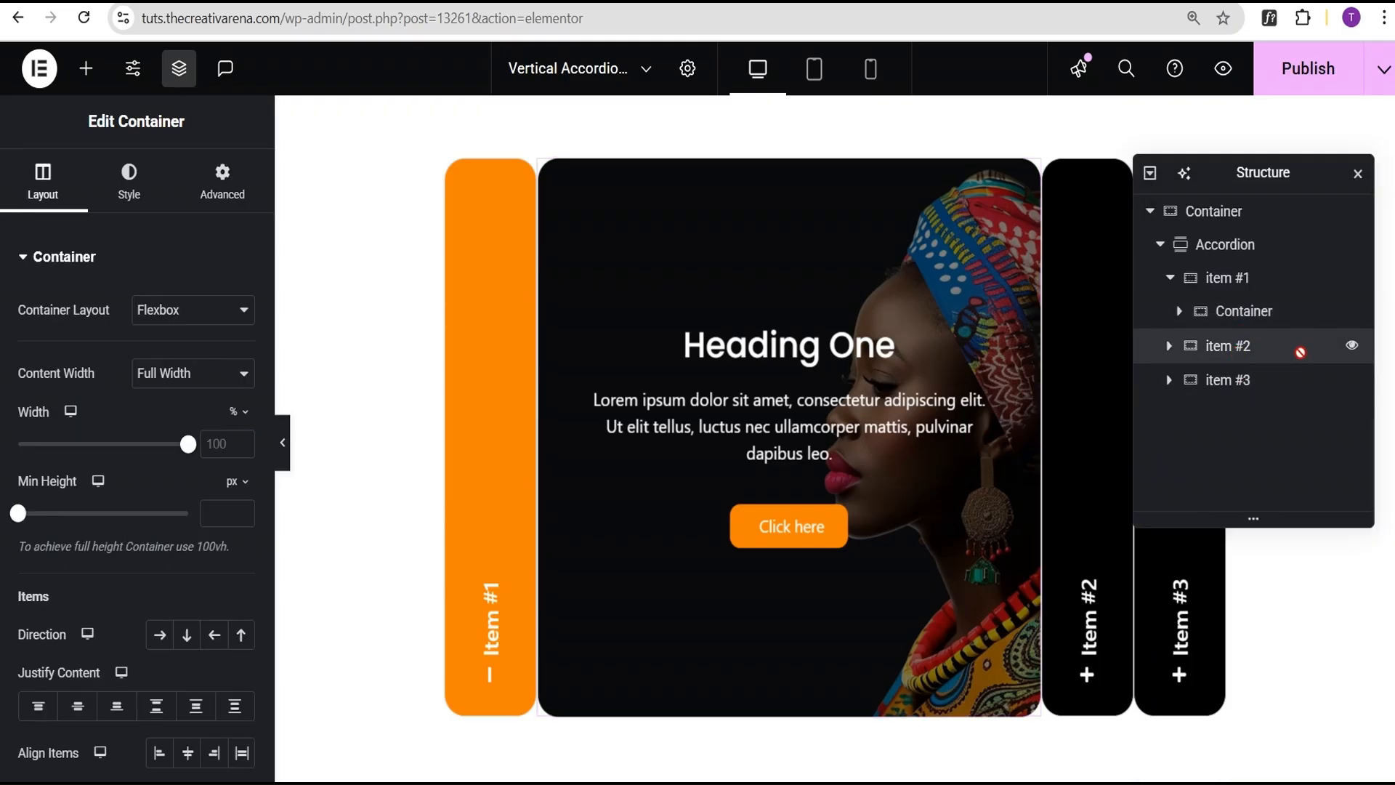
right_click(1301, 352)
click(1209, 381)
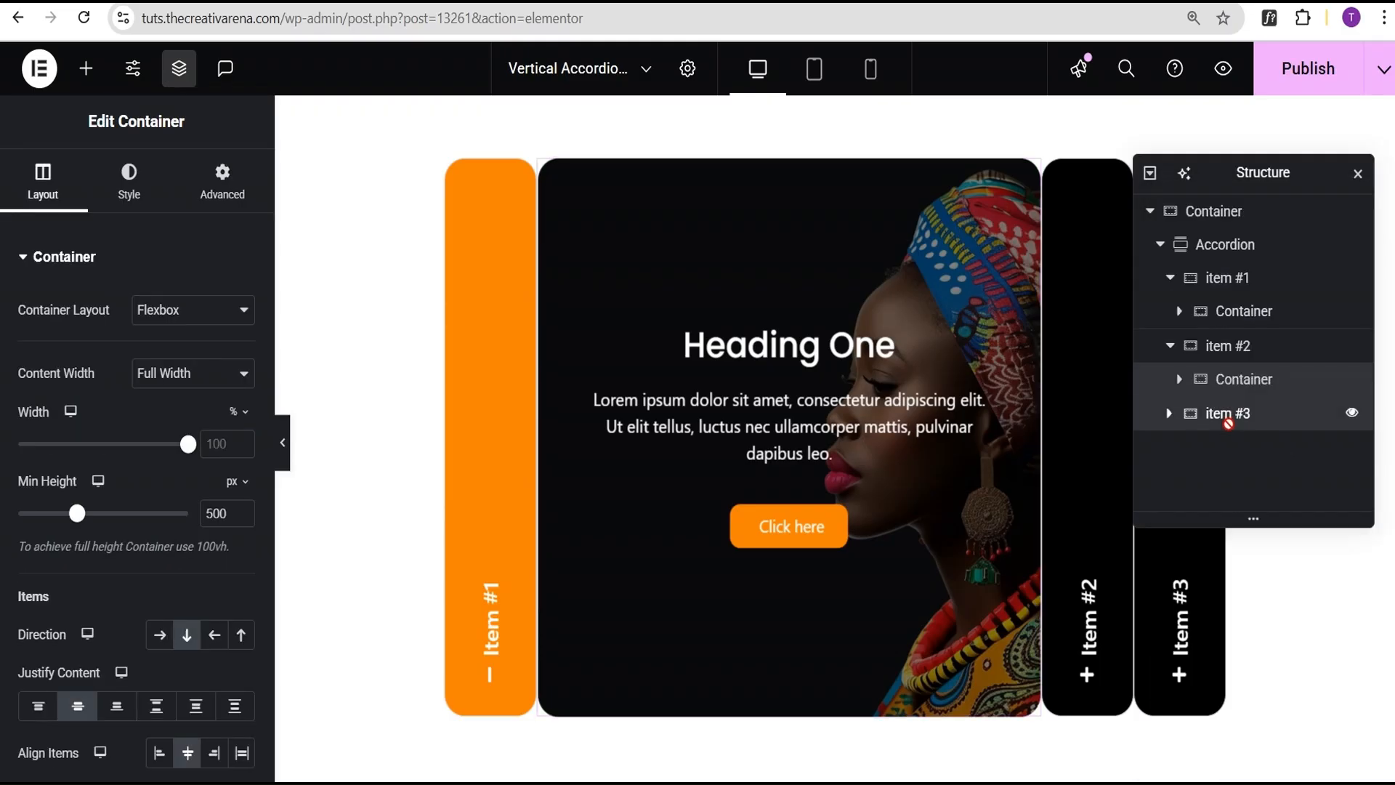
- Paste the copied container with its contents into item #3
click(1228, 424)
right_click(1296, 421)
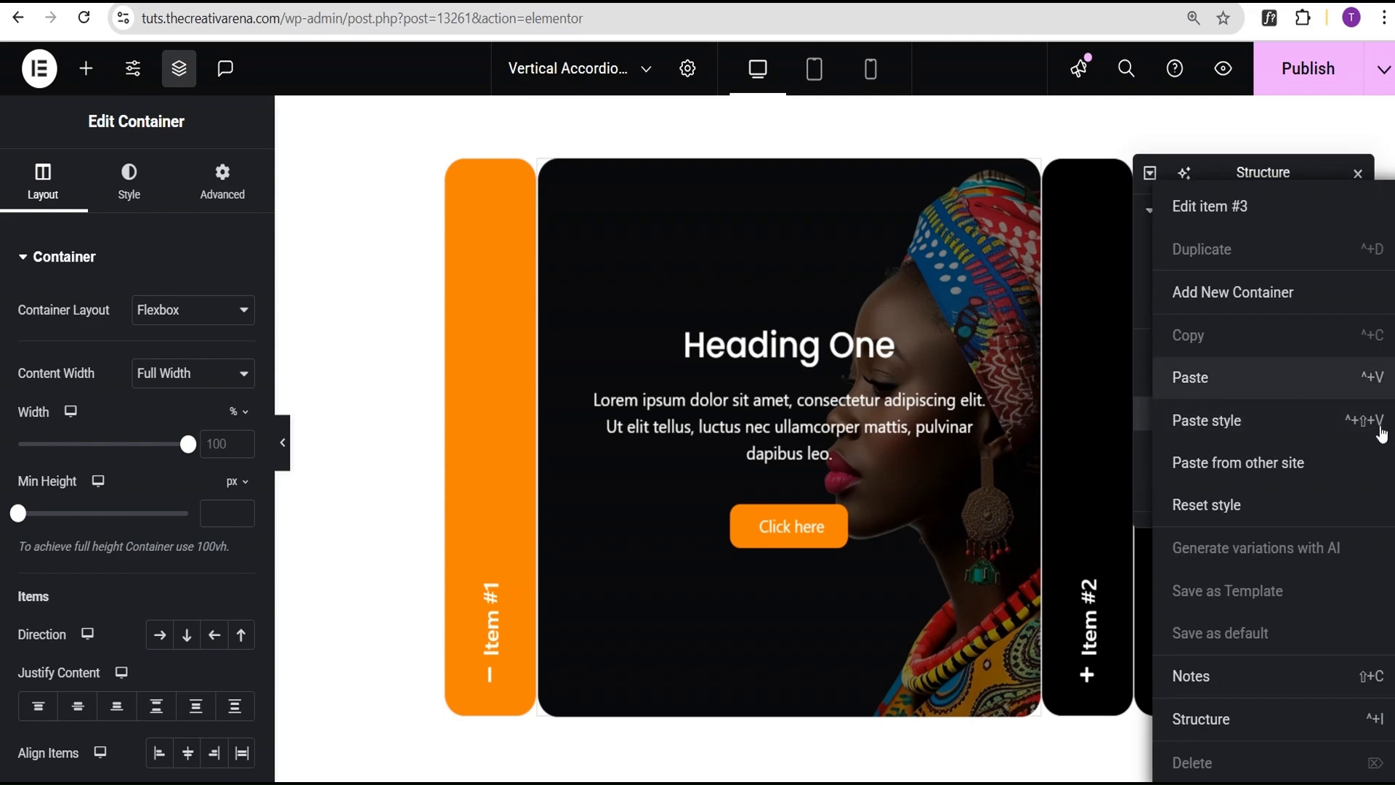
click(1307, 396)
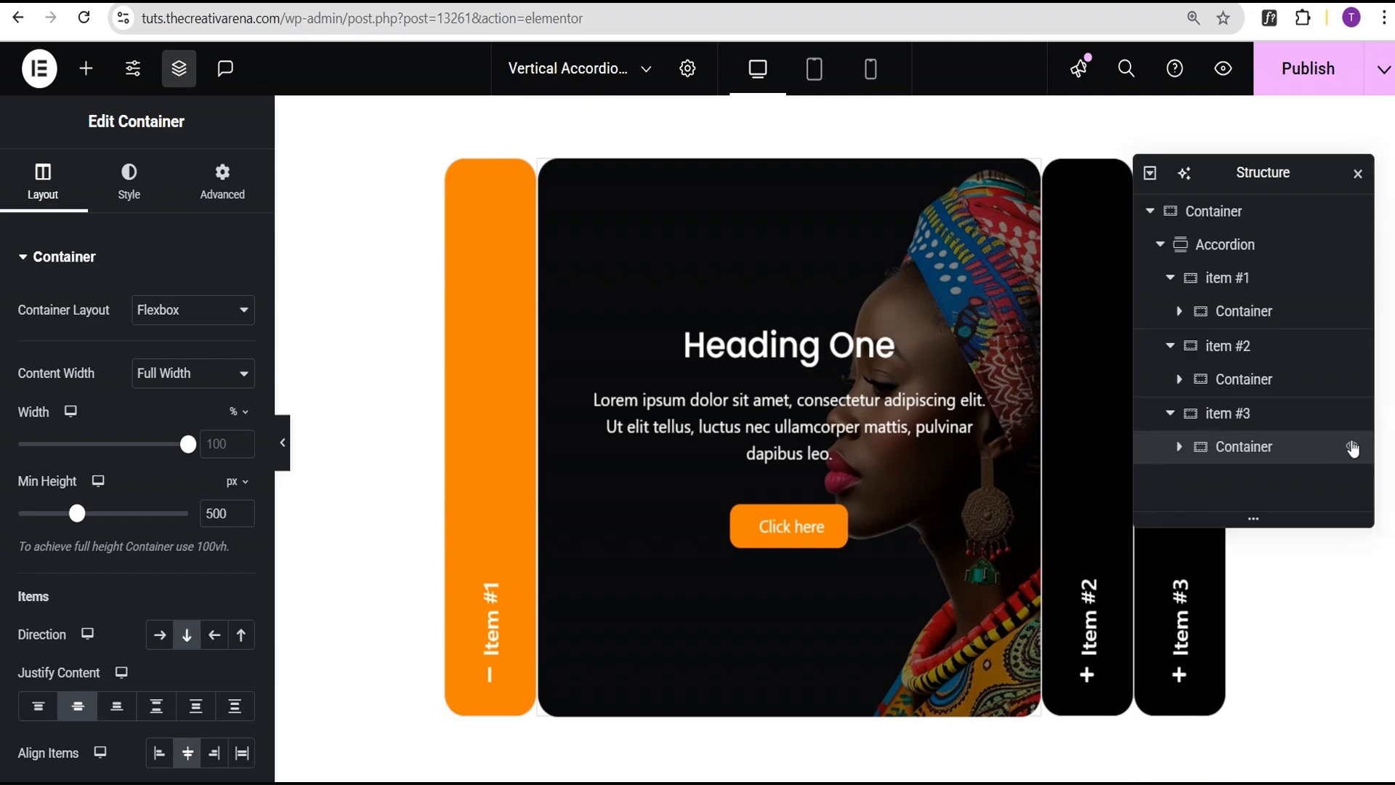
- Test the accordion with the editing panels hidden by opening item #2, item #3, item #2 and item #1 in turn
click(282, 442)
click(970, 466)
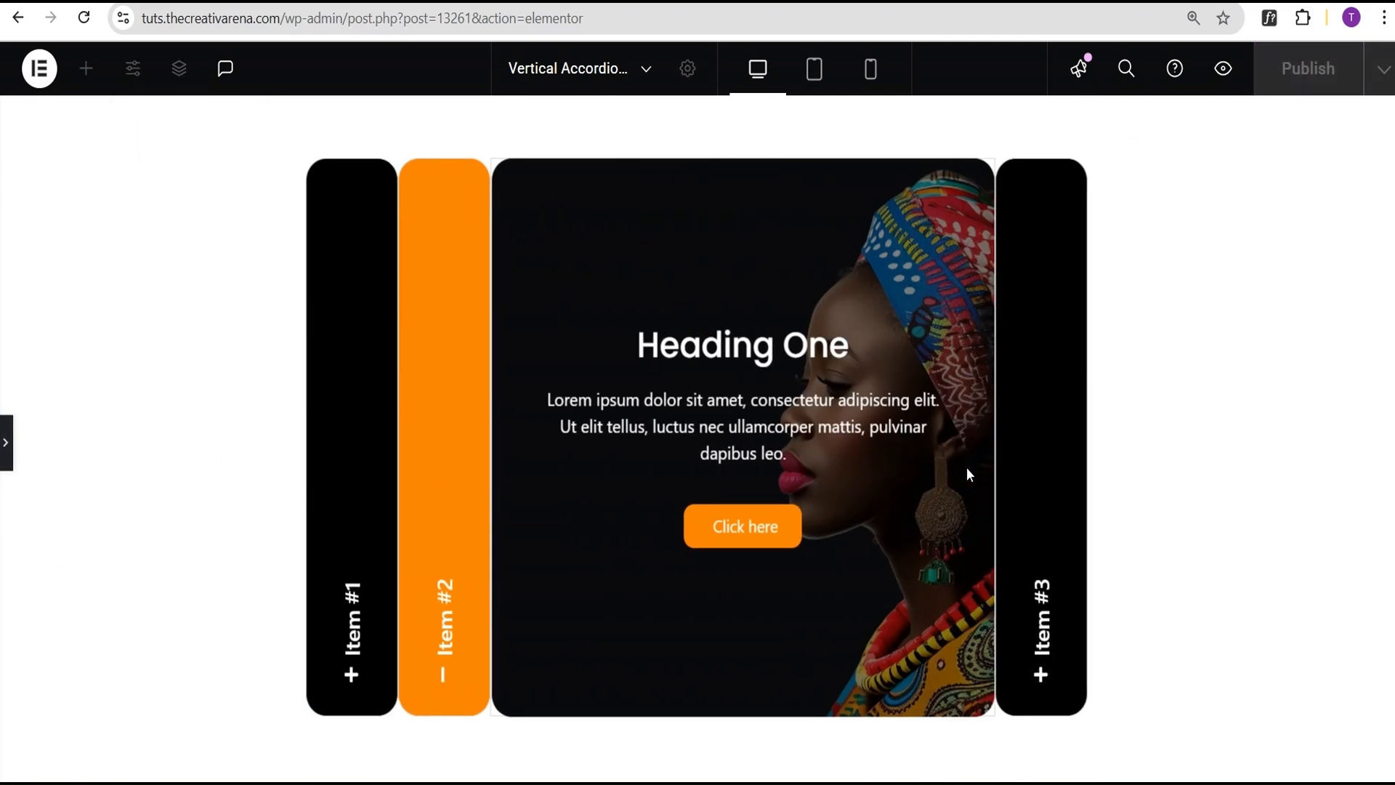
click(1037, 472)
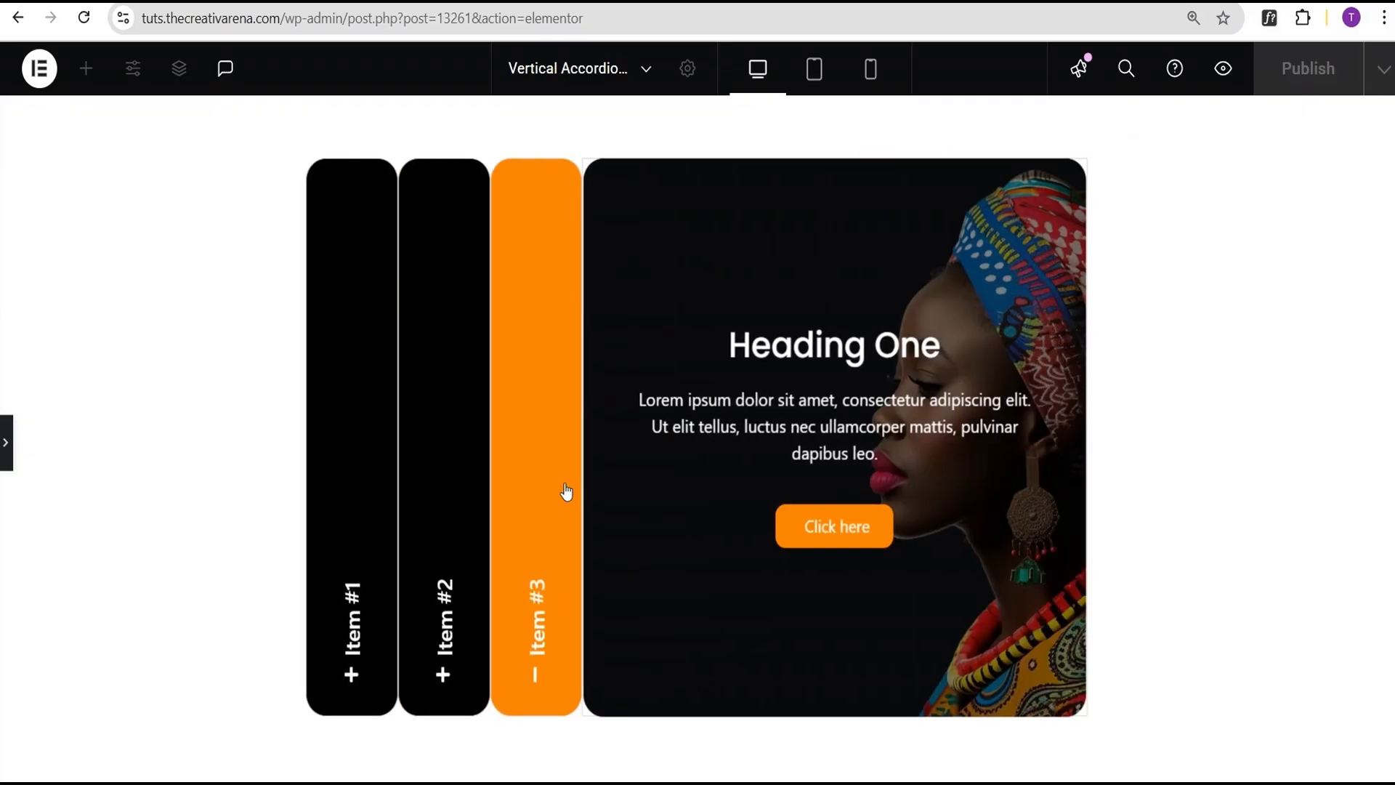
click(443, 483)
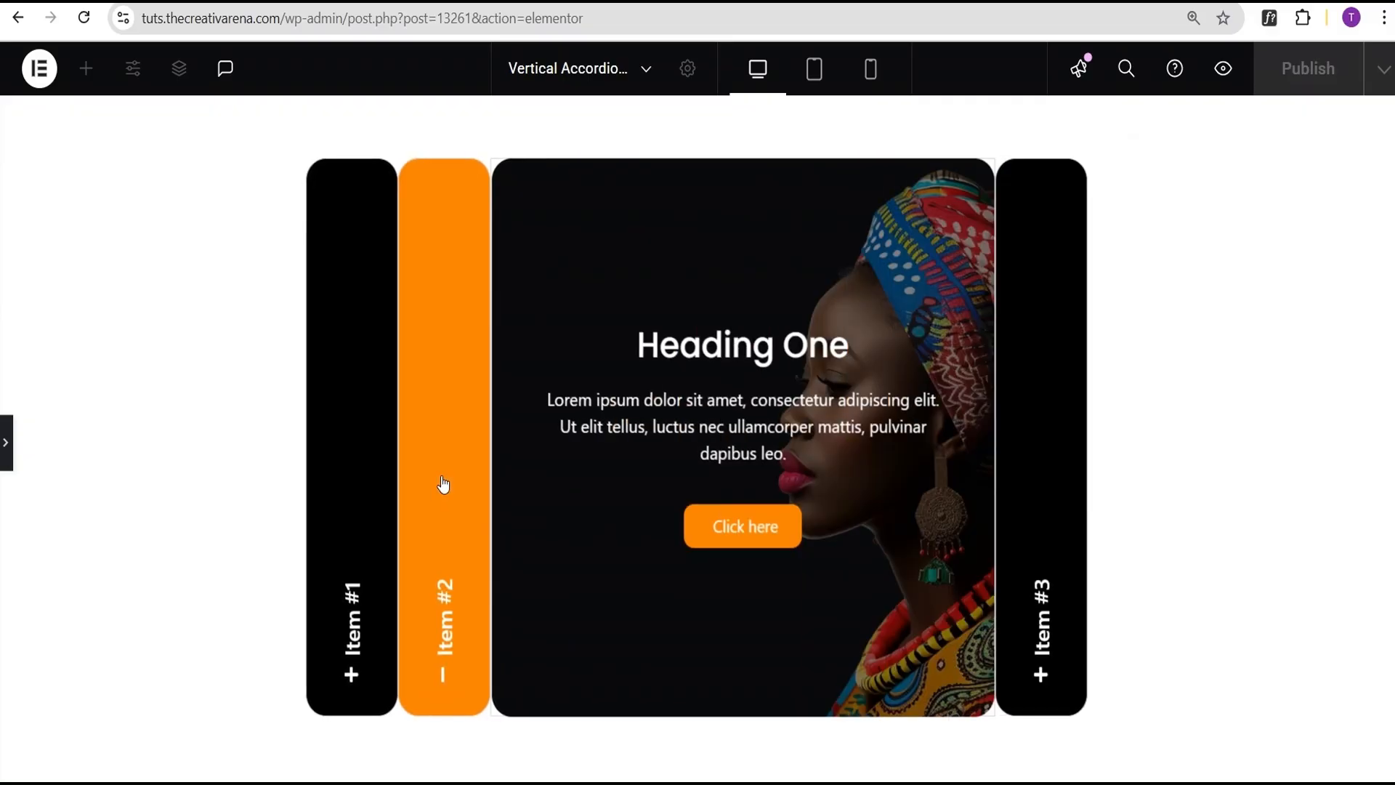
click(364, 466)
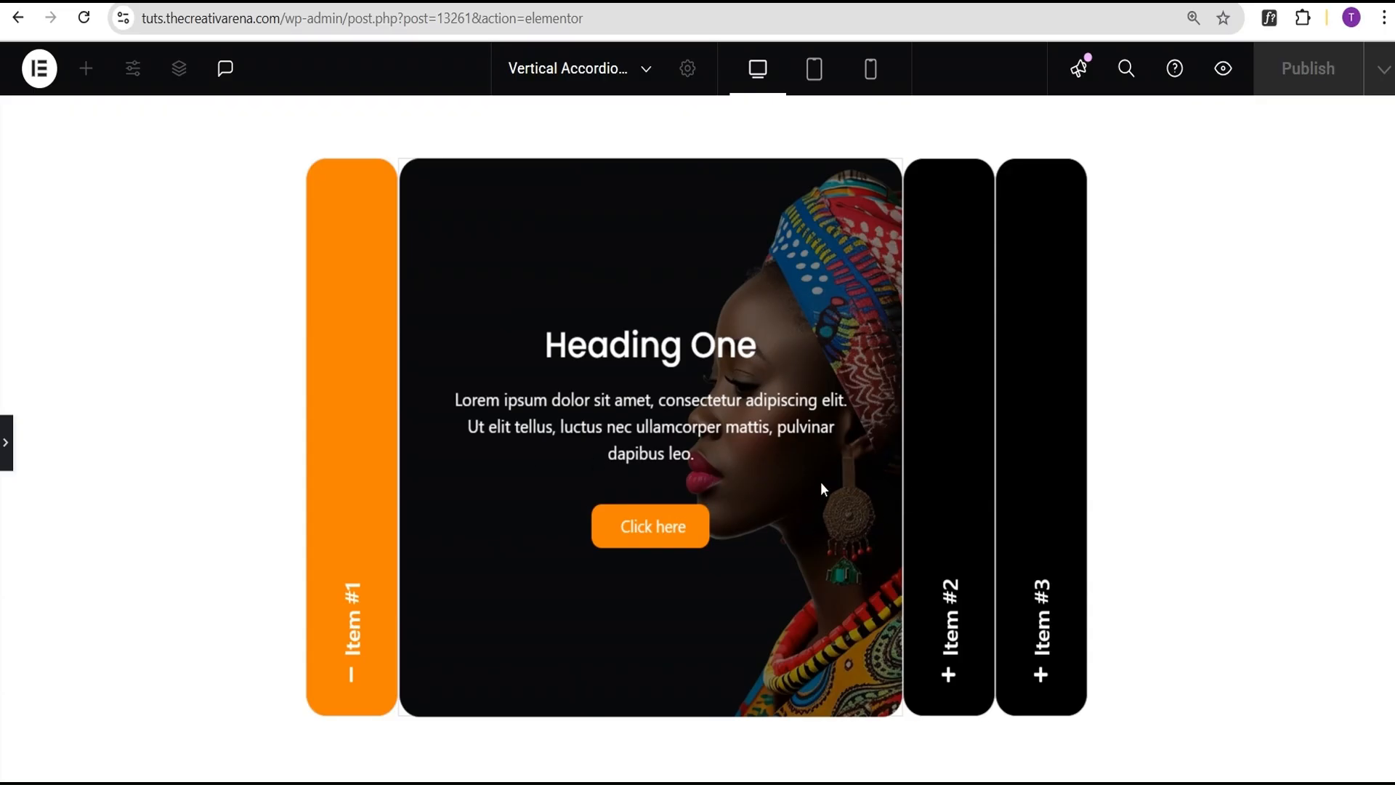
- Set the Accordion's space between items and its distance from content to 20 px each
click(6, 442)
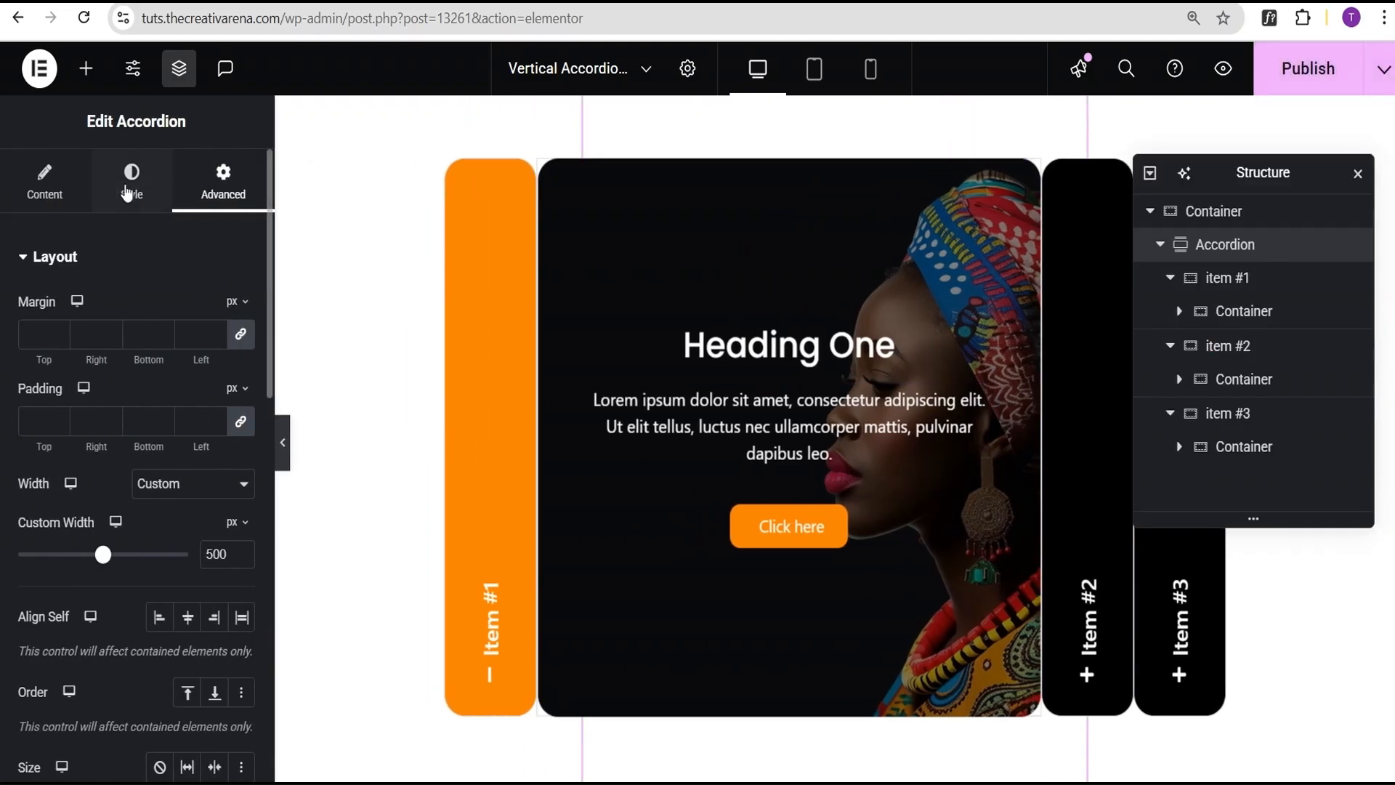
click(129, 190)
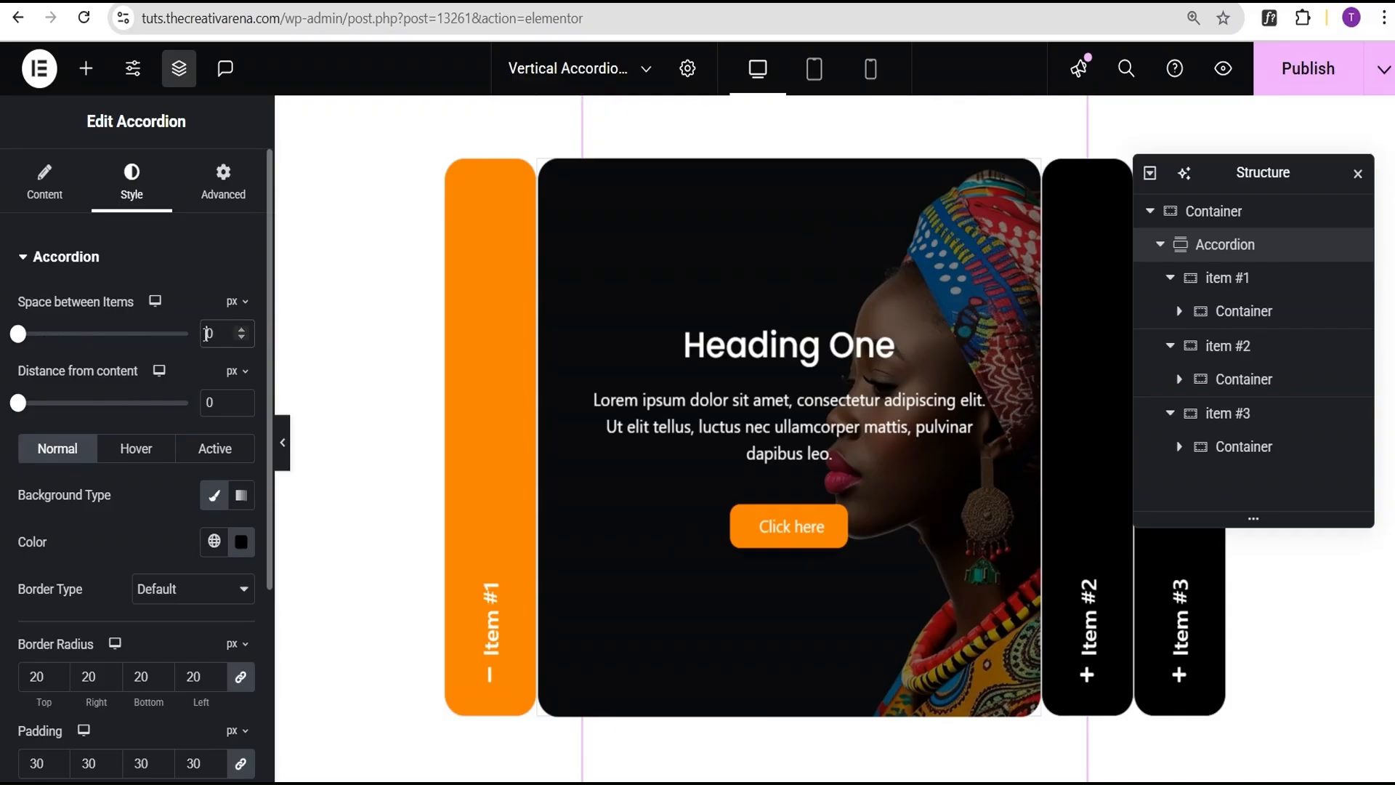
text(2)
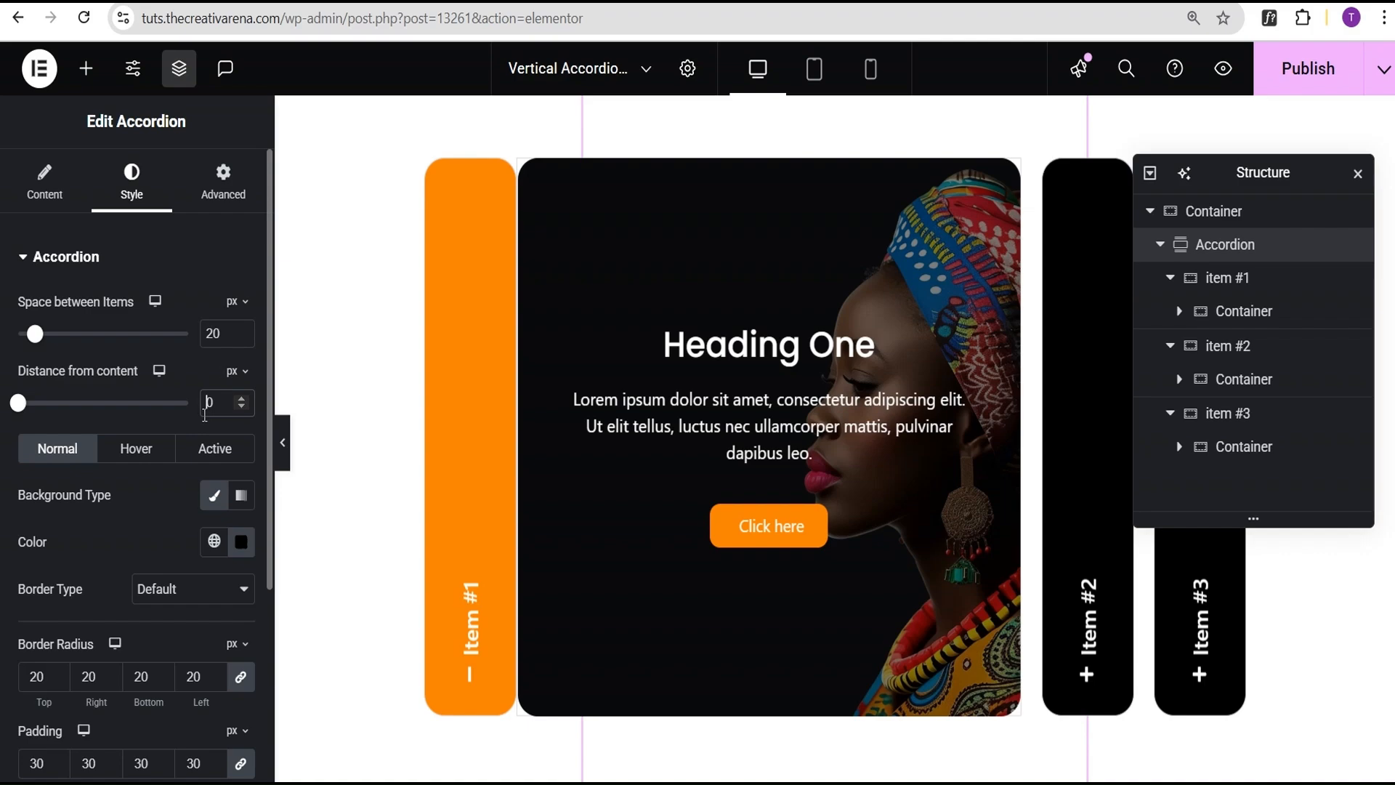
text(2)
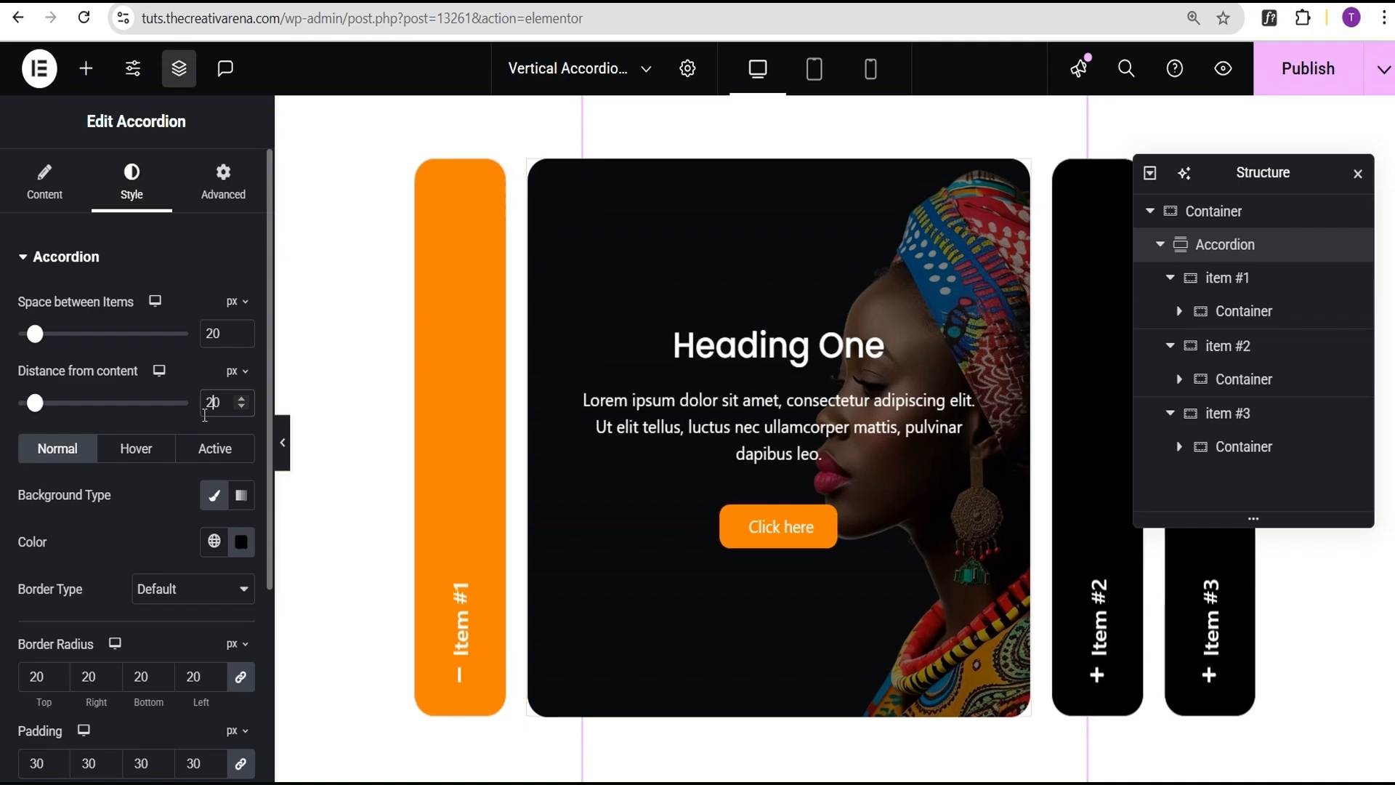
- Examine the spaced accordion with the editing panels hidden by opening and closing its items and checking the area around it
click(282, 443)
click(964, 509)
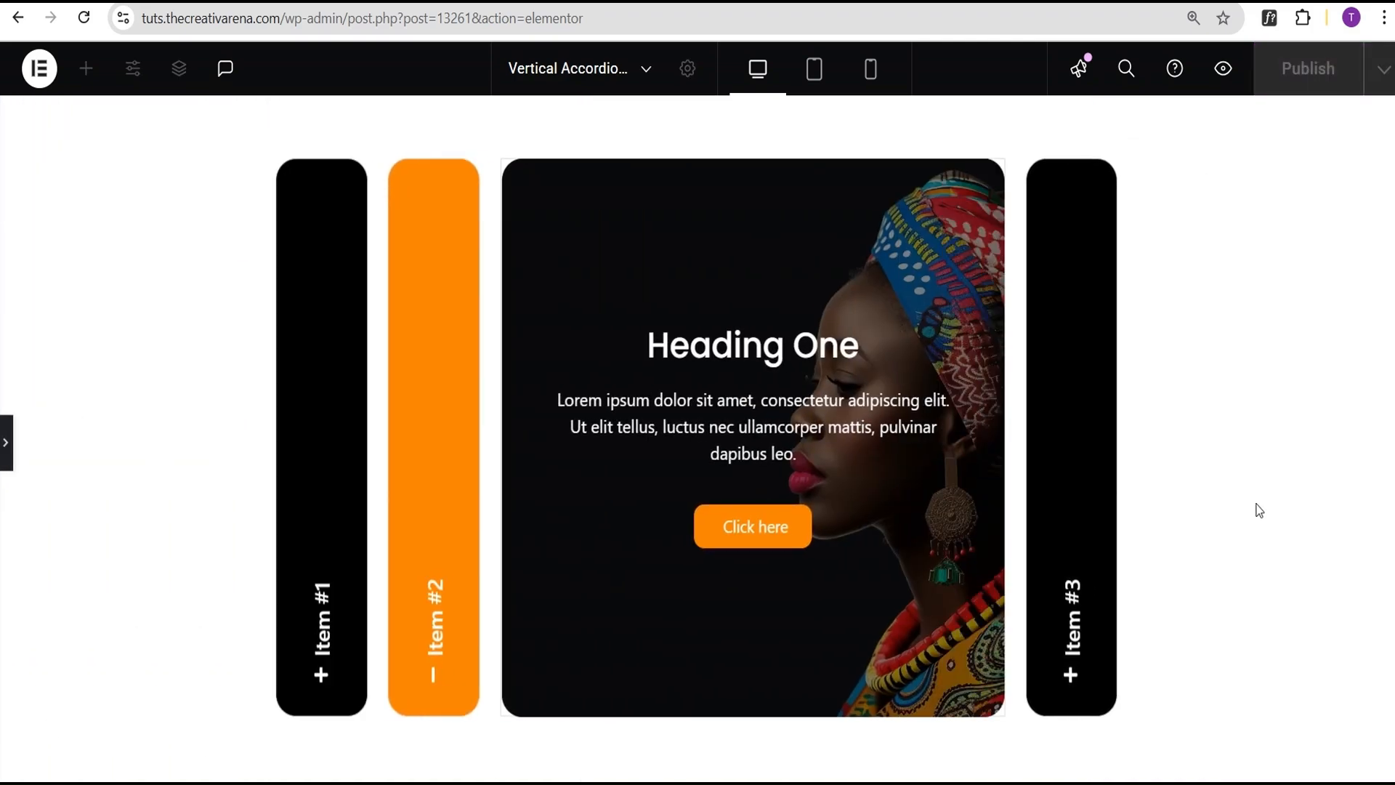
click(1086, 465)
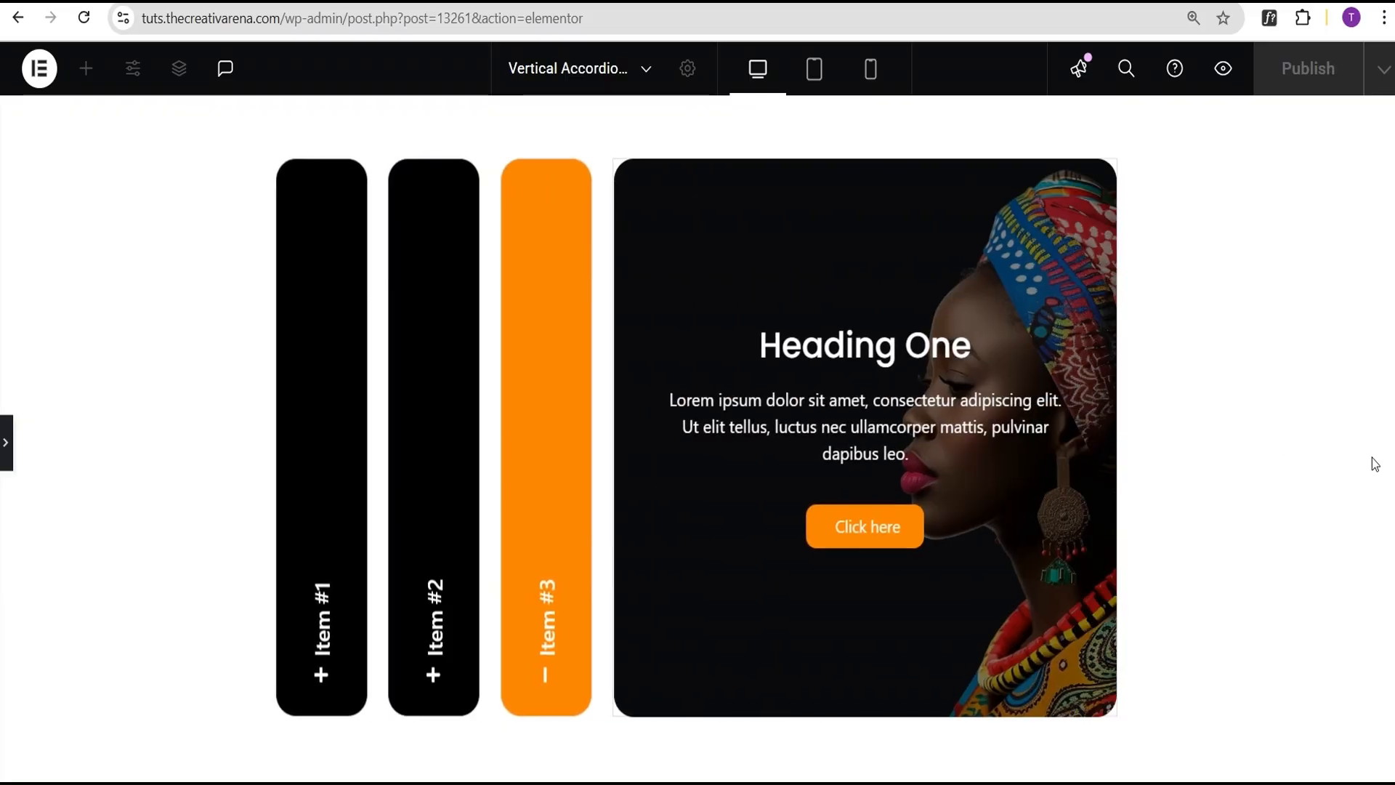
click(546, 440)
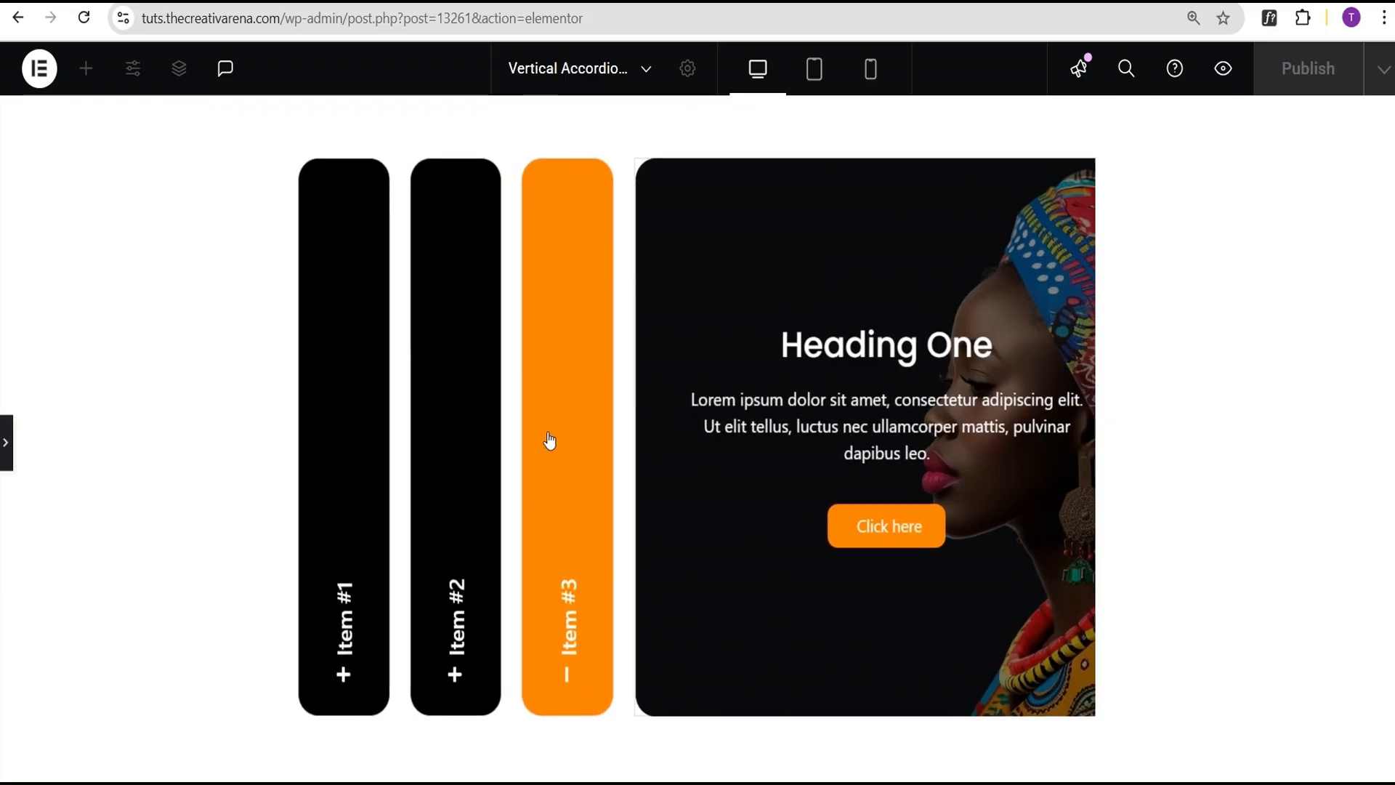
click(581, 430)
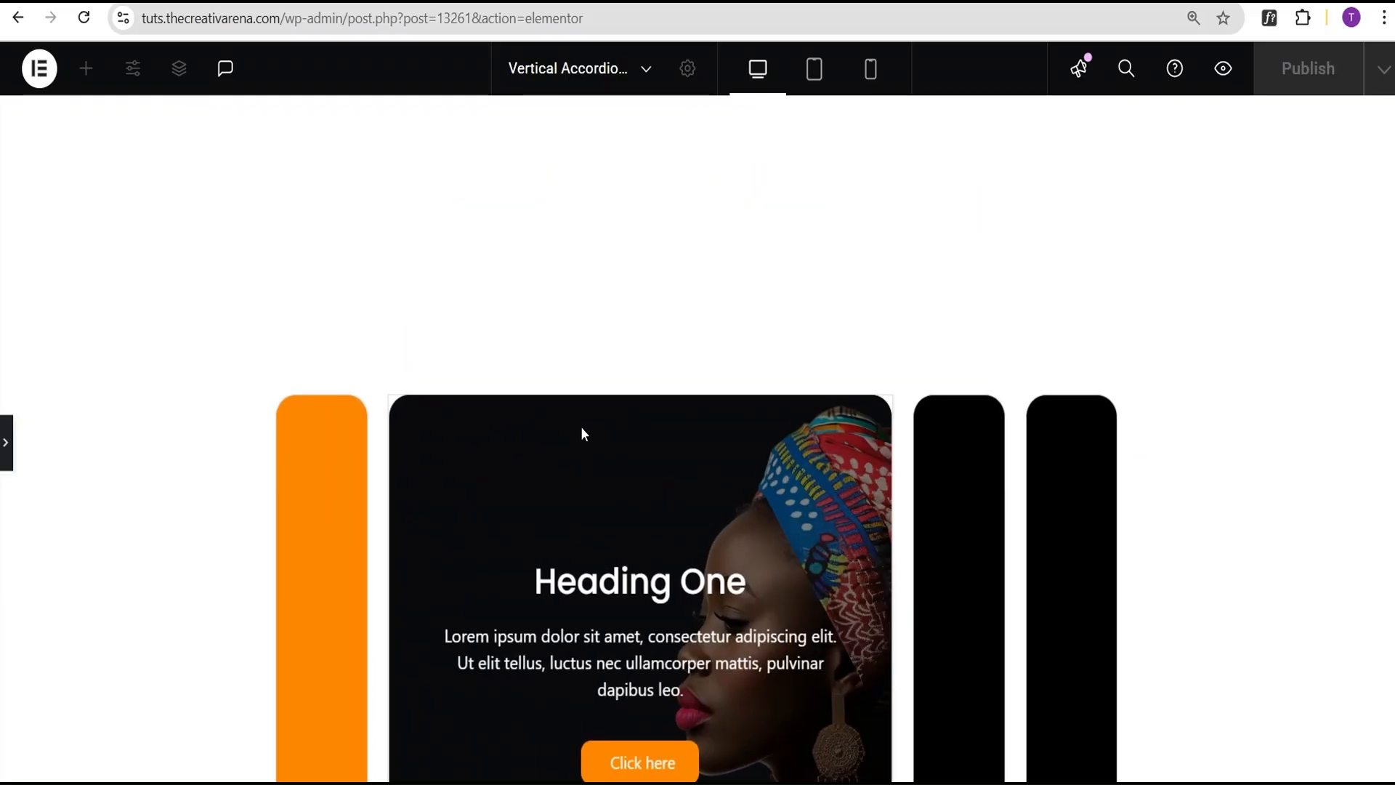
scroll(712, 486, up, 2)
scroll(506, 479, down, 2)
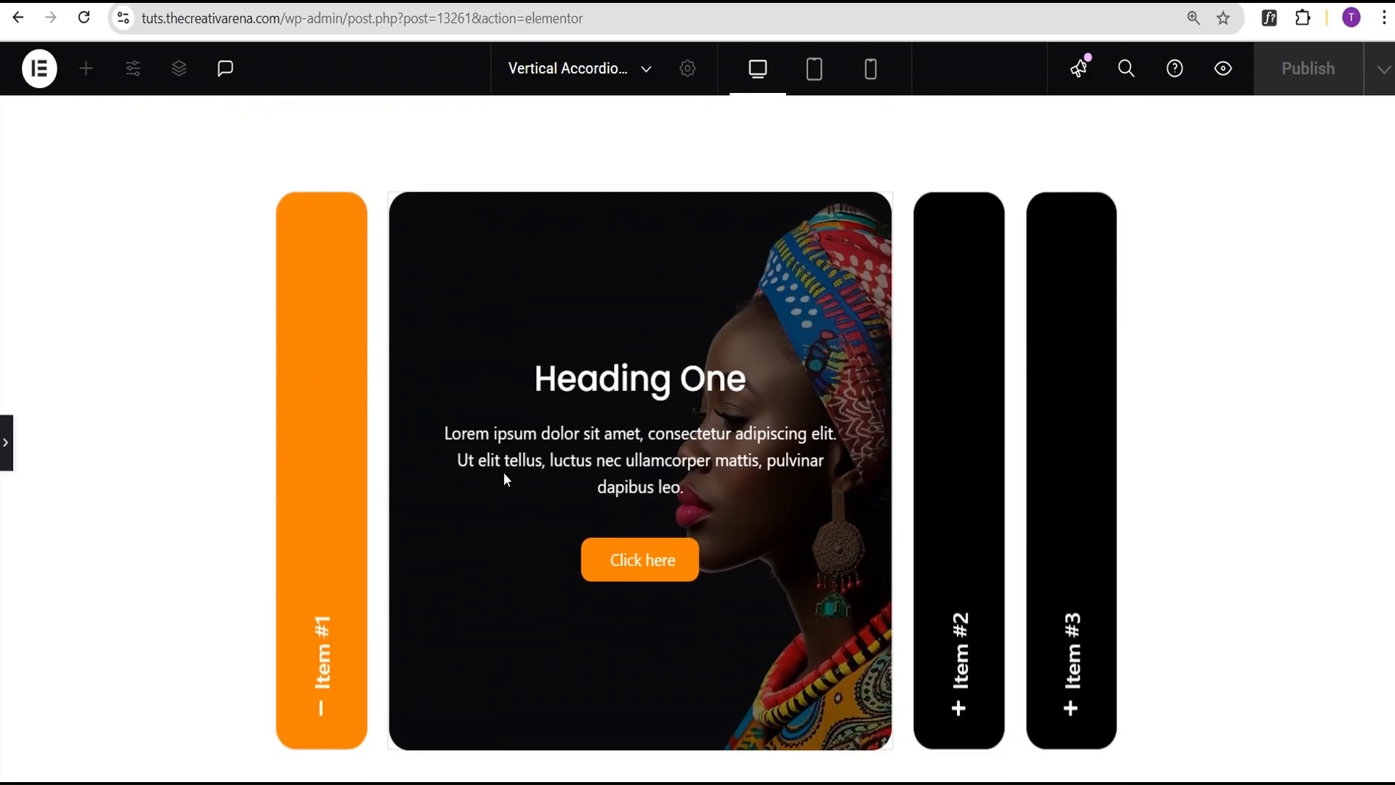
click(989, 367)
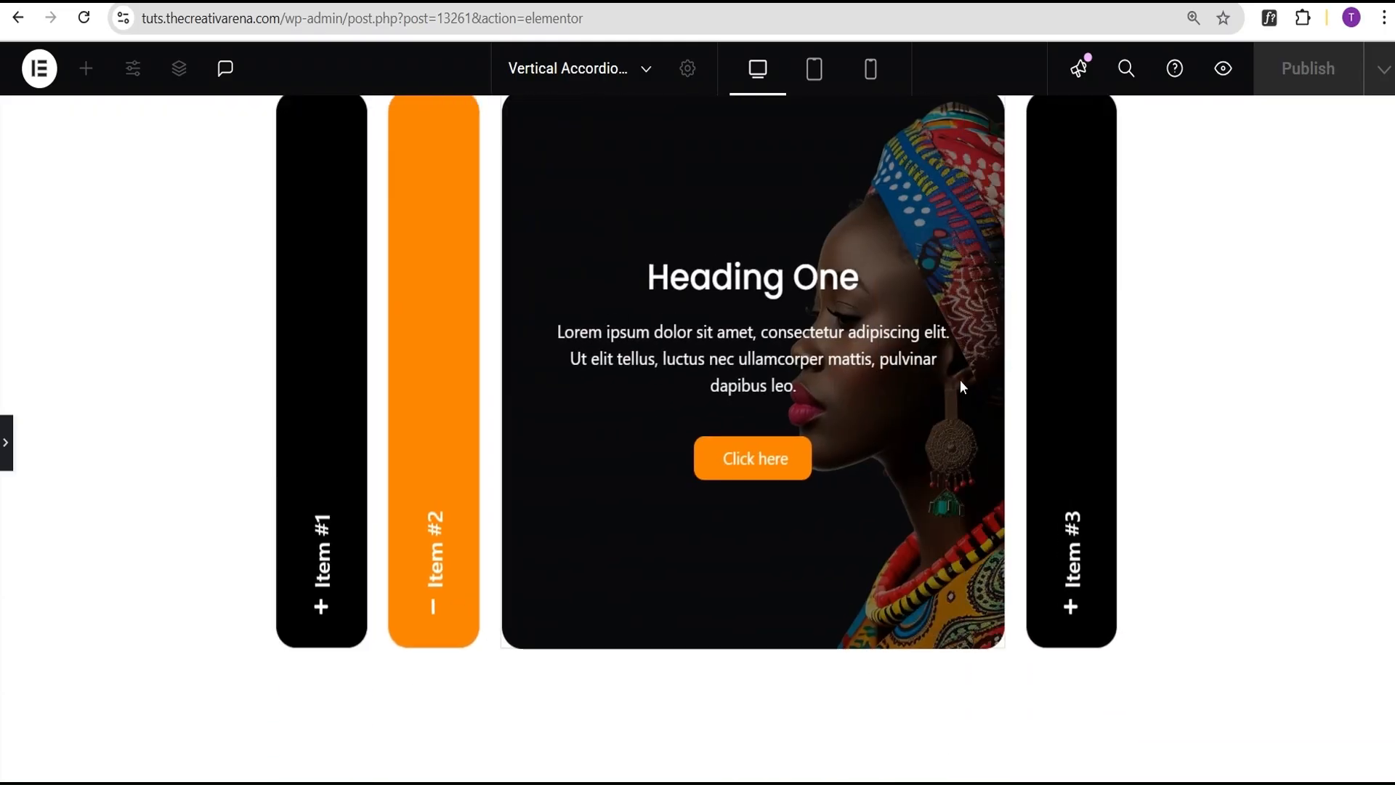
click(1059, 366)
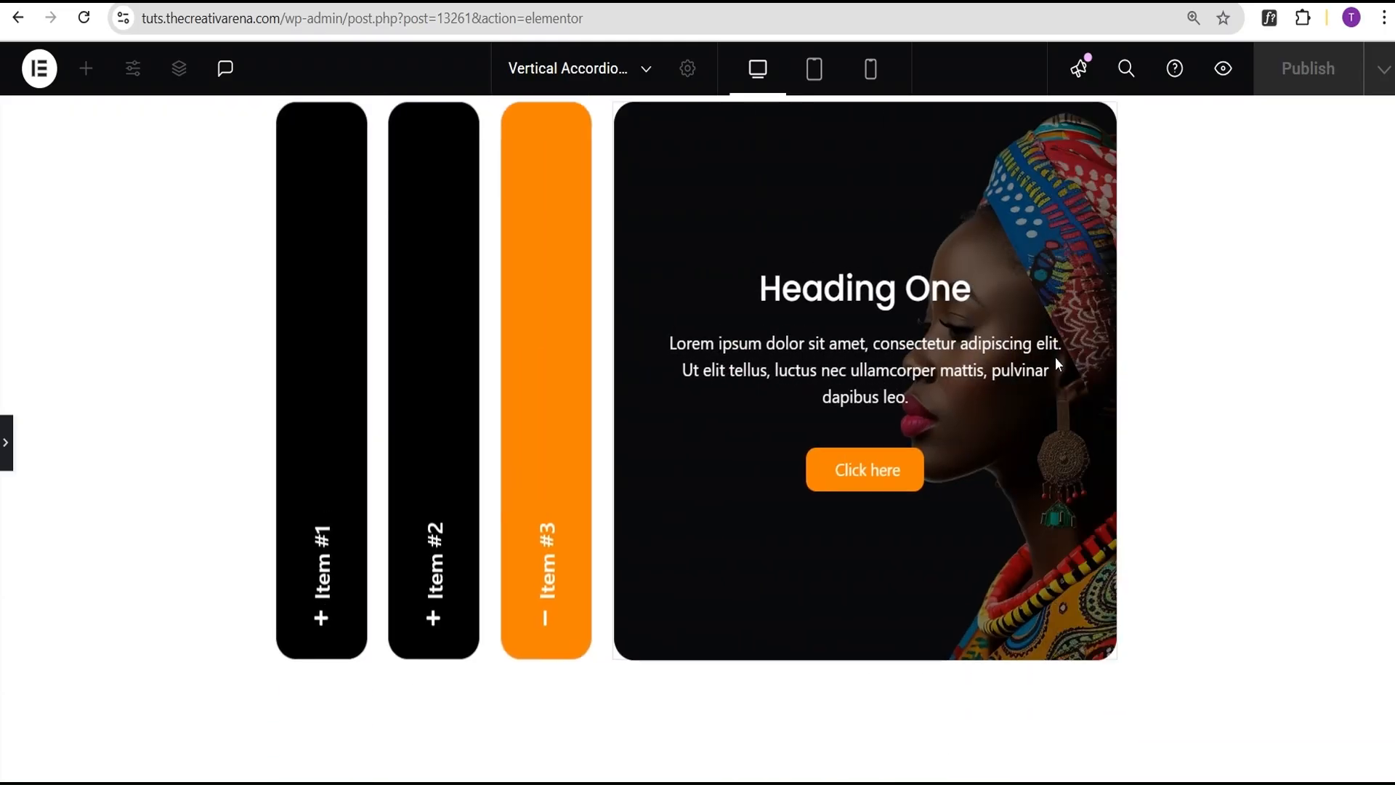
- Close item #3, open item #1 and check the empty space above and below the accordion
click(549, 377)
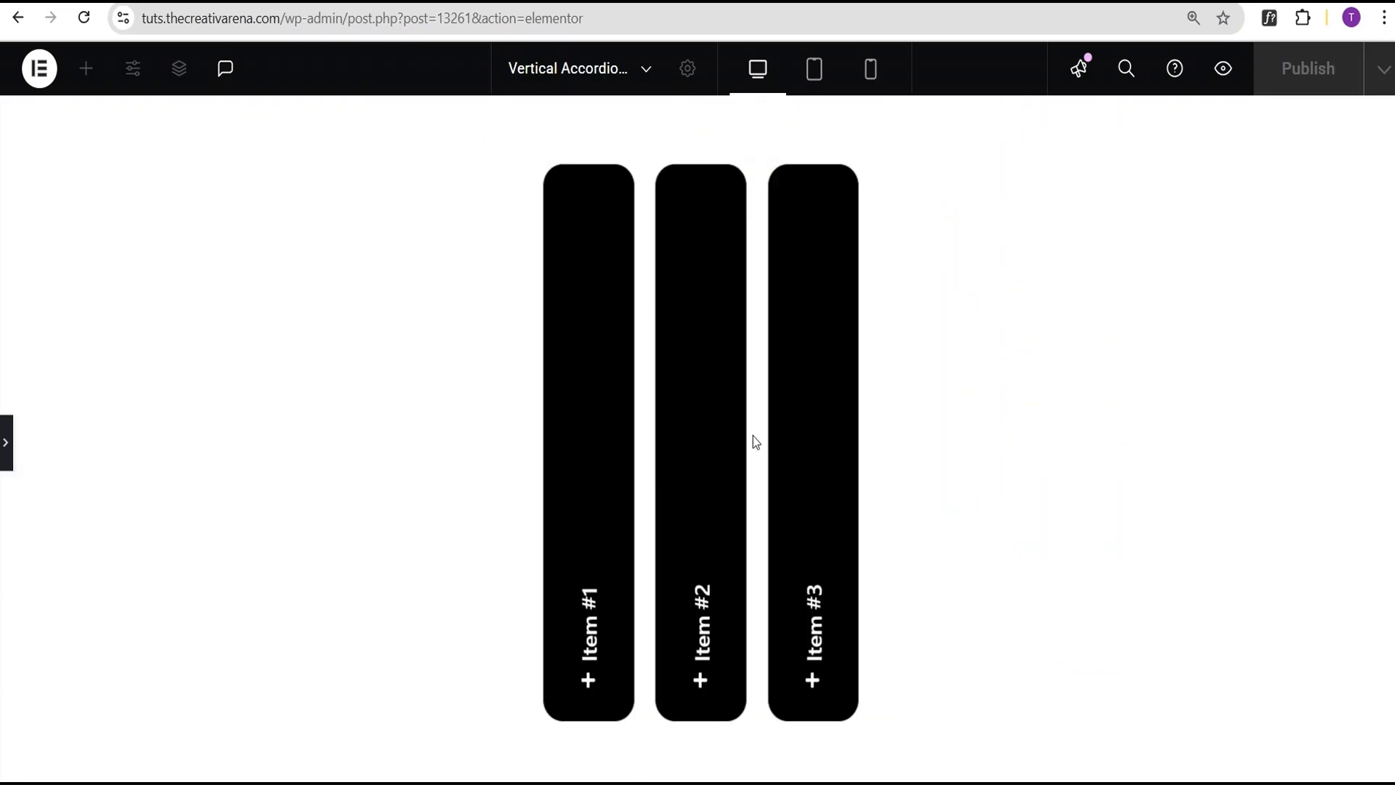
click(599, 450)
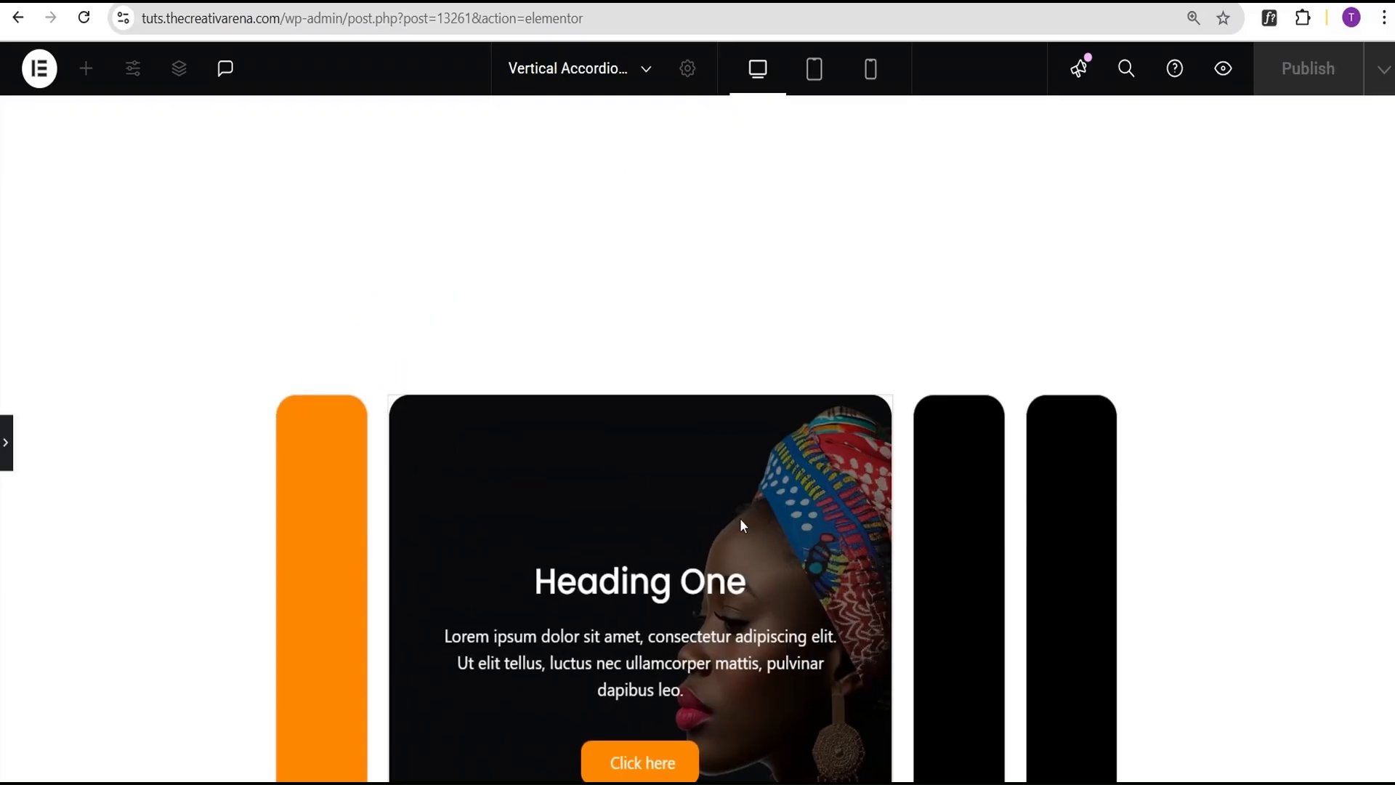
scroll(740, 523, down, 4)
scroll(734, 530, up, 3)
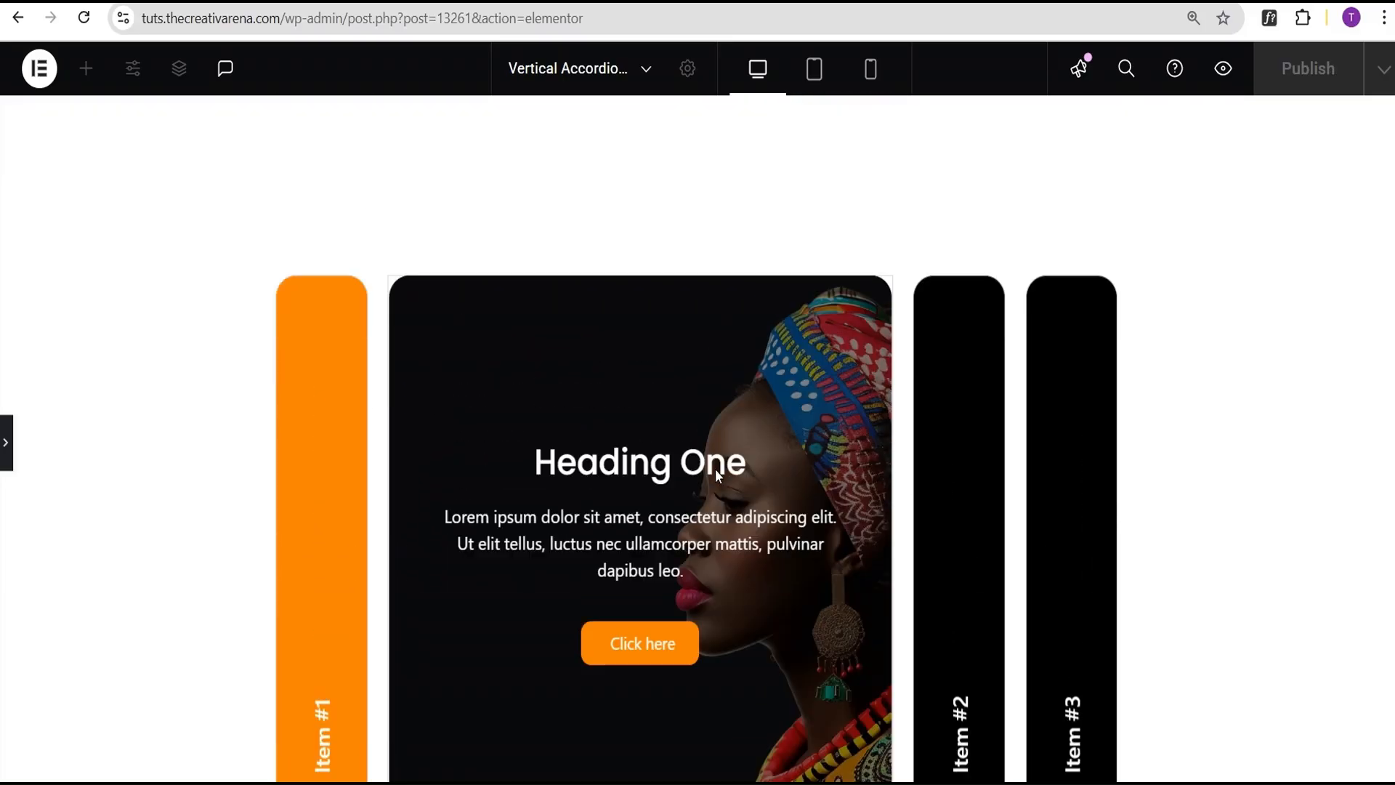
scroll(38, 458, up, 2)
scroll(286, 456, down, 5)
- Bring back the editing panels and set the Accordion's position to Absolute
click(7, 443)
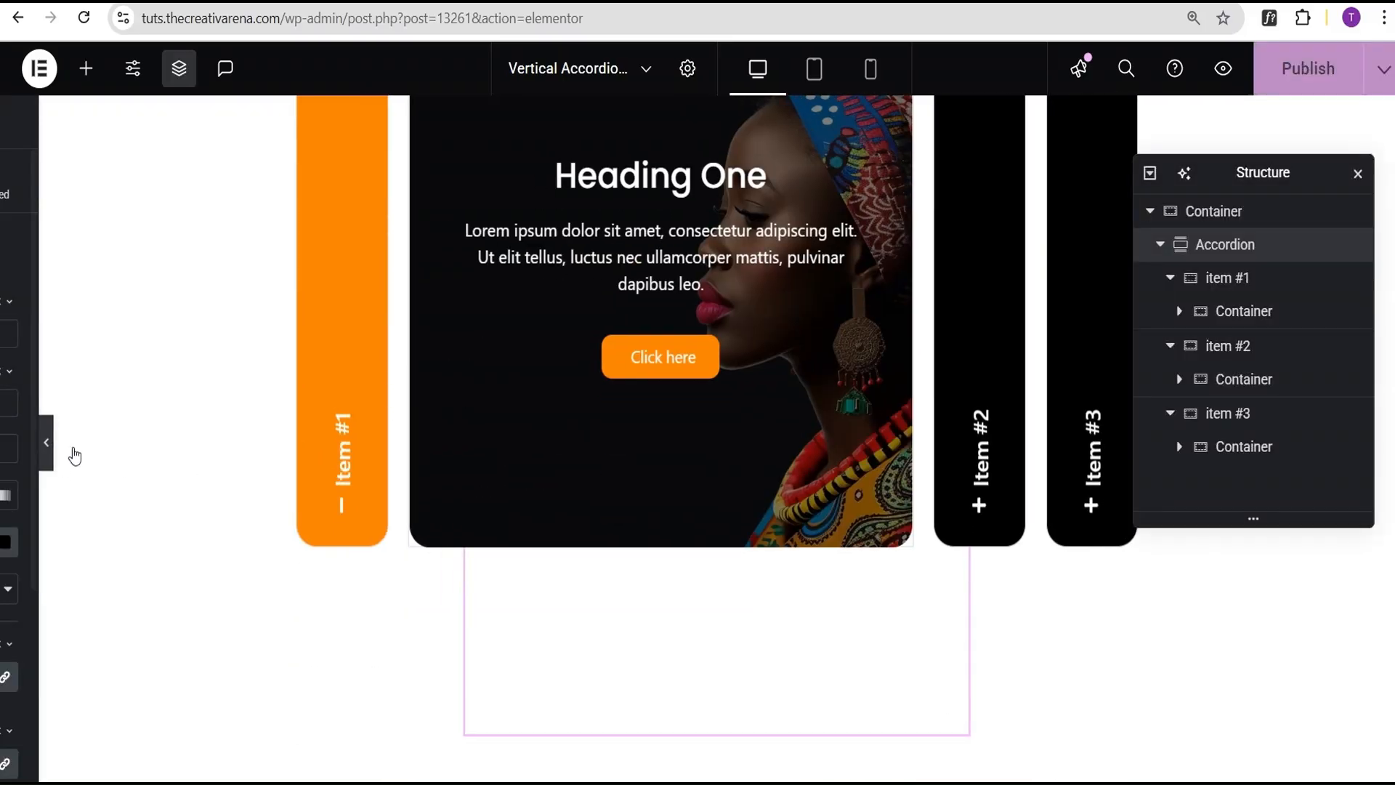
click(1158, 244)
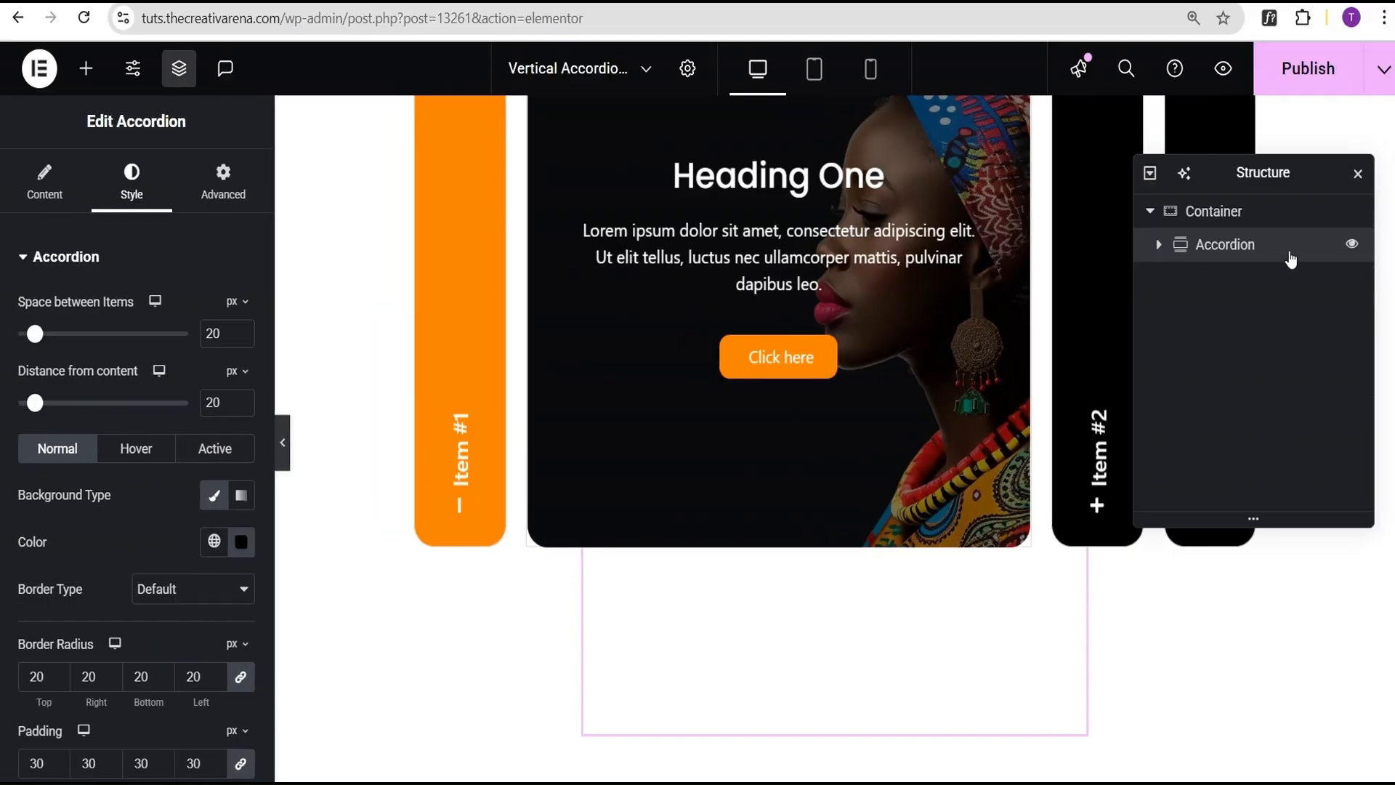
click(223, 179)
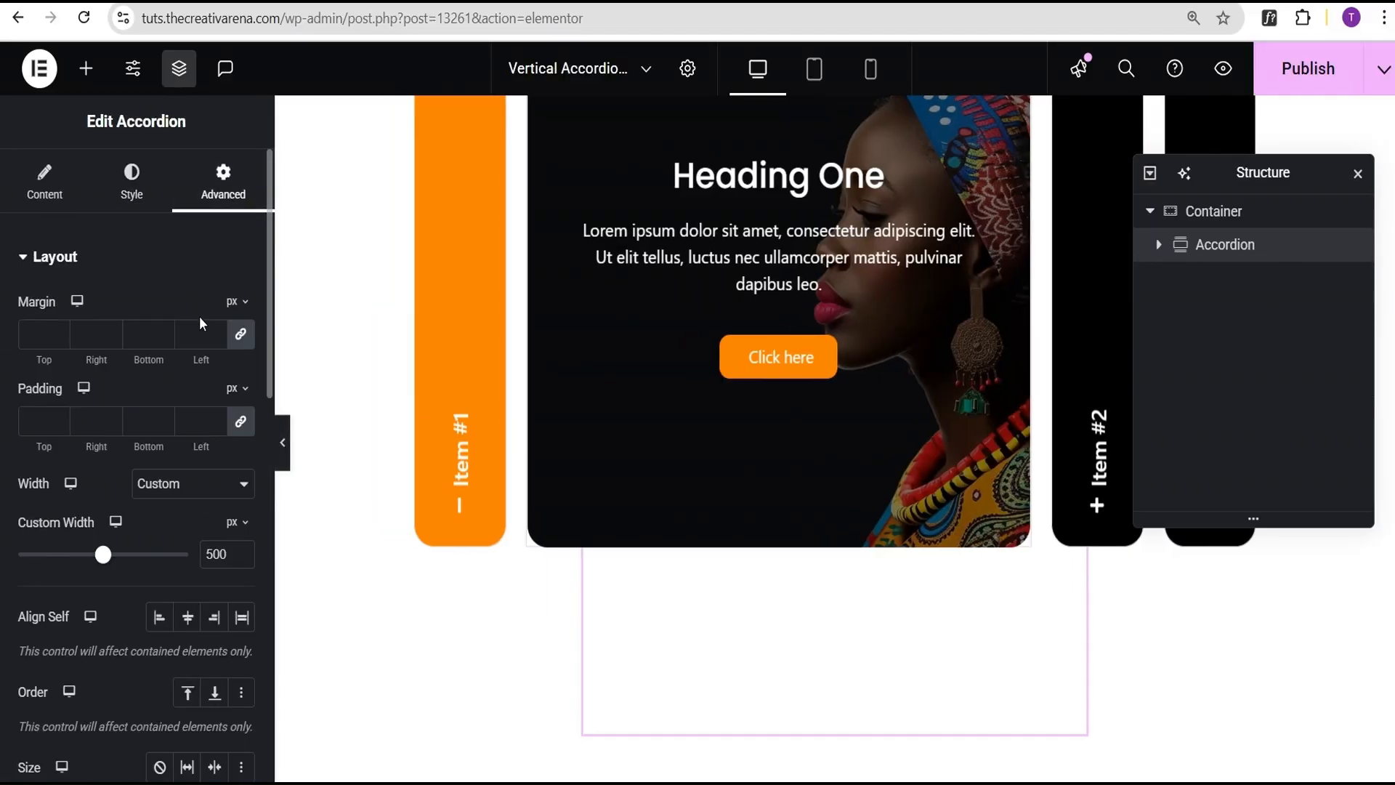
scroll(199, 316, down, 8)
click(174, 231)
click(185, 281)
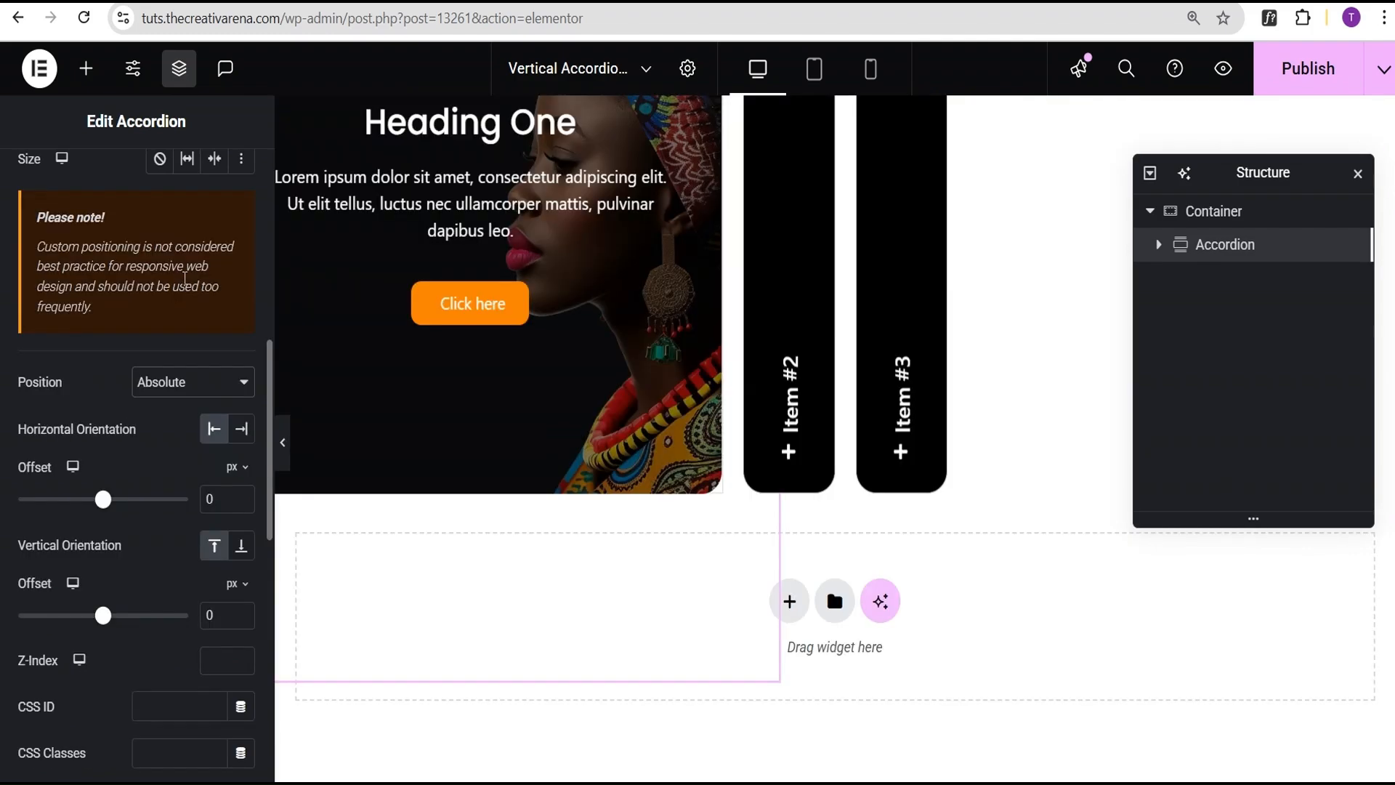
- Clear the Accordion's horizontal and vertical position offsets
scroll(174, 436, down, 2)
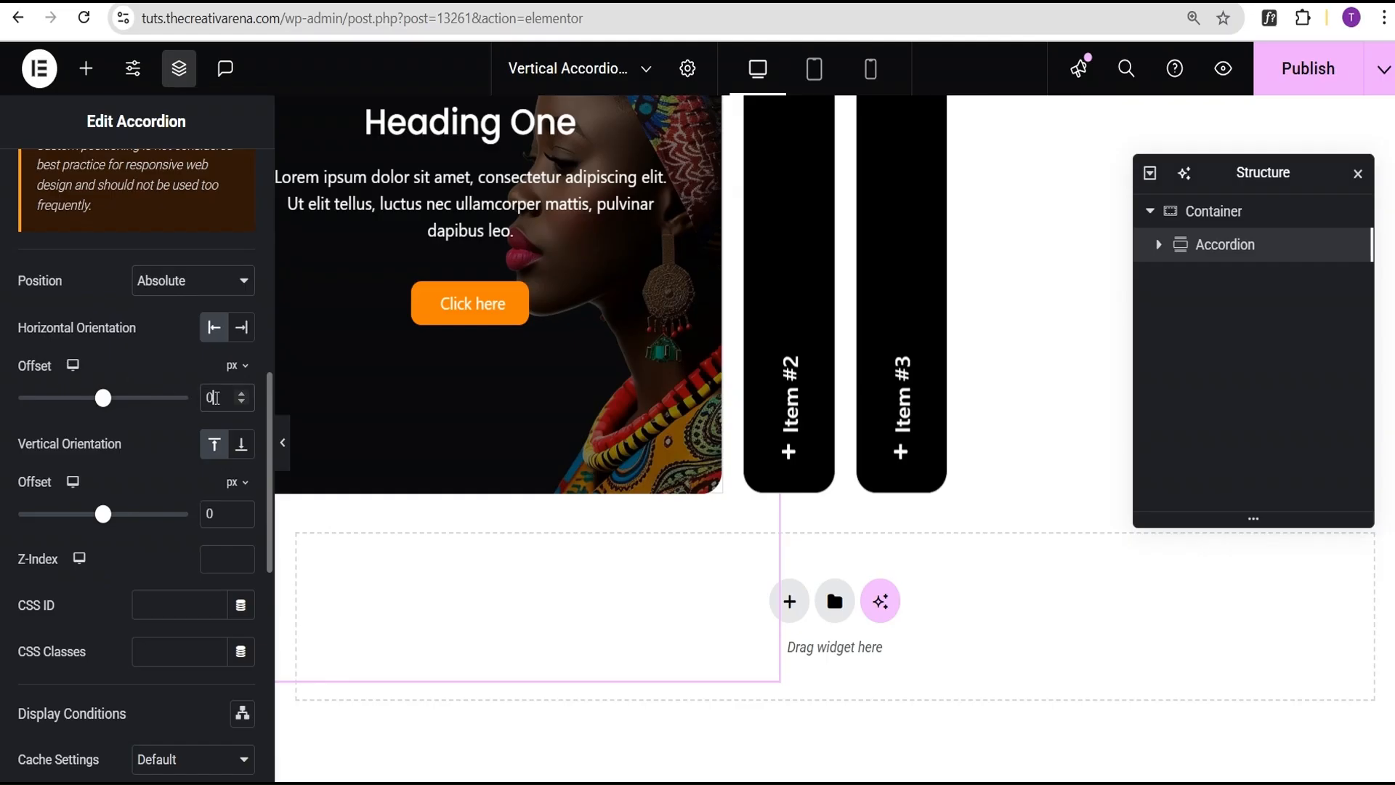
click(217, 399)
key(BackSpace)
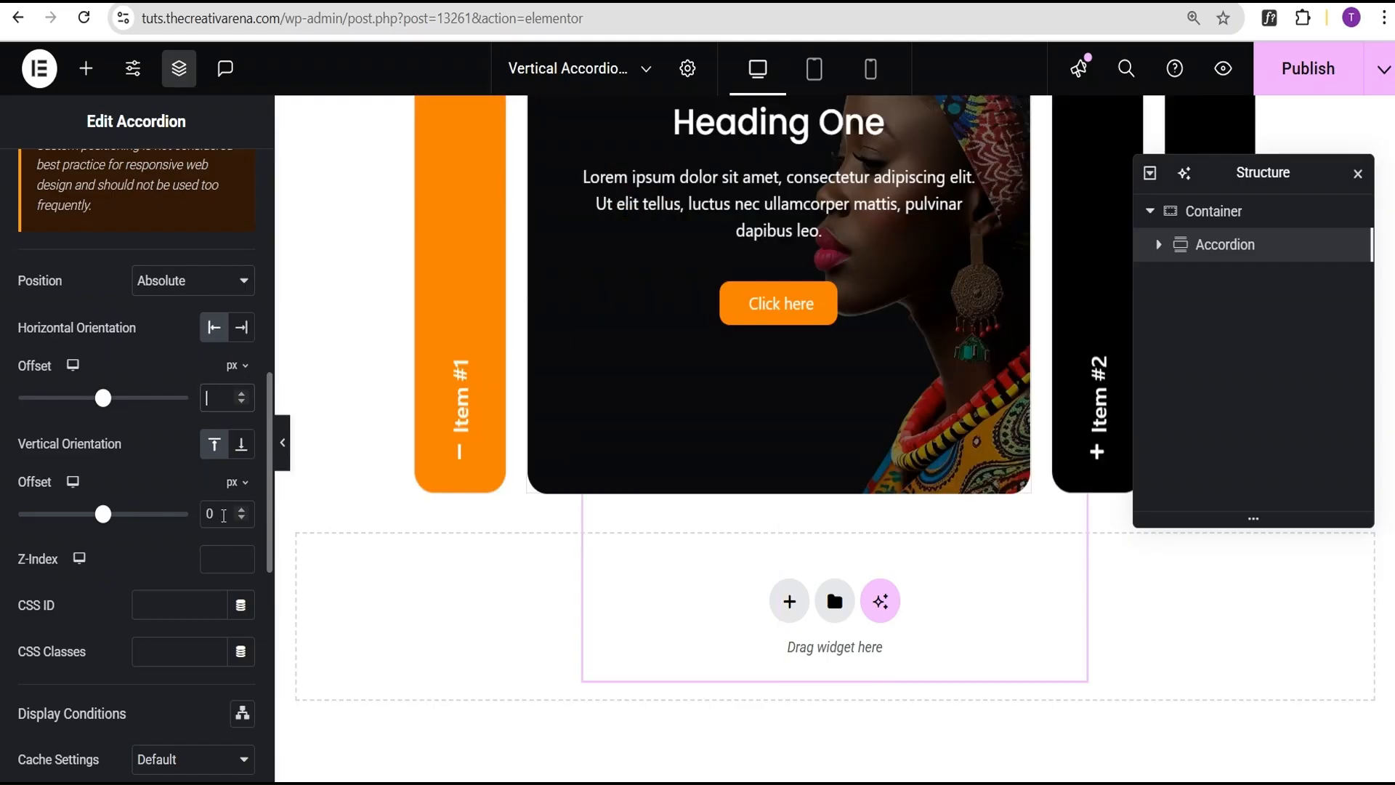
key(BackSpace)
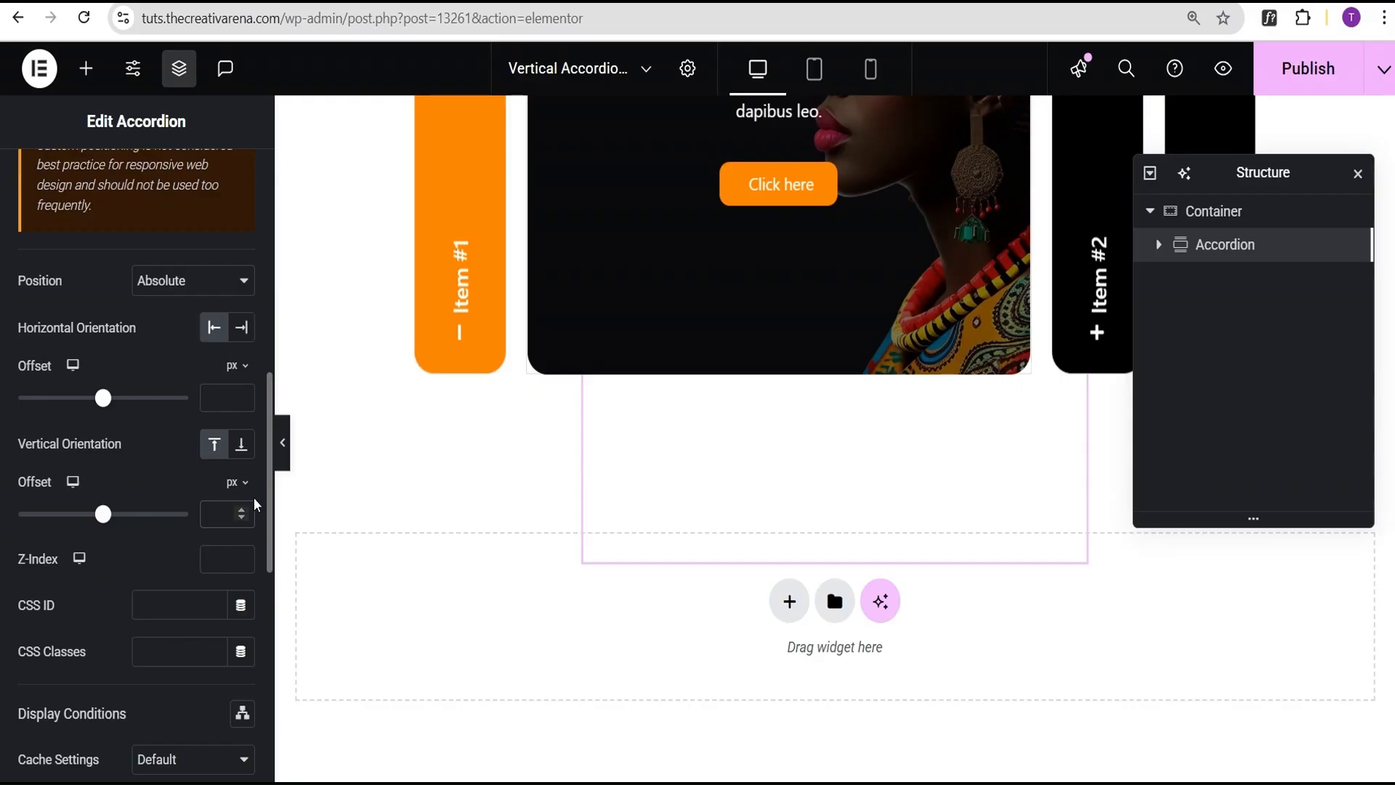
scroll(427, 446, up, 5)
- Test the repositioned accordion with the editing panels hidden by opening items #2 and #3, closing #3, and opening #1, #2 and #3 in turn
click(283, 443)
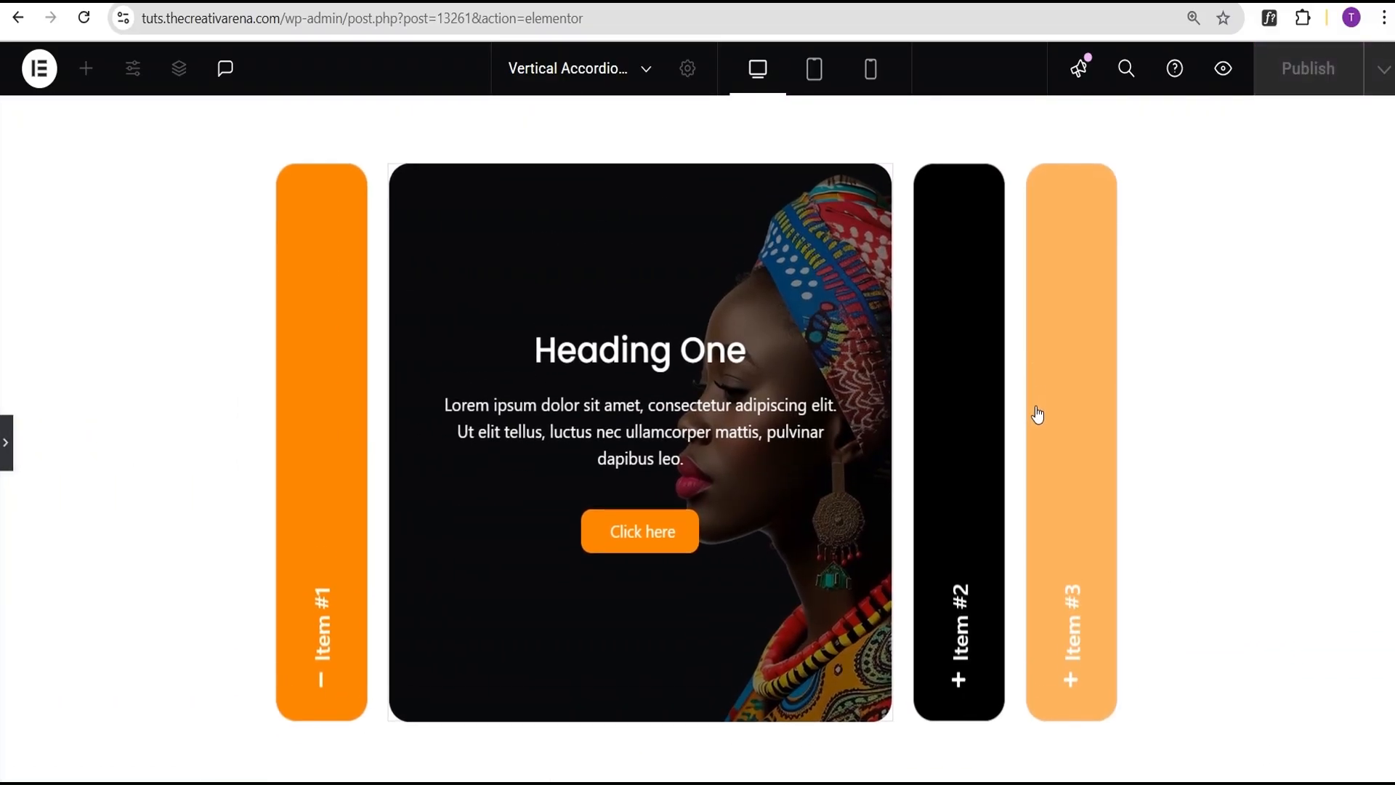
click(944, 428)
click(1062, 404)
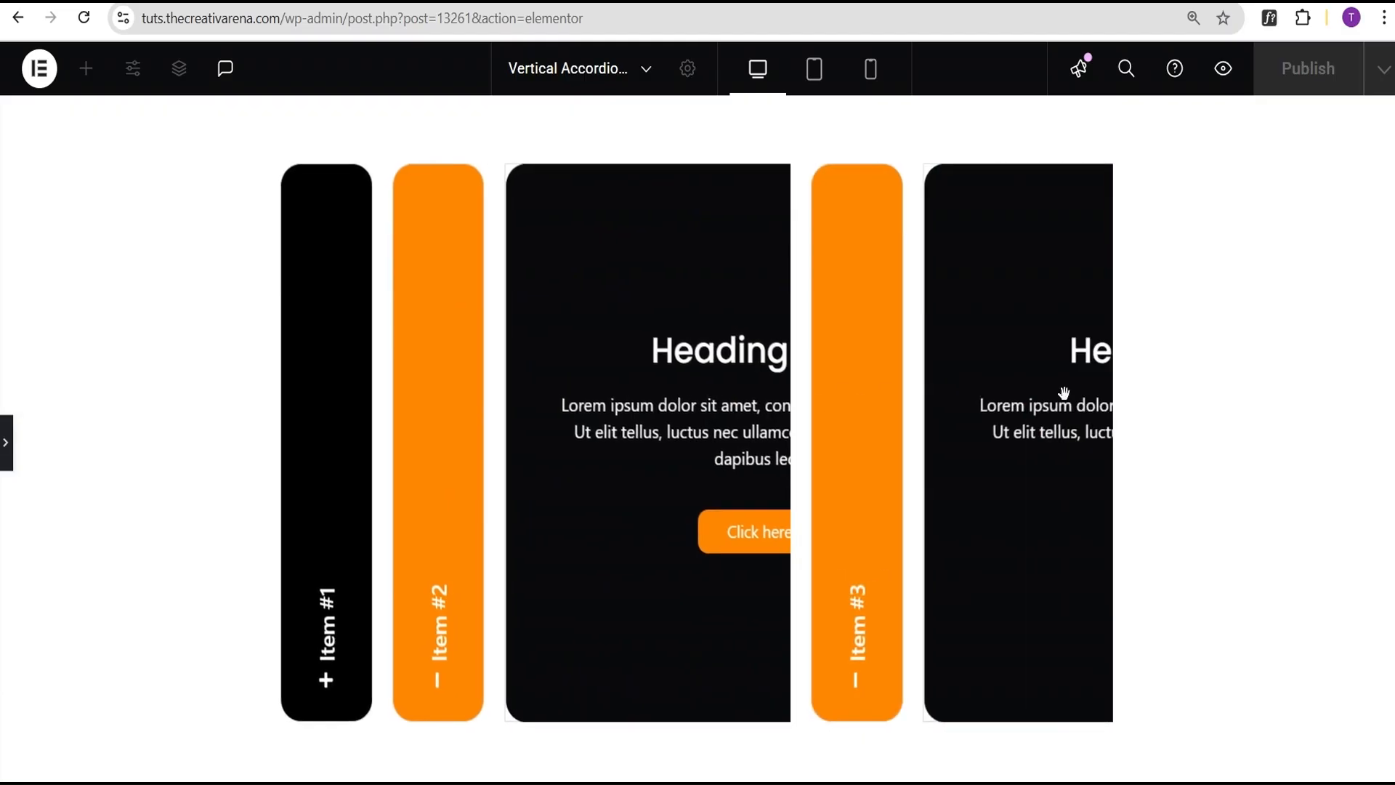
click(541, 446)
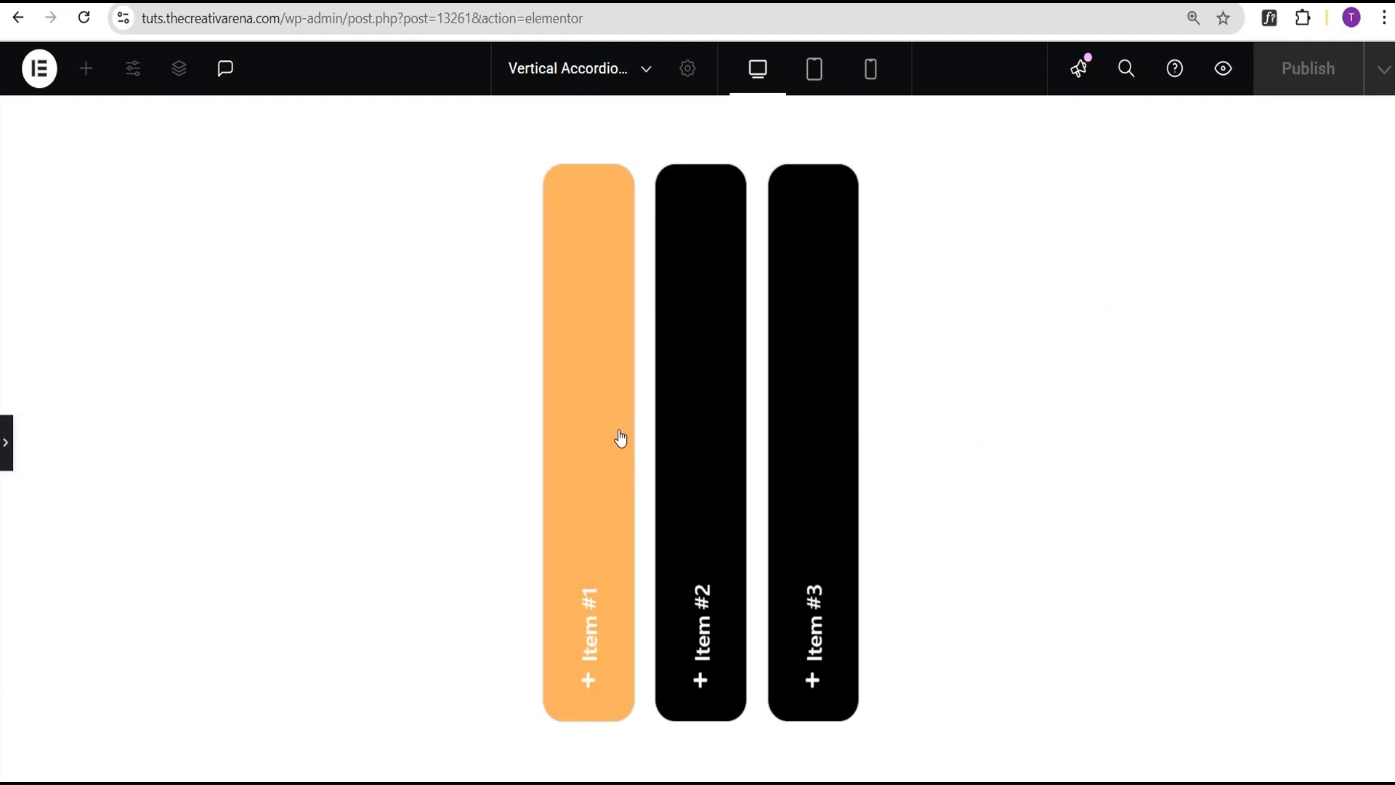
click(600, 431)
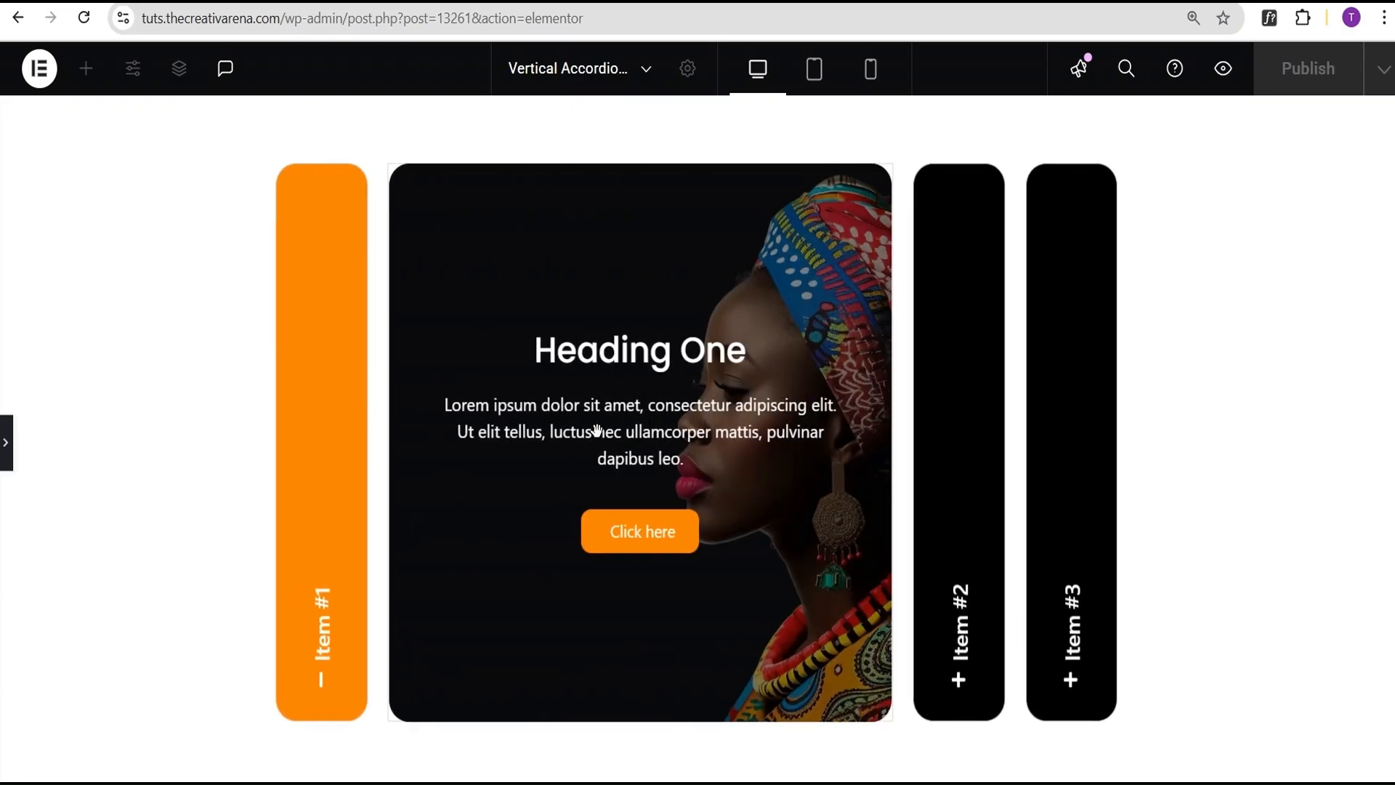
click(974, 443)
click(1046, 433)
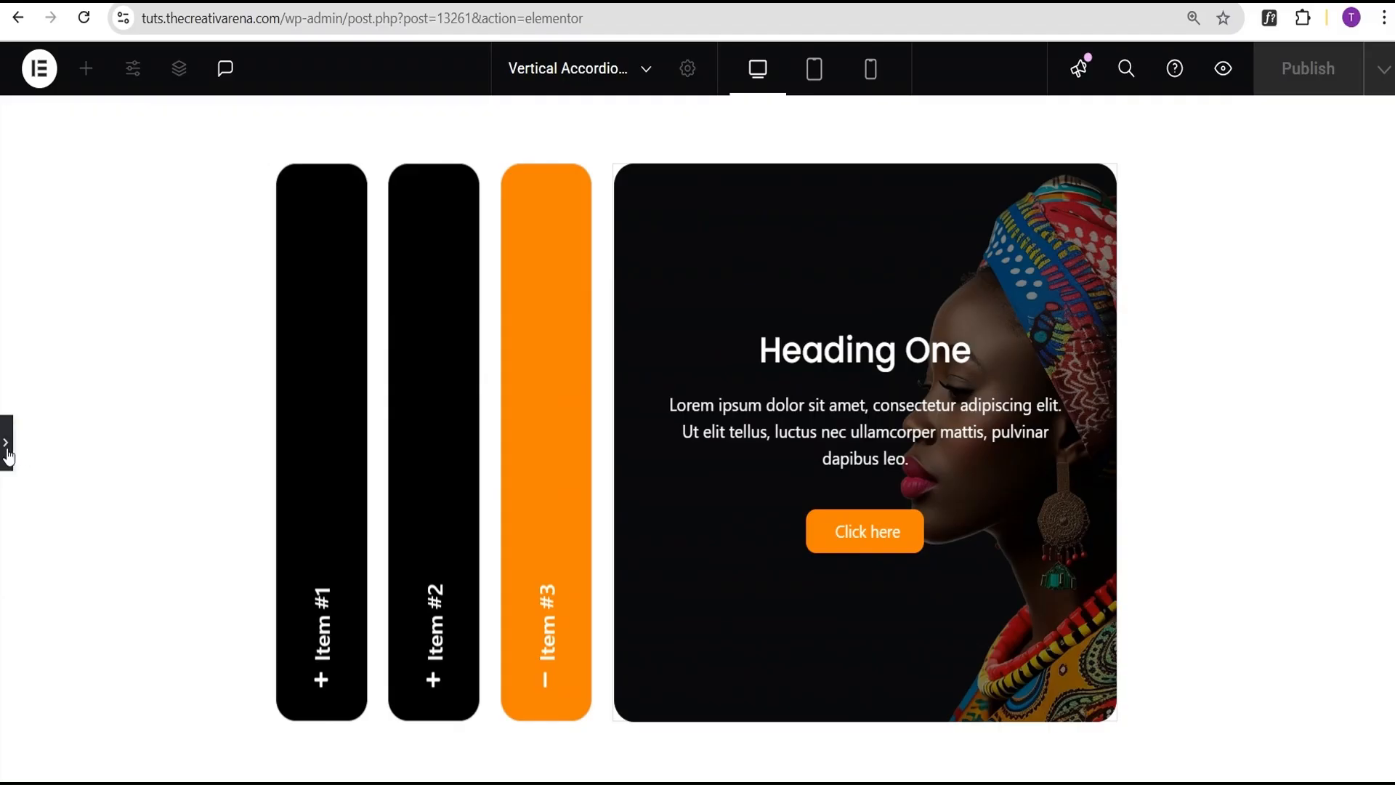
- Set the Accordion's animation duration to 600 ms in its interaction settings, trying items #2 and #1 first
click(6, 442)
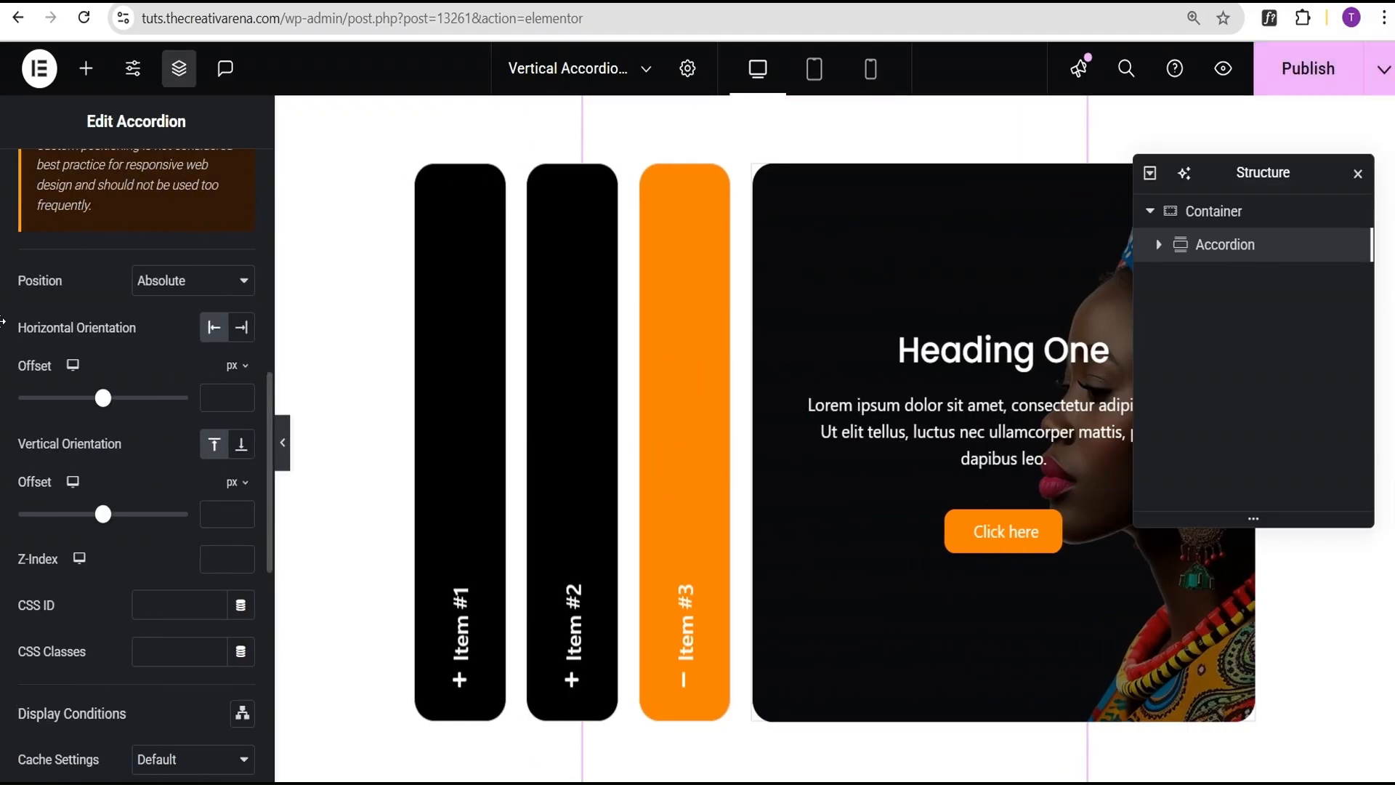
scroll(36, 251, up, 8)
click(48, 197)
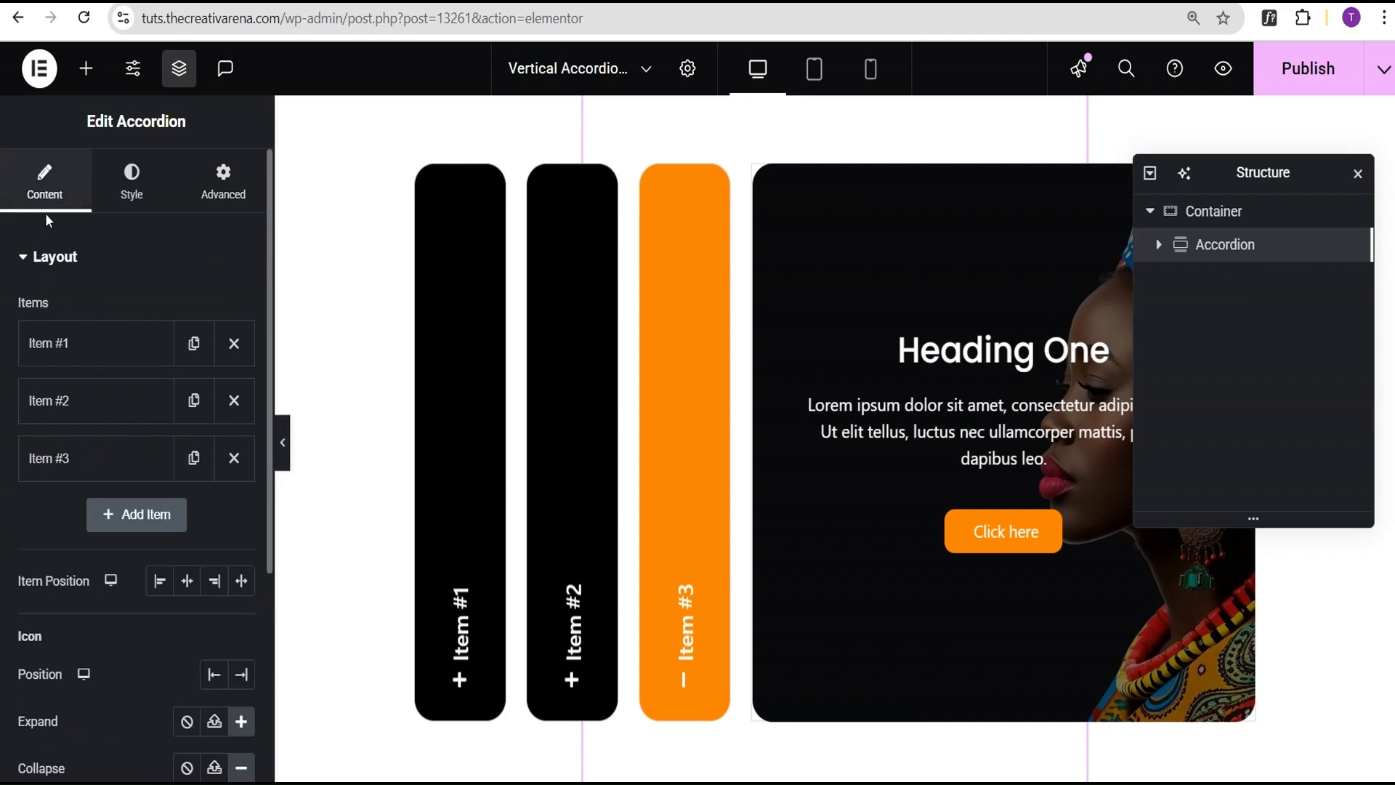
click(51, 260)
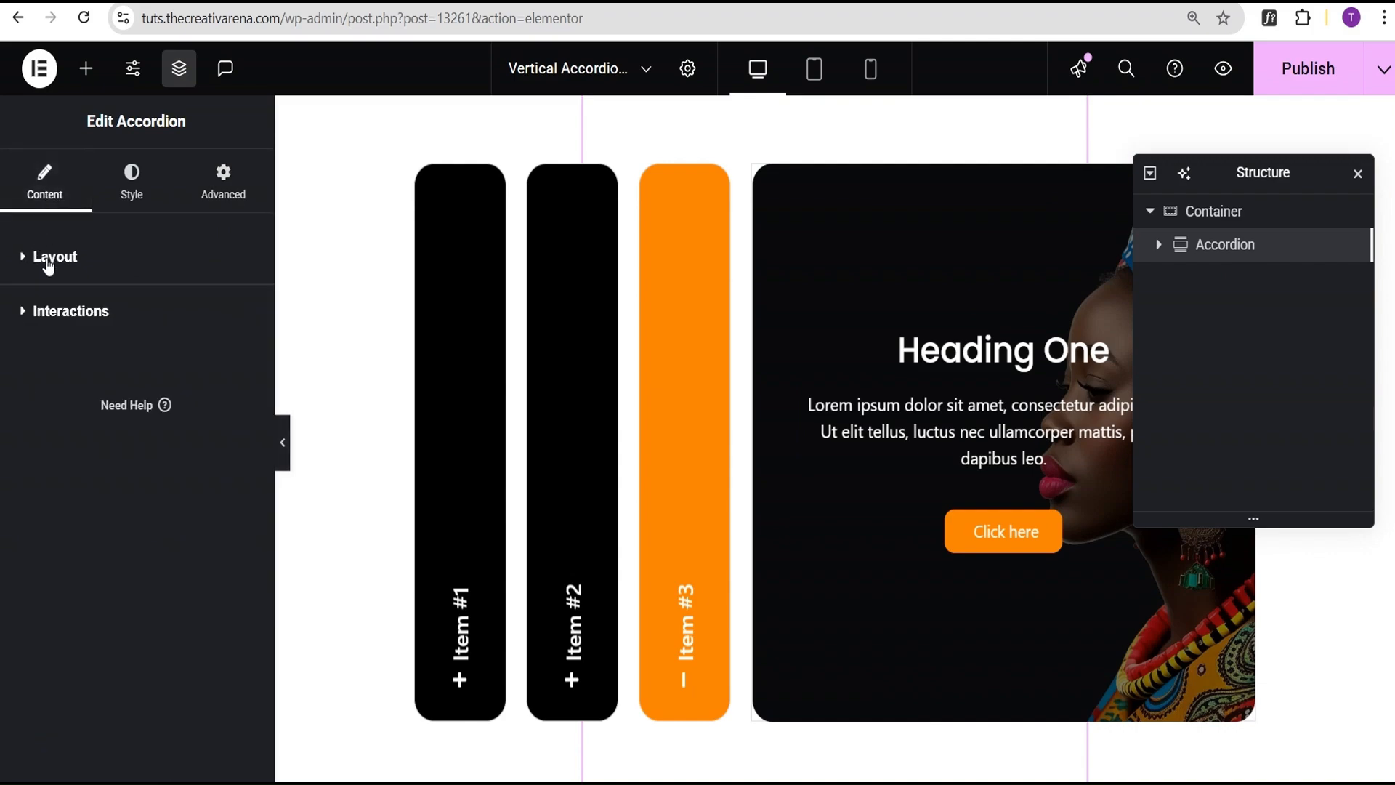
click(58, 310)
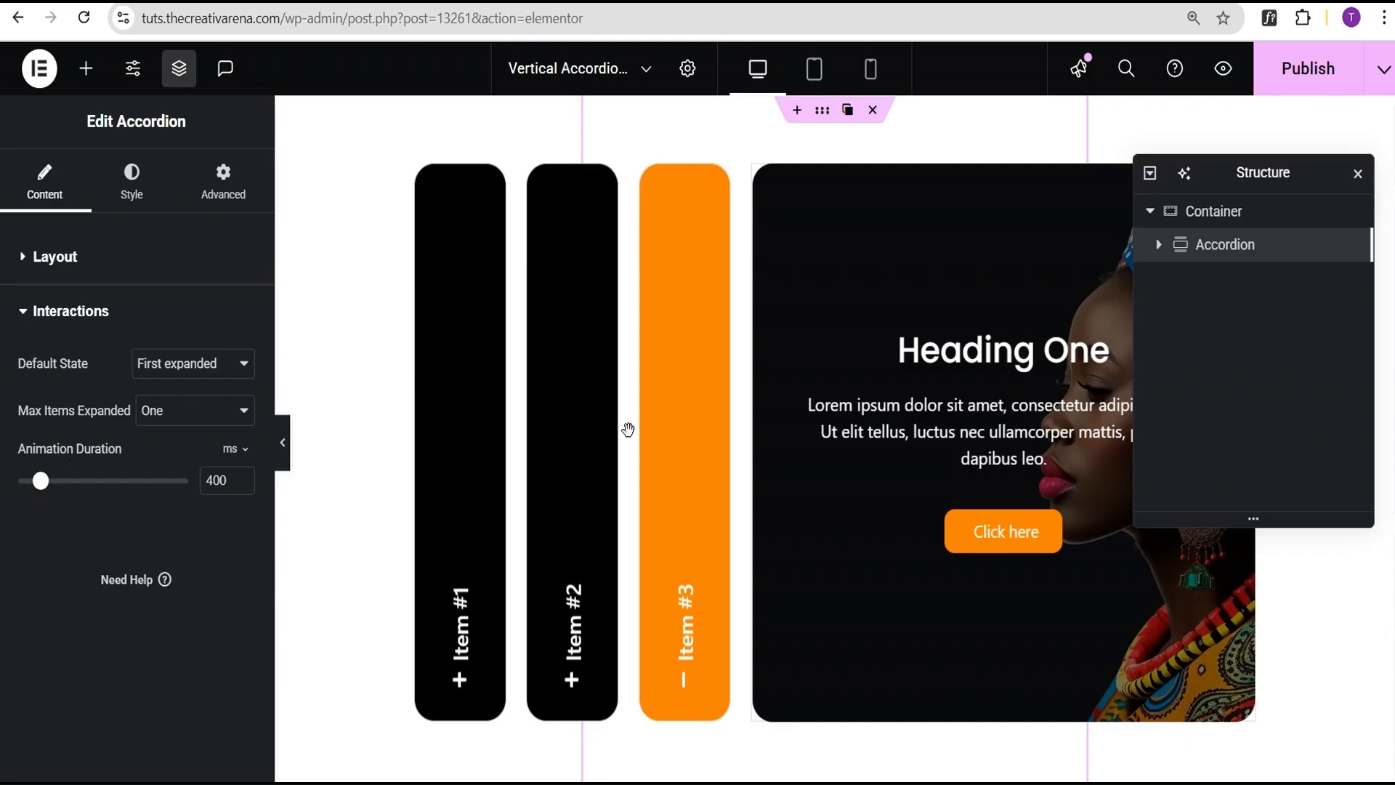
click(573, 436)
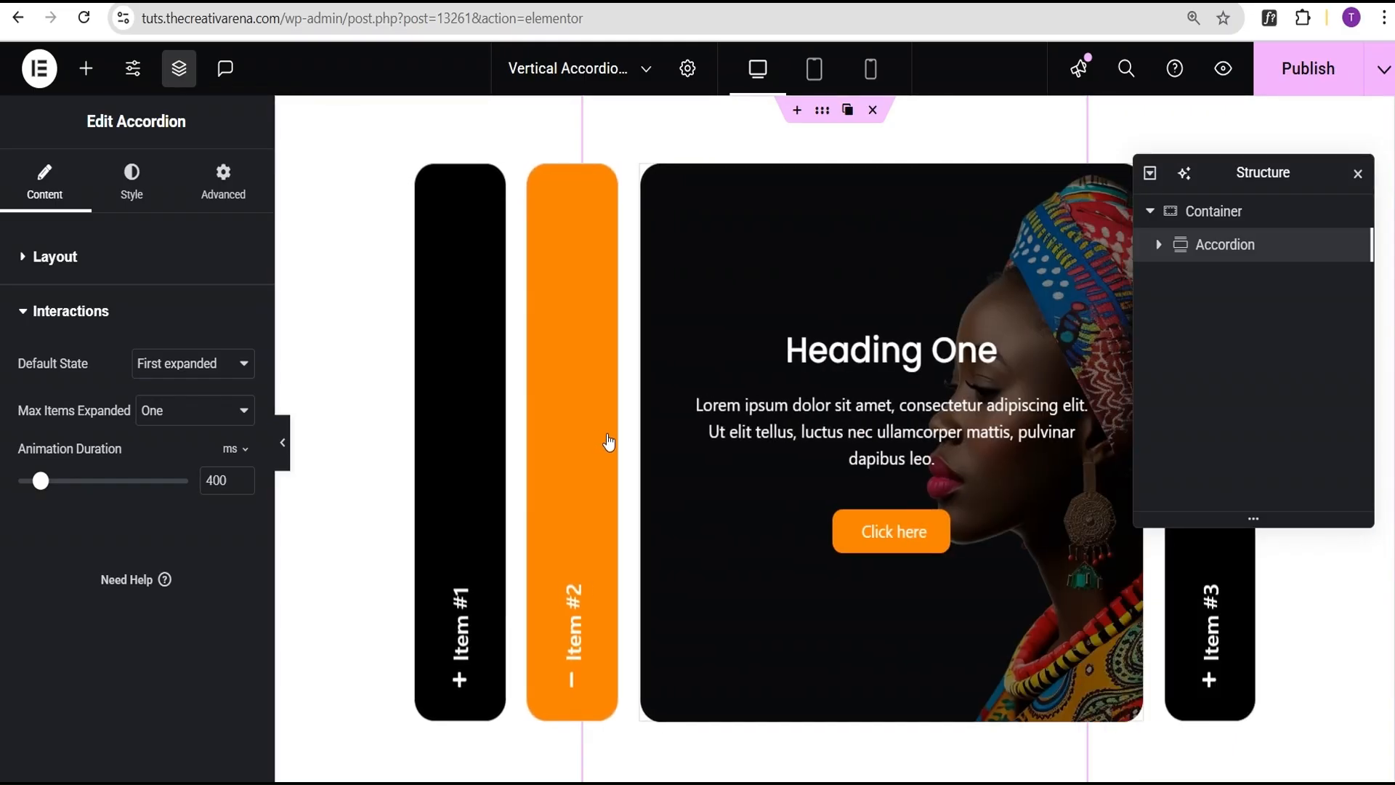
click(476, 442)
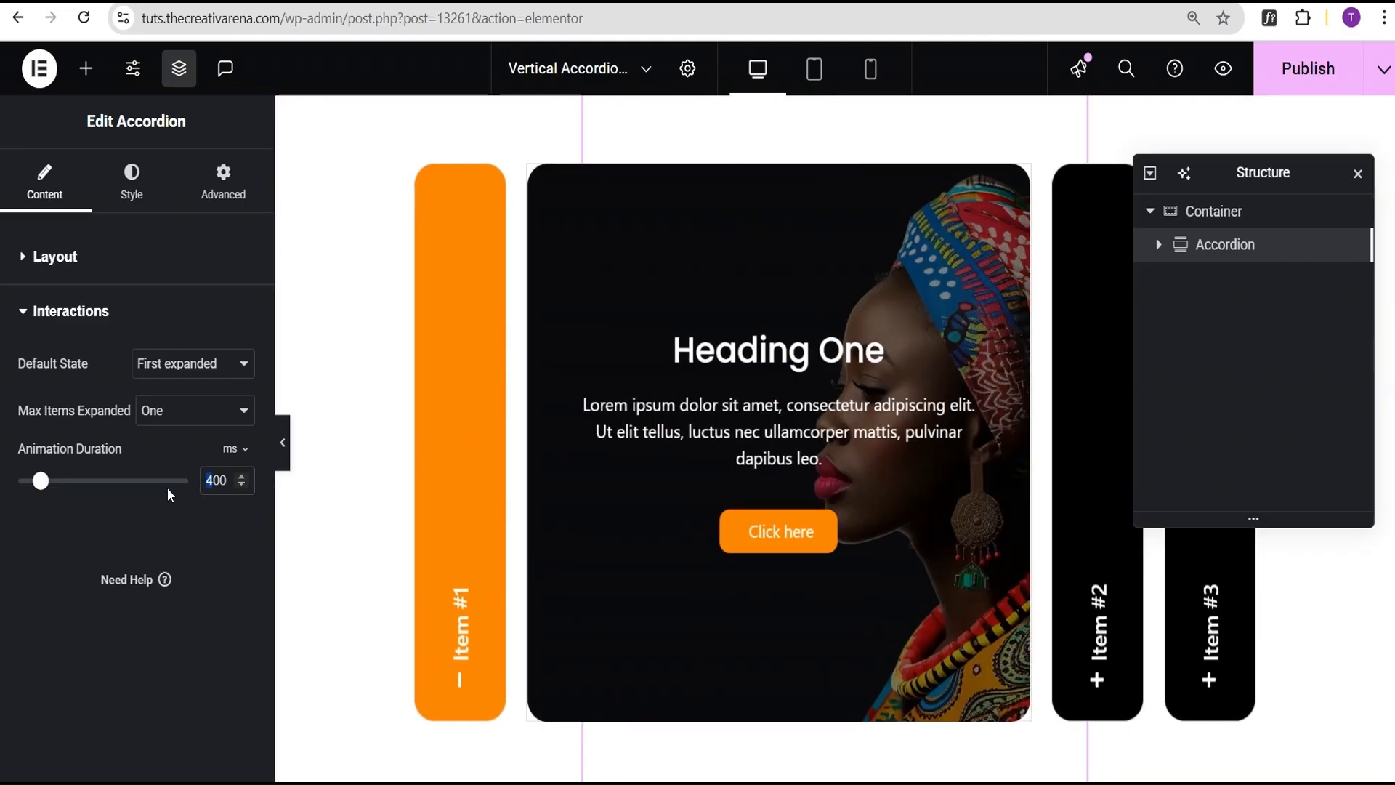
text(6)
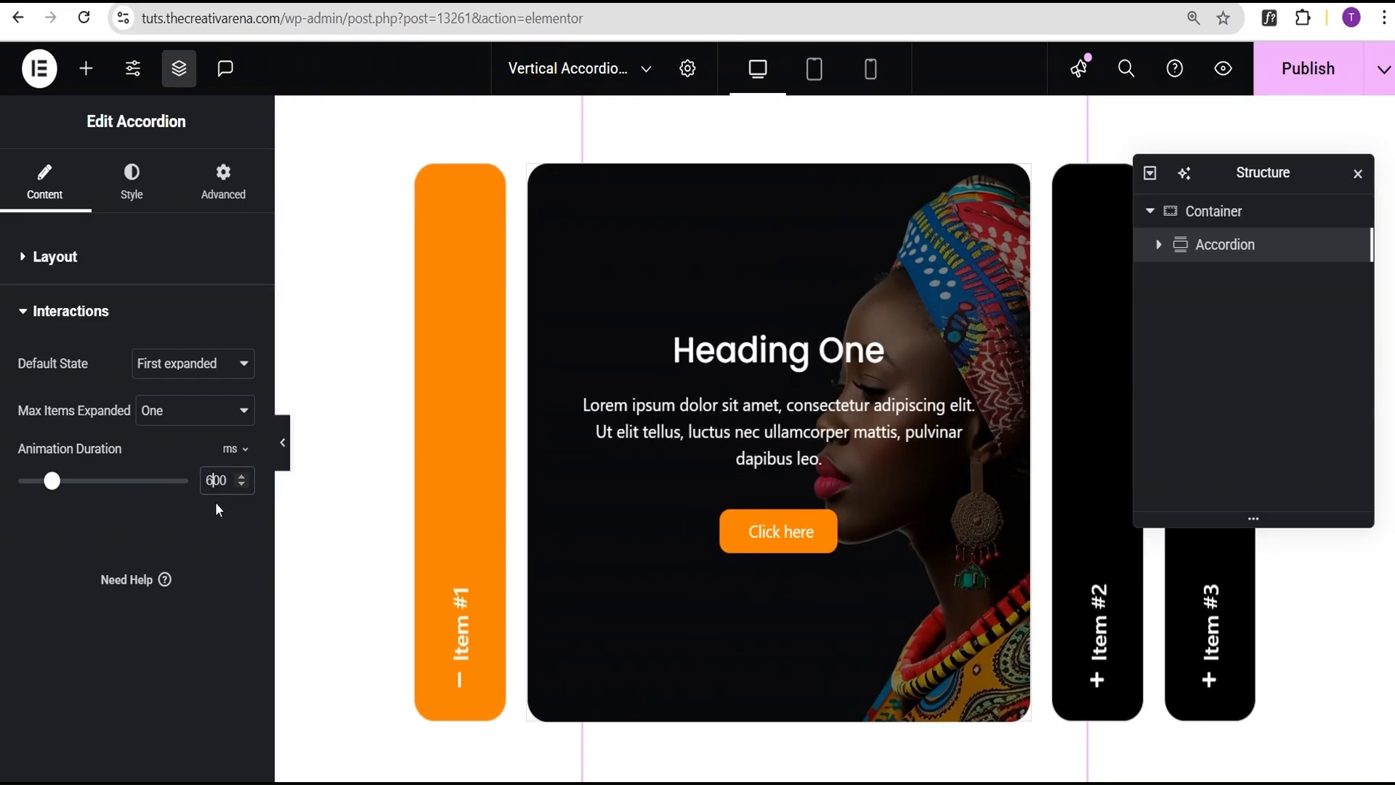
- Check the slower animation with the editing panels hidden by opening items #2, #3, #2, #1 and #2 in turn
click(284, 443)
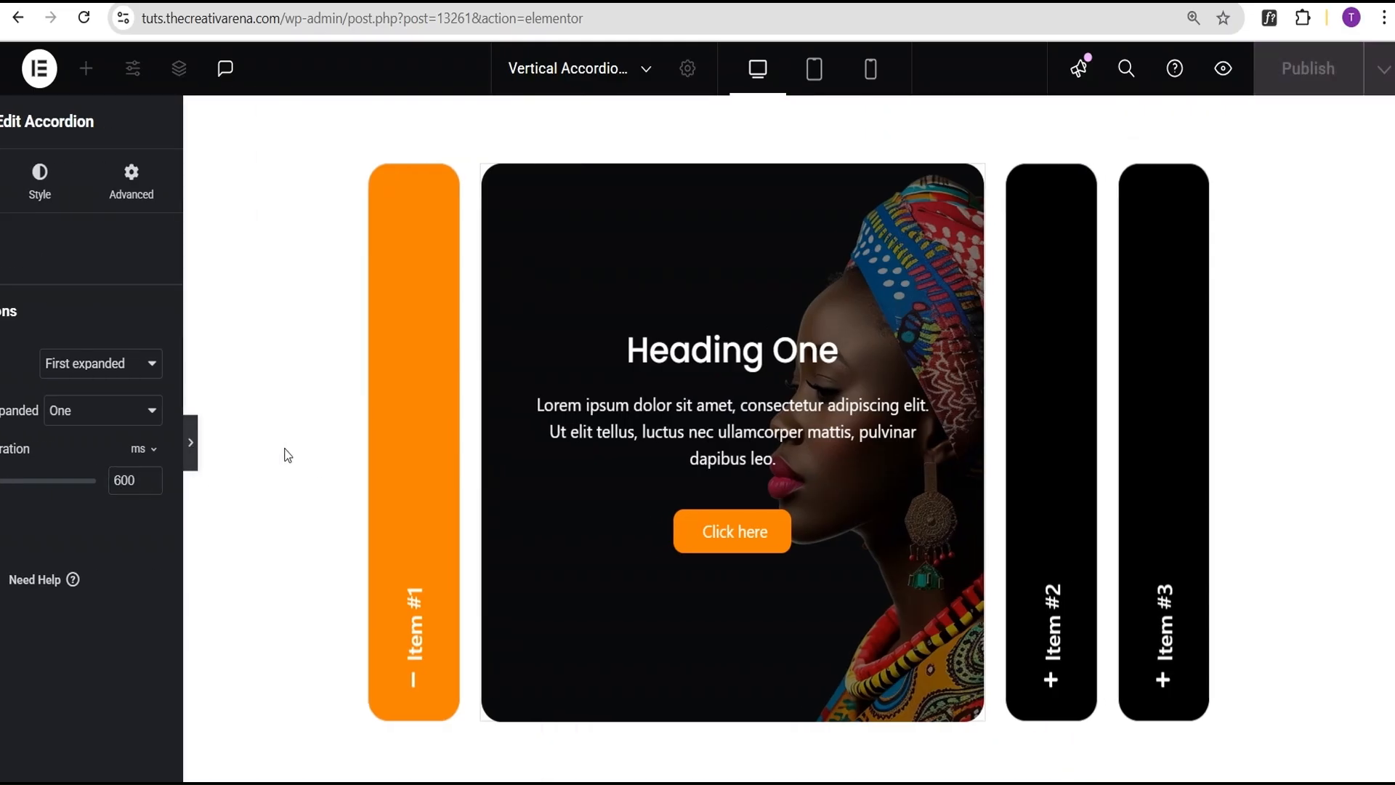
click(964, 454)
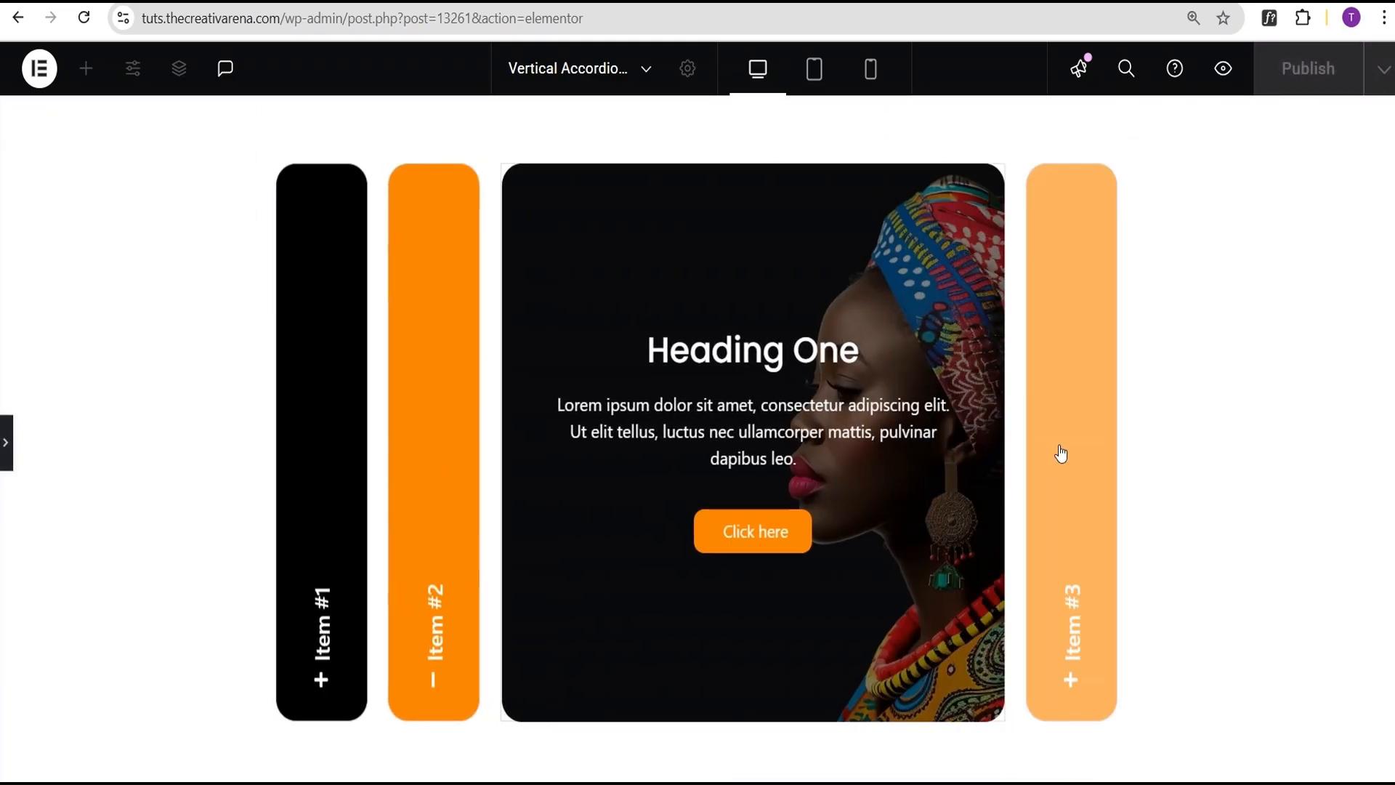
click(1058, 455)
click(436, 458)
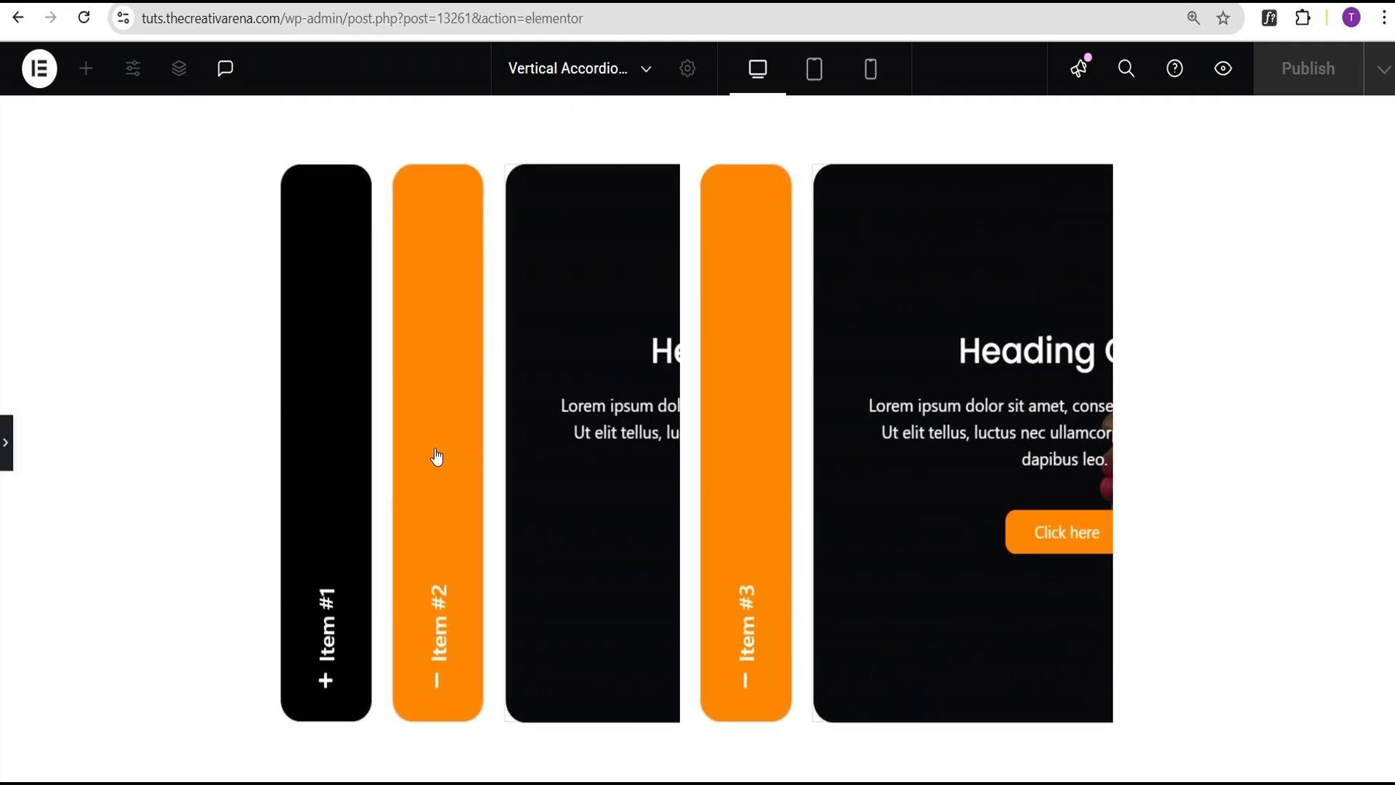
click(353, 435)
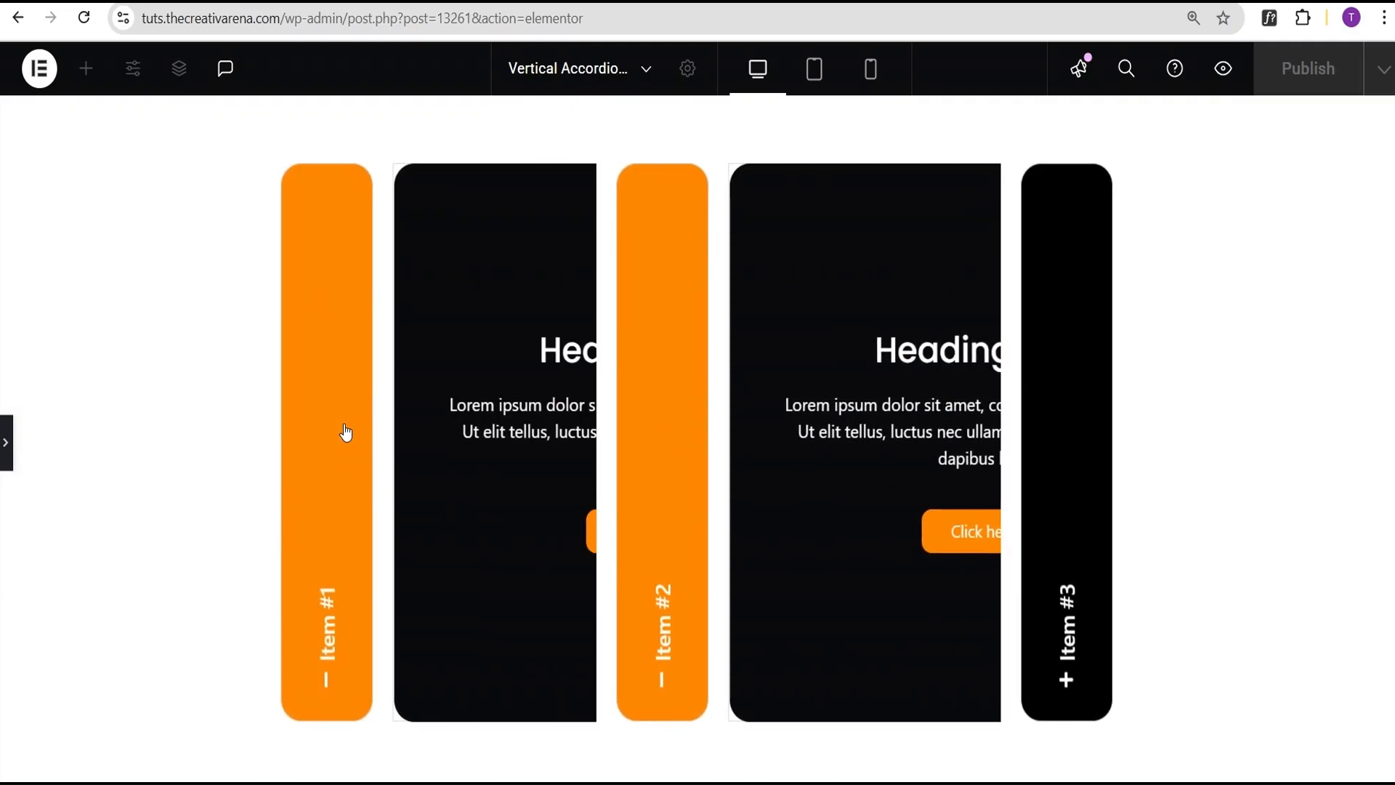
click(953, 413)
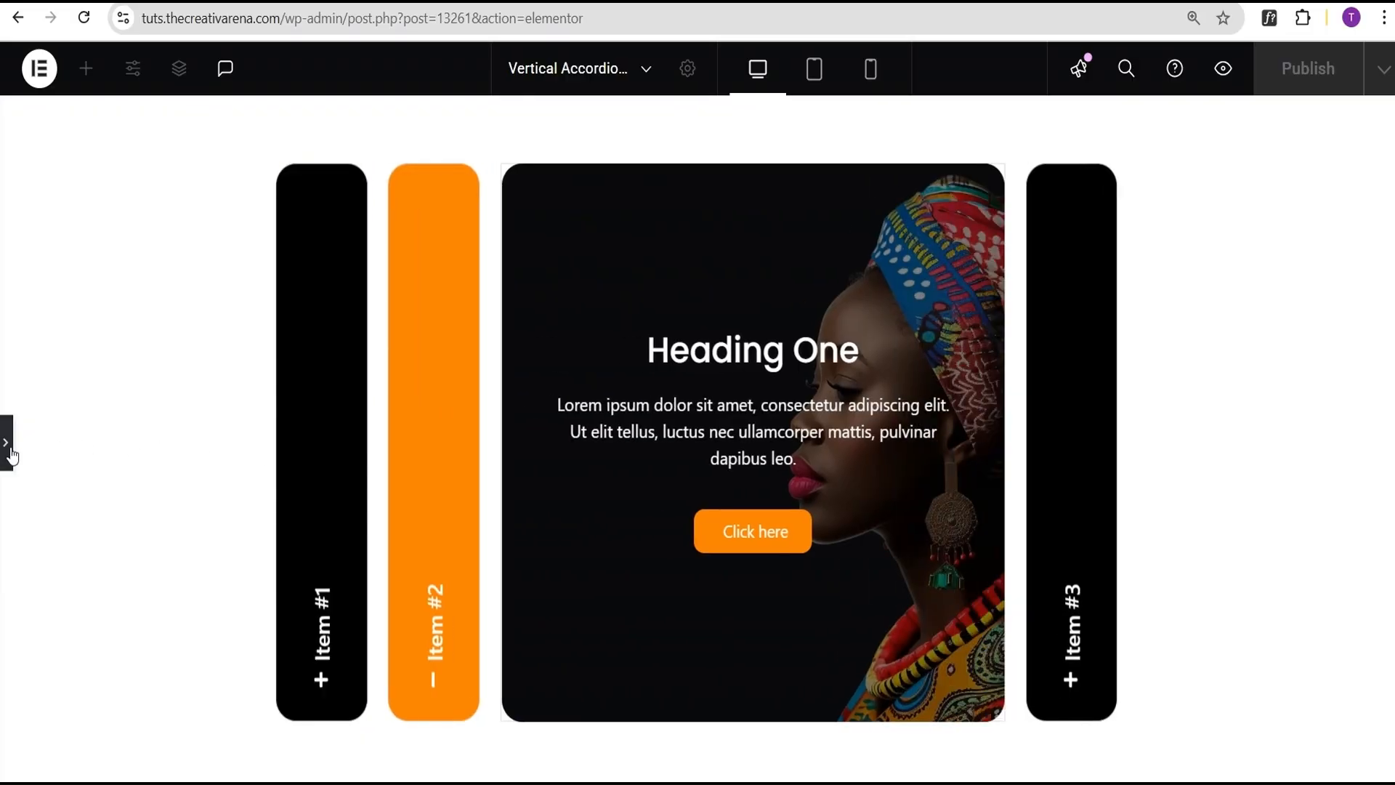
- For the tablet layout, set the Accordion's space between items and its distance from content to 10 px each
click(7, 442)
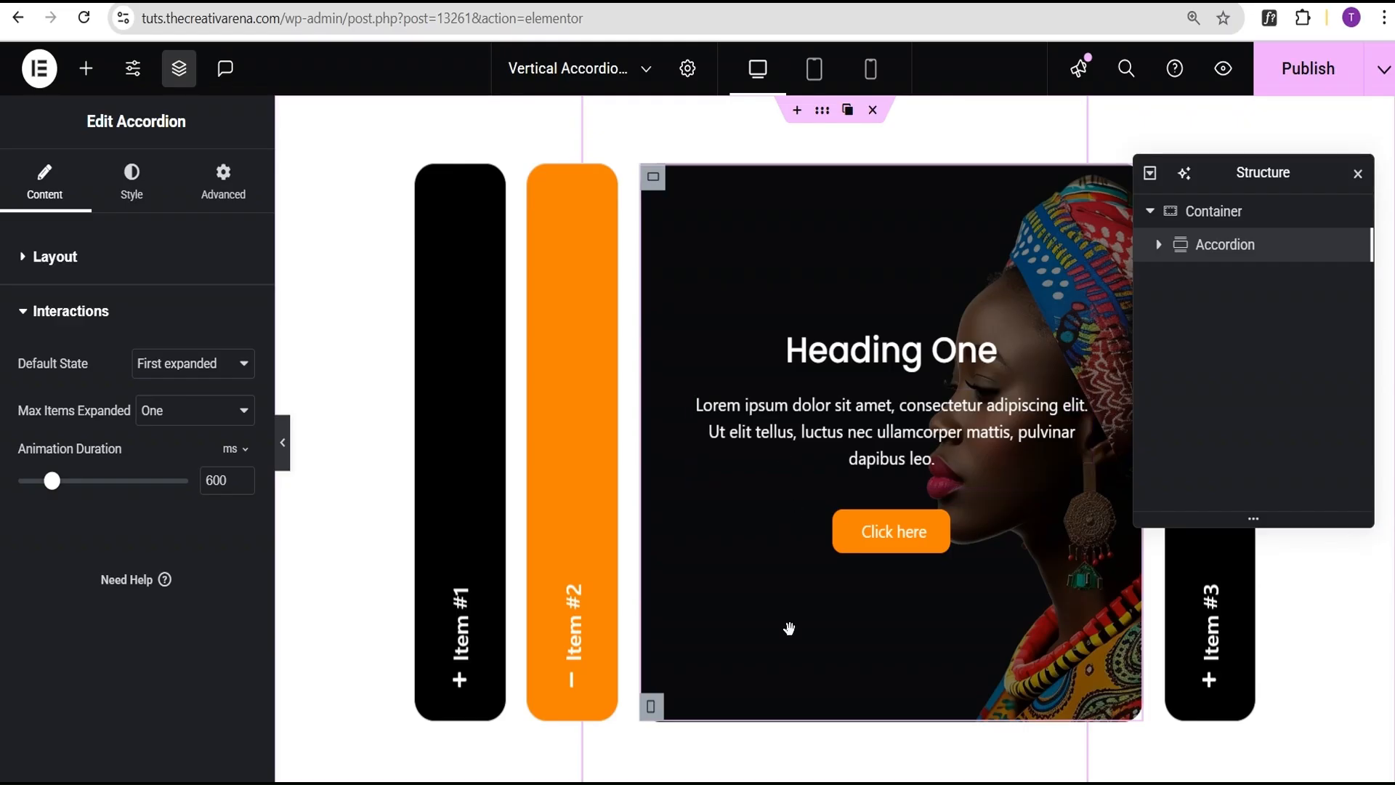
click(814, 70)
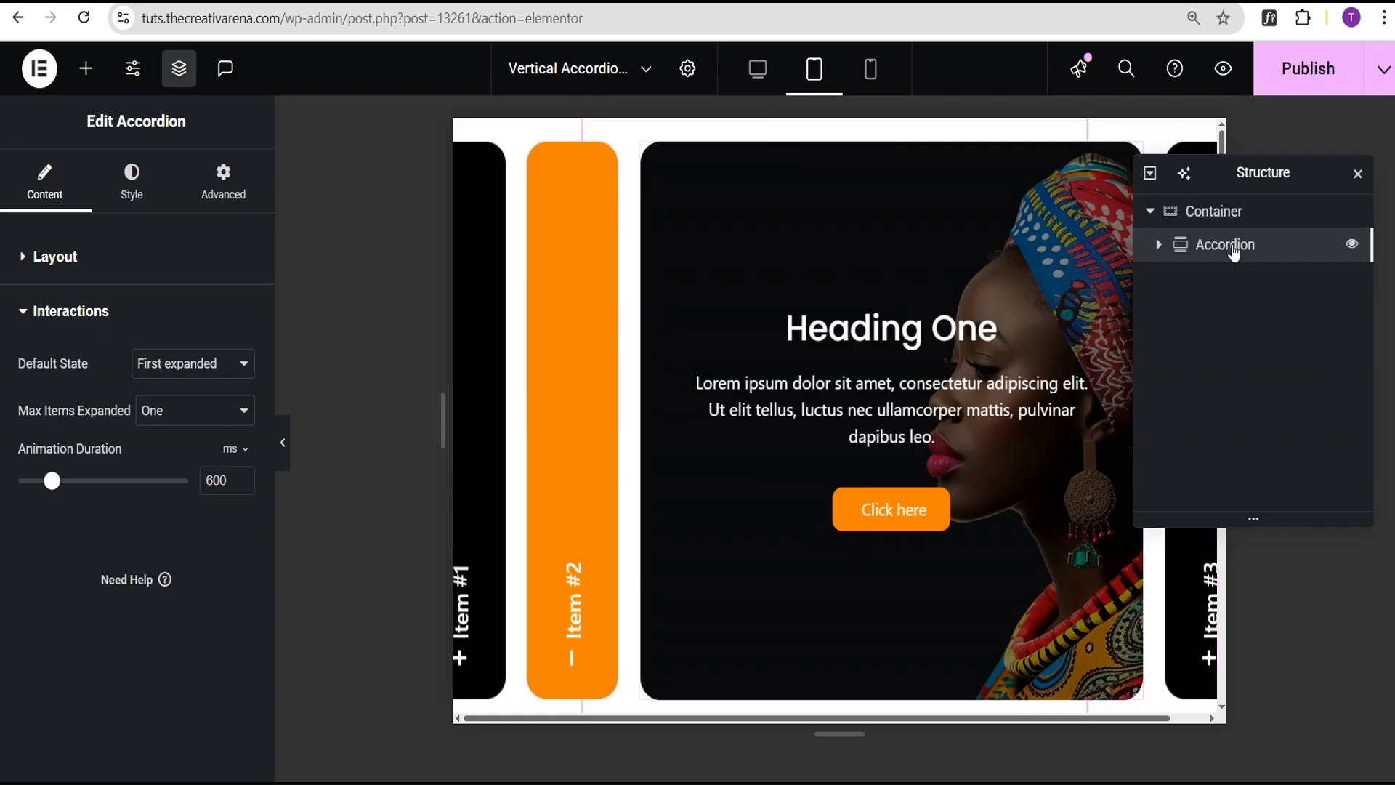
click(138, 200)
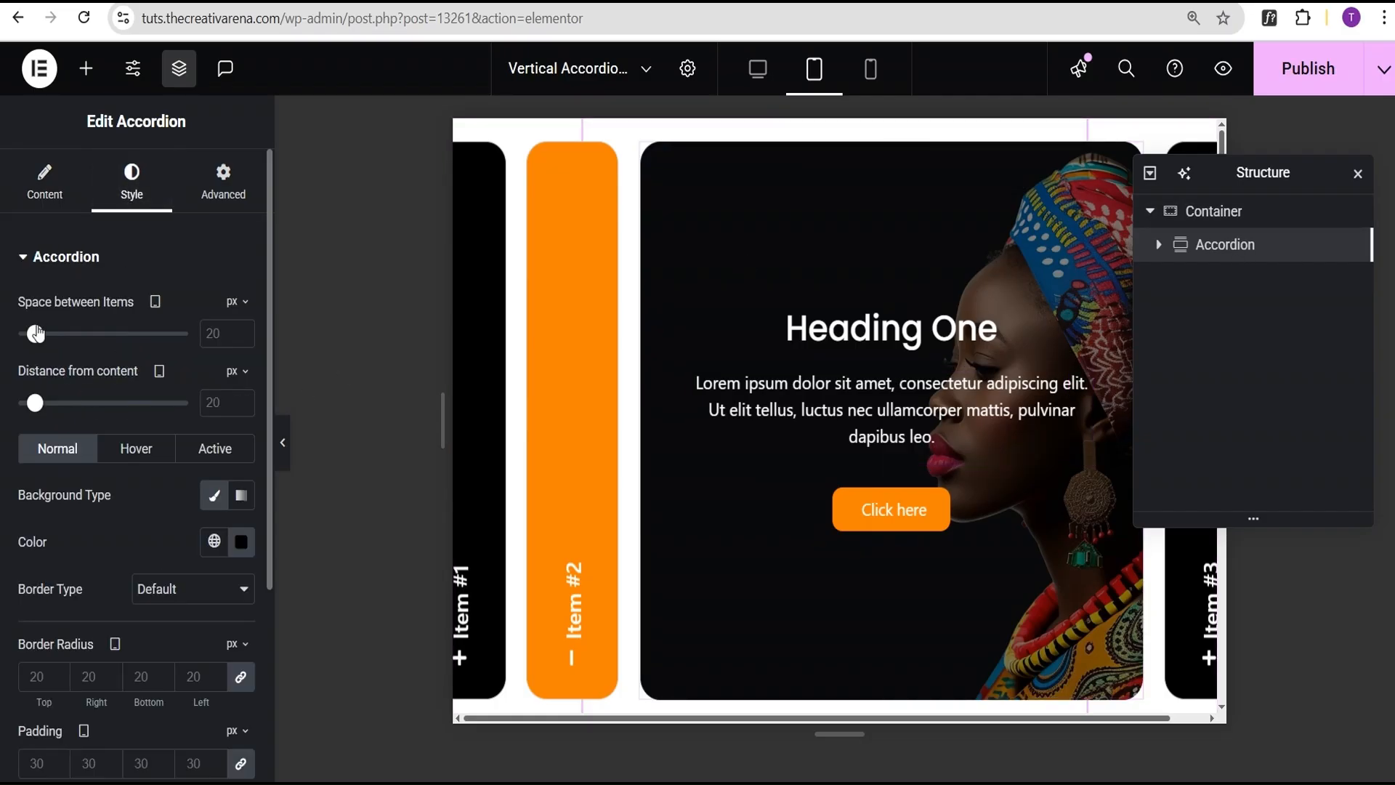
click(211, 334)
text(10)
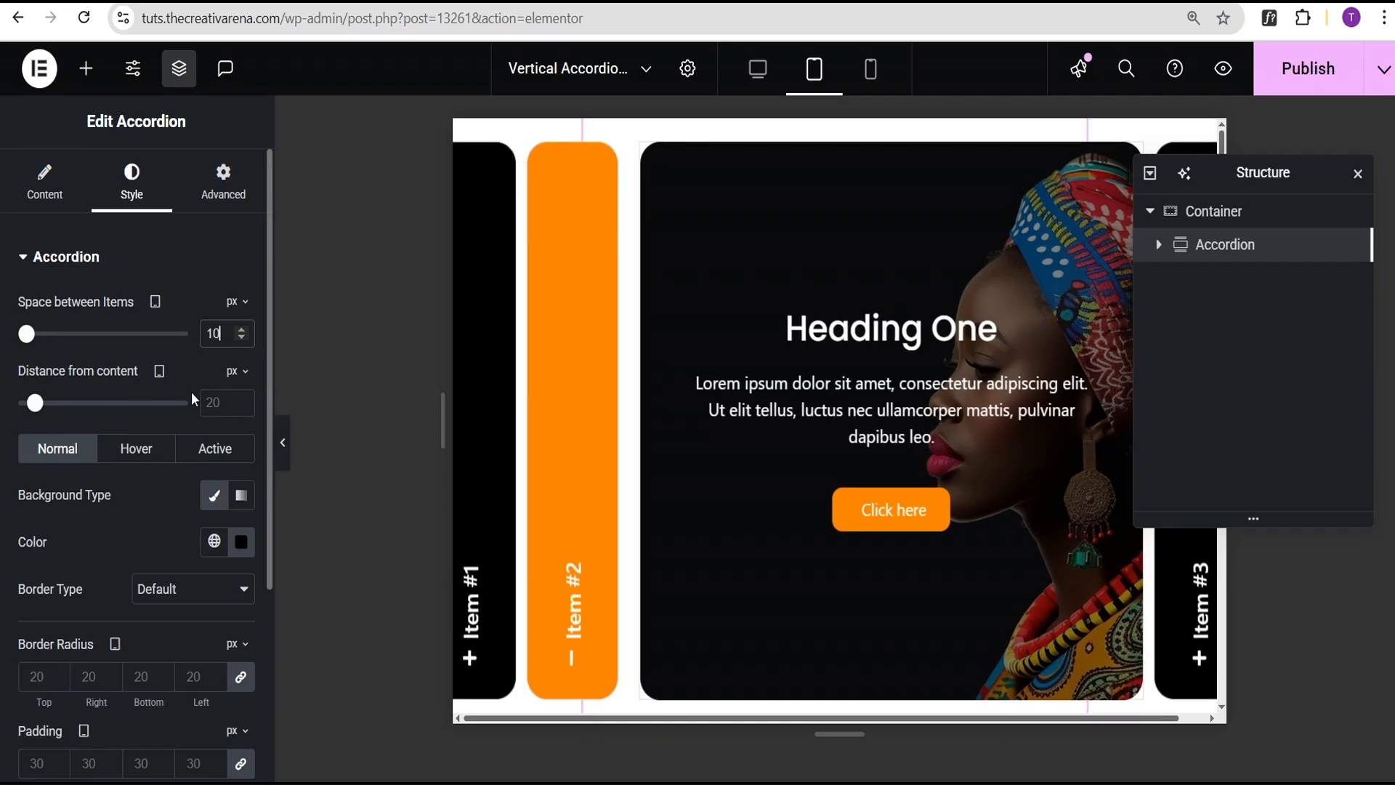
text(10)
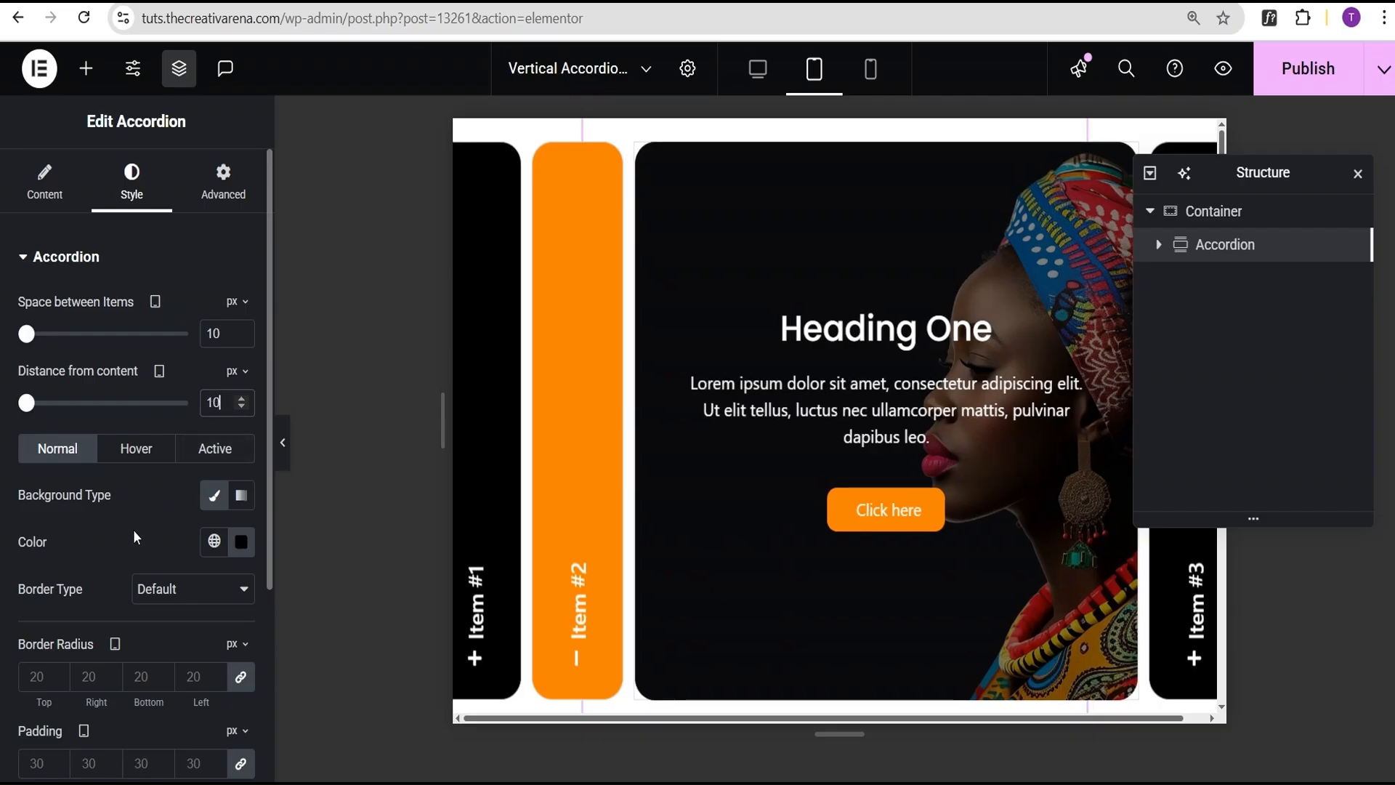
scroll(135, 526, down, 3)
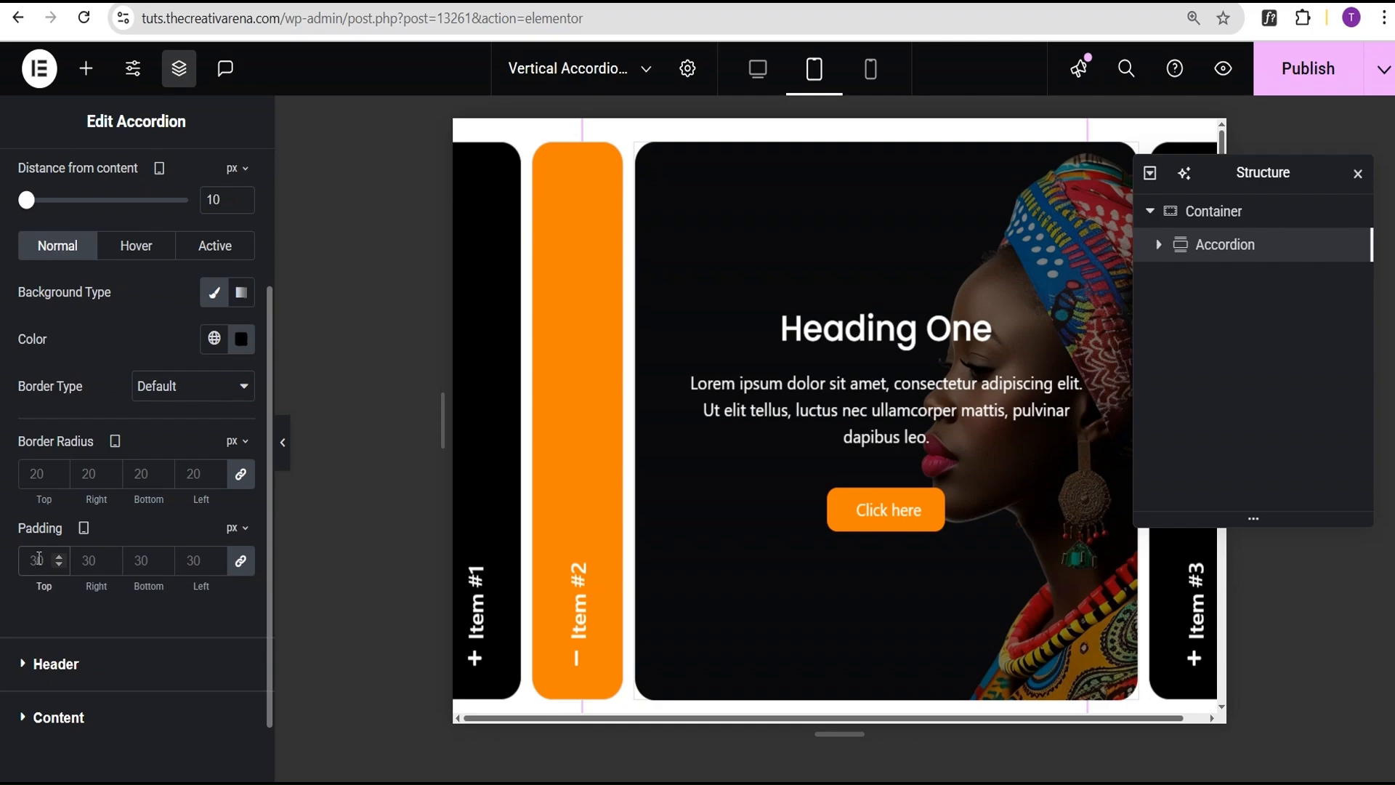
double_click(38, 558)
text(20)
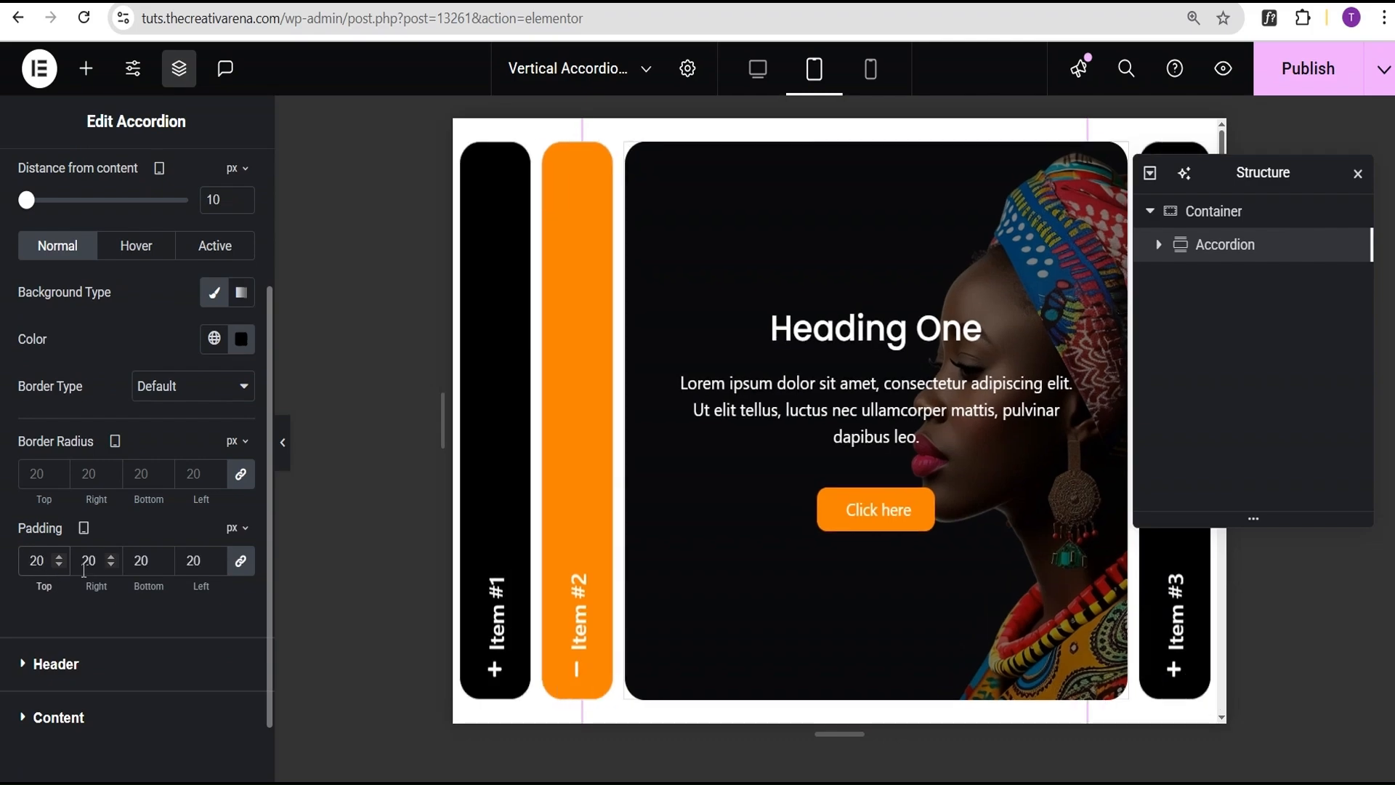
- Set the Accordion header title's font size to 15 px for the tablet layout
click(112, 670)
click(241, 396)
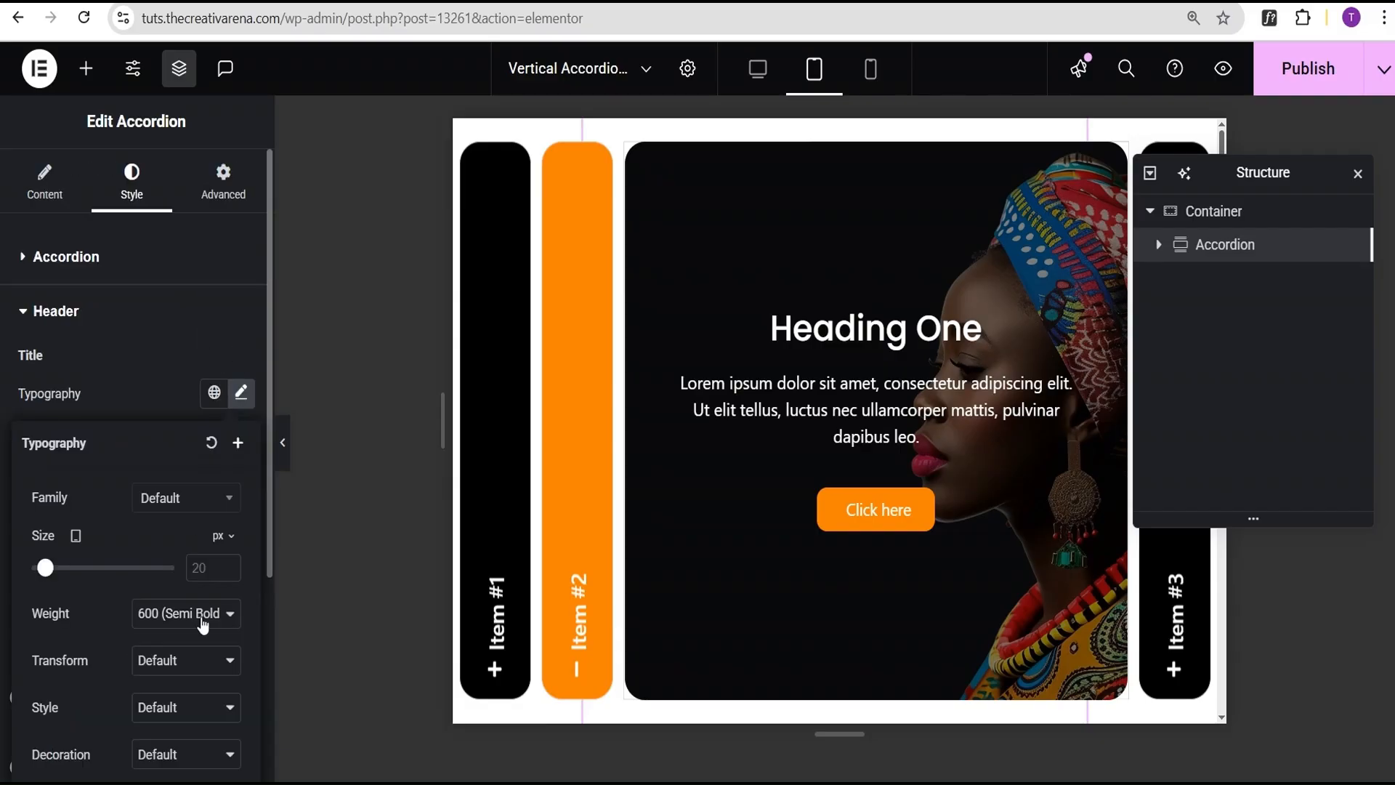
click(193, 568)
text(15)
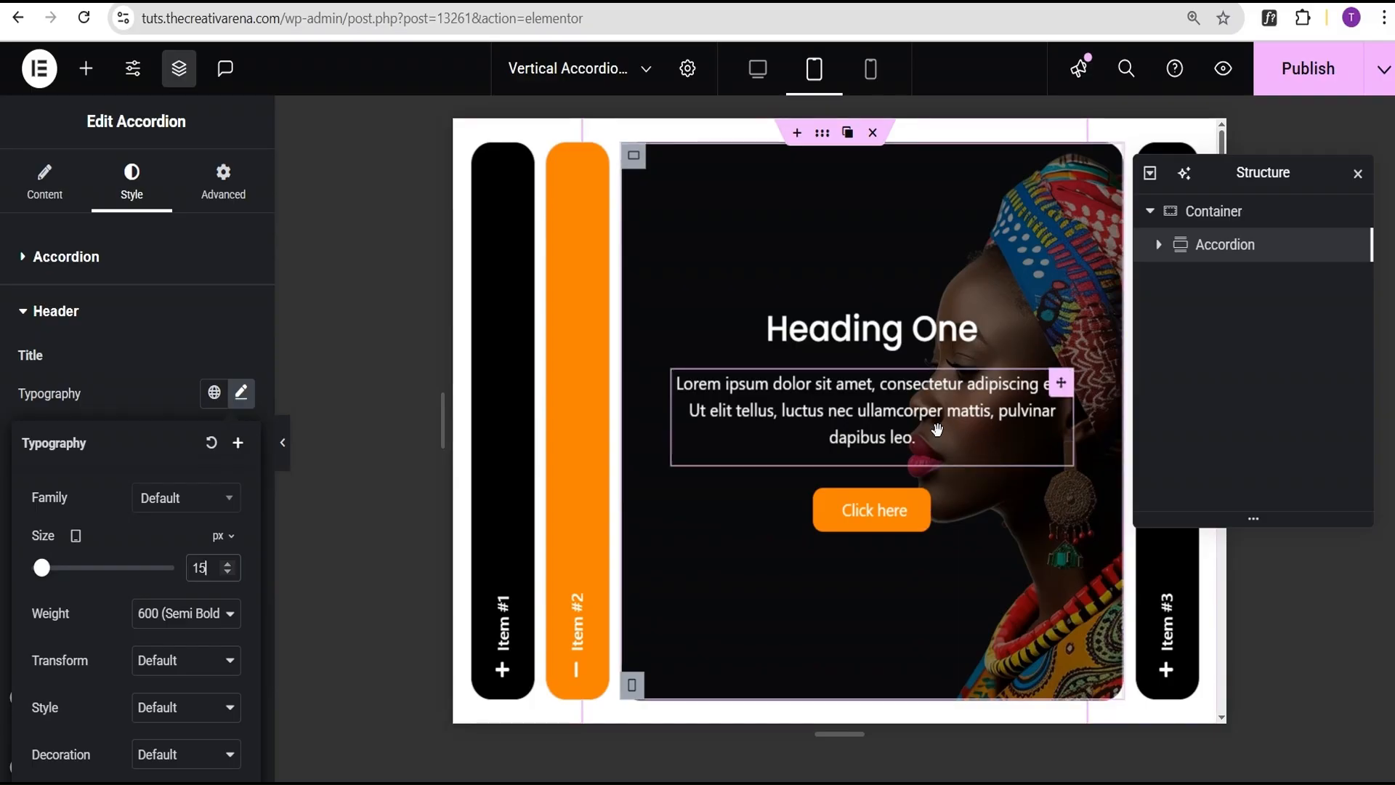
- Set the tablet minimum height of the container inside item #2 to 400 px
click(633, 154)
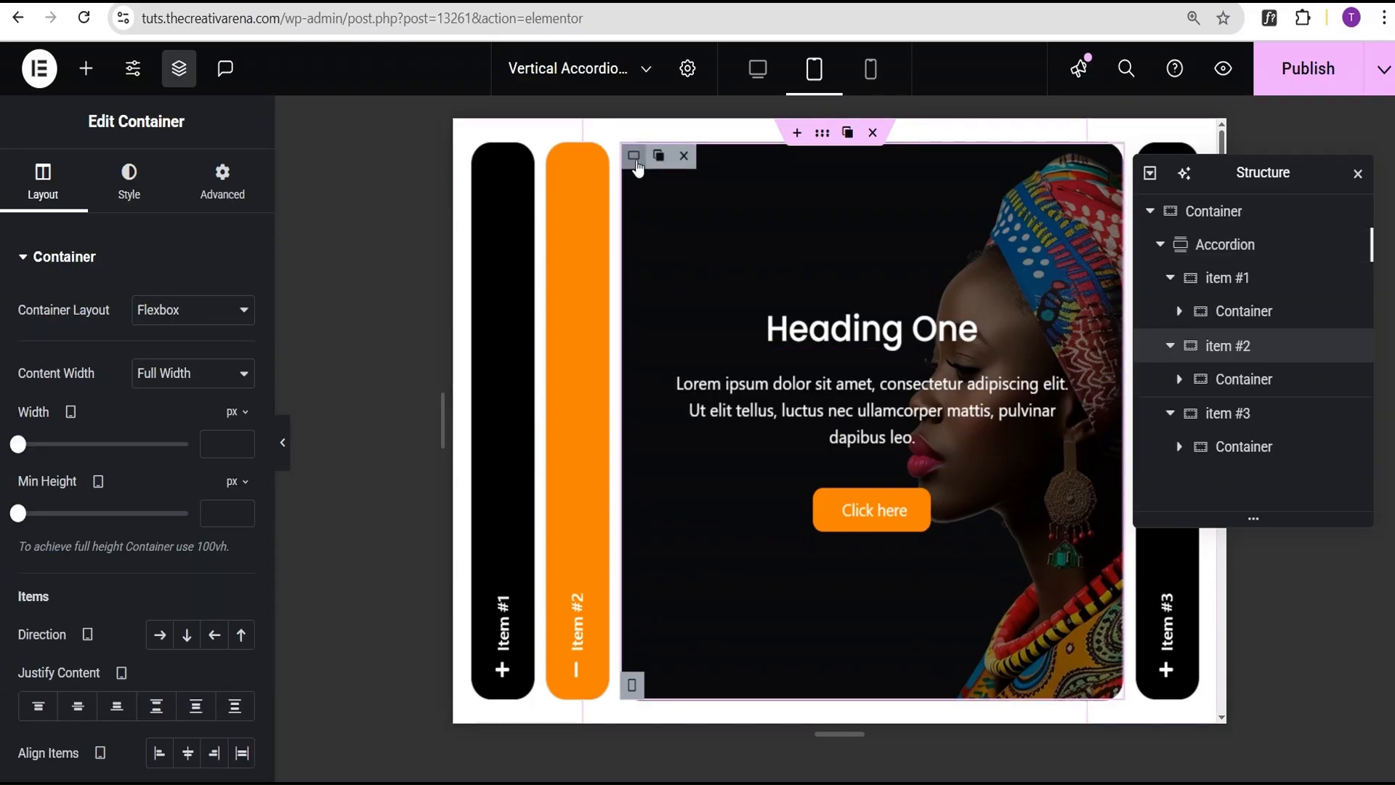
click(634, 155)
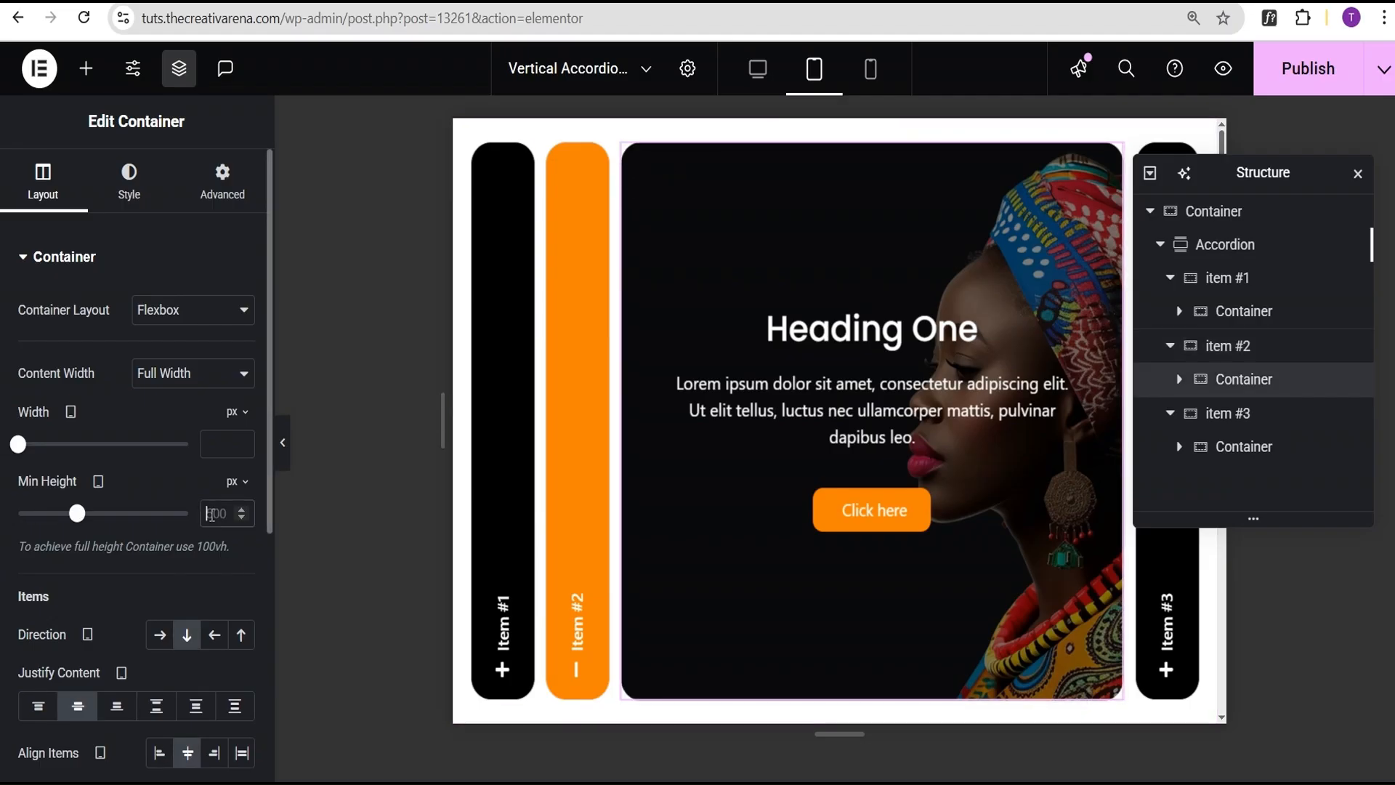
click(212, 513)
key(BackSpace)
text(4)
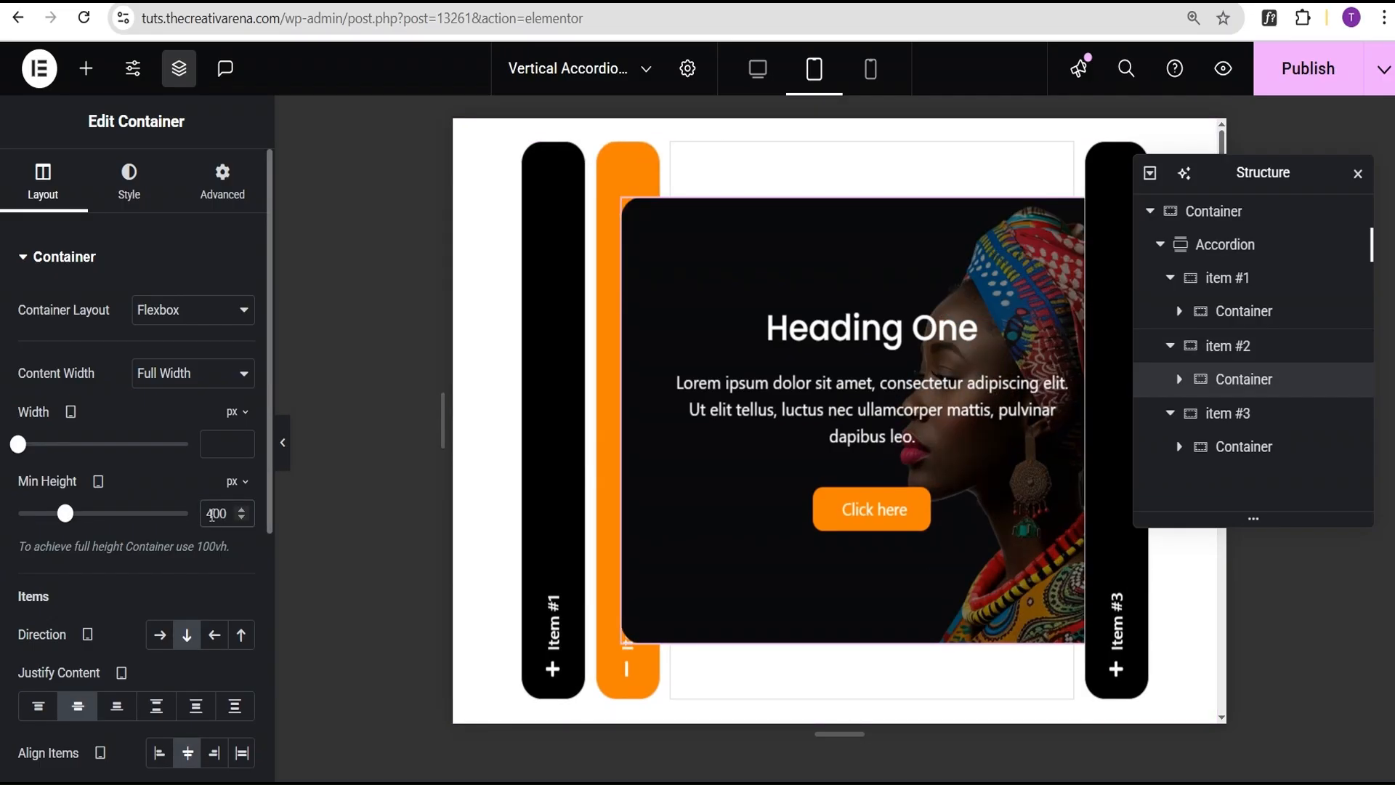
- Set the Accordion's custom width to 400 px for tablet
click(1278, 251)
click(222, 178)
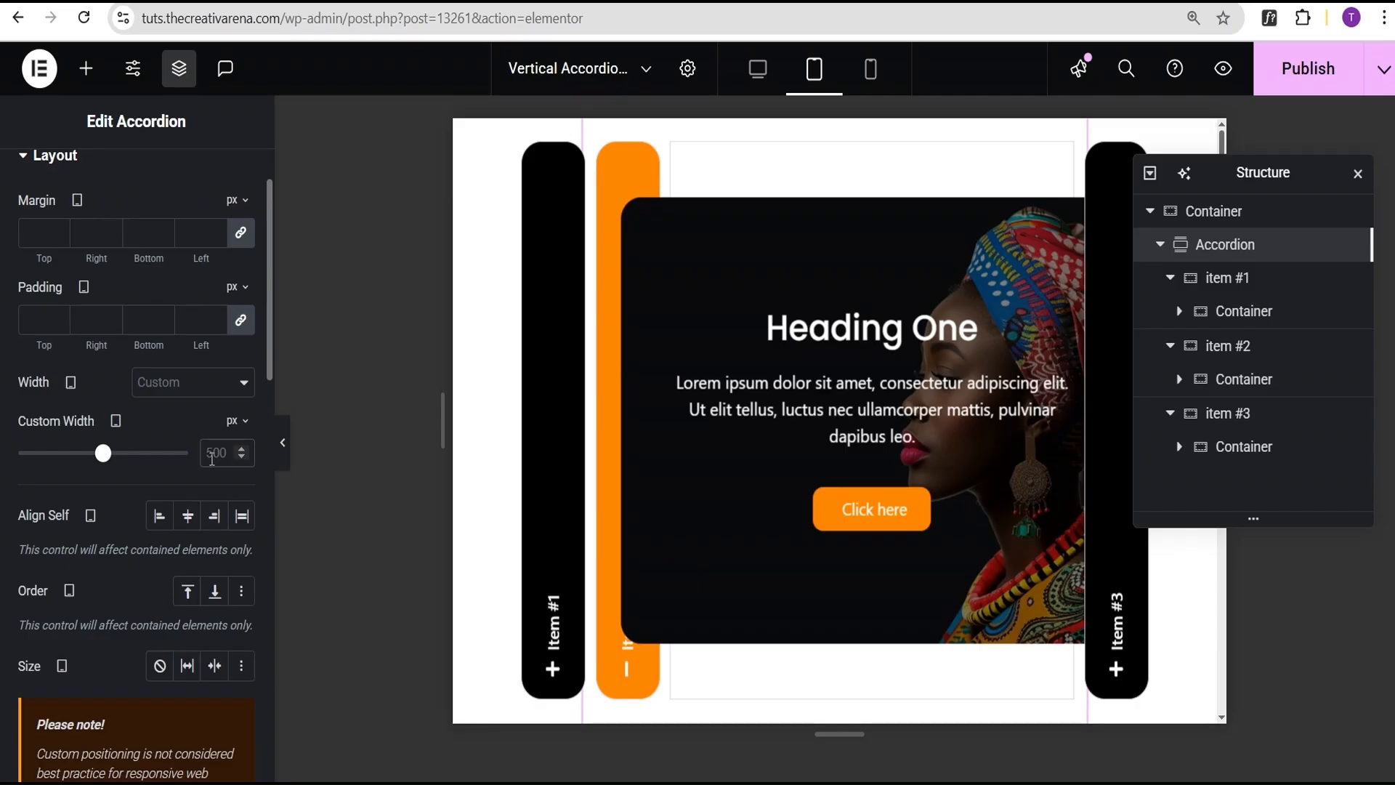
text(400)
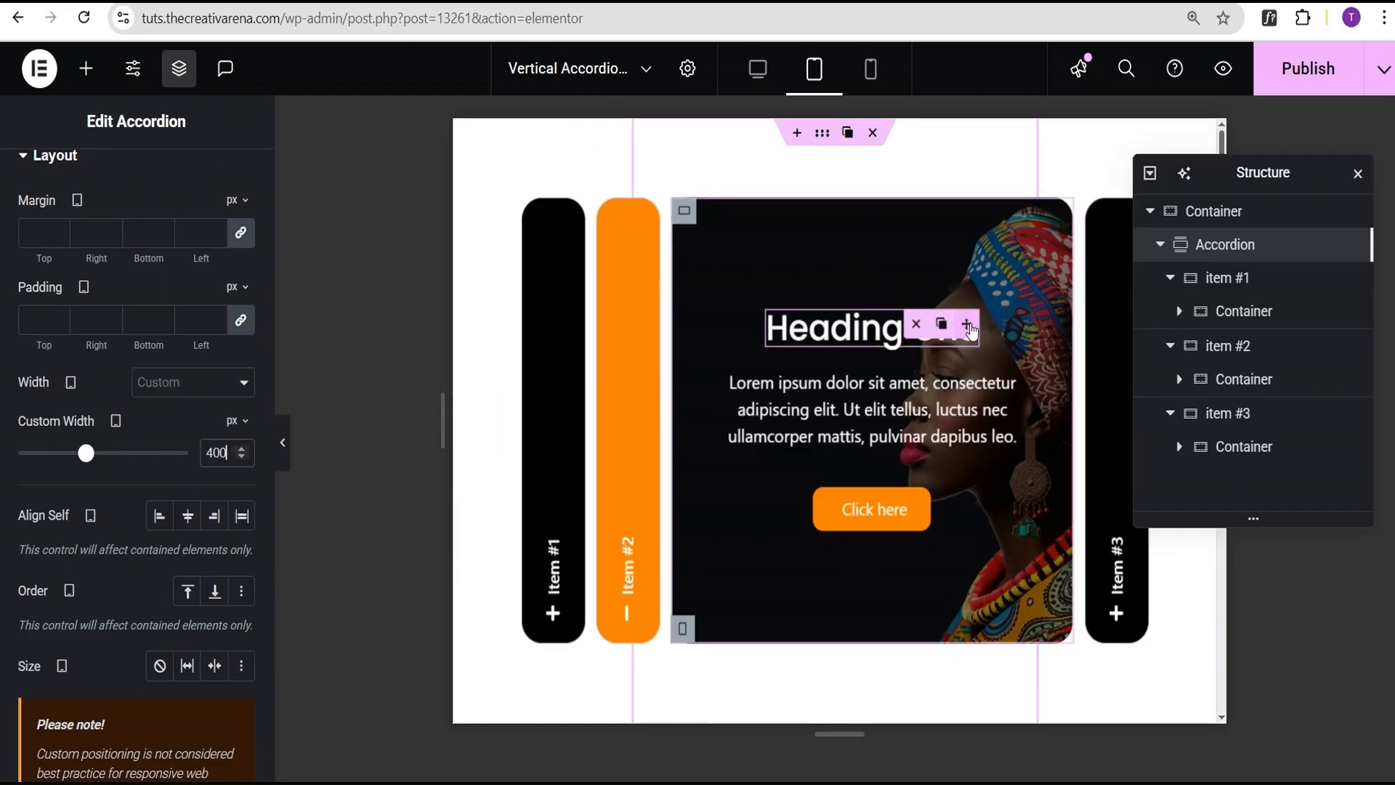
- Set the tablet font size of the heading in item #2 to 22 px, trying 18 px first
click(969, 331)
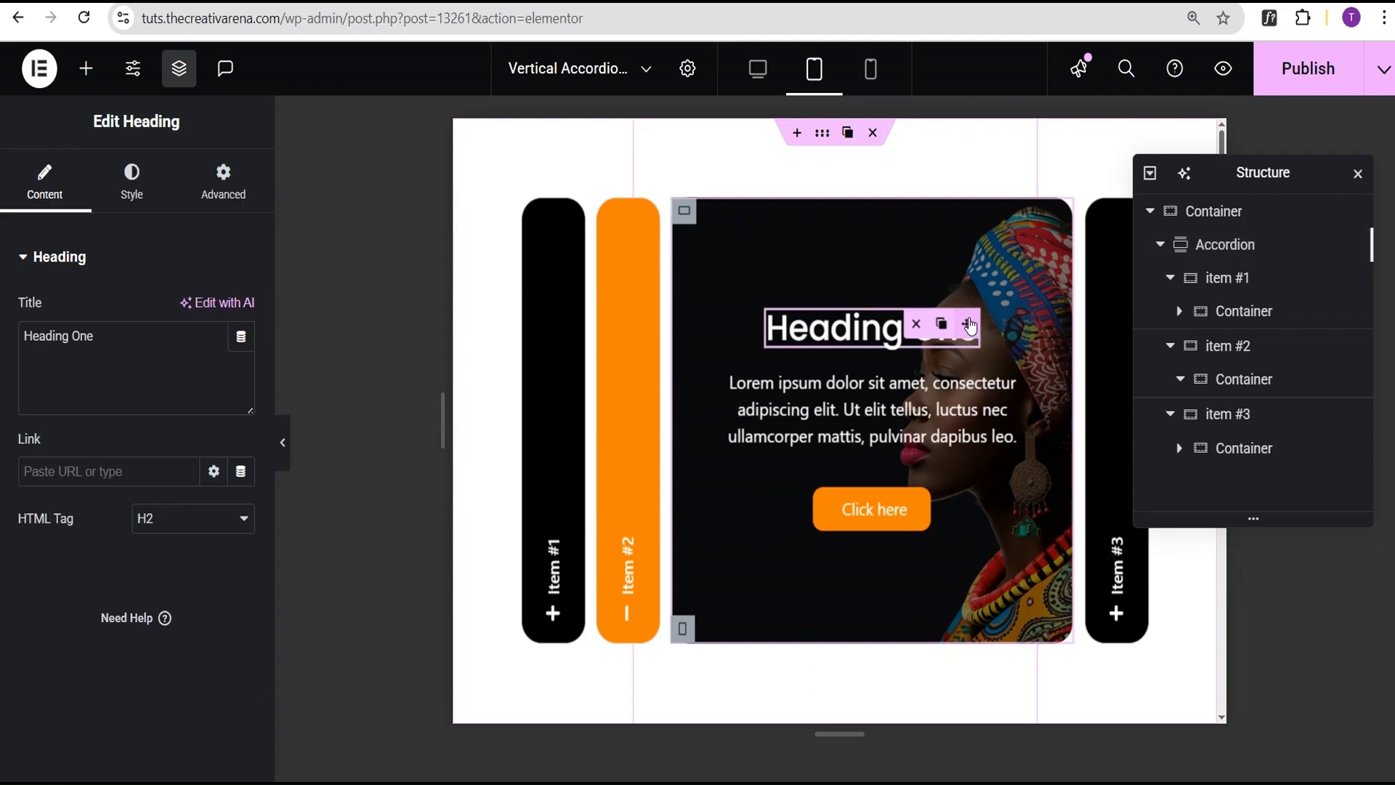
click(132, 181)
click(241, 373)
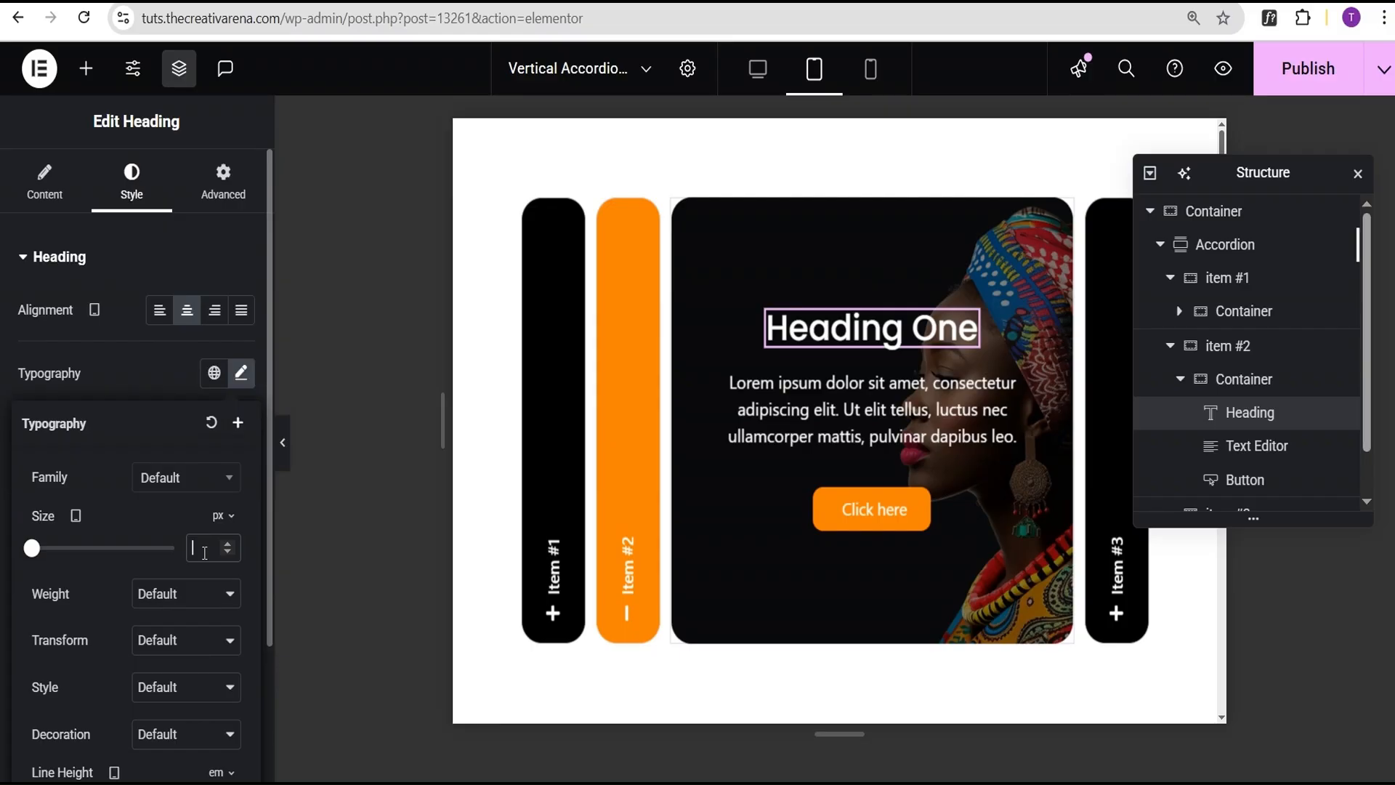
text(18)
click(228, 544)
click(228, 544)
click(228, 544)
click(228, 544)
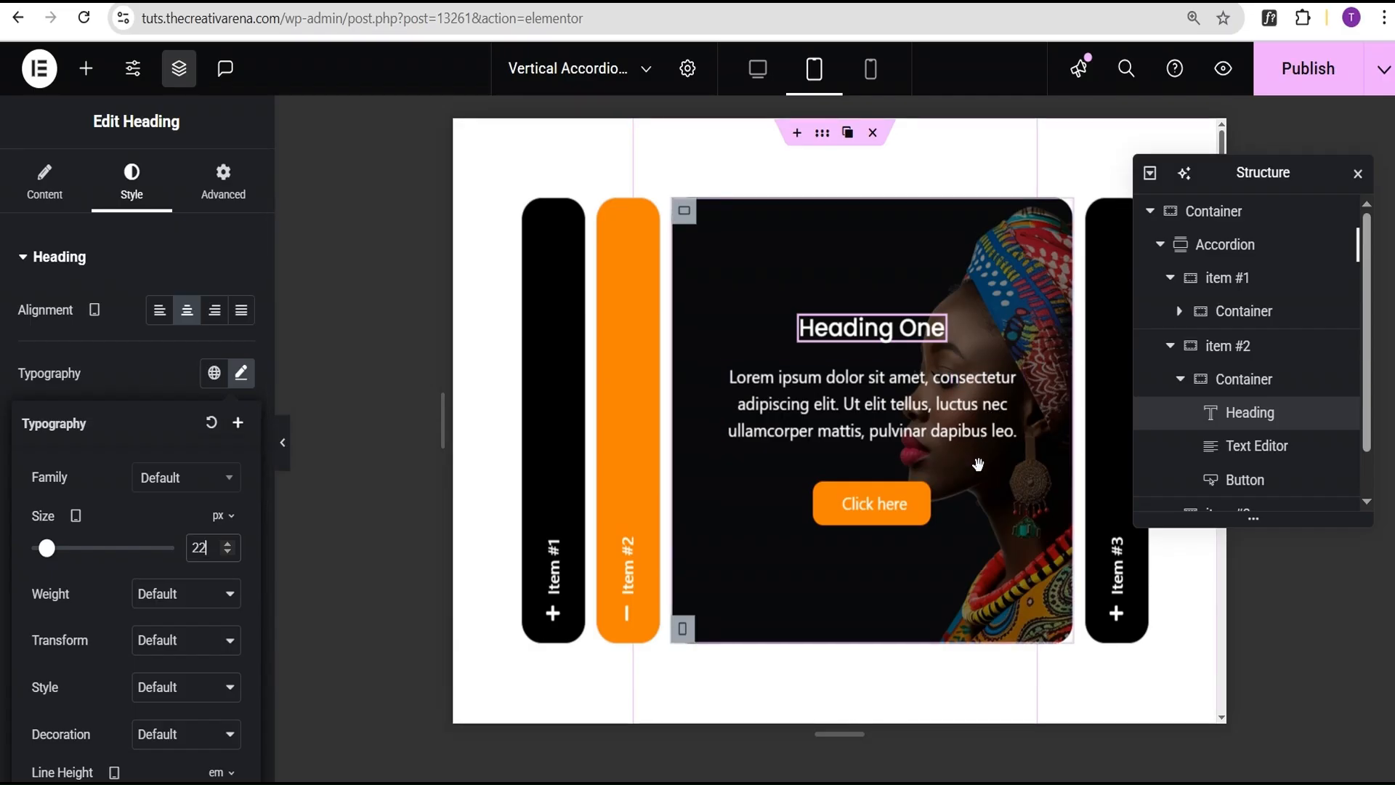
click(647, 445)
click(782, 430)
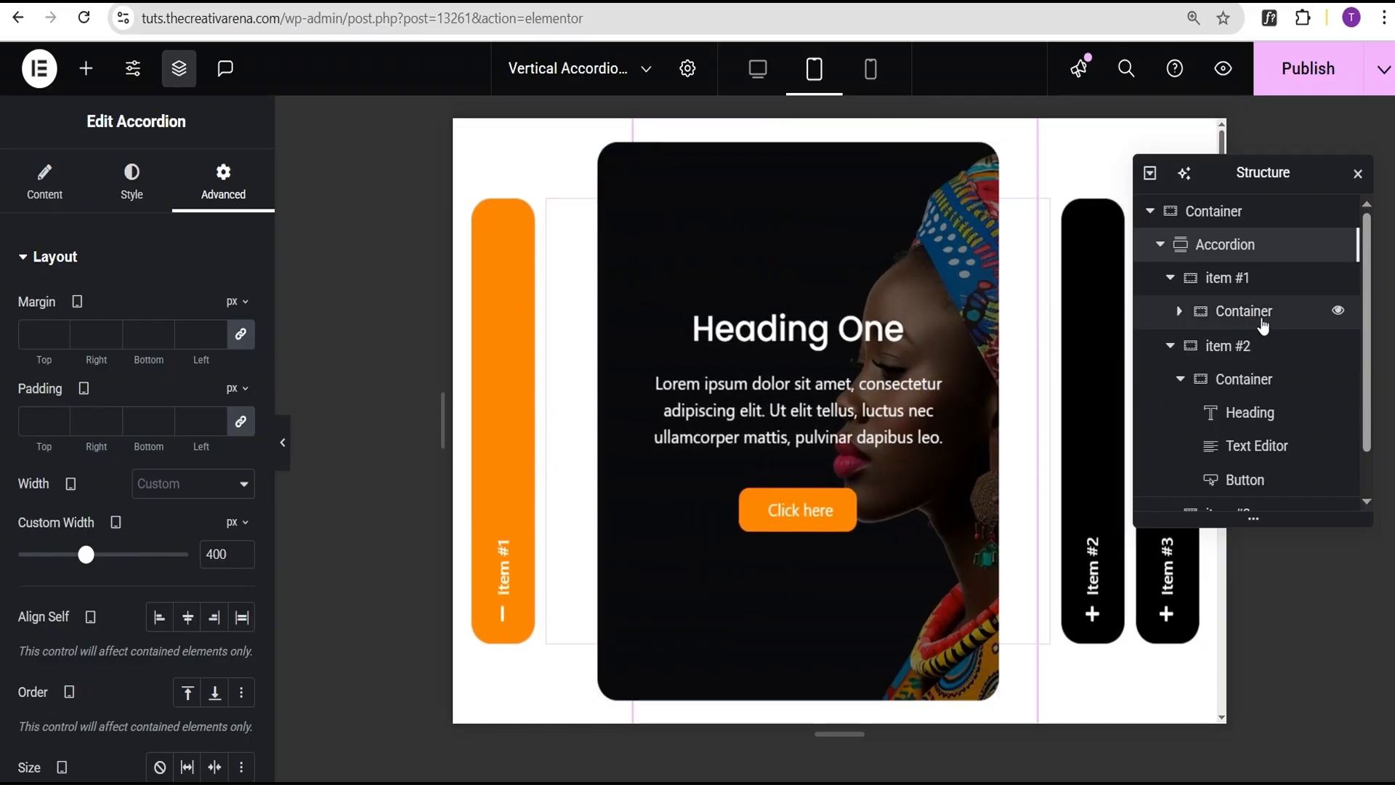
click(1268, 317)
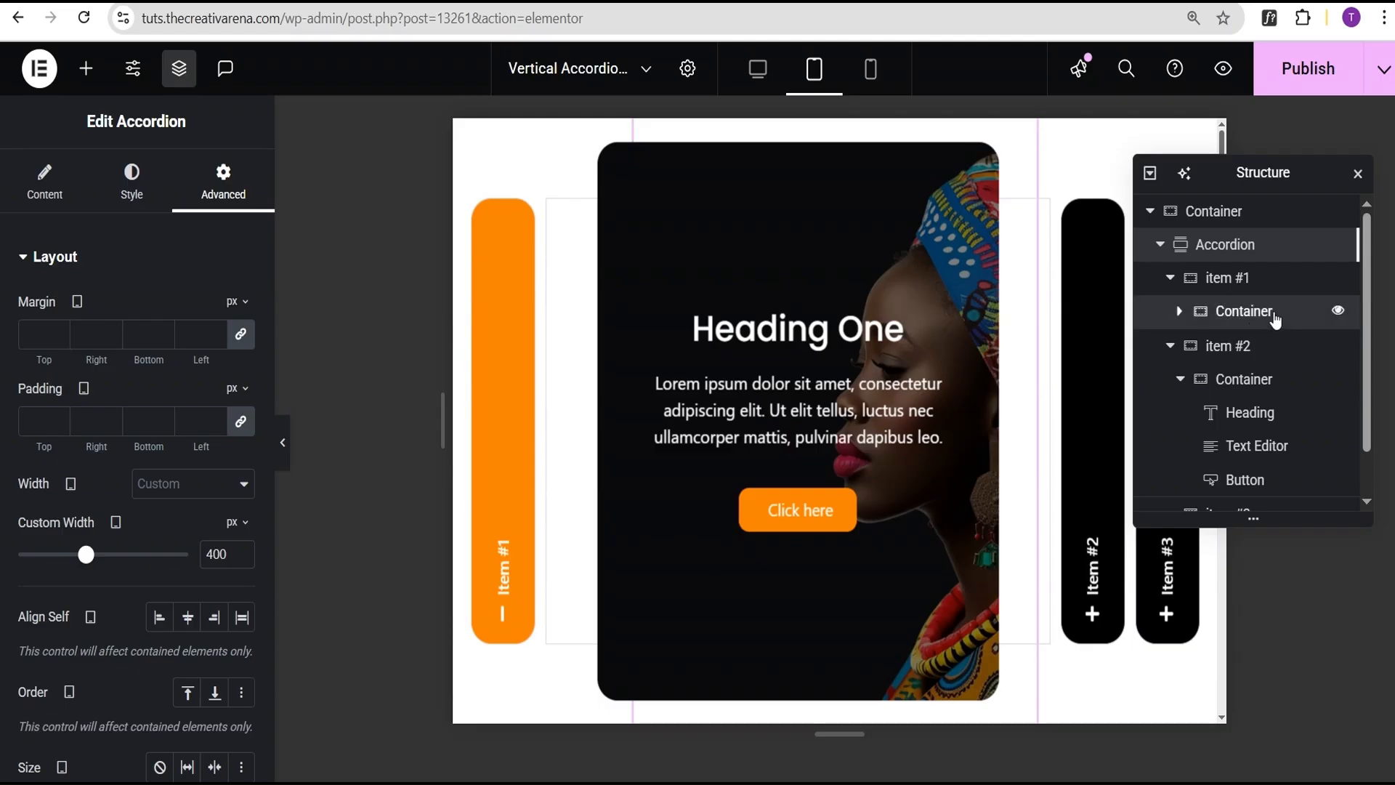
right_click(1286, 318)
click(1209, 332)
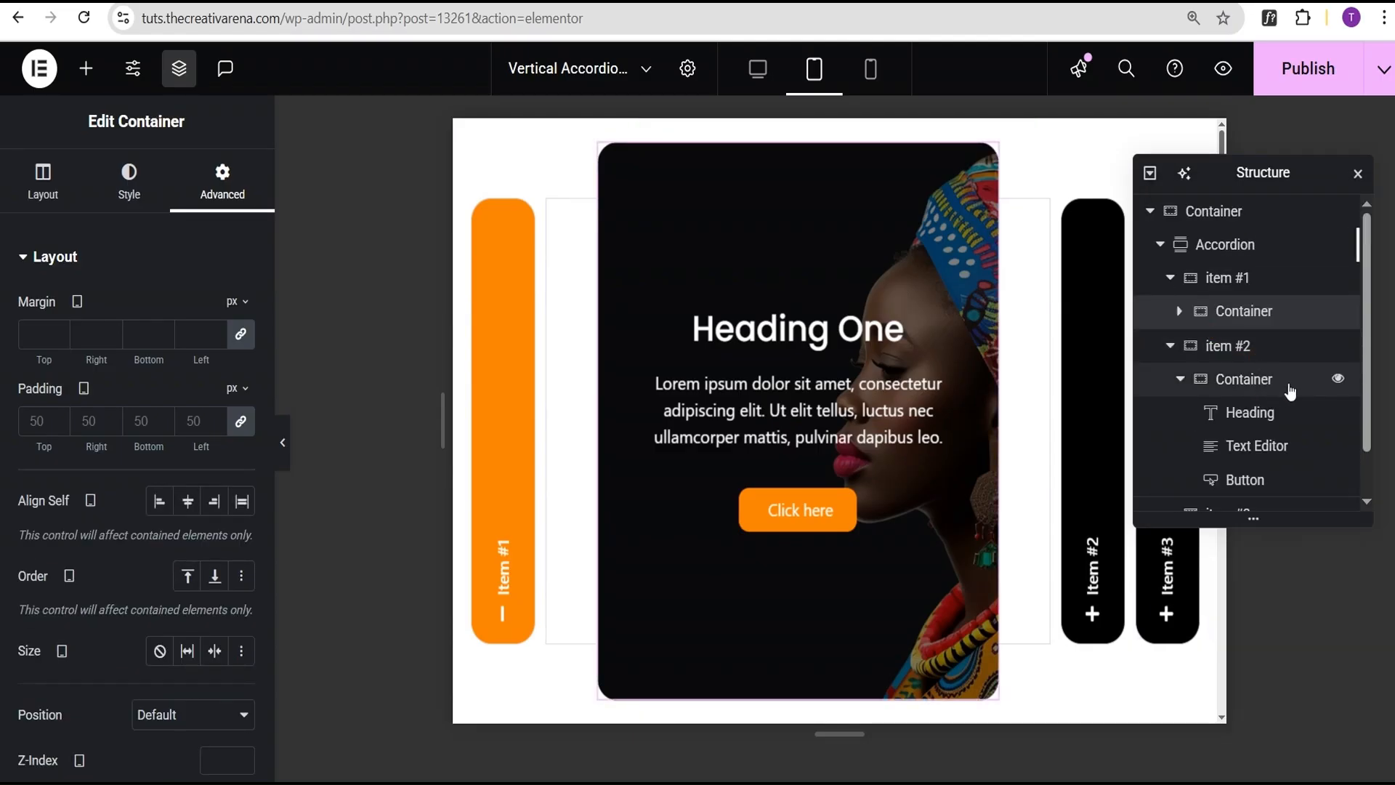
- Copy the container inside item #2 and paste its style onto the container inside item #1
click(1112, 320)
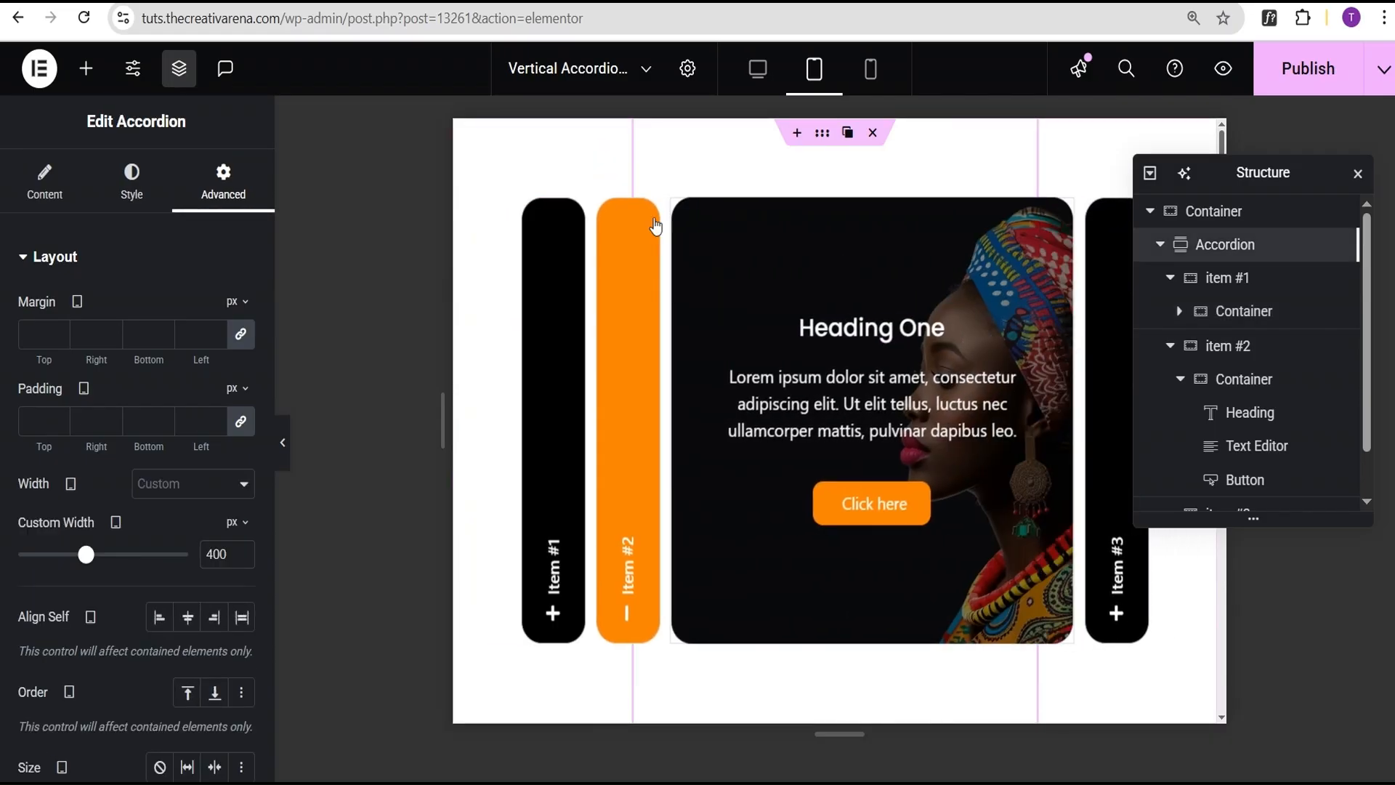
click(685, 213)
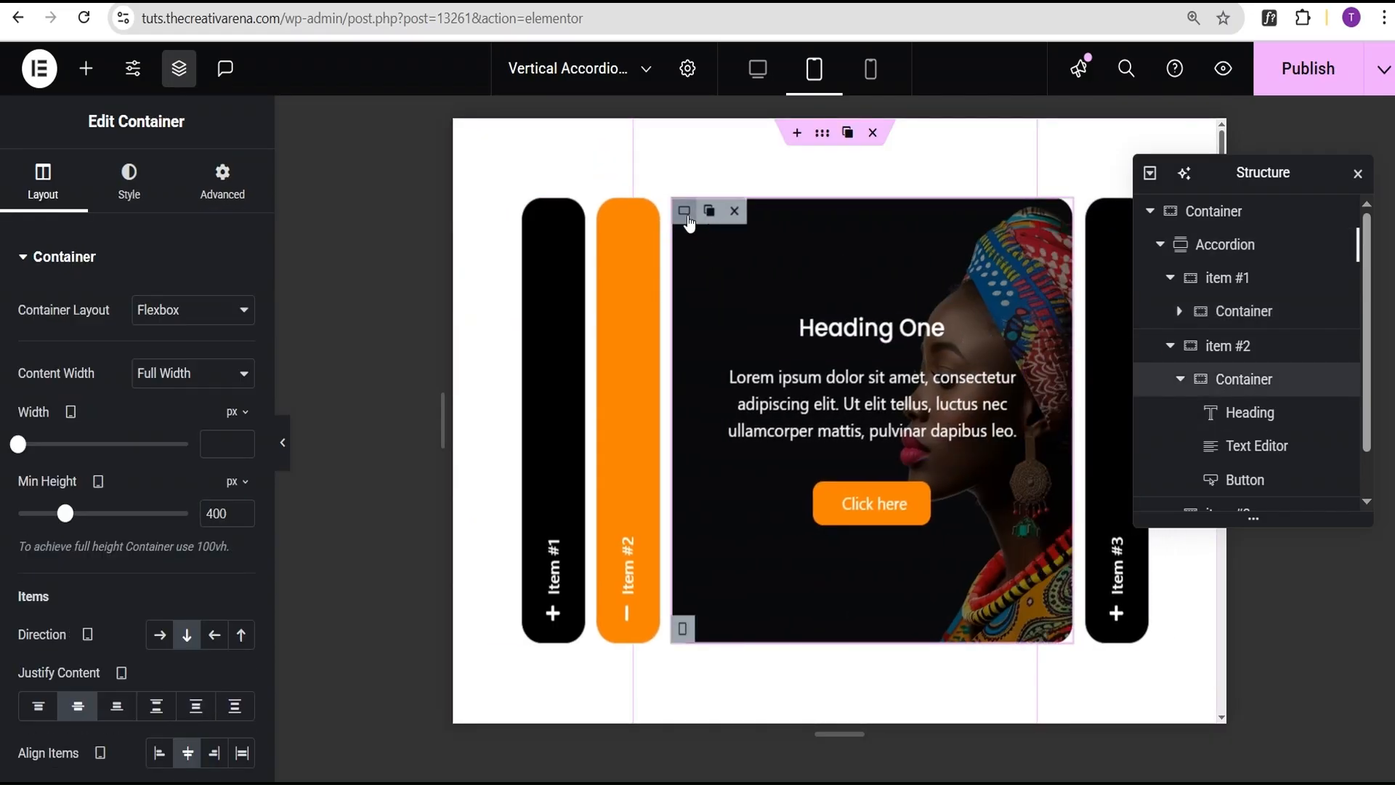
right_click(1277, 381)
click(1204, 332)
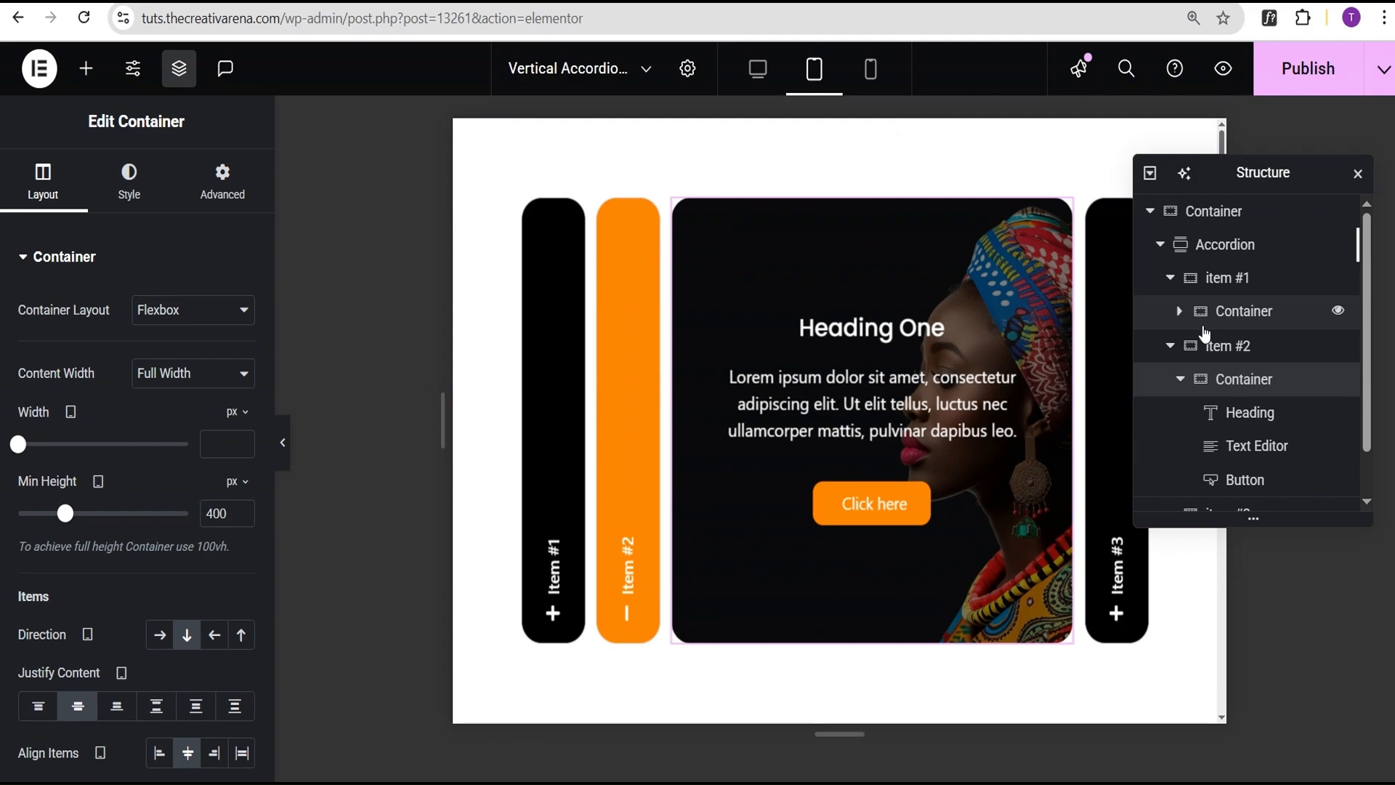
right_click(1280, 312)
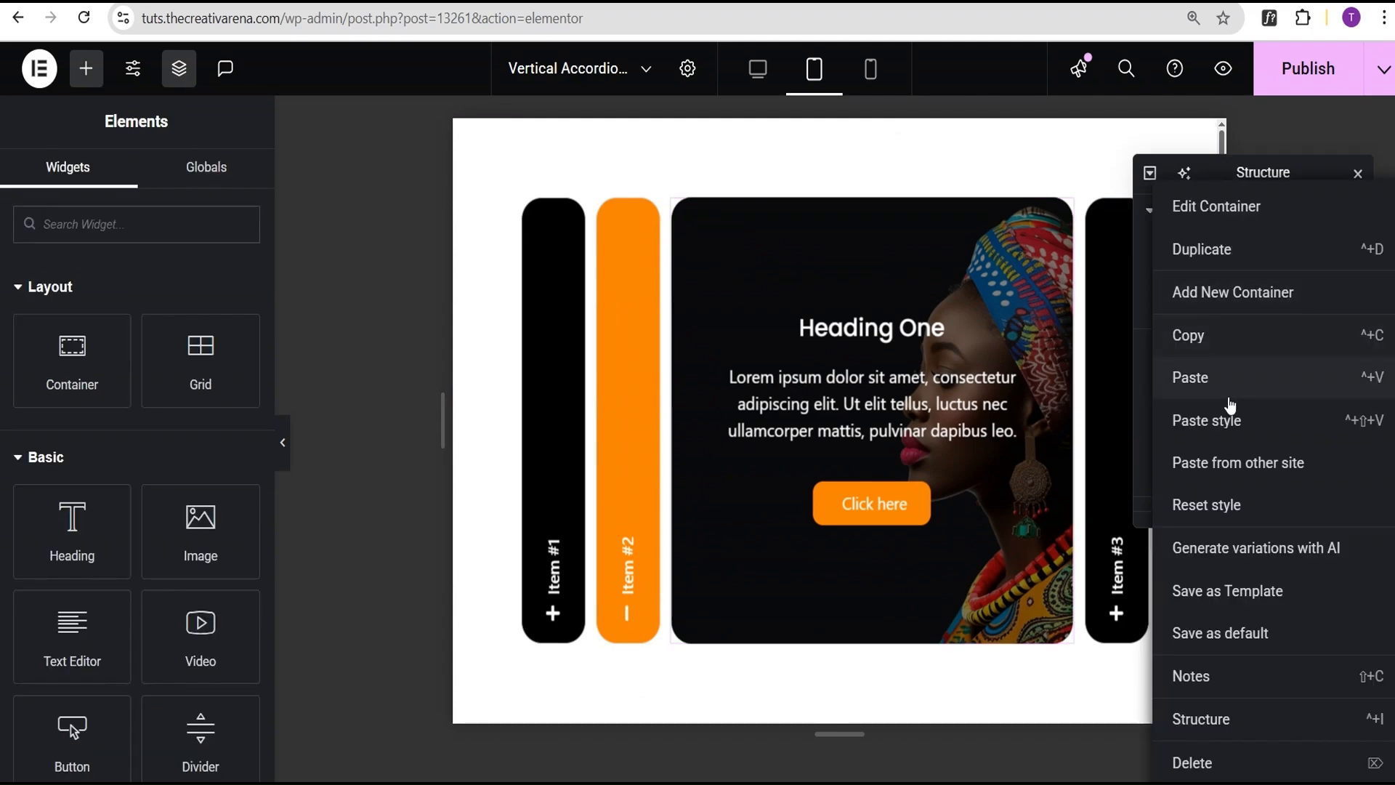
click(1191, 418)
- Paste the copied container style onto the container inside item #3
drag(1195, 346, 1223, 393)
click(1170, 380)
click(1168, 379)
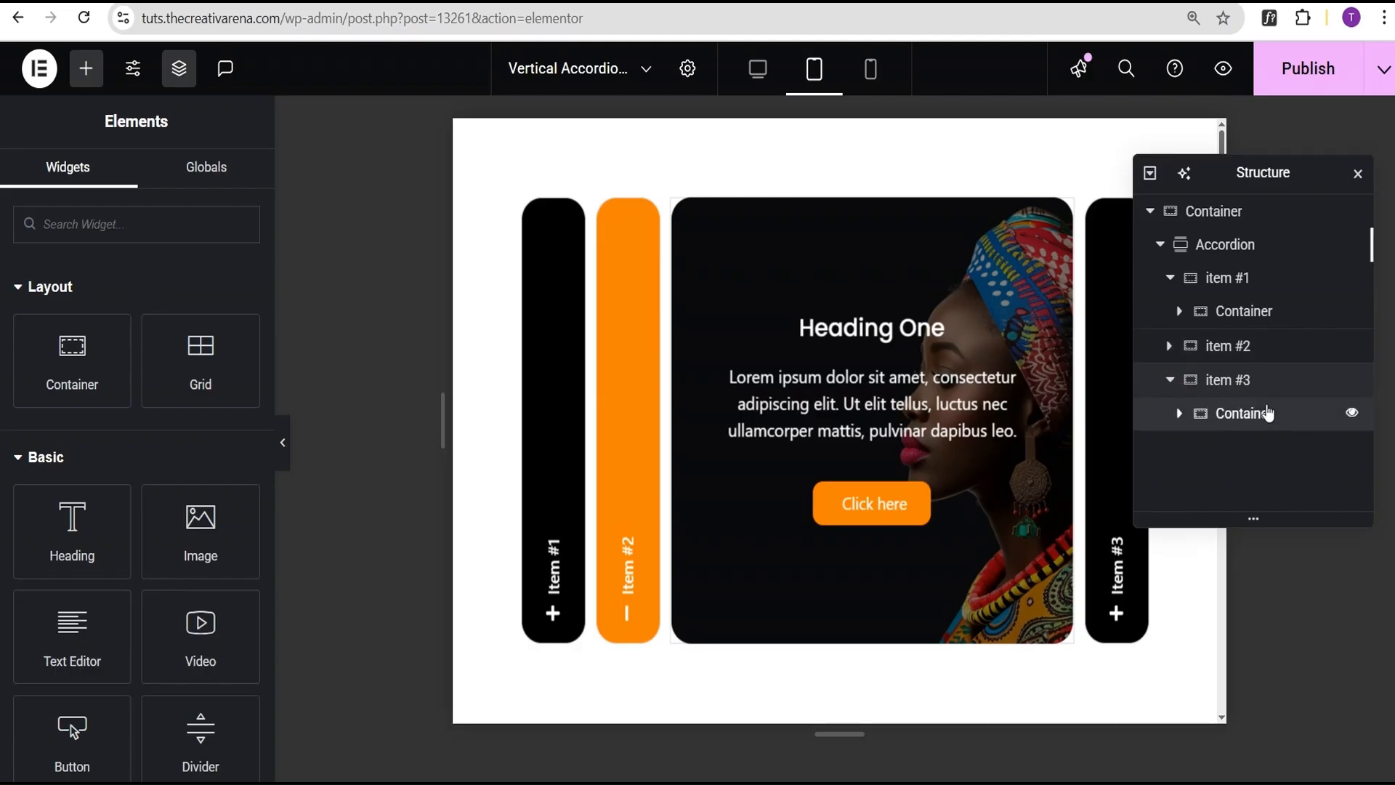
click(1267, 412)
right_click(1264, 414)
click(1246, 420)
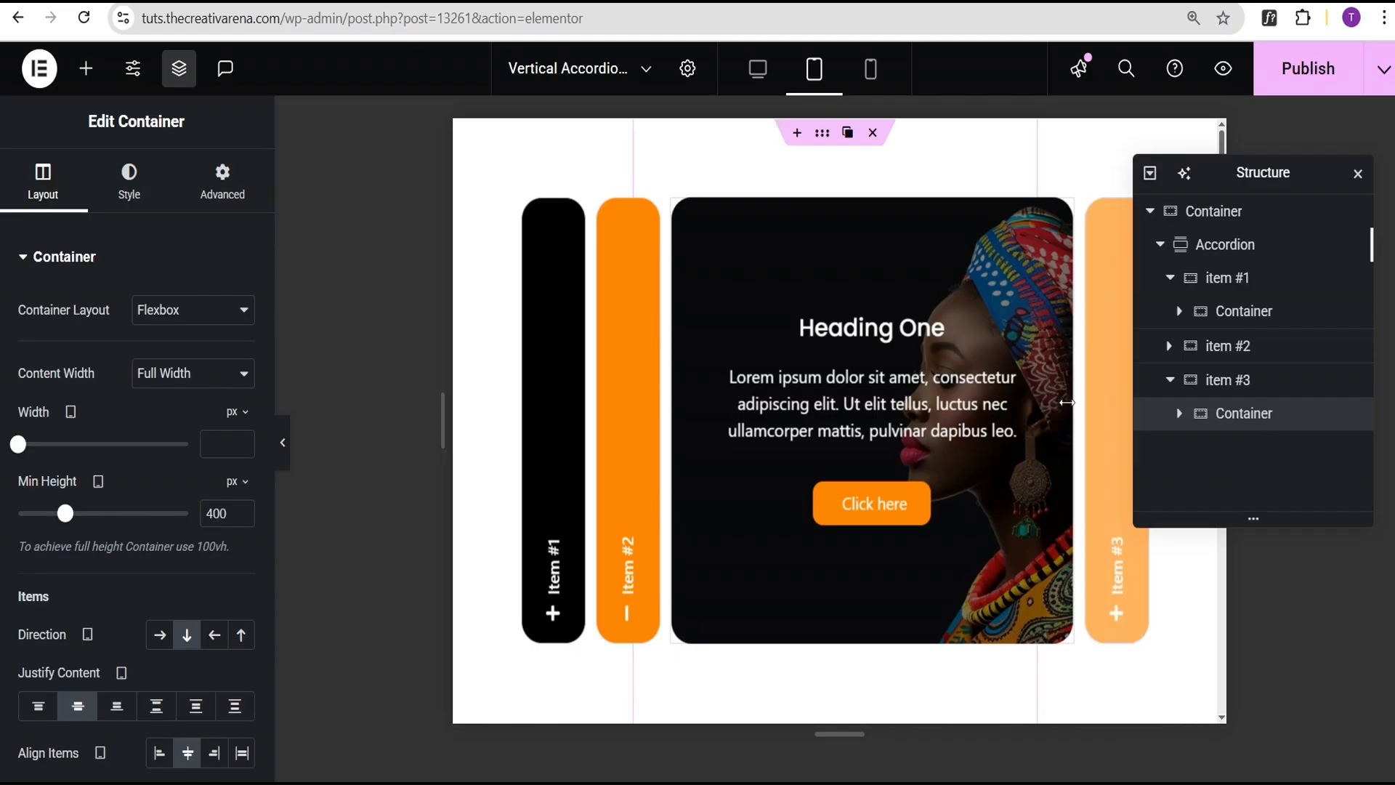
- Check the resized containers by closing item #2 and opening items #3, #1 and #2 in turn
click(644, 403)
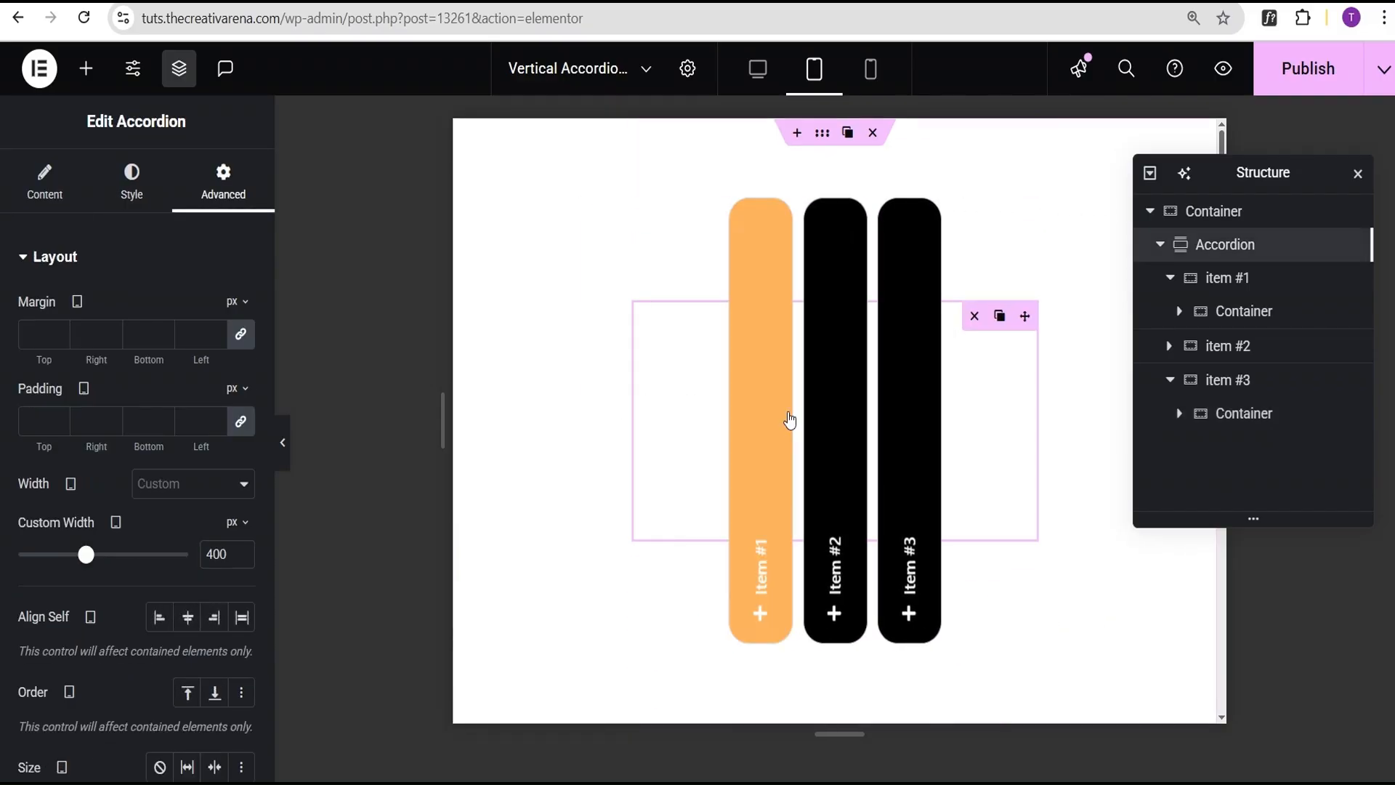
click(901, 414)
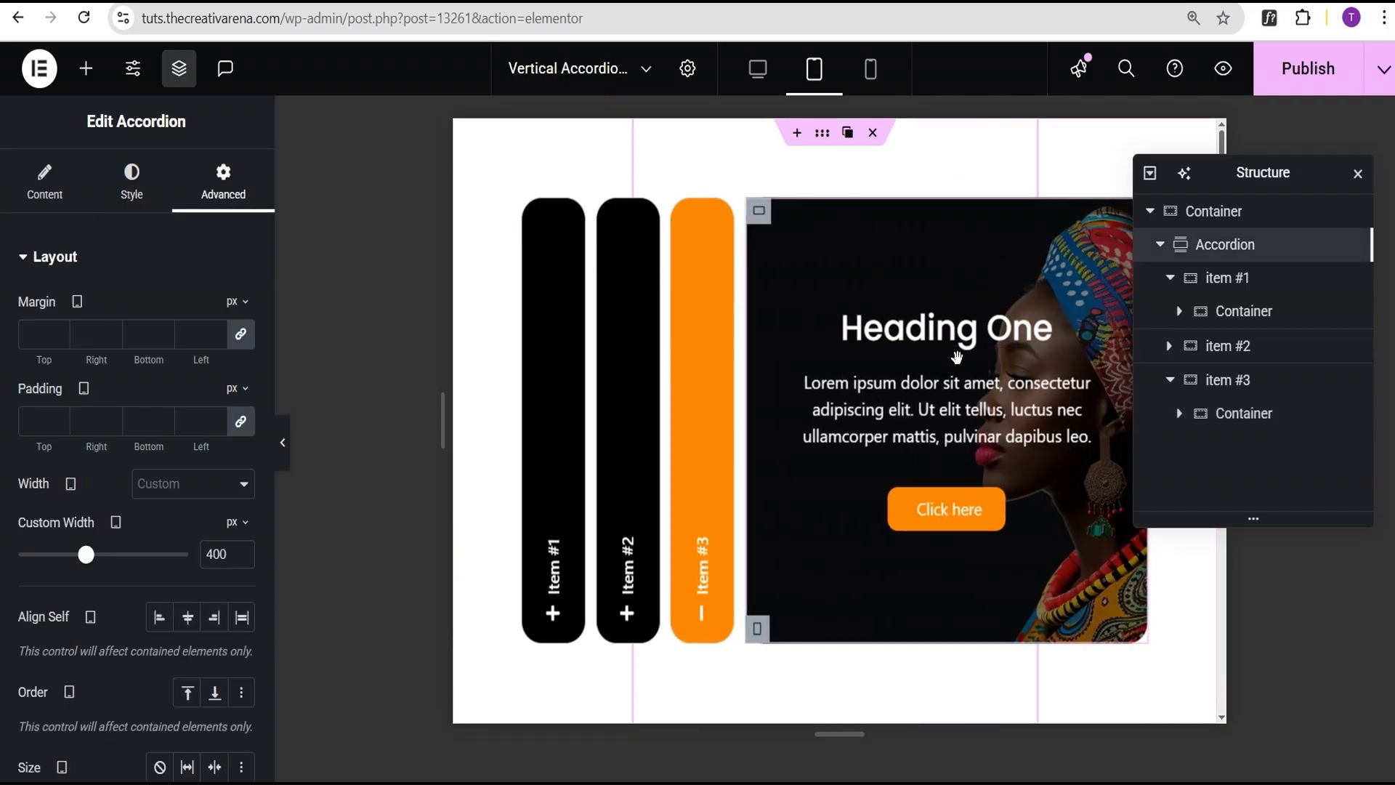
click(573, 416)
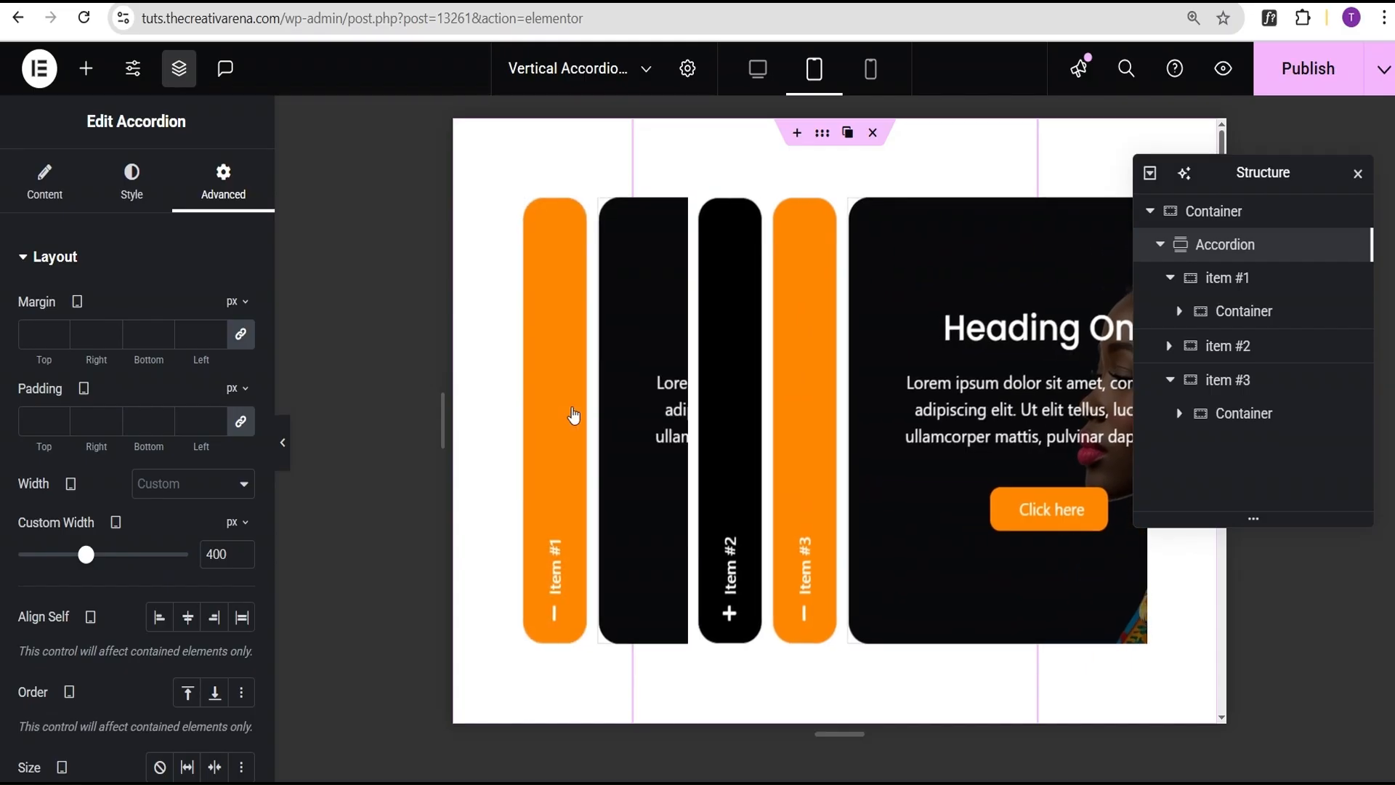
click(1044, 414)
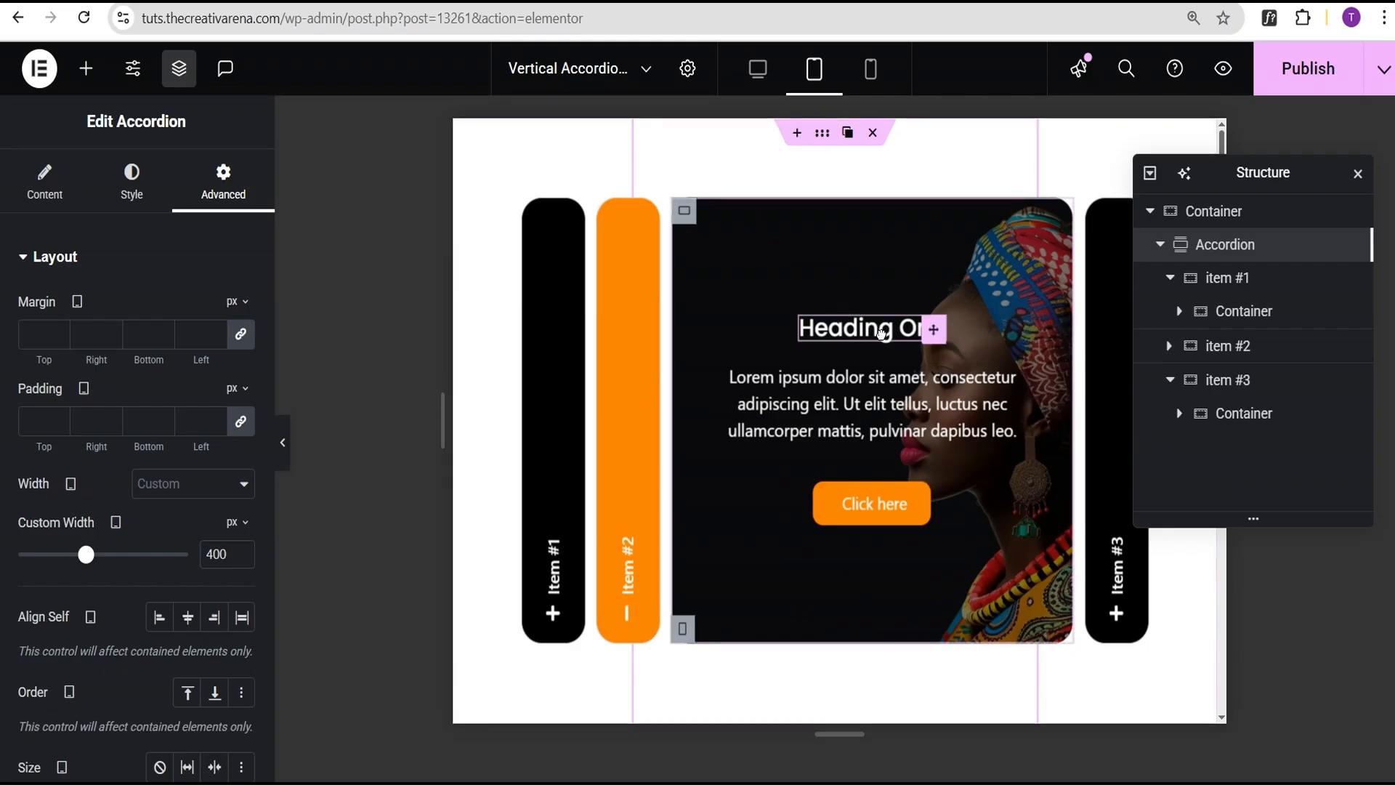
- Copy the heading in item #2 and paste its style onto the heading in item #1
click(880, 334)
right_click(1283, 420)
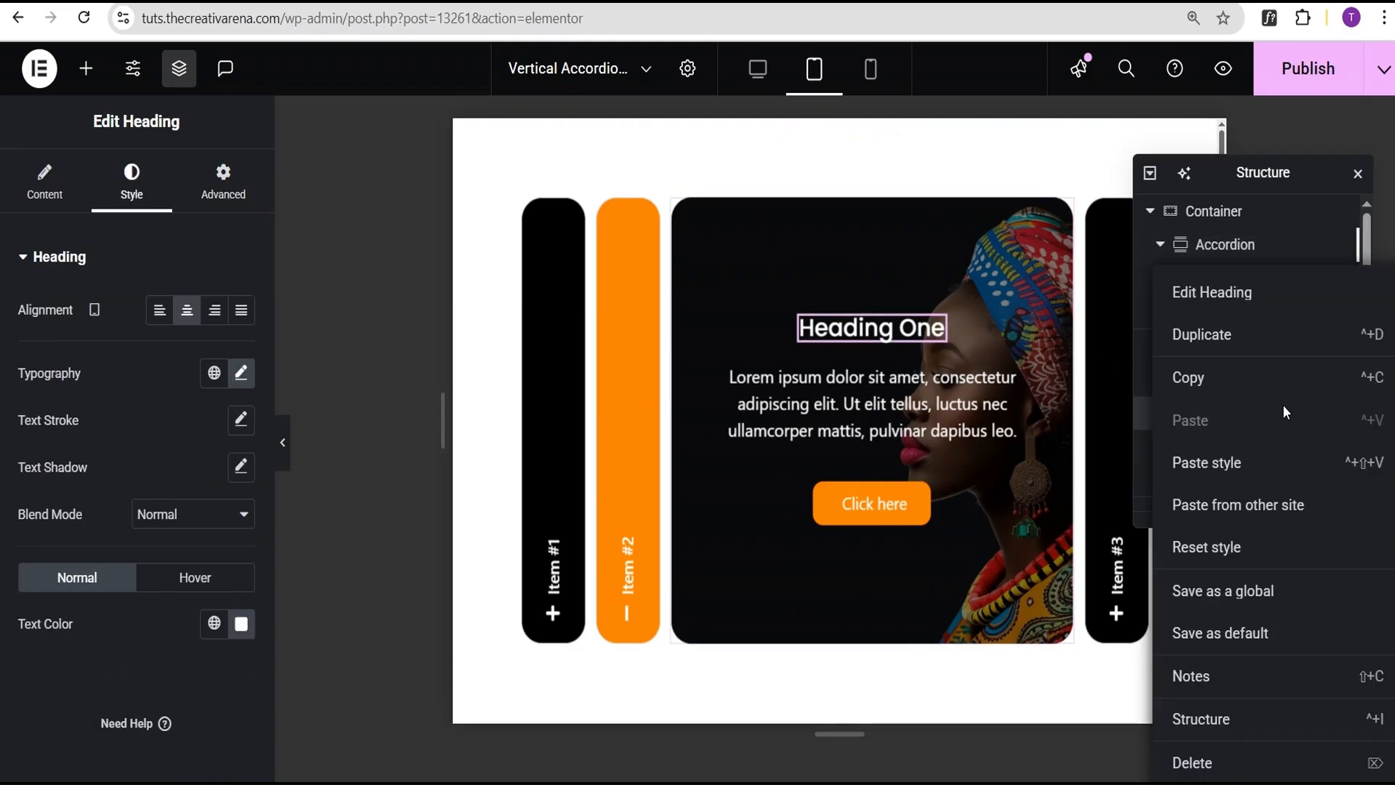
click(1205, 380)
click(1178, 312)
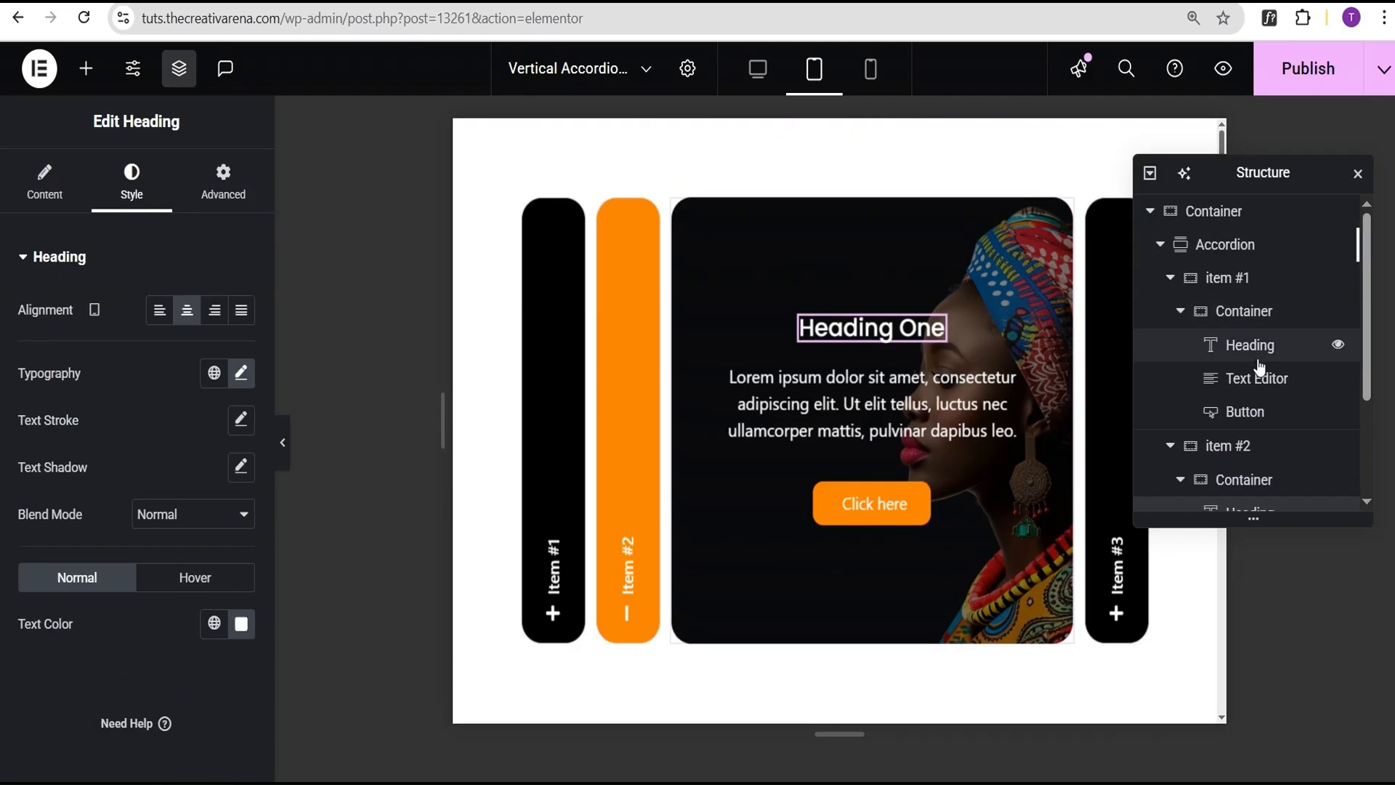
right_click(1259, 357)
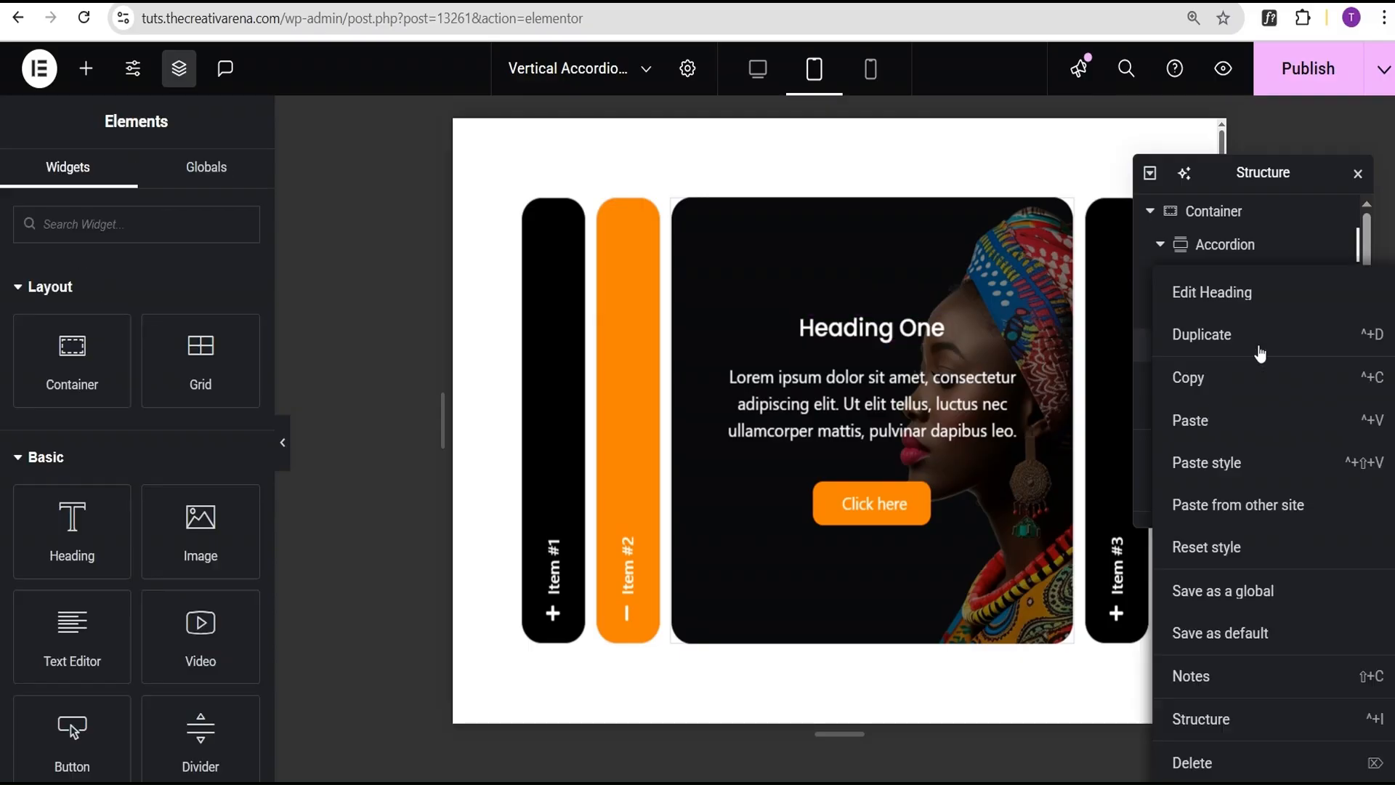
click(1238, 460)
- Paste the copied heading style onto the heading in item #3
scroll(1262, 463, down, 1)
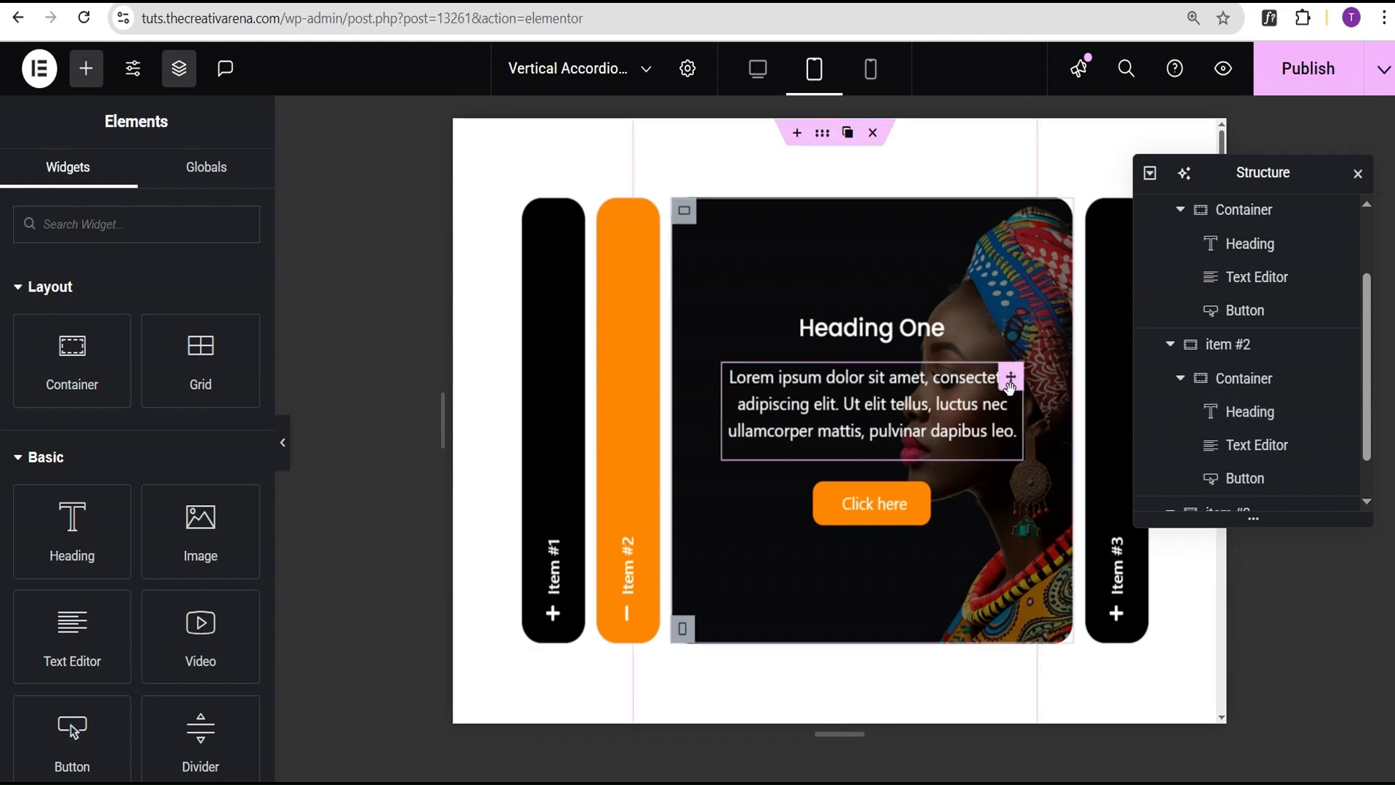
scroll(1197, 458, down, 1)
click(1179, 498)
scroll(1178, 472, down, 1)
right_click(1253, 437)
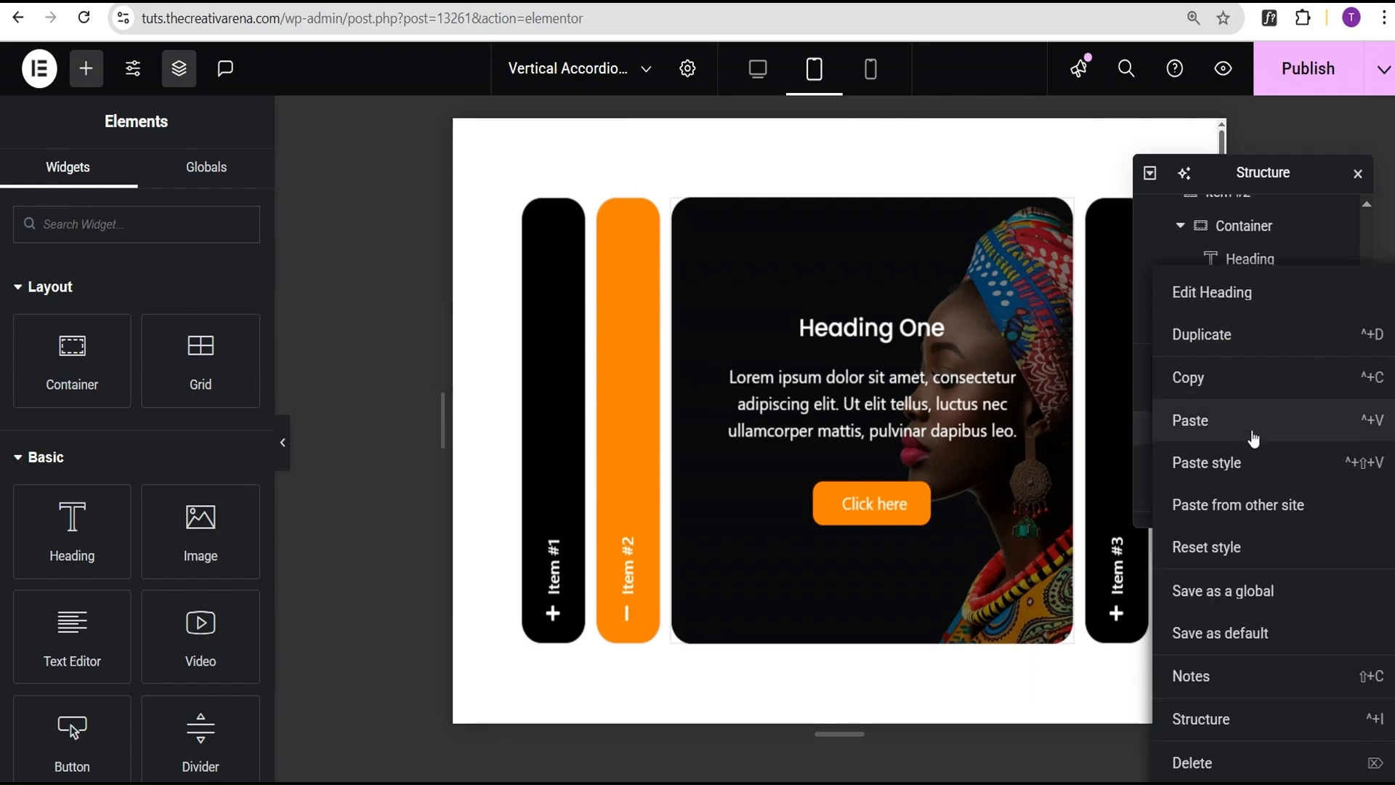
click(1232, 468)
- Check the heading sizes by closing item #2 and opening items #3 and #1
click(641, 414)
click(903, 414)
click(564, 404)
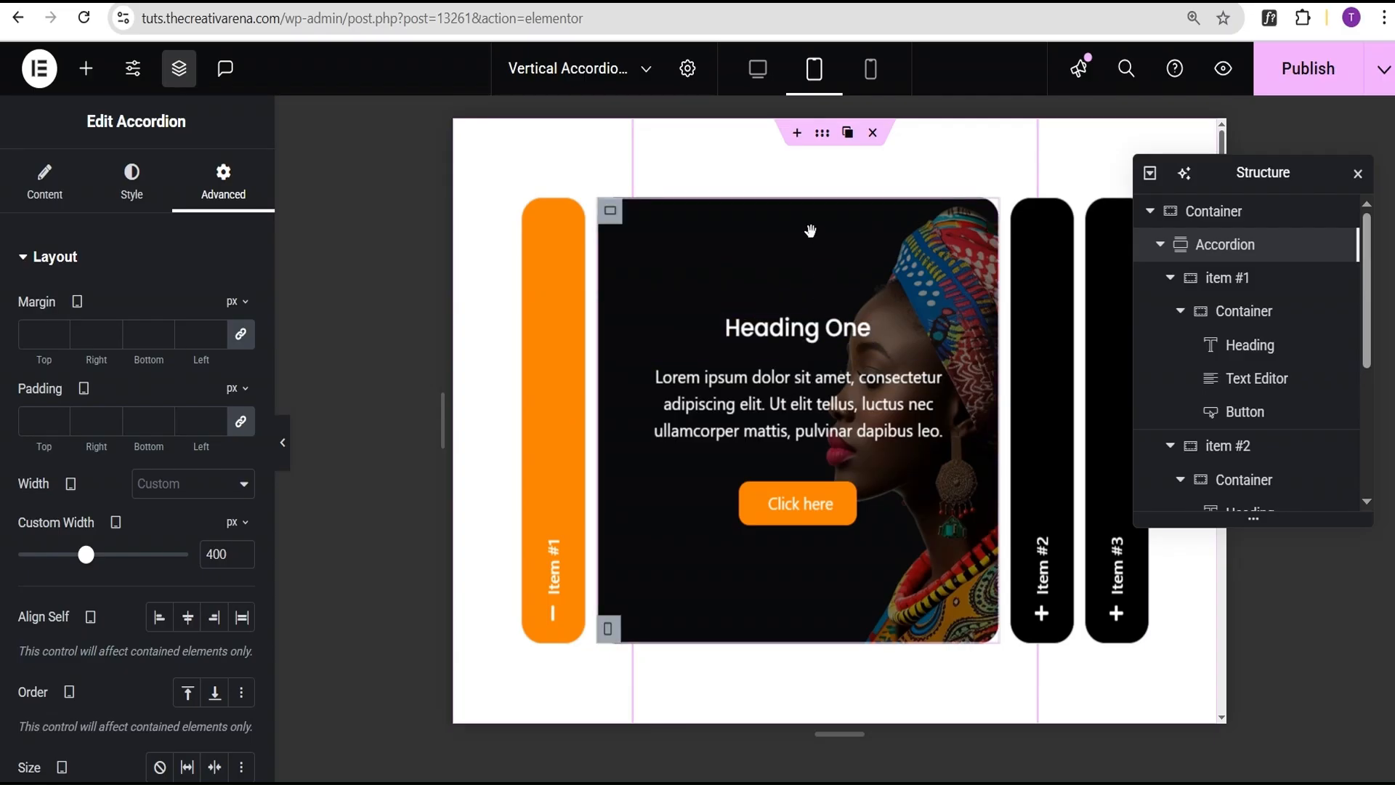
- Switch to the mobile layout and set the Accordion's transform rotation to 0 degrees
click(870, 73)
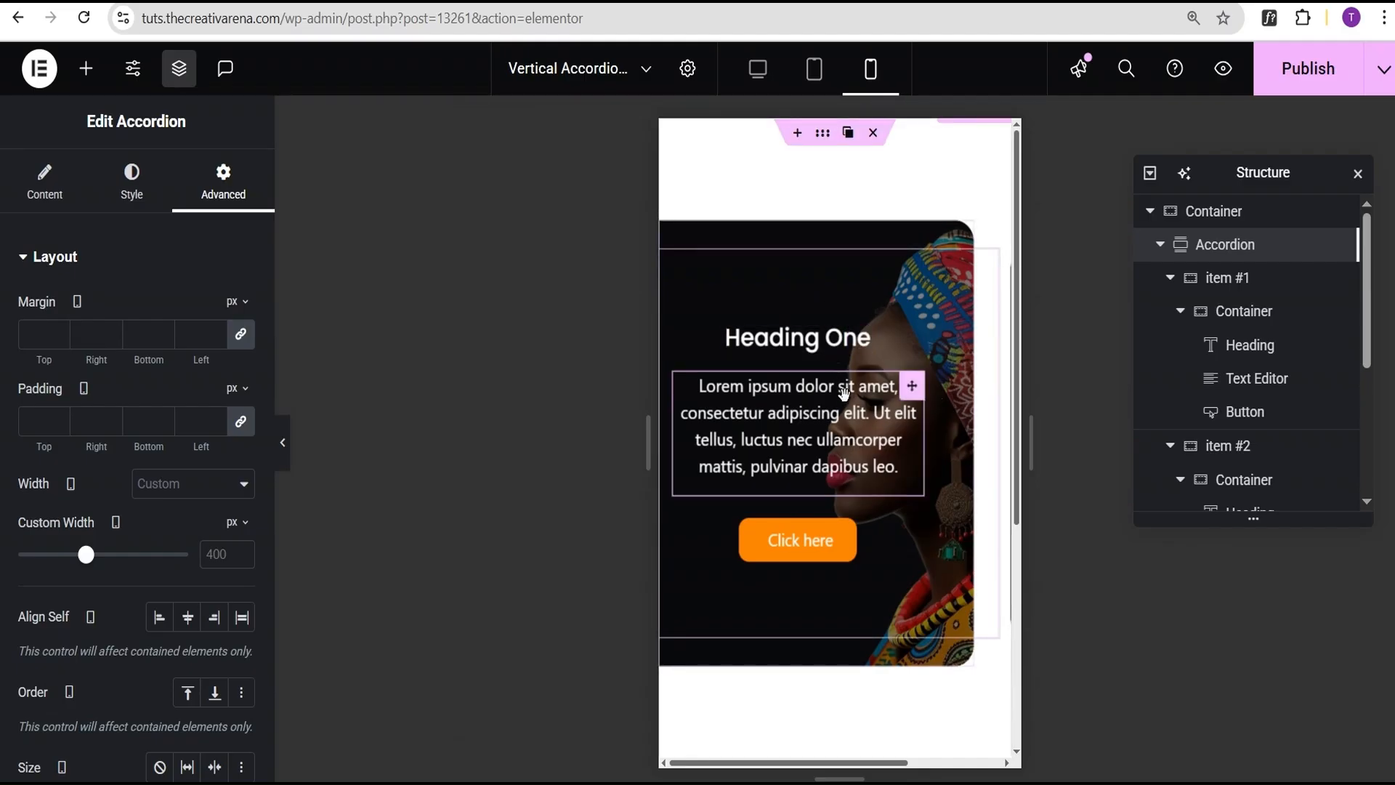
click(1160, 245)
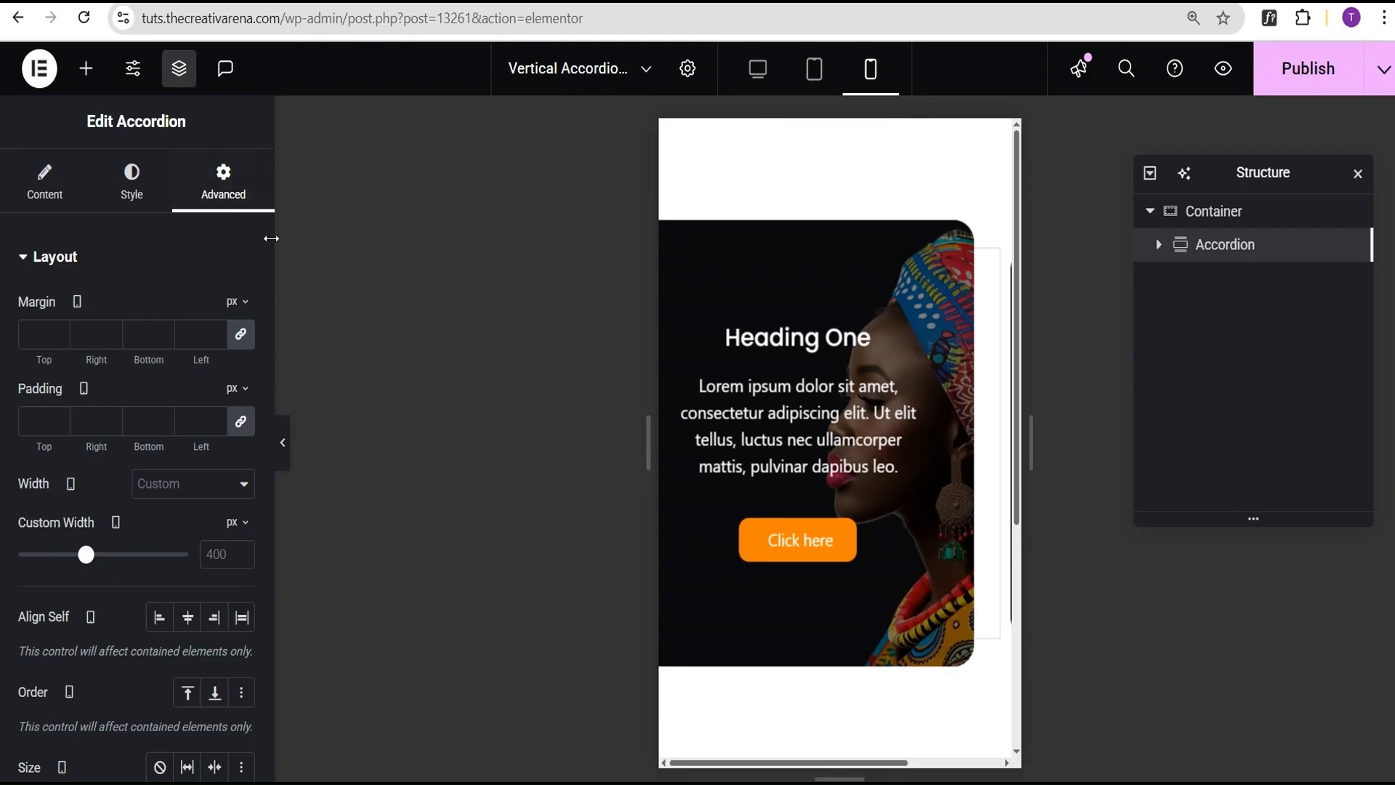
scroll(211, 277, down, 10)
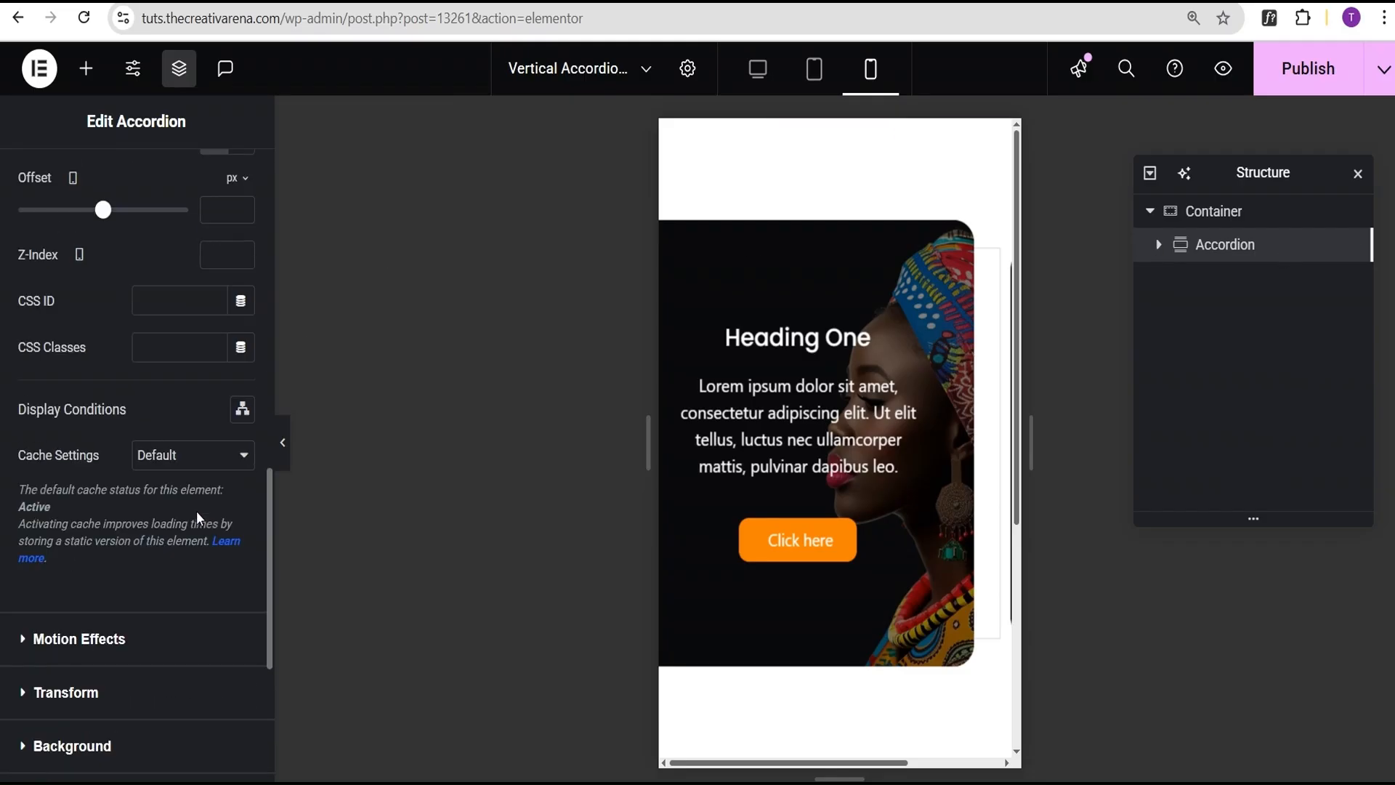
scroll(197, 511, down, 3)
click(94, 501)
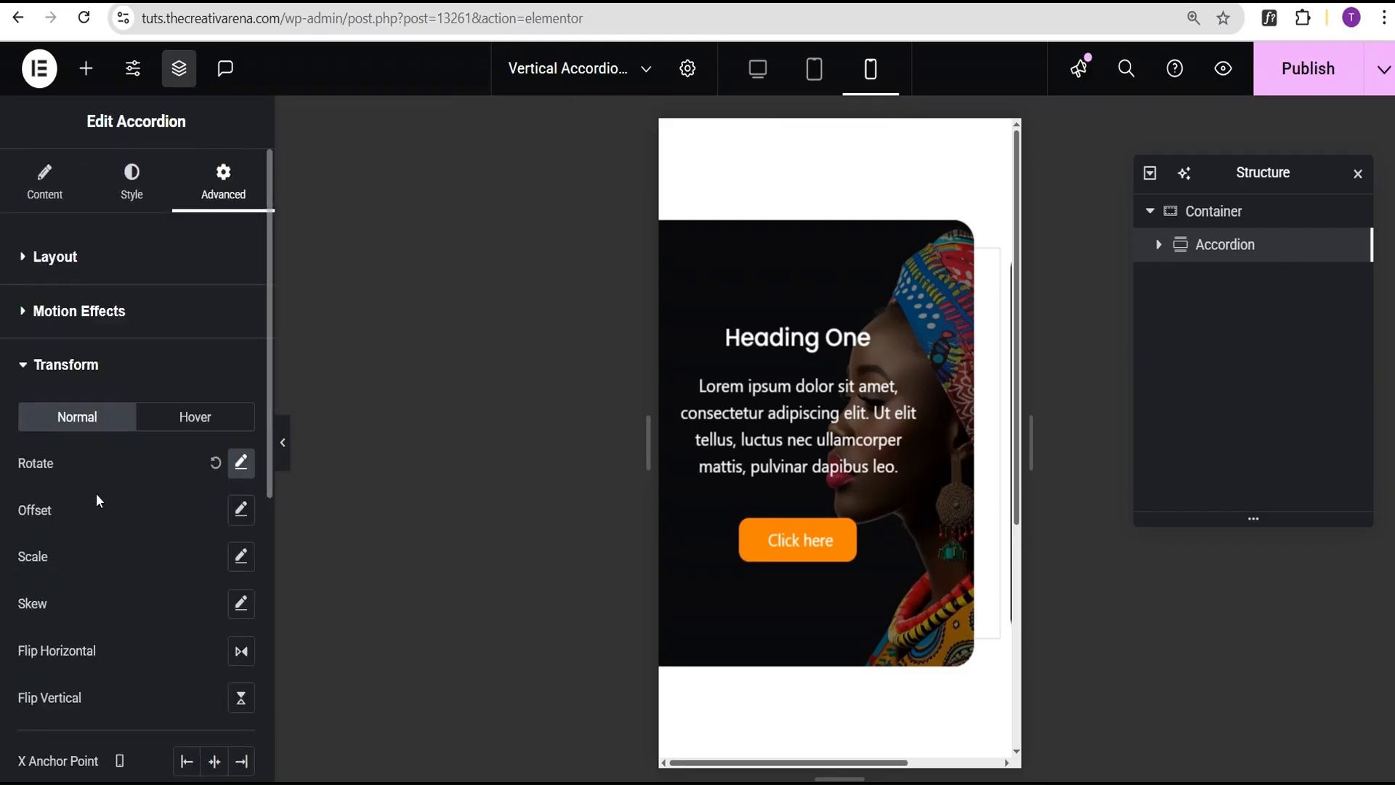
click(240, 465)
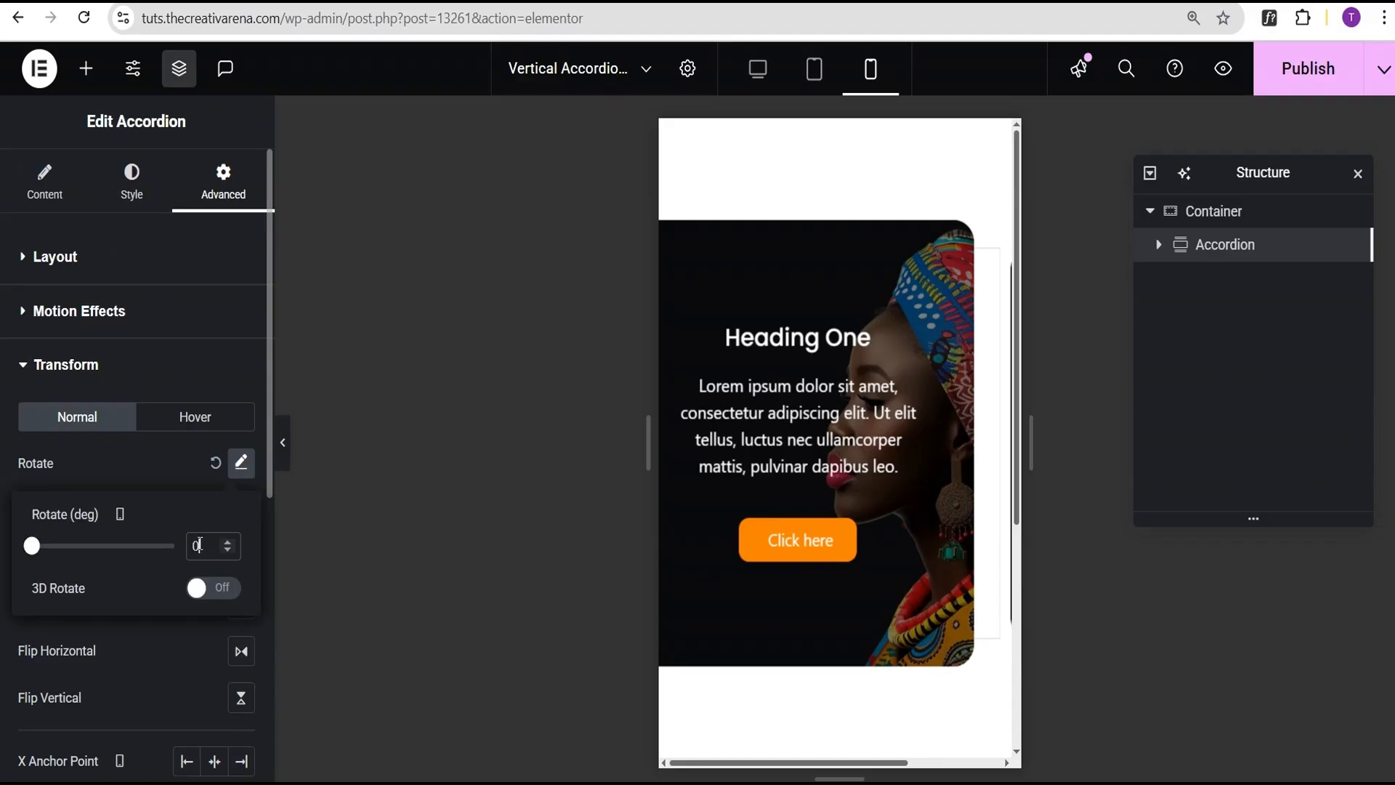
text(0)
click(159, 459)
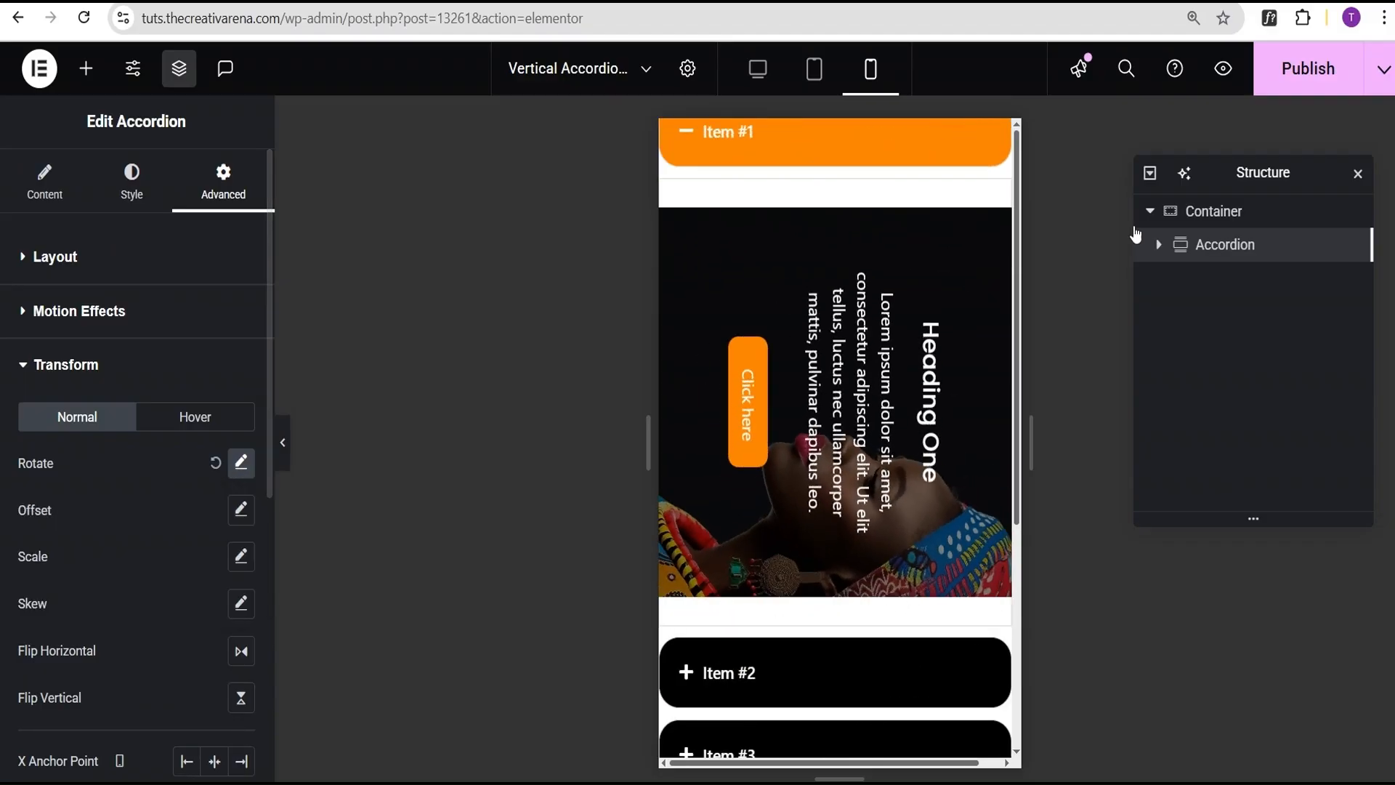
- Set the mobile transform rotation of the inner container in item #1 to 0 degrees
click(1157, 245)
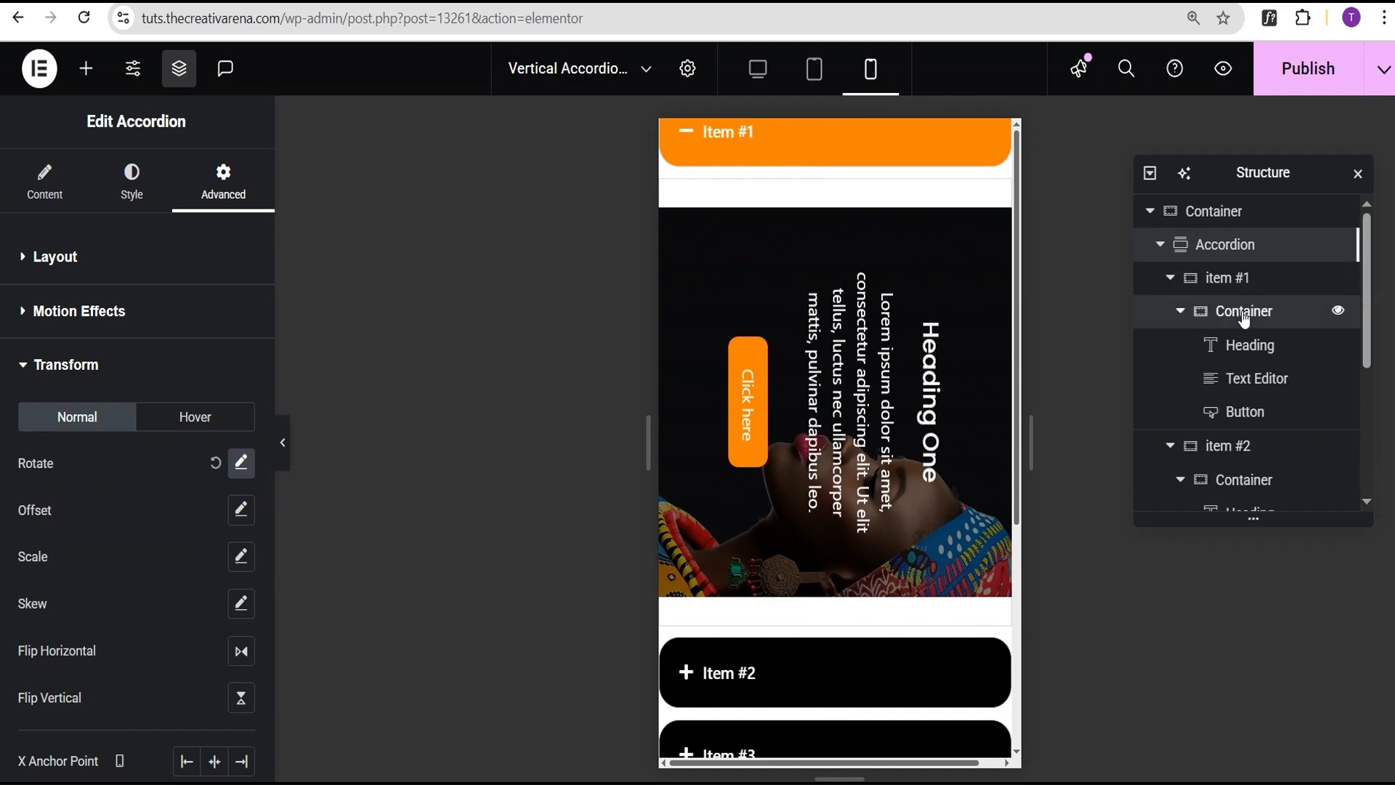
click(1244, 317)
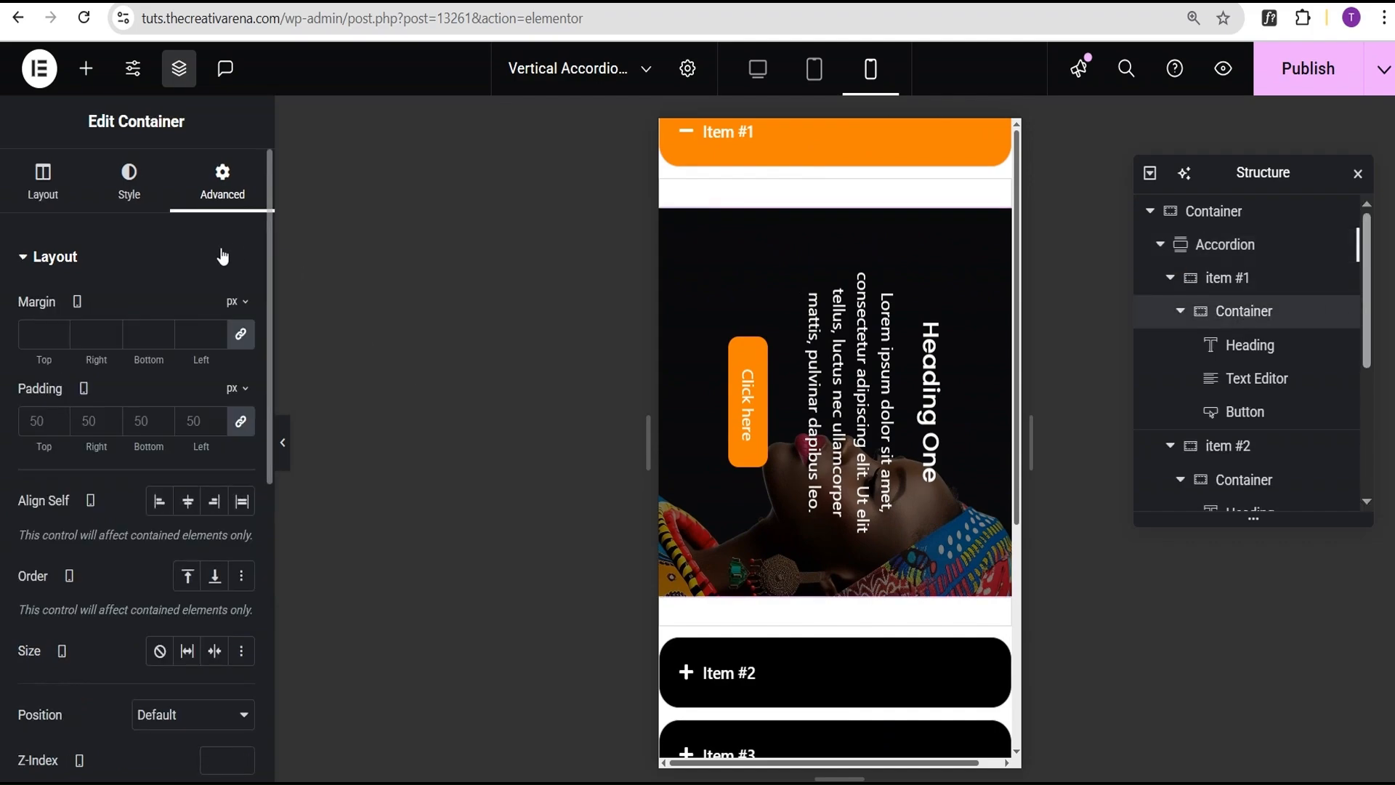
scroll(231, 270, down, 7)
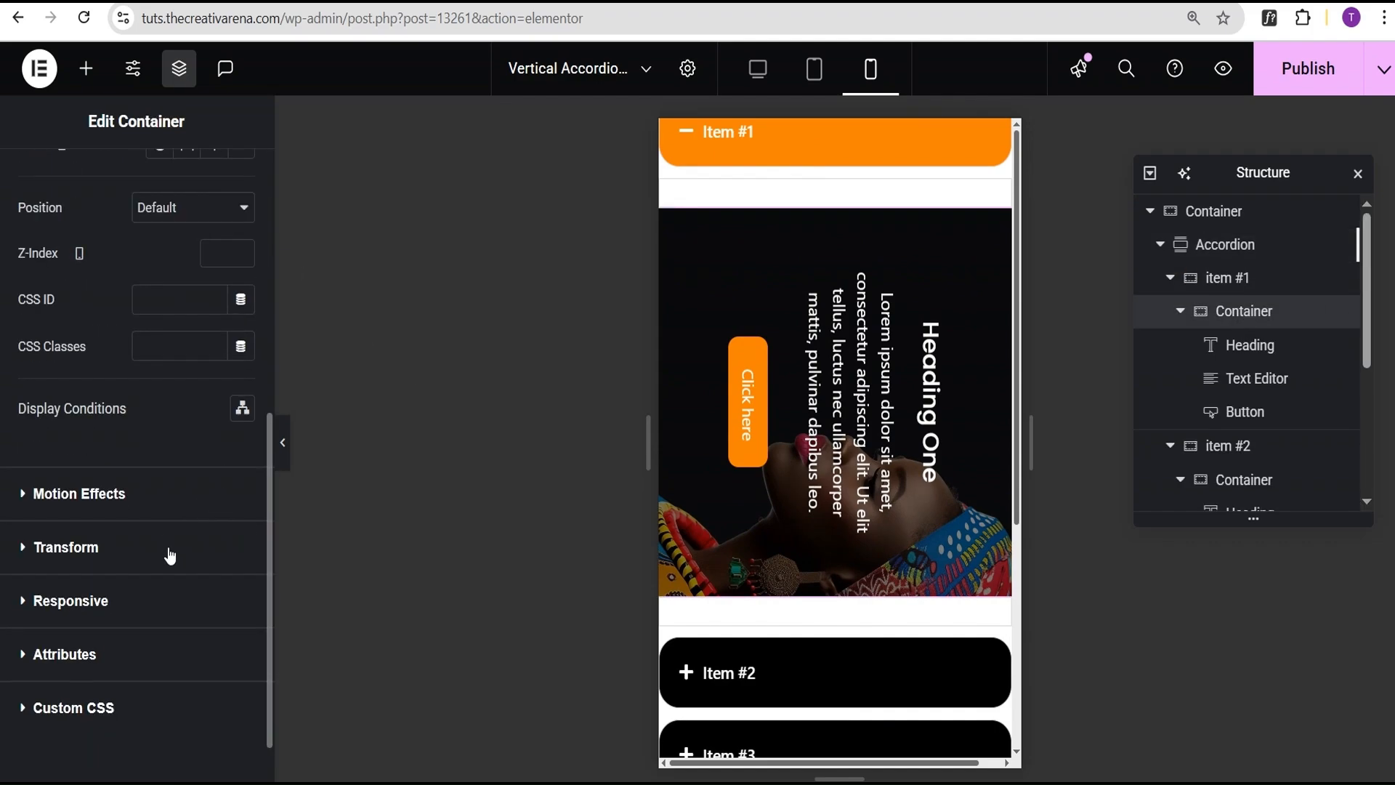
click(171, 551)
click(241, 576)
scroll(218, 621, down, 1)
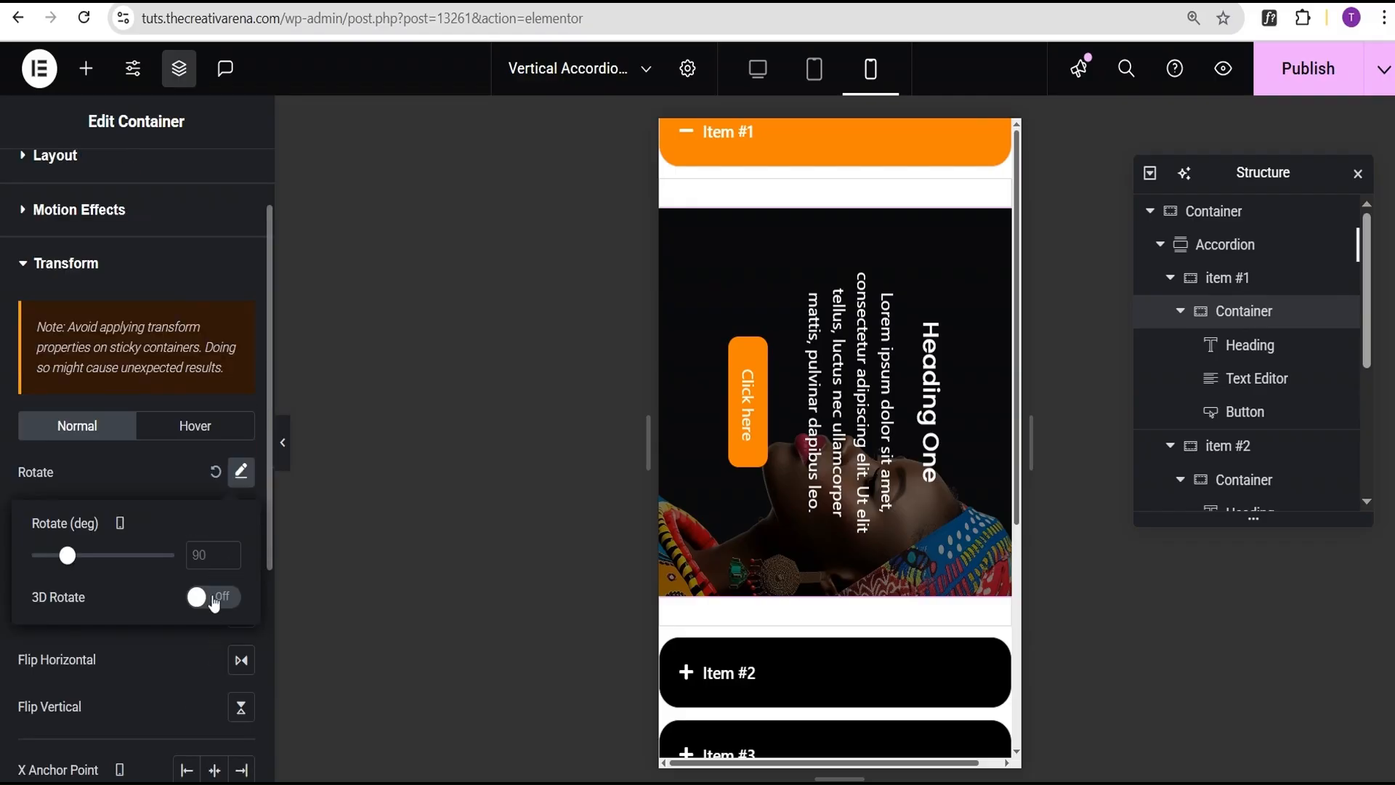
text(0)
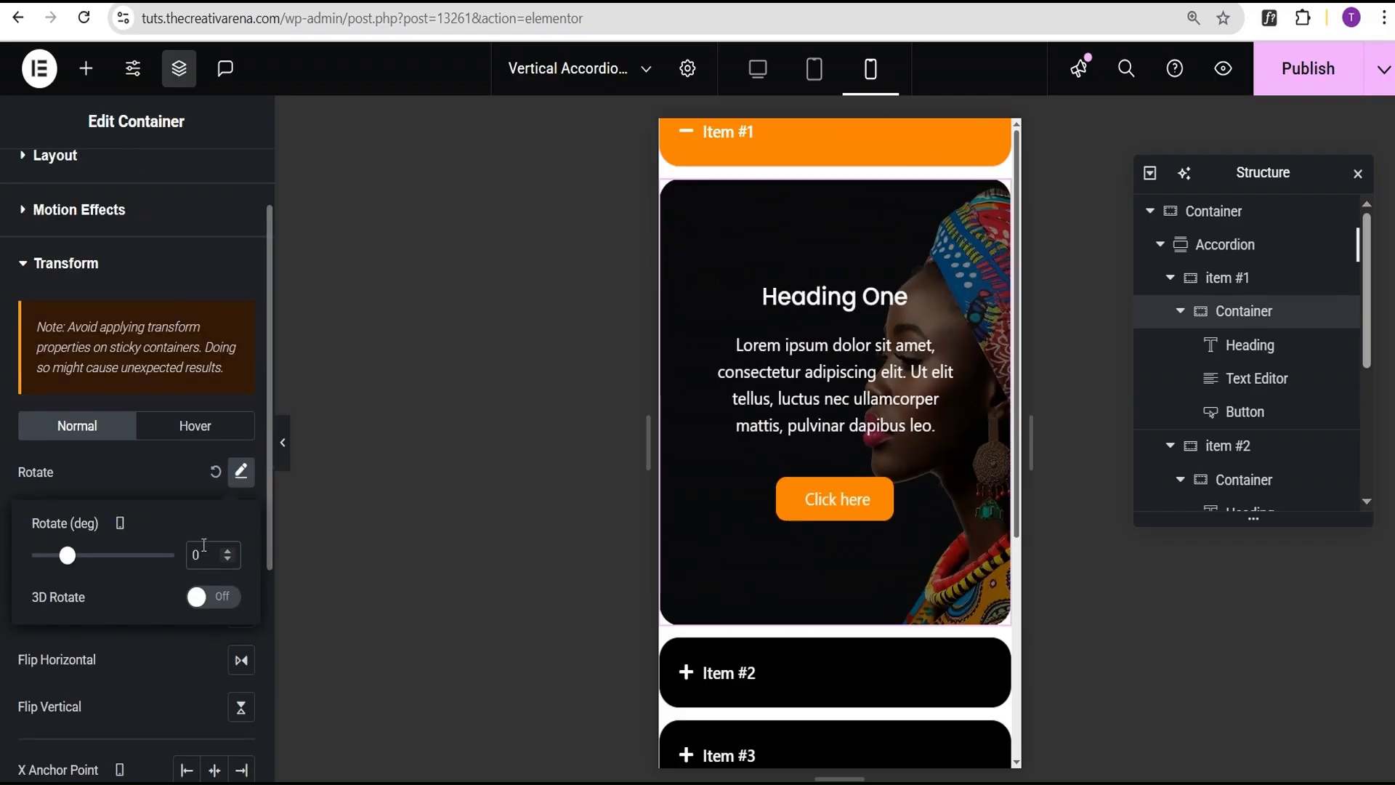
- Set the mobile transform rotation of the inner container in item #2 to 0 degrees
scroll(1211, 445, down, 1)
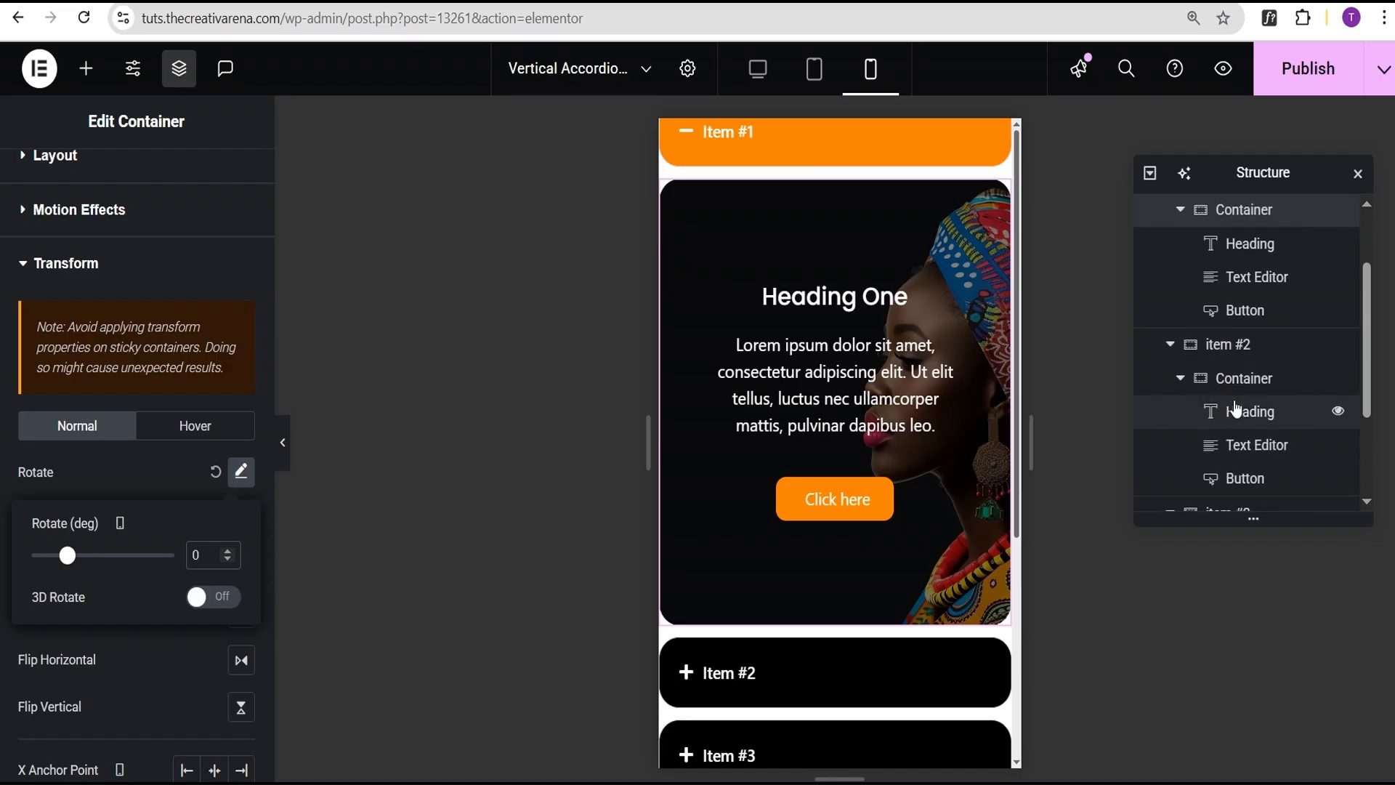
click(1241, 392)
click(219, 187)
scroll(201, 620, down, 5)
scroll(201, 619, down, 2)
click(88, 469)
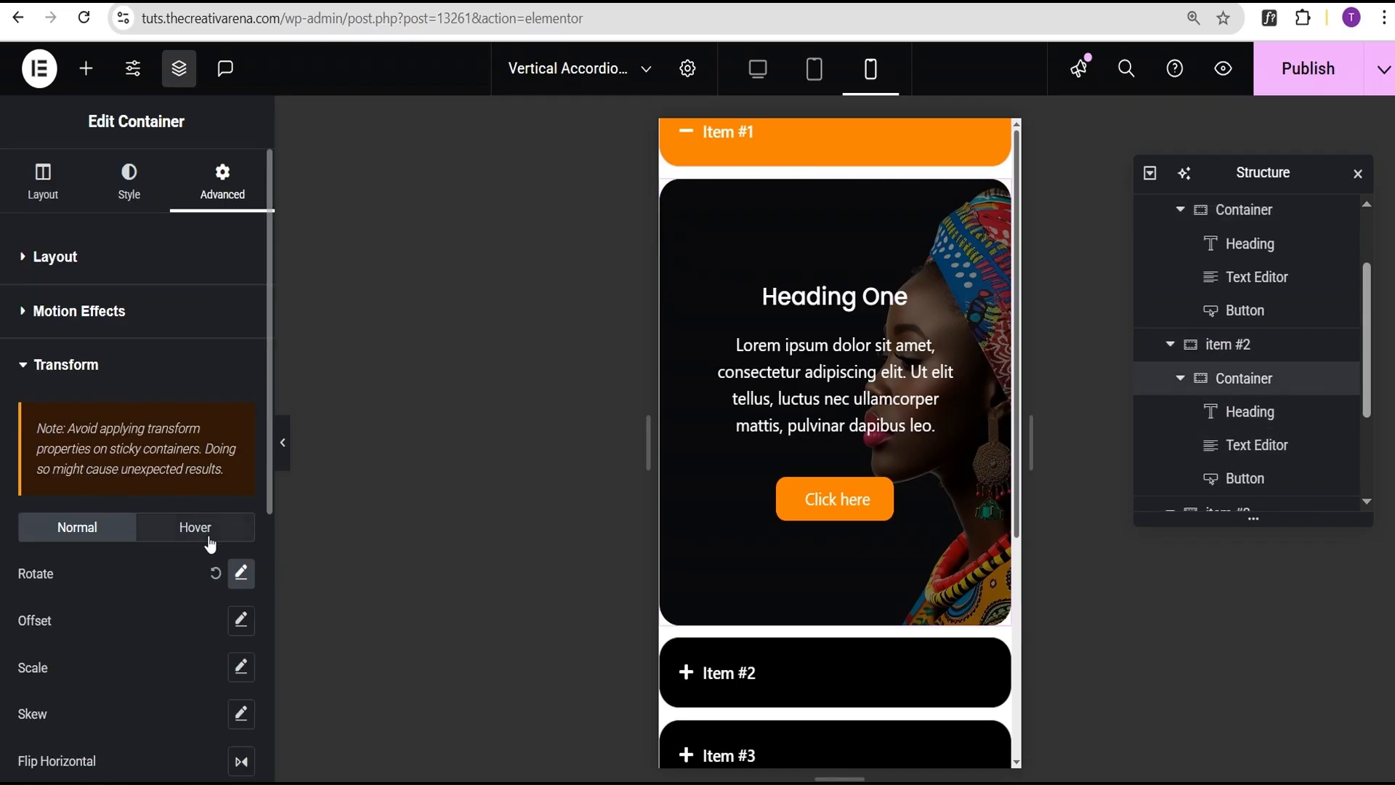
click(240, 574)
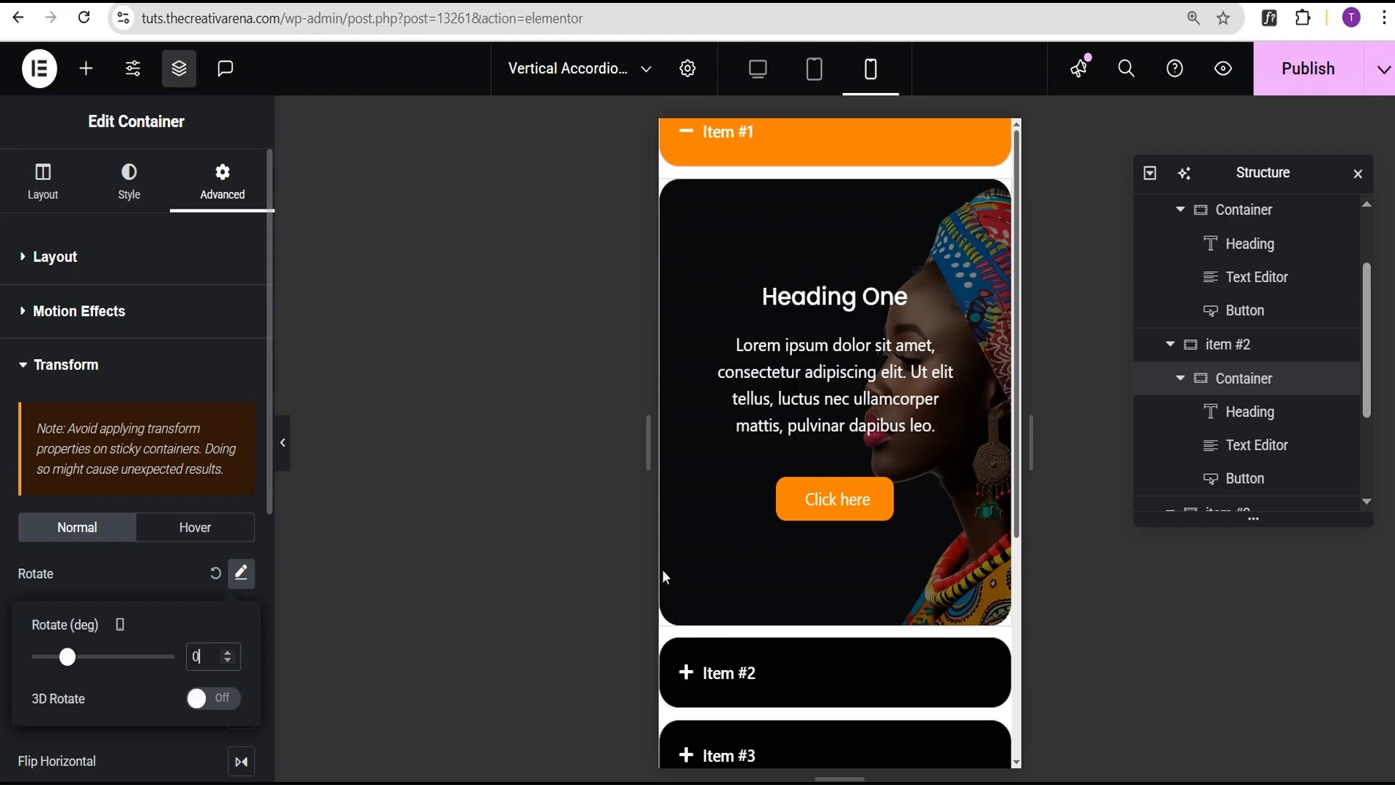
- Set the mobile transform rotation of the inner container in item #3 to 0 degrees
scroll(1249, 421, down, 4)
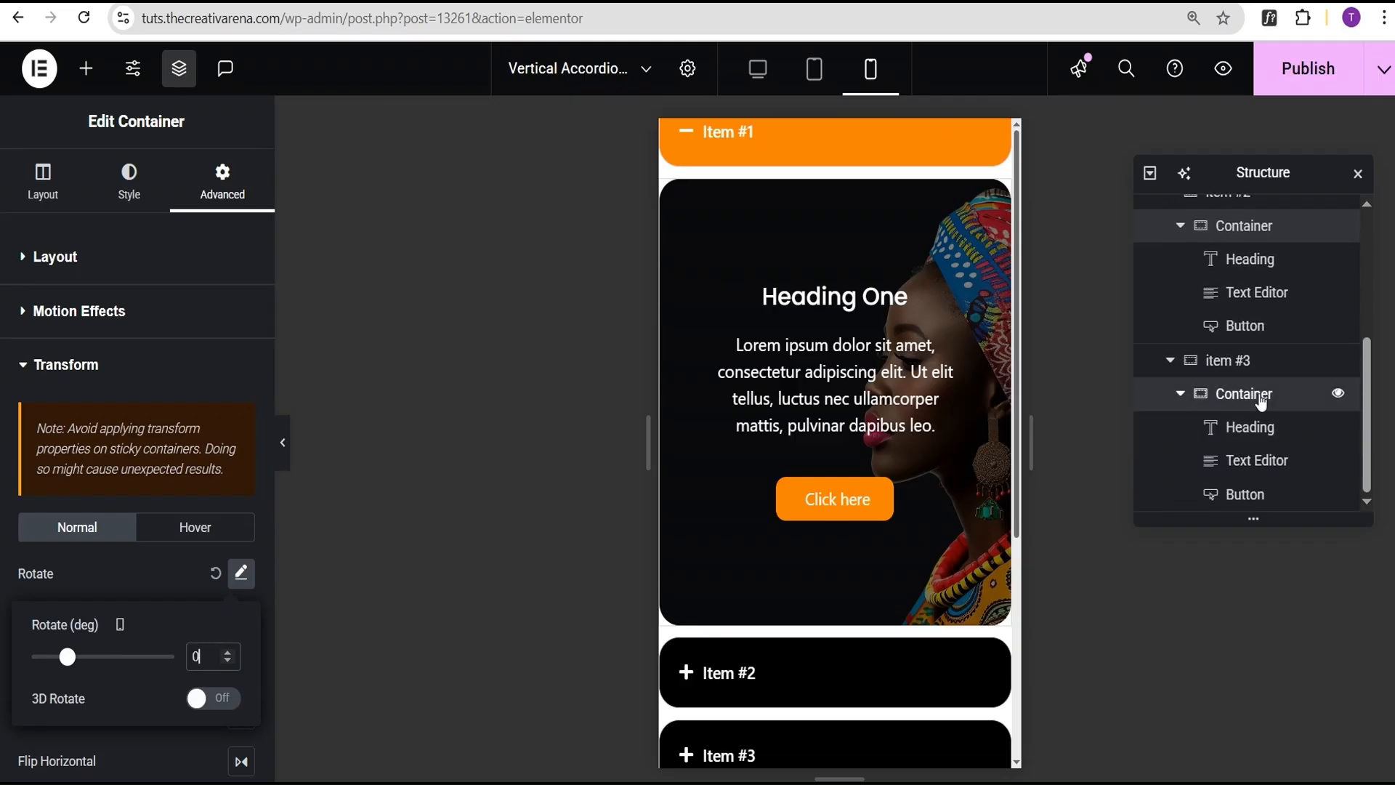
click(1261, 399)
click(223, 187)
scroll(211, 574, down, 5)
click(164, 462)
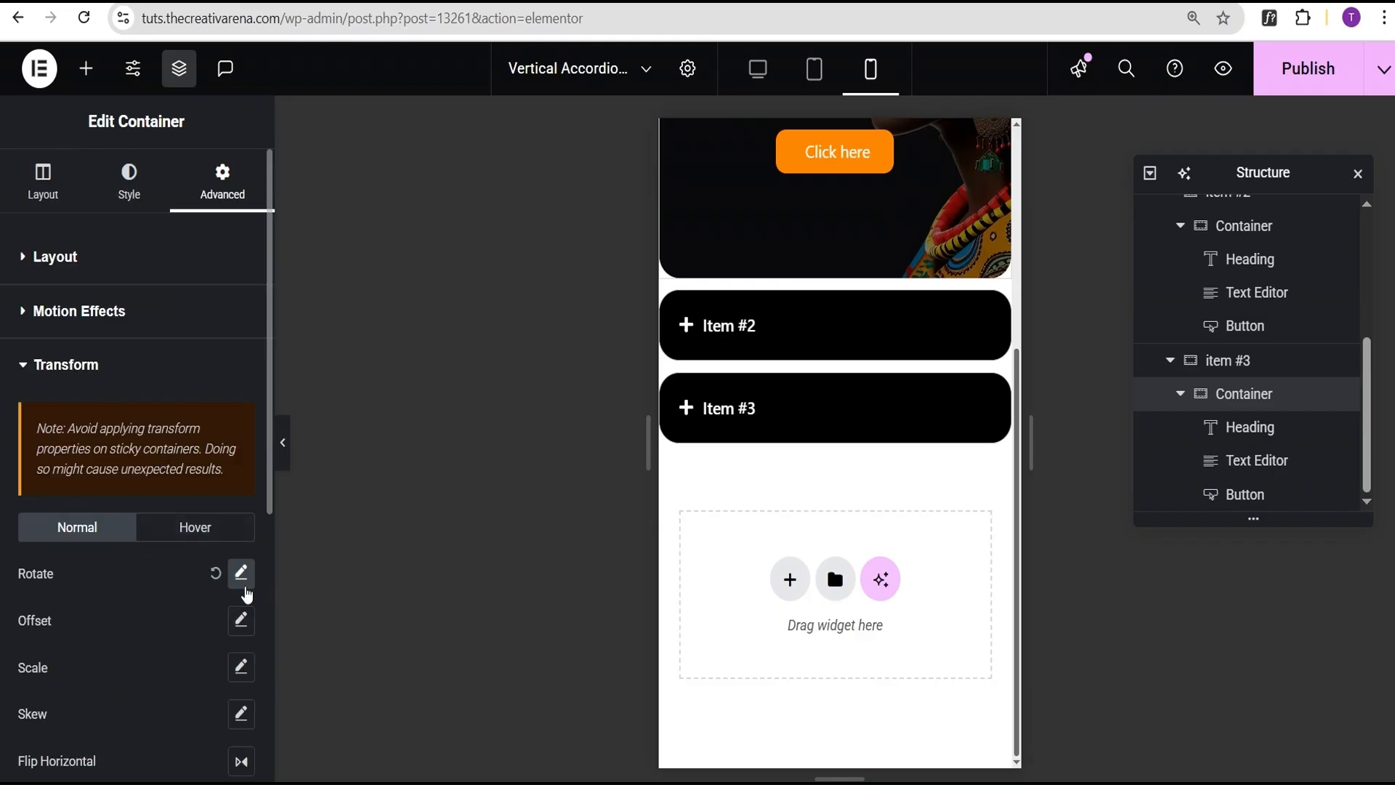
click(242, 575)
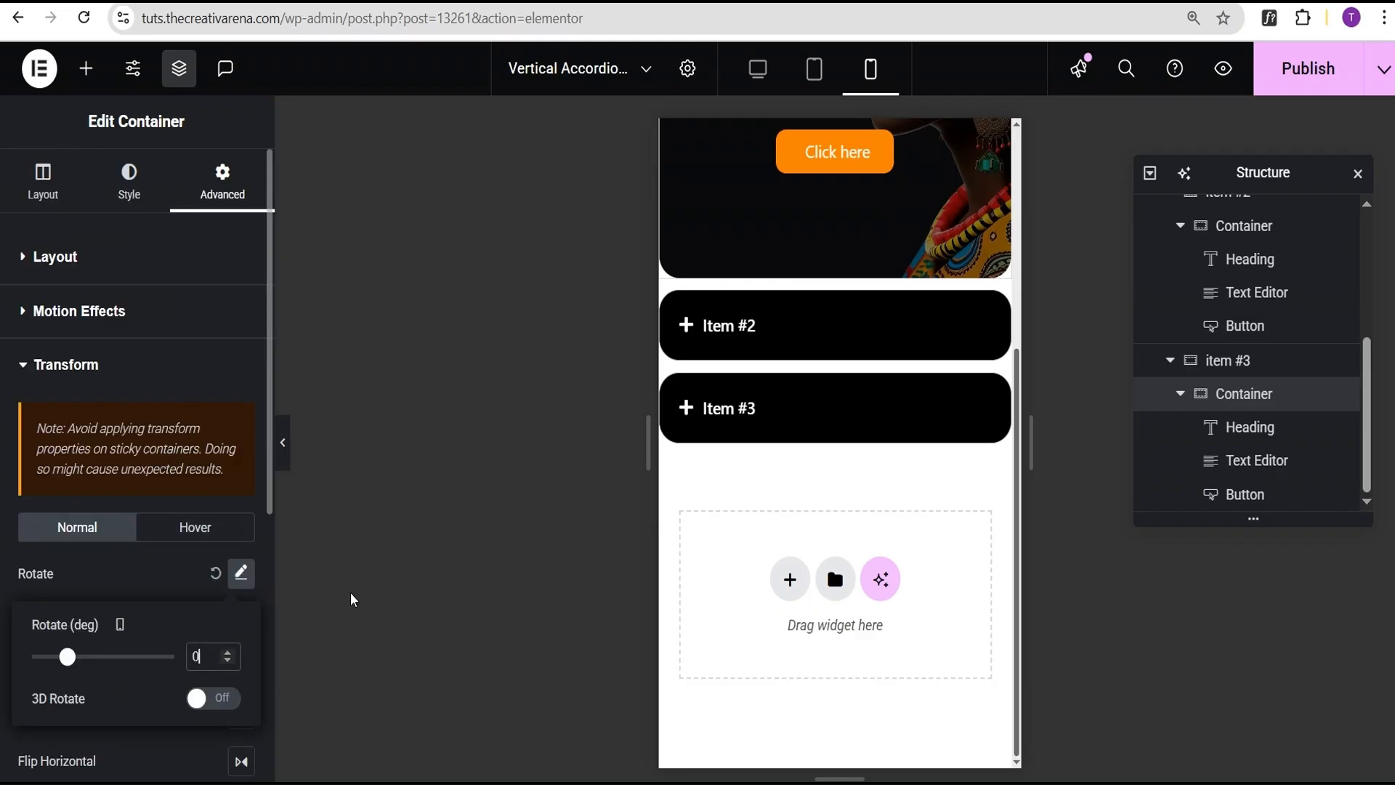
- Open items #2 and #3 in the mobile layout to check their content orientation, and collapse the accordion
click(851, 336)
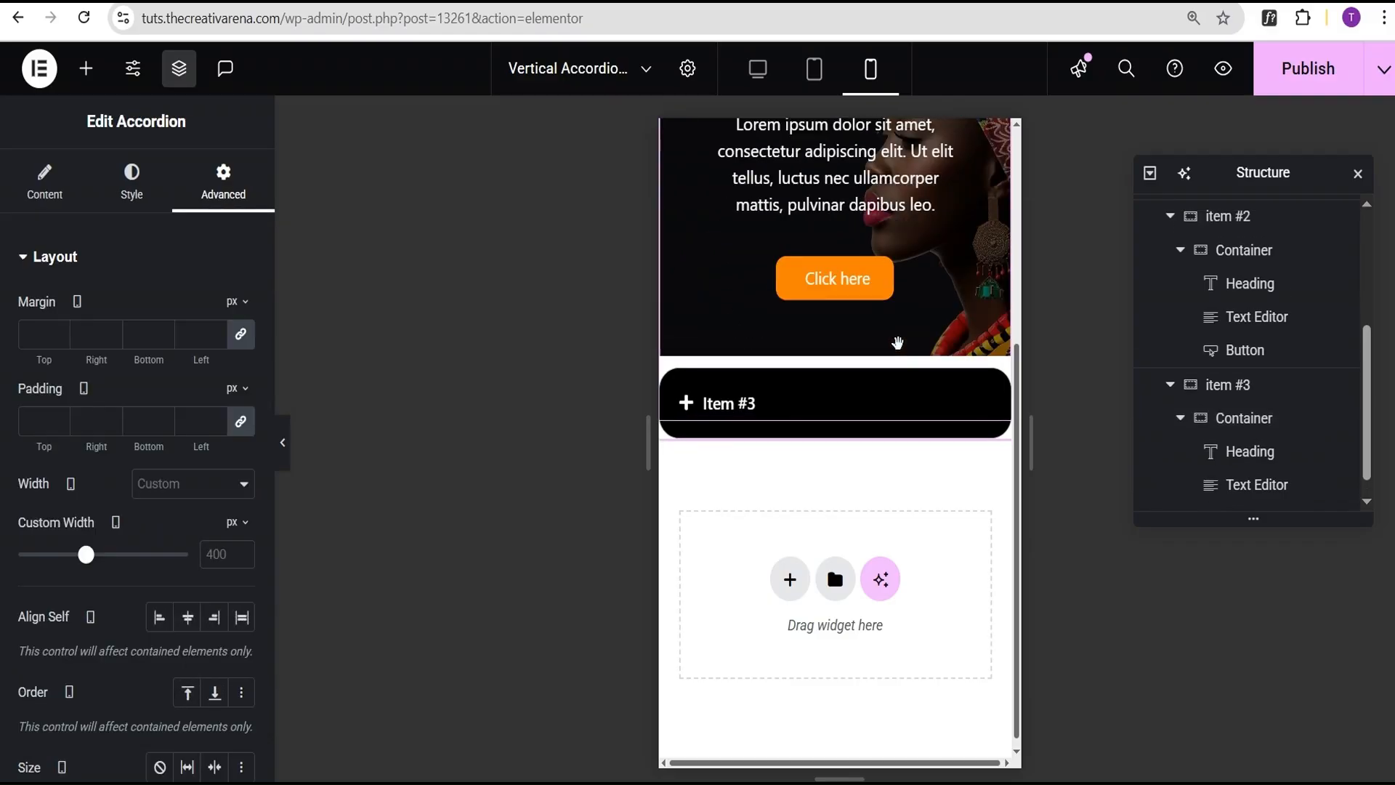
scroll(899, 327, up, 4)
scroll(898, 364, down, 4)
click(877, 399)
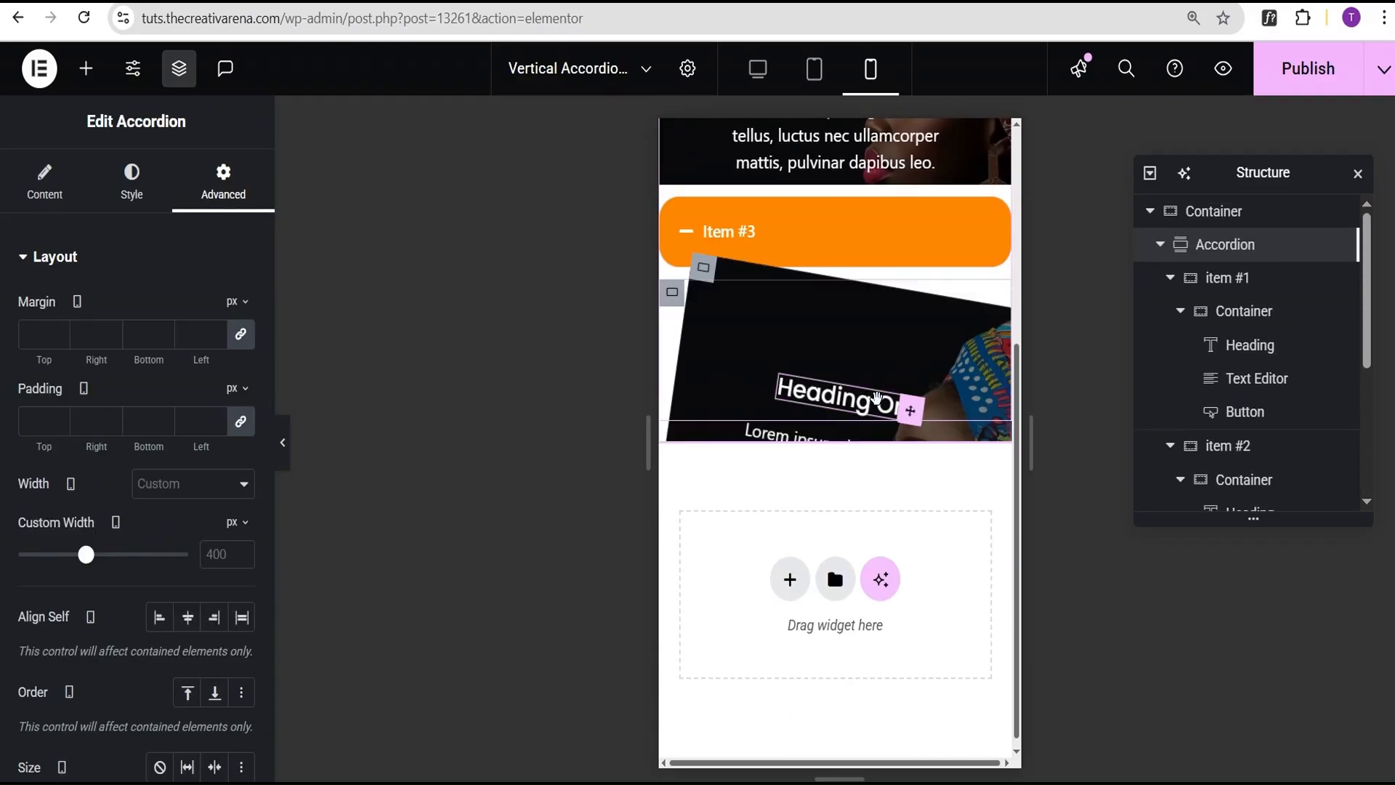
scroll(887, 311, up, 4)
click(862, 265)
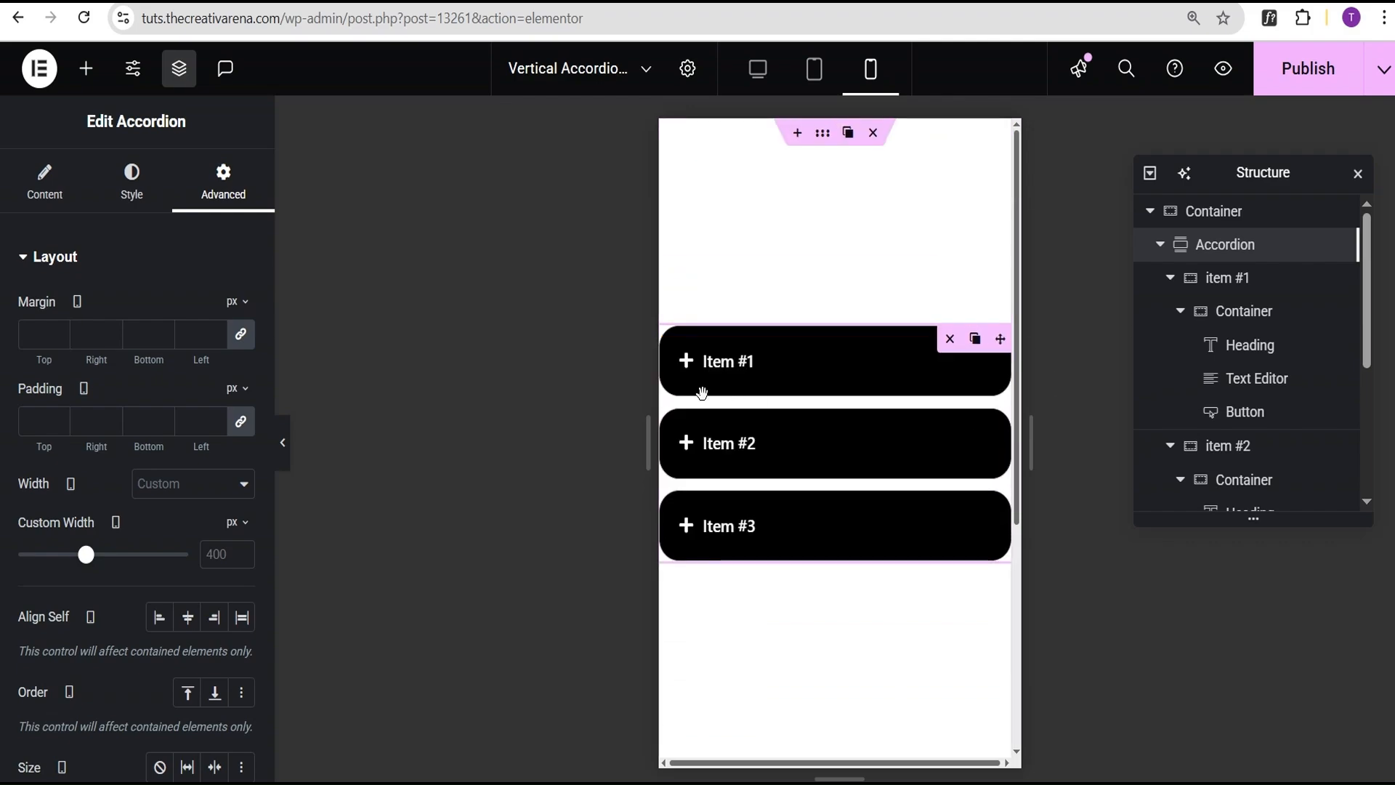
- Set the Accordion's mobile item padding to 10 px on all sides
click(133, 188)
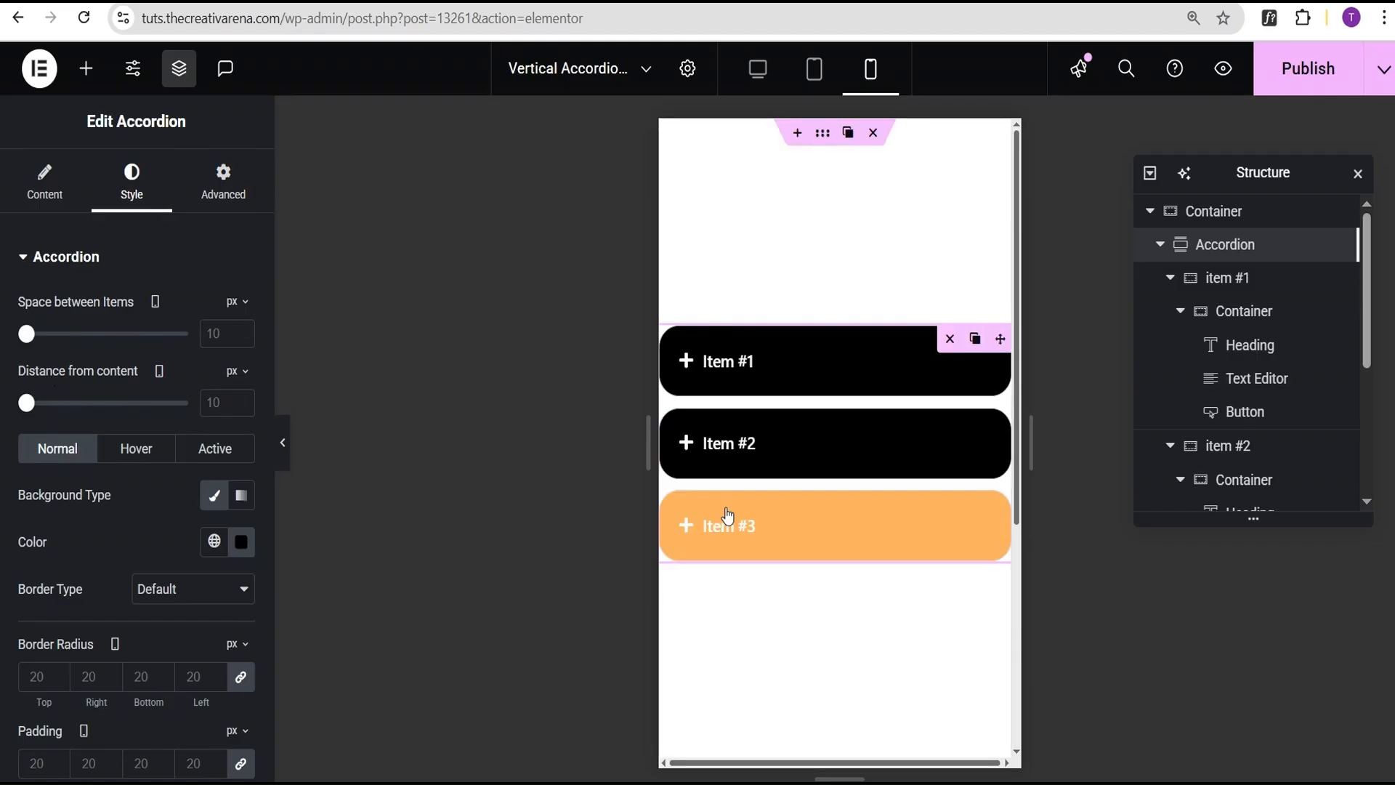
scroll(81, 542, down, 4)
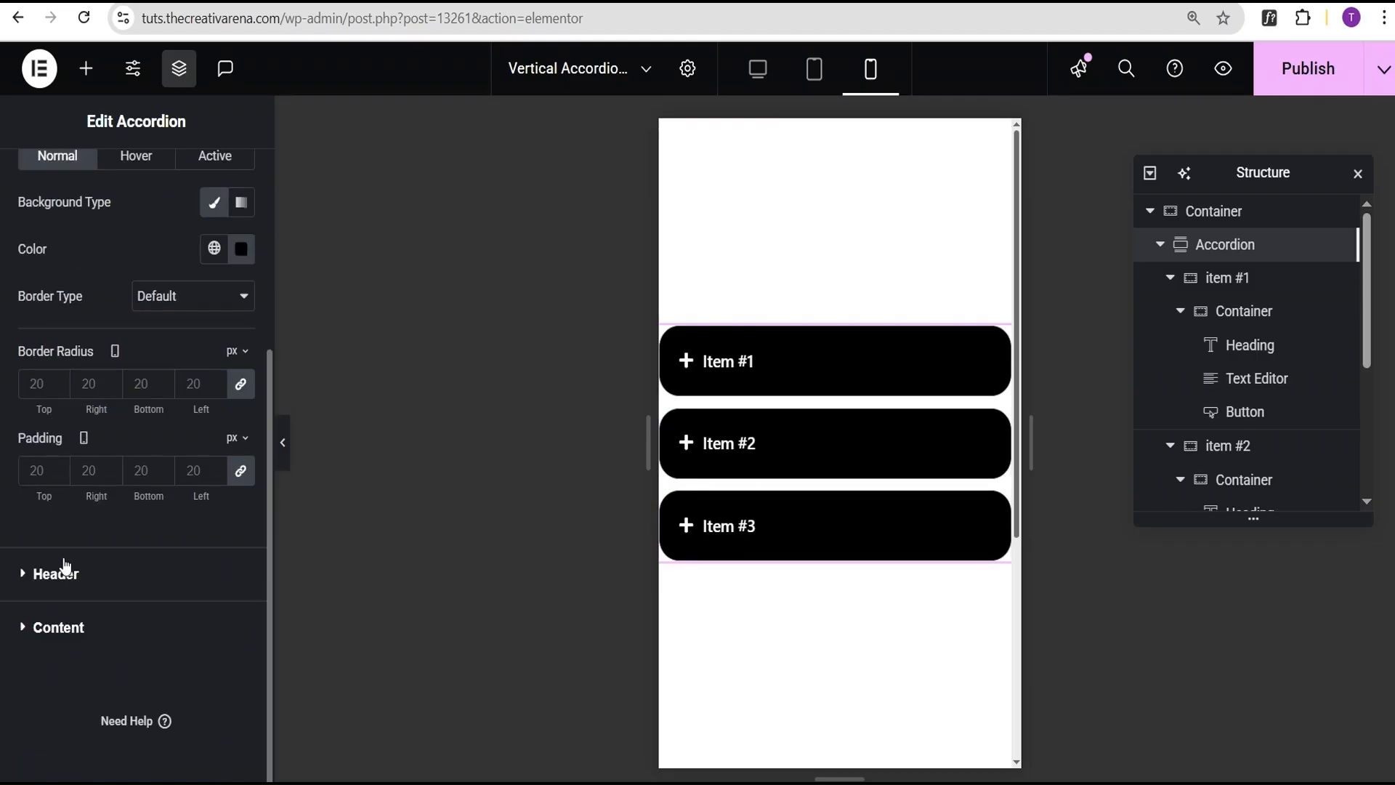
click(32, 470)
text(10)
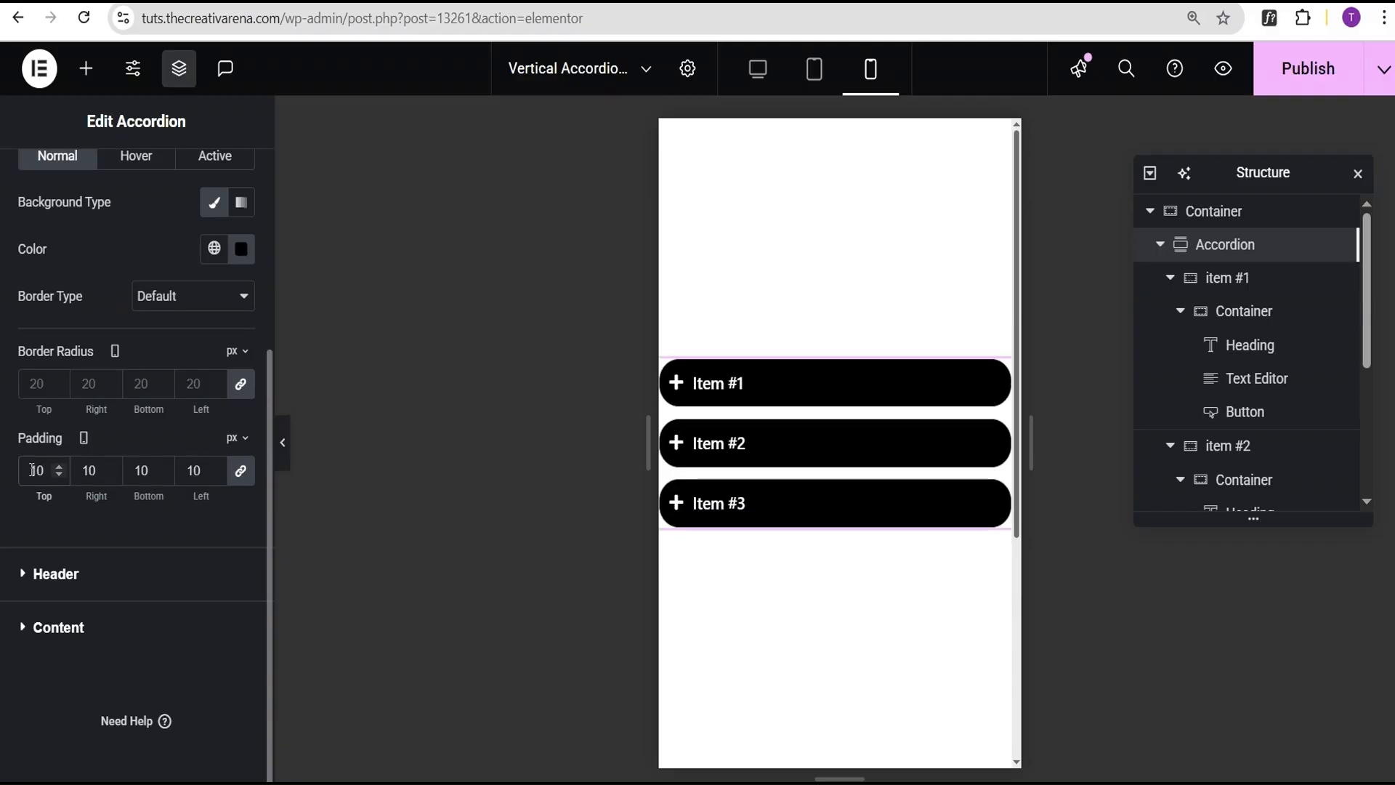
- Set the mobile font size of the Accordion's header titles to 13 px
click(94, 574)
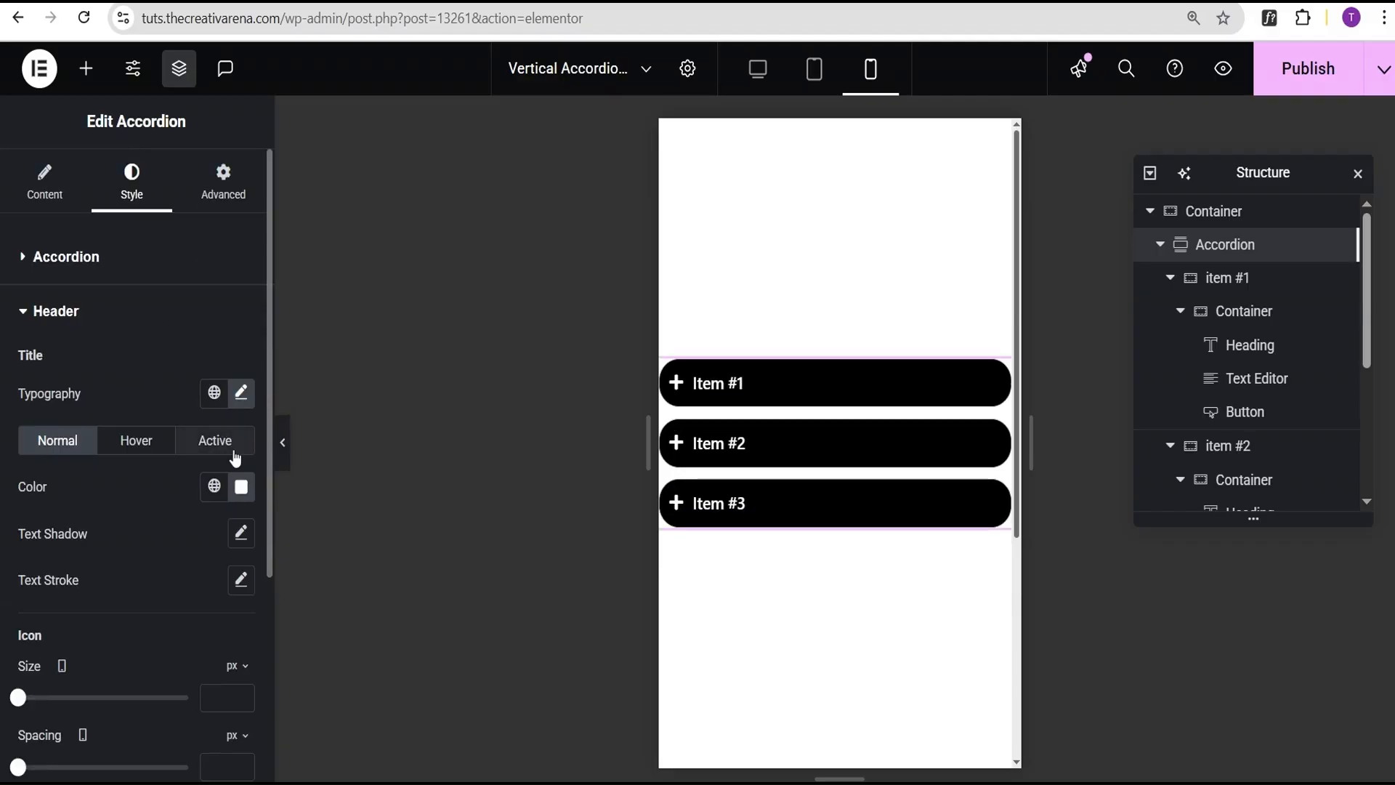
click(242, 399)
click(202, 569)
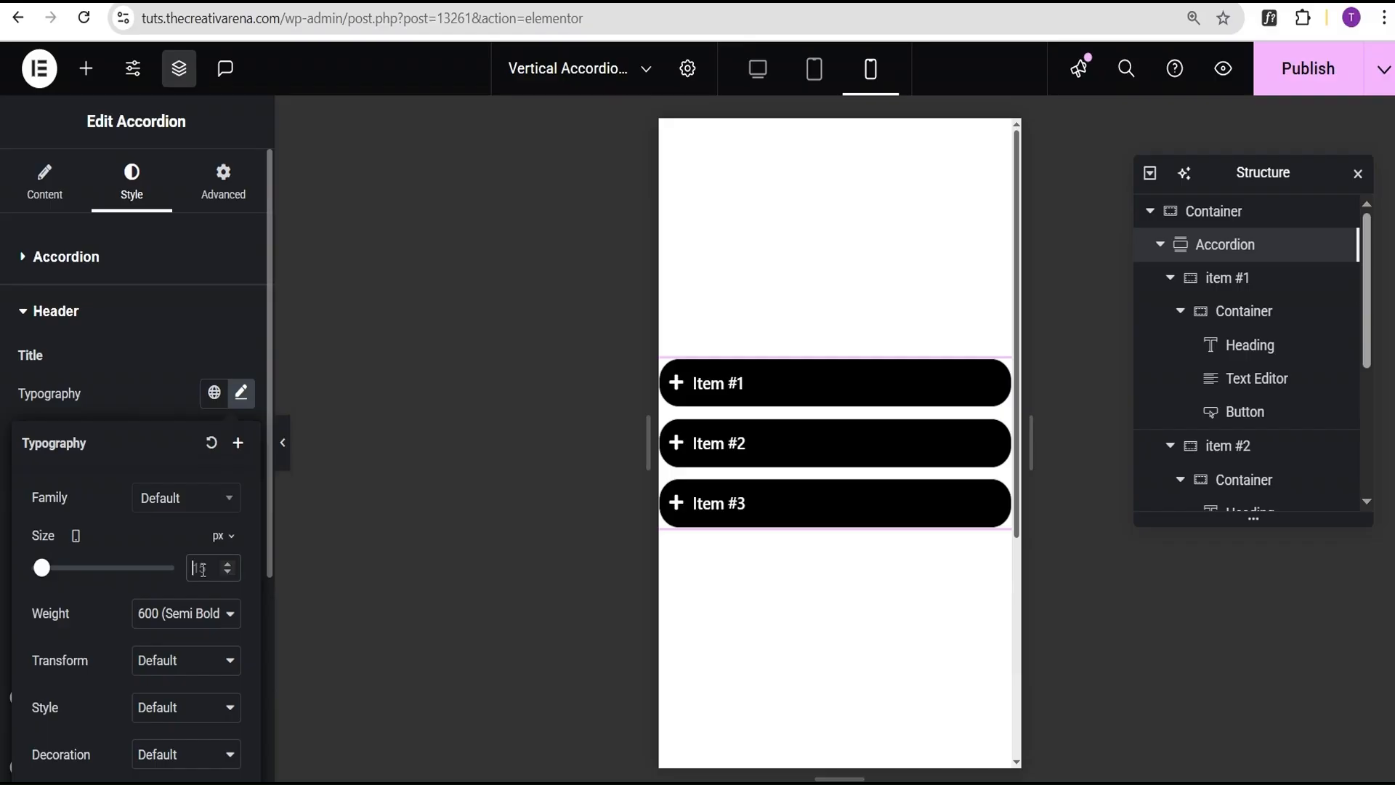
text(13)
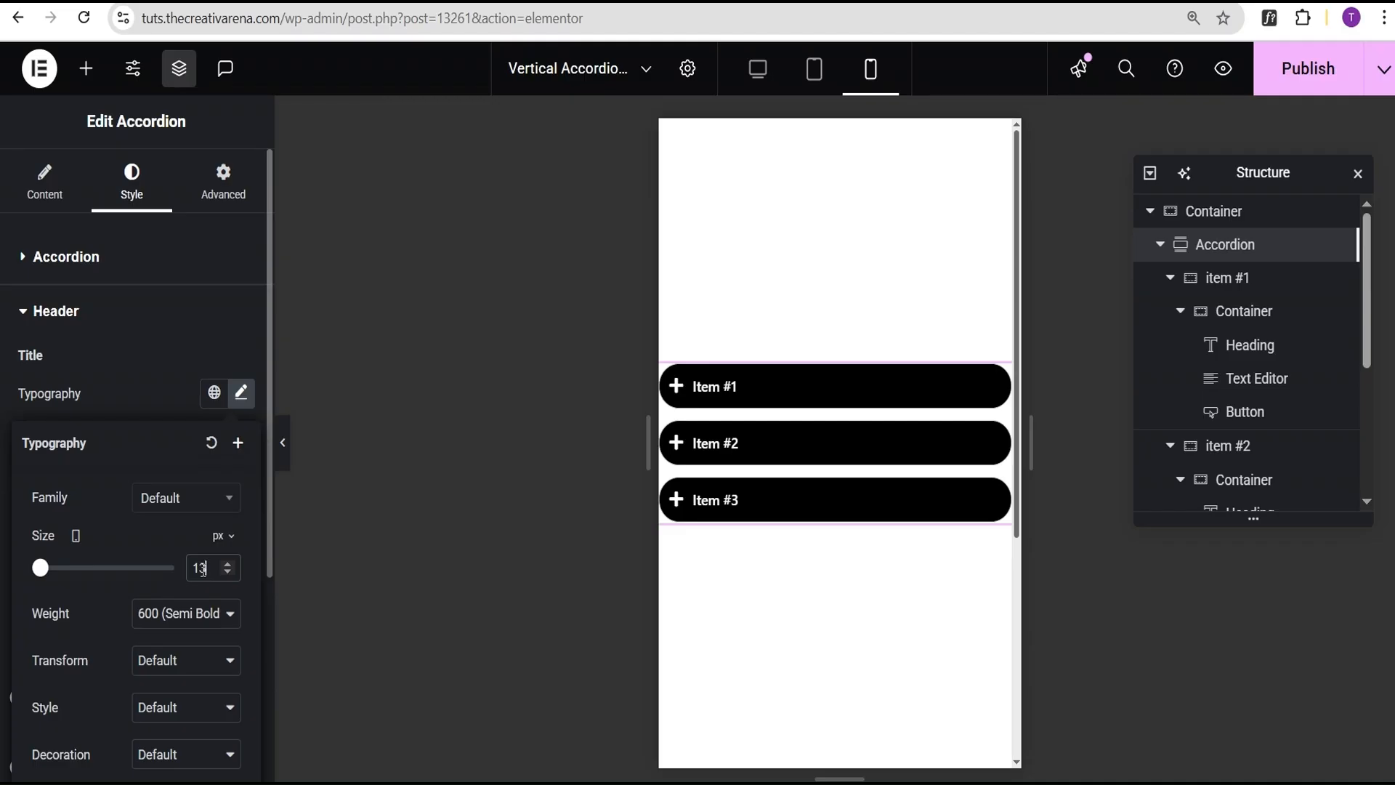
click(120, 398)
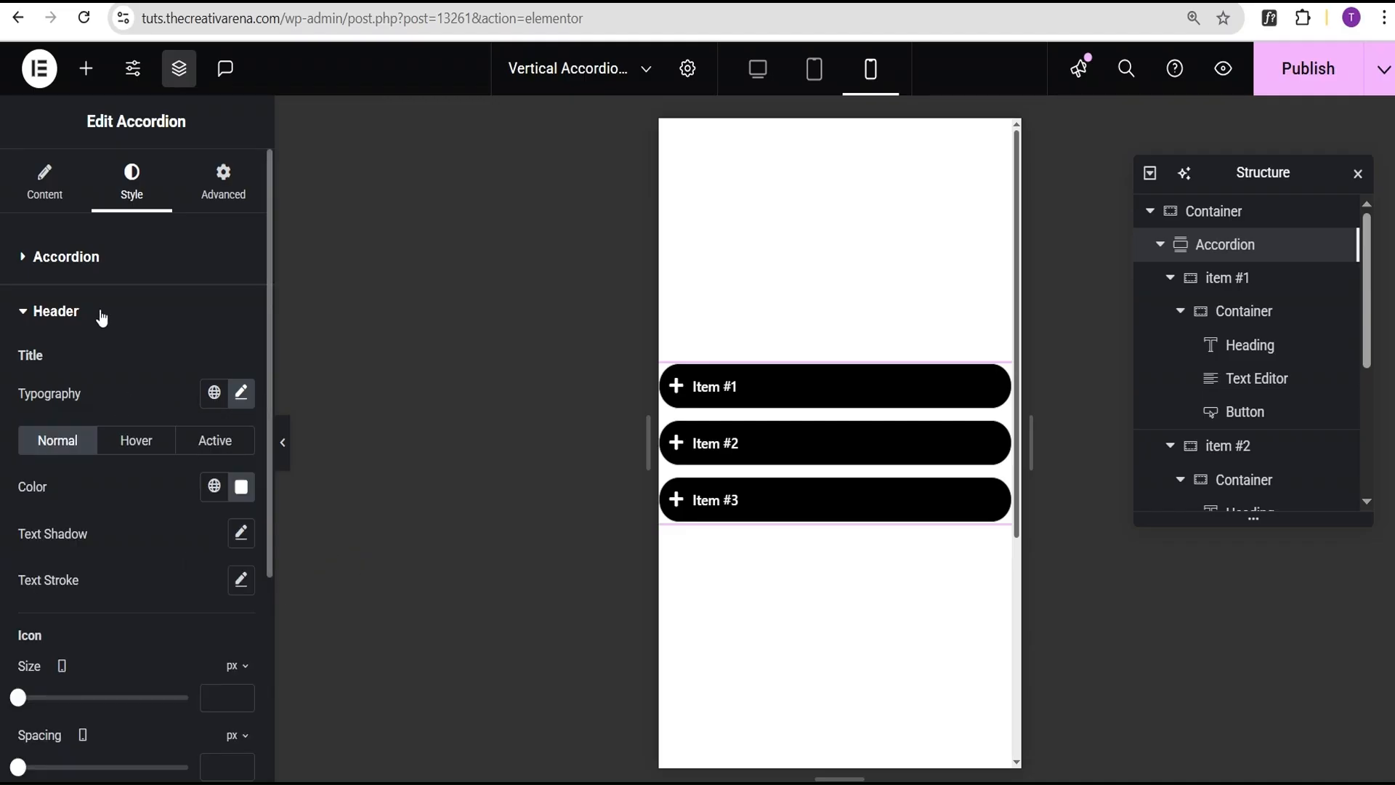
- Set the Accordion's custom width on mobile to 330 px
click(234, 196)
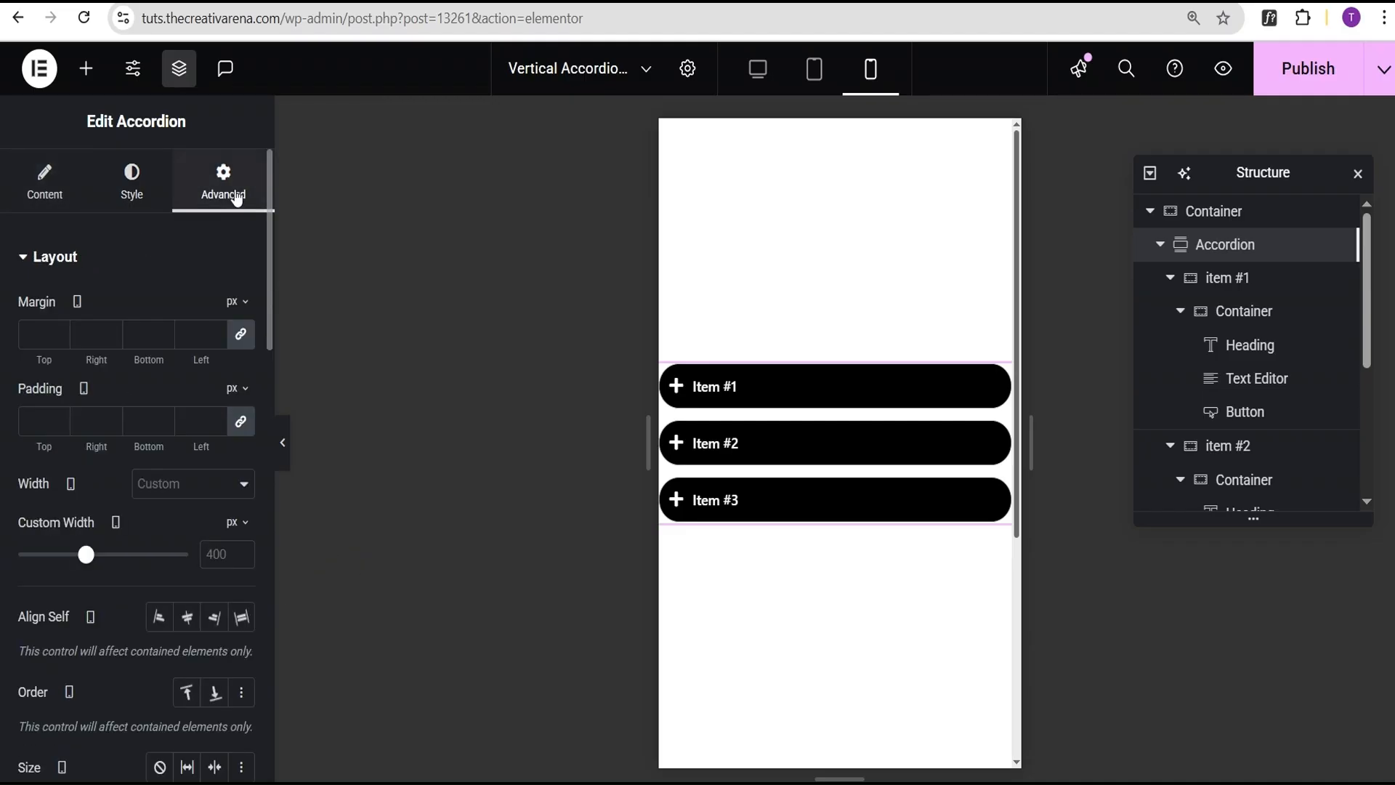
drag(85, 556, 80, 556)
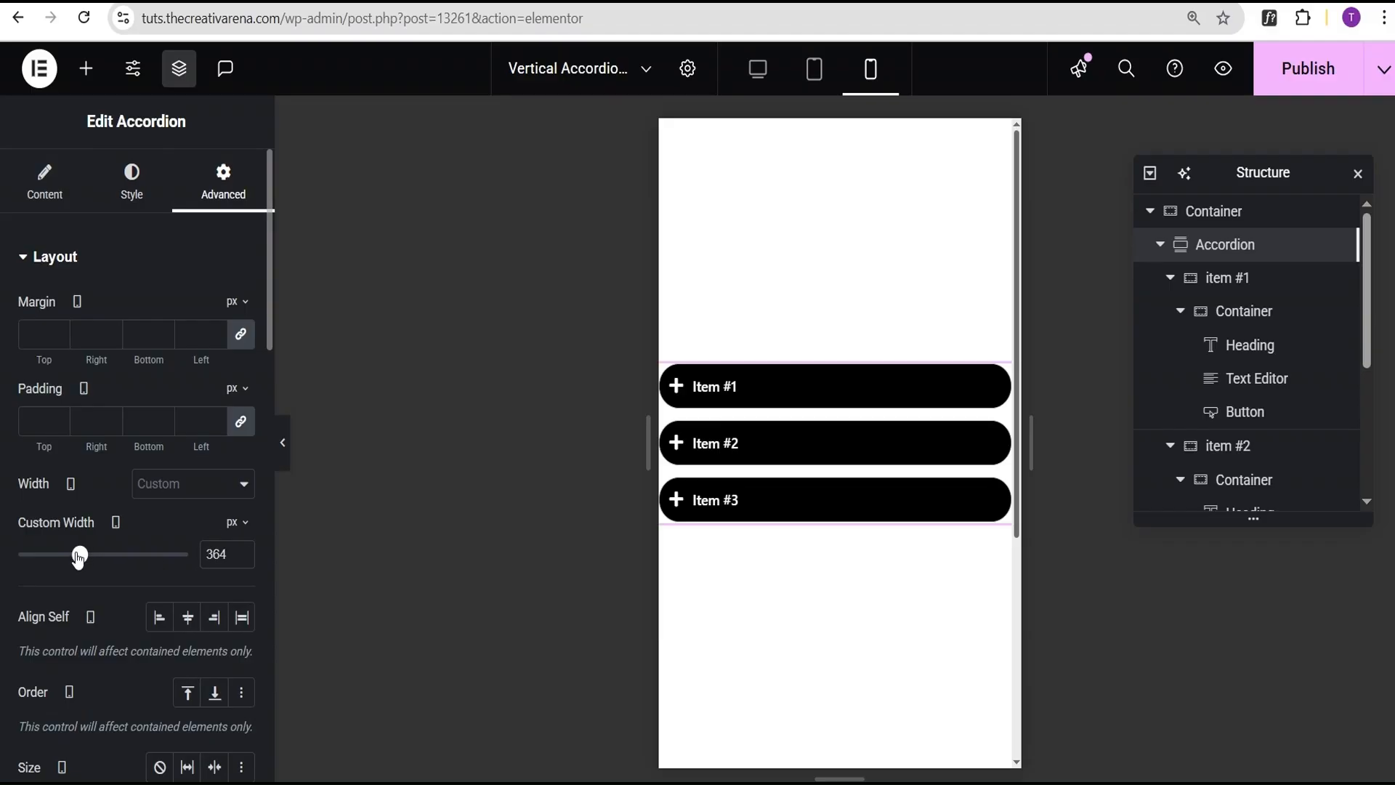
click(241, 557)
drag(226, 555, 217, 555)
text(30)
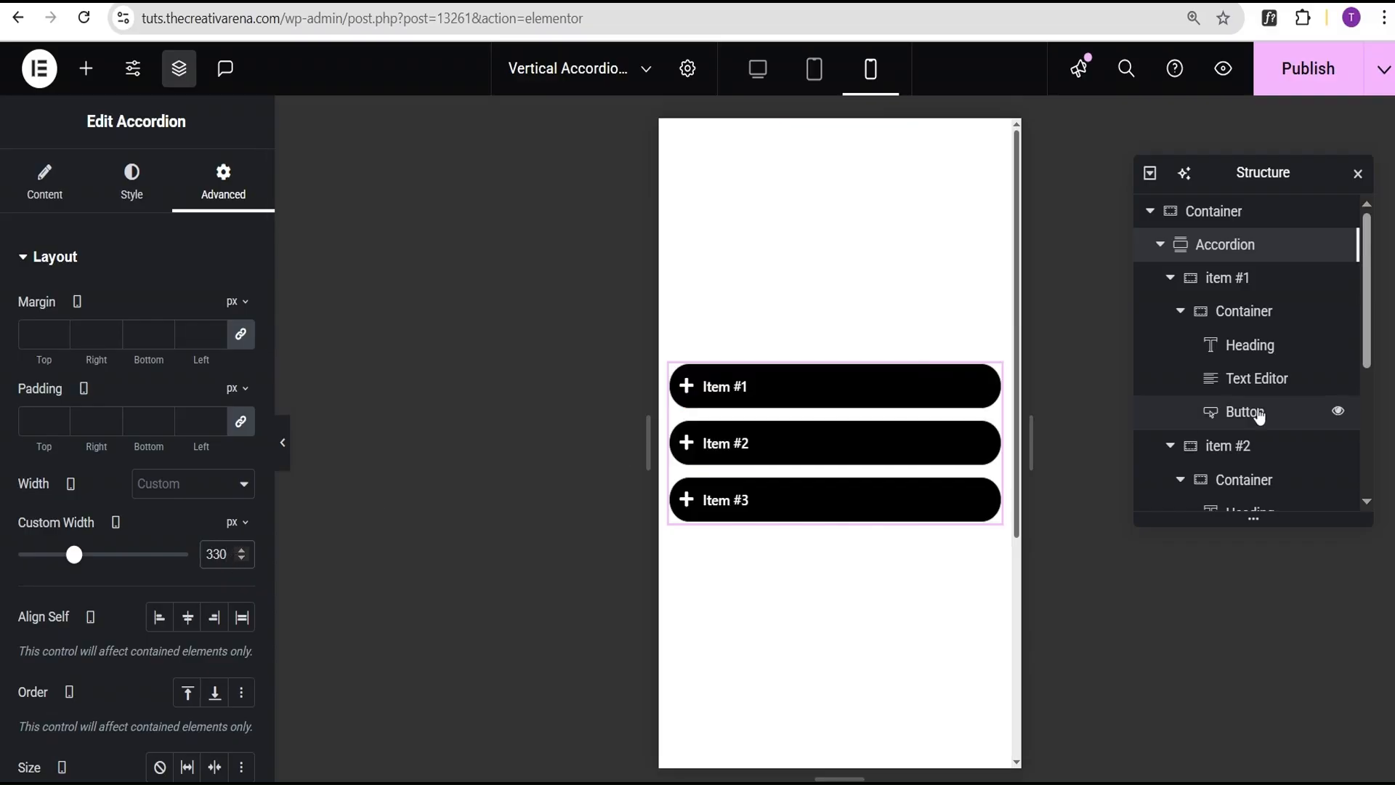
- Set the mobile minimum height of item #1's inner container to 330 px and expand item #1 to check it
click(1243, 313)
scroll(99, 465, down, 1)
scroll(74, 368, up, 1)
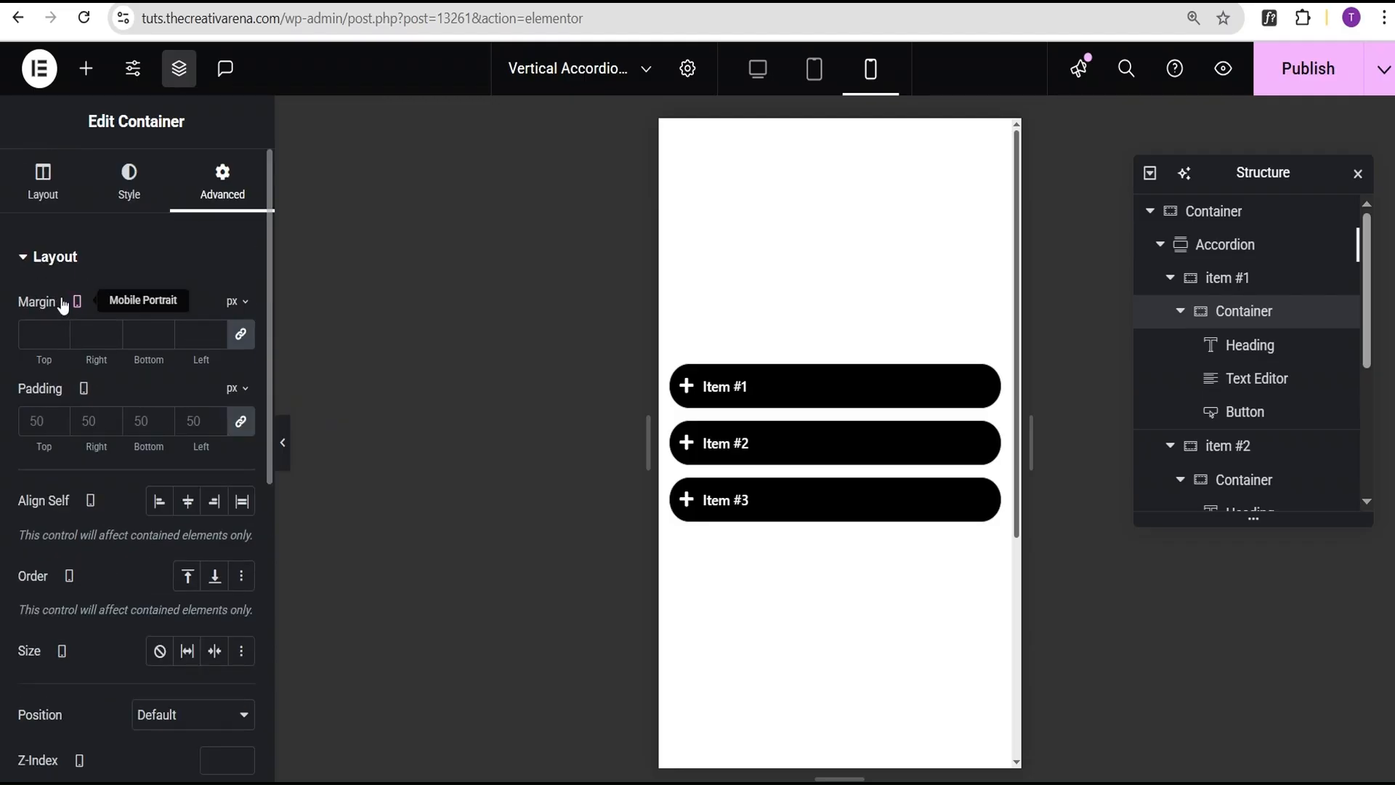
click(55, 205)
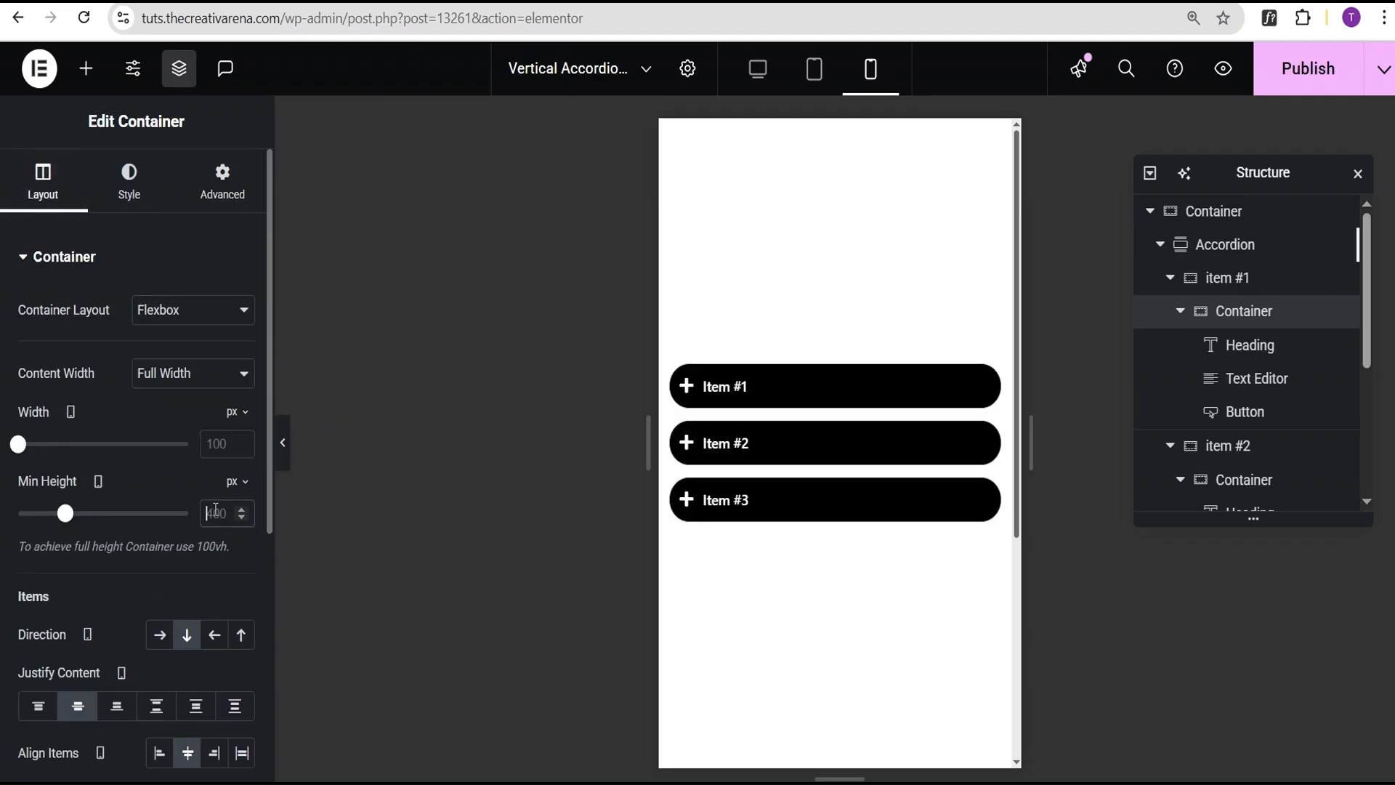
text(300)
click(694, 390)
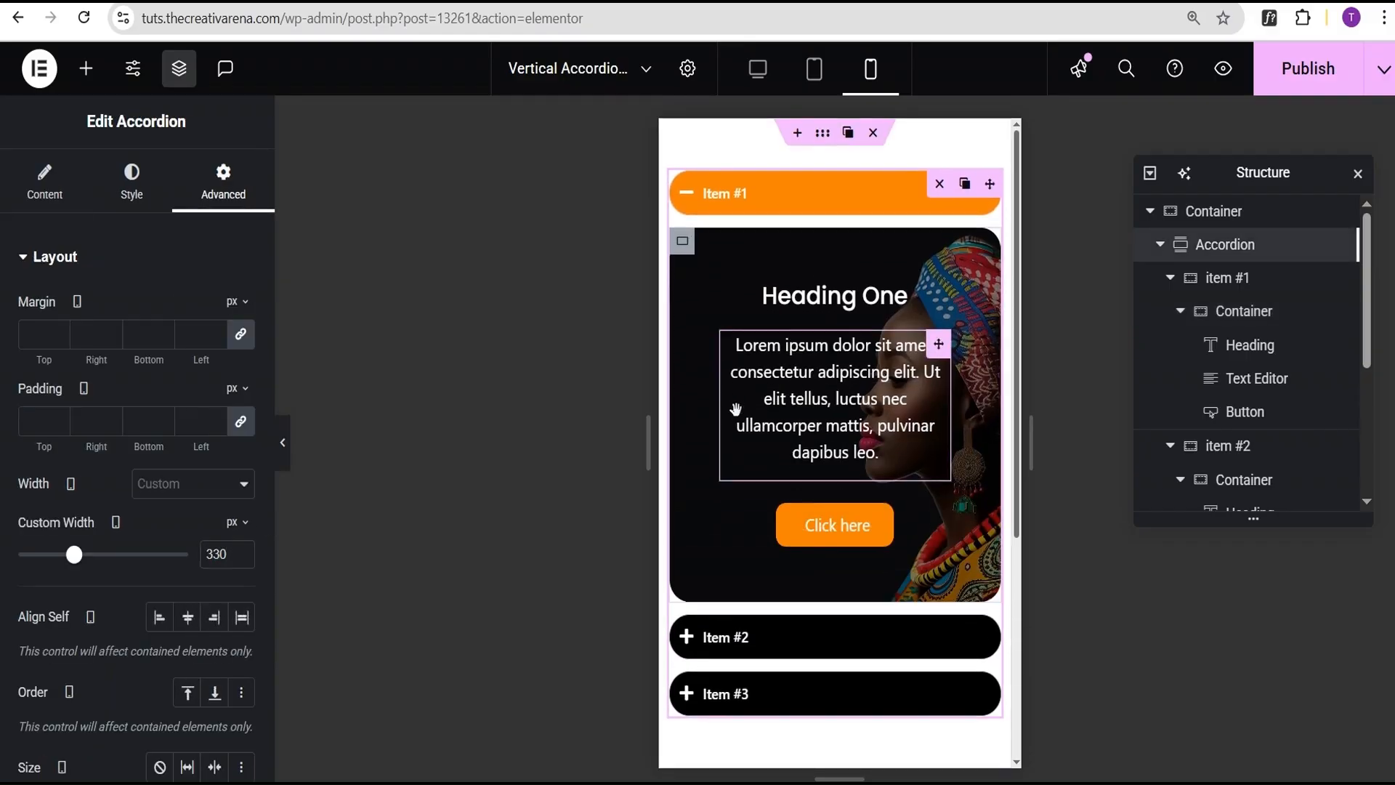
click(687, 247)
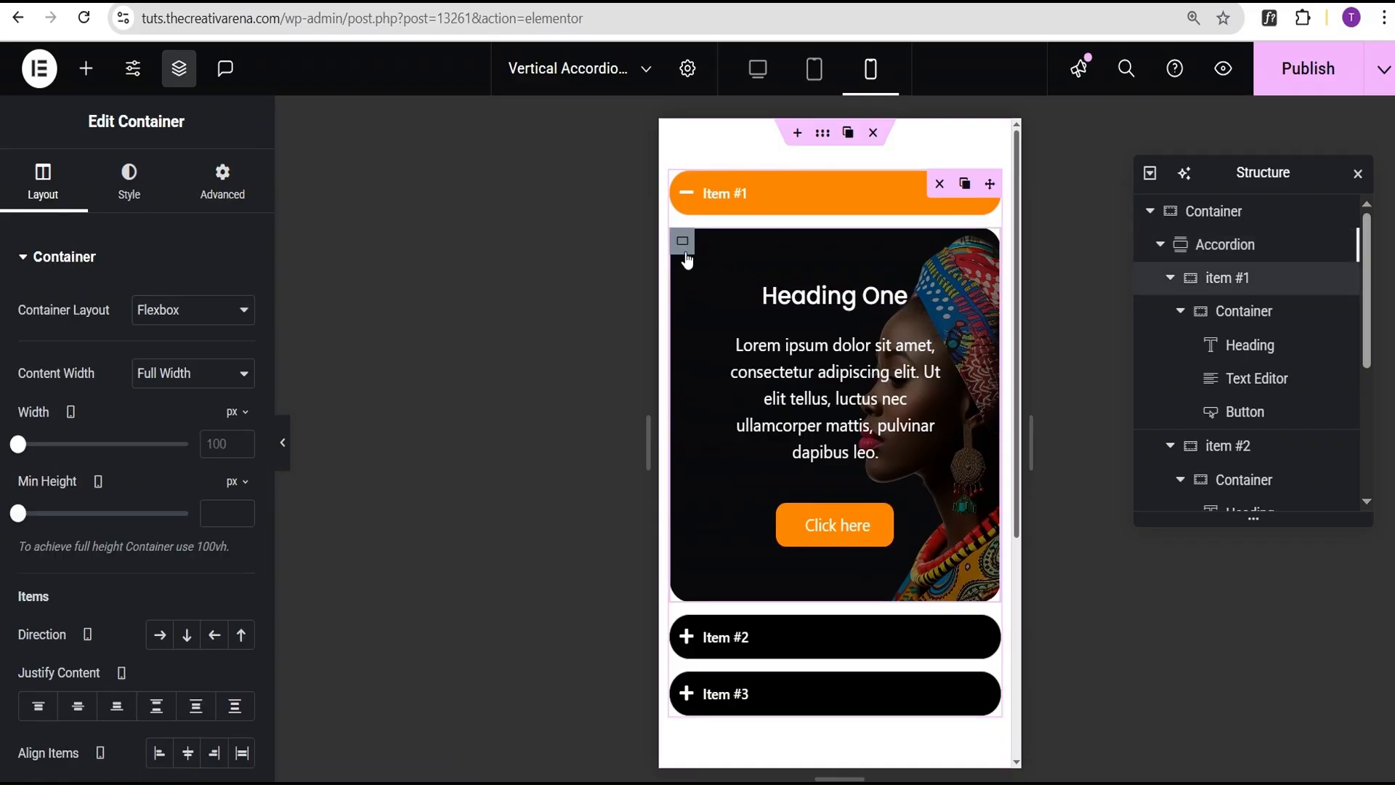
click(1250, 313)
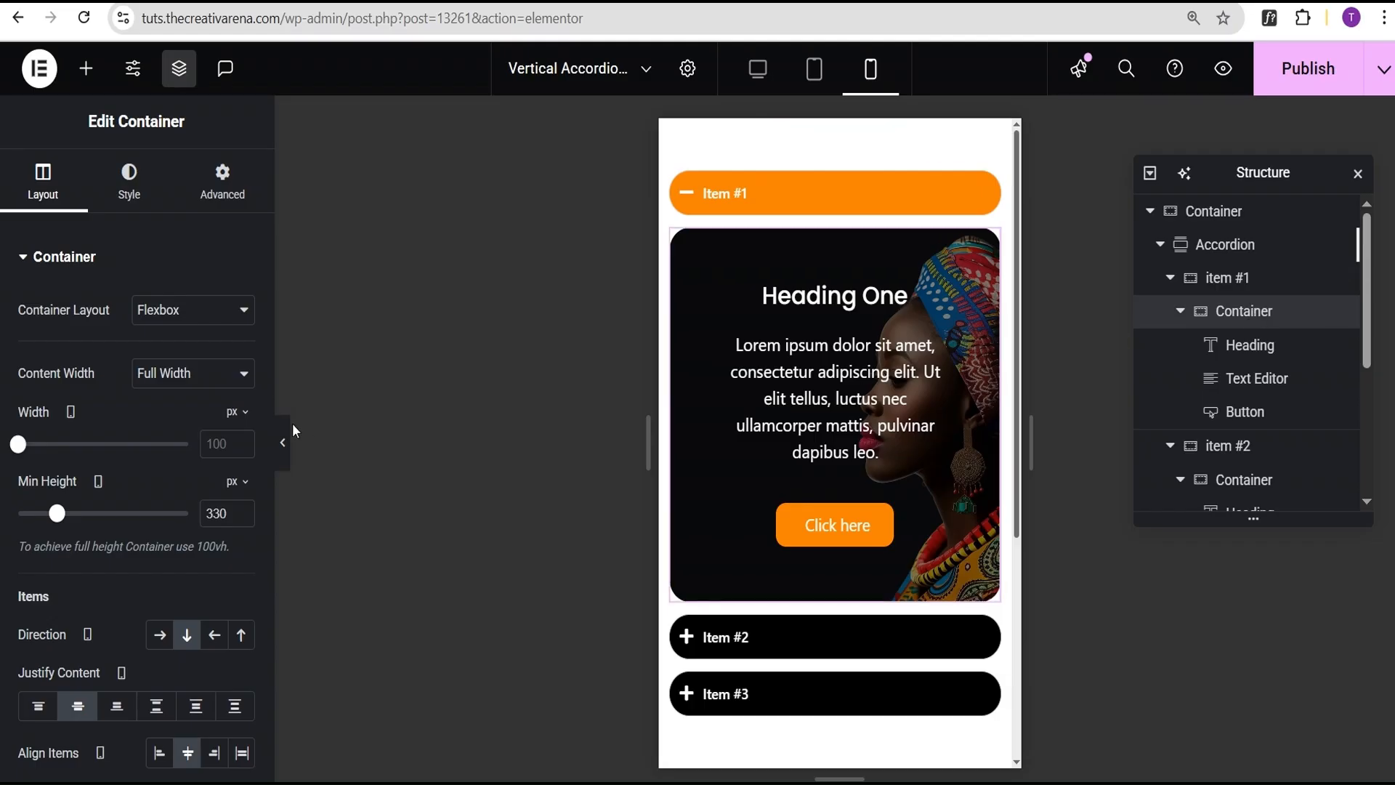
- Set the mobile font size of the heading in item #1 to 20 px
click(900, 297)
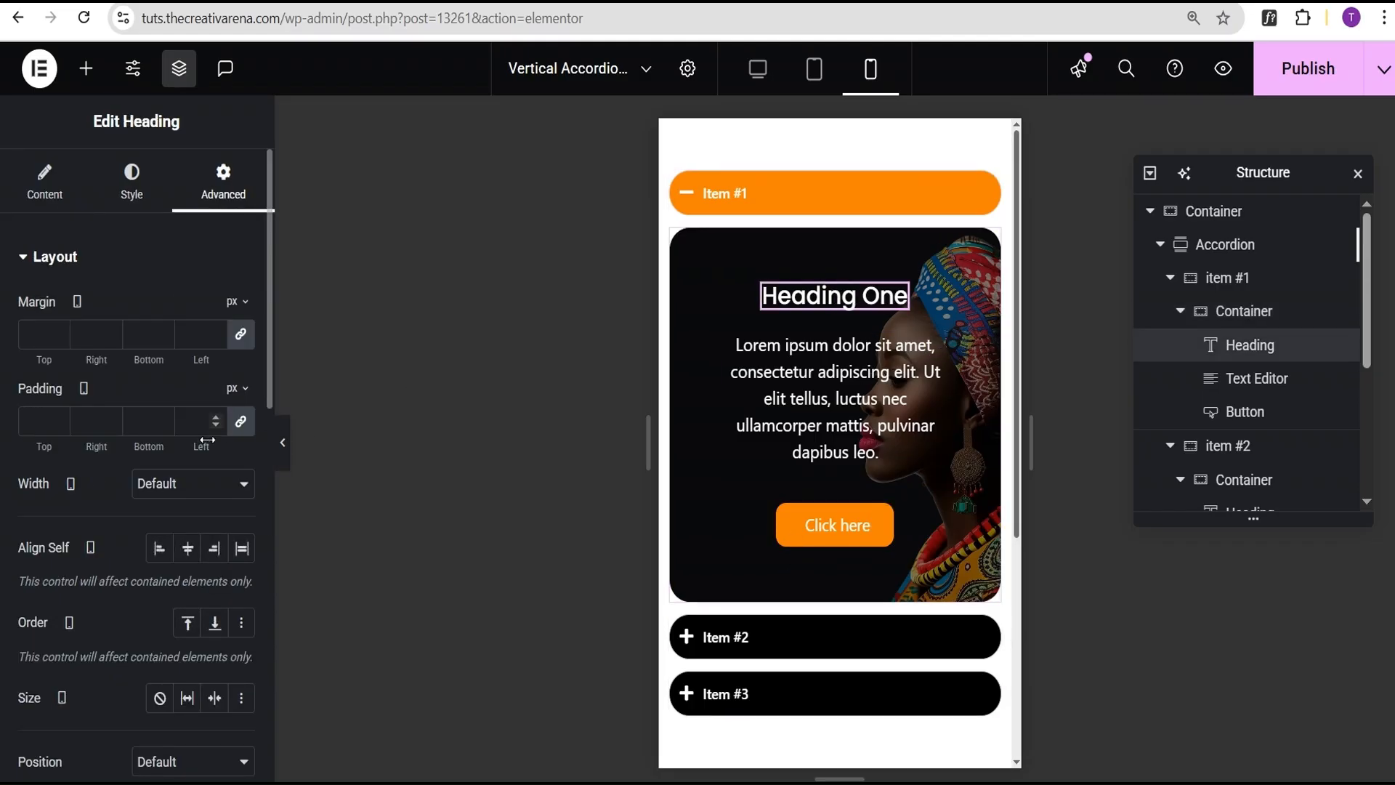
click(129, 190)
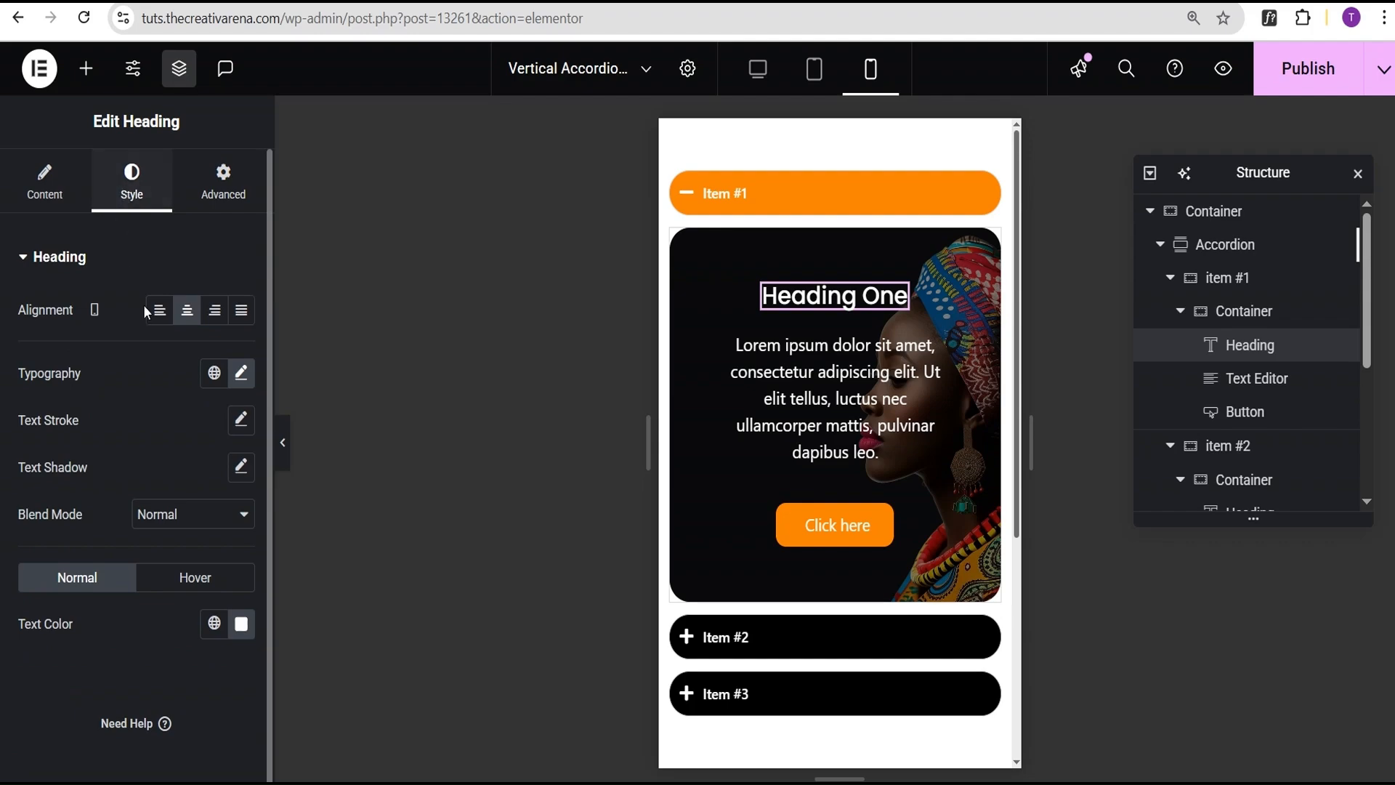
click(241, 374)
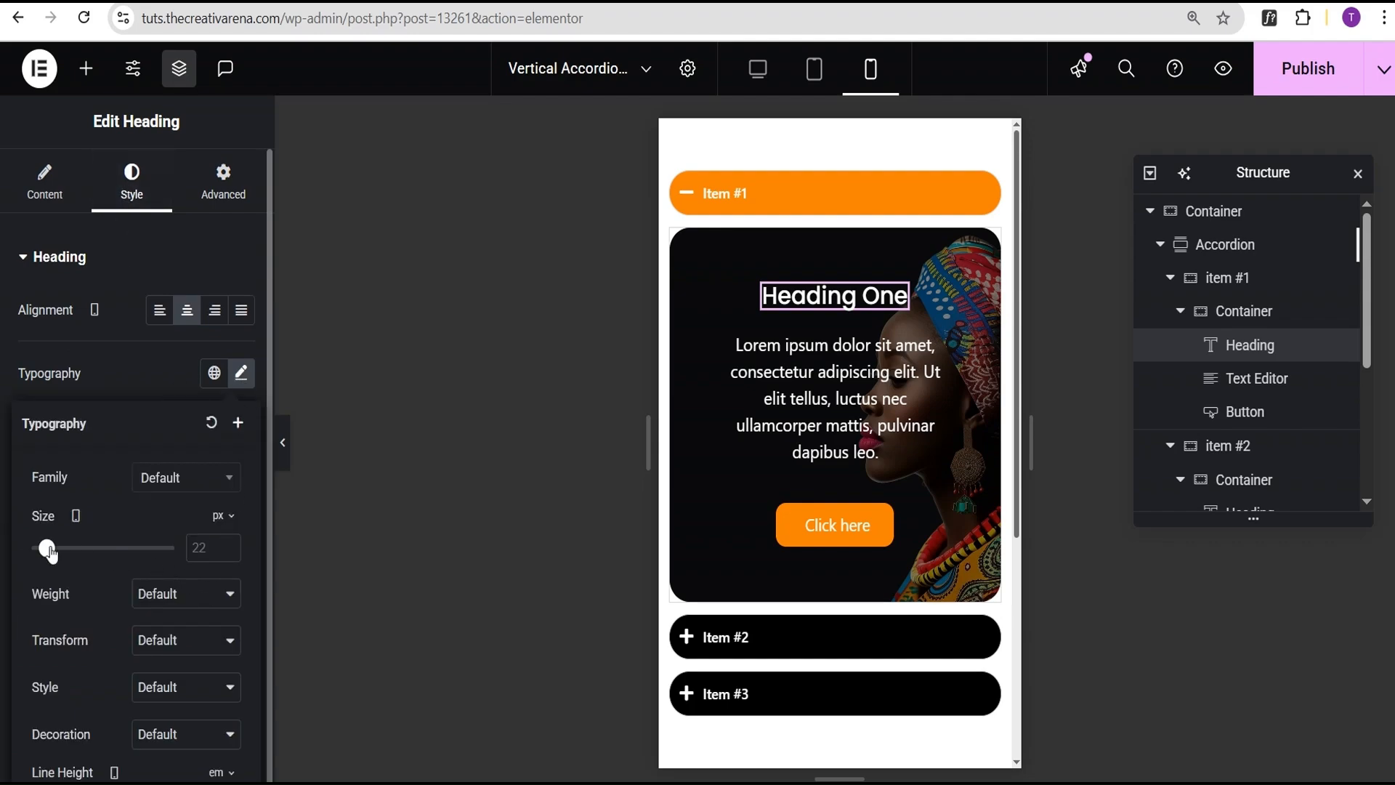
drag(49, 550, 46, 550)
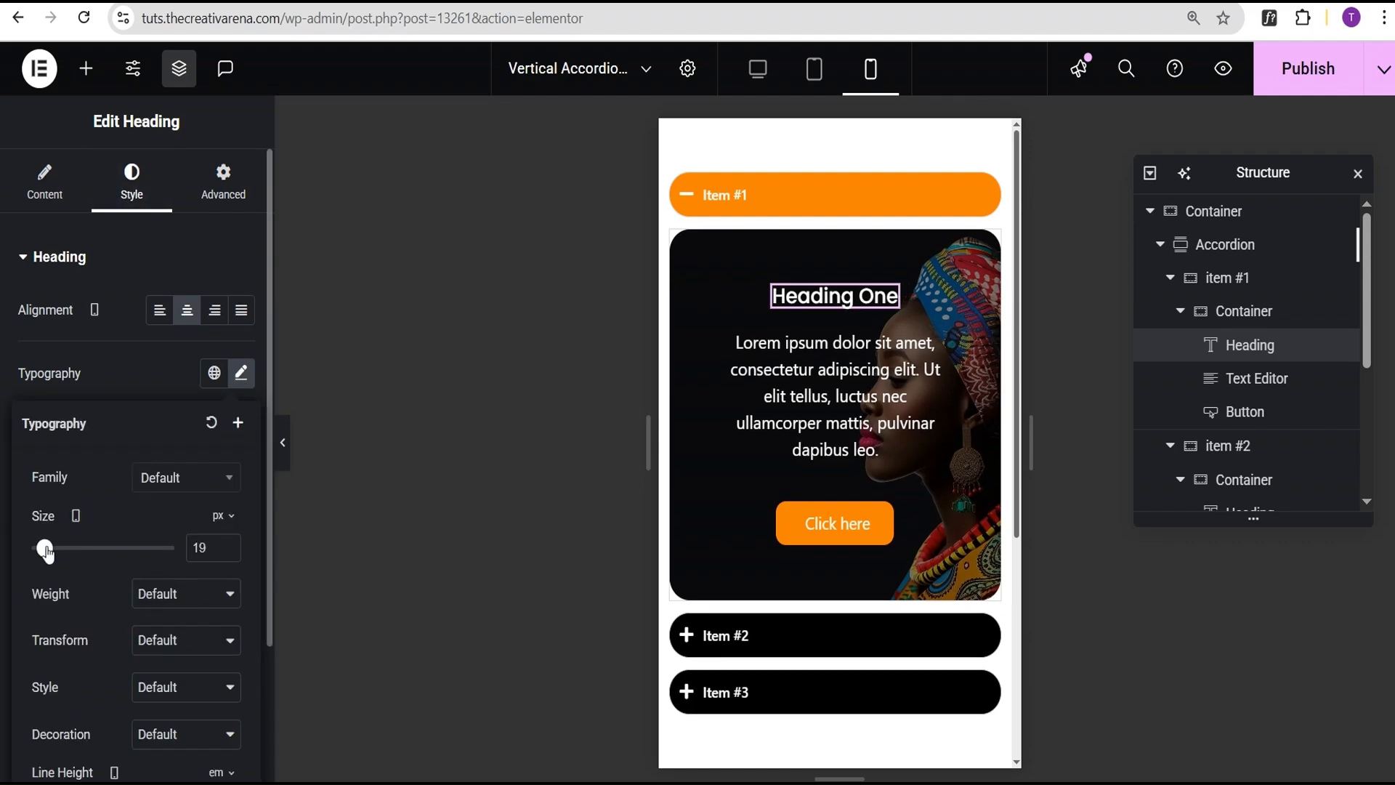
click(226, 543)
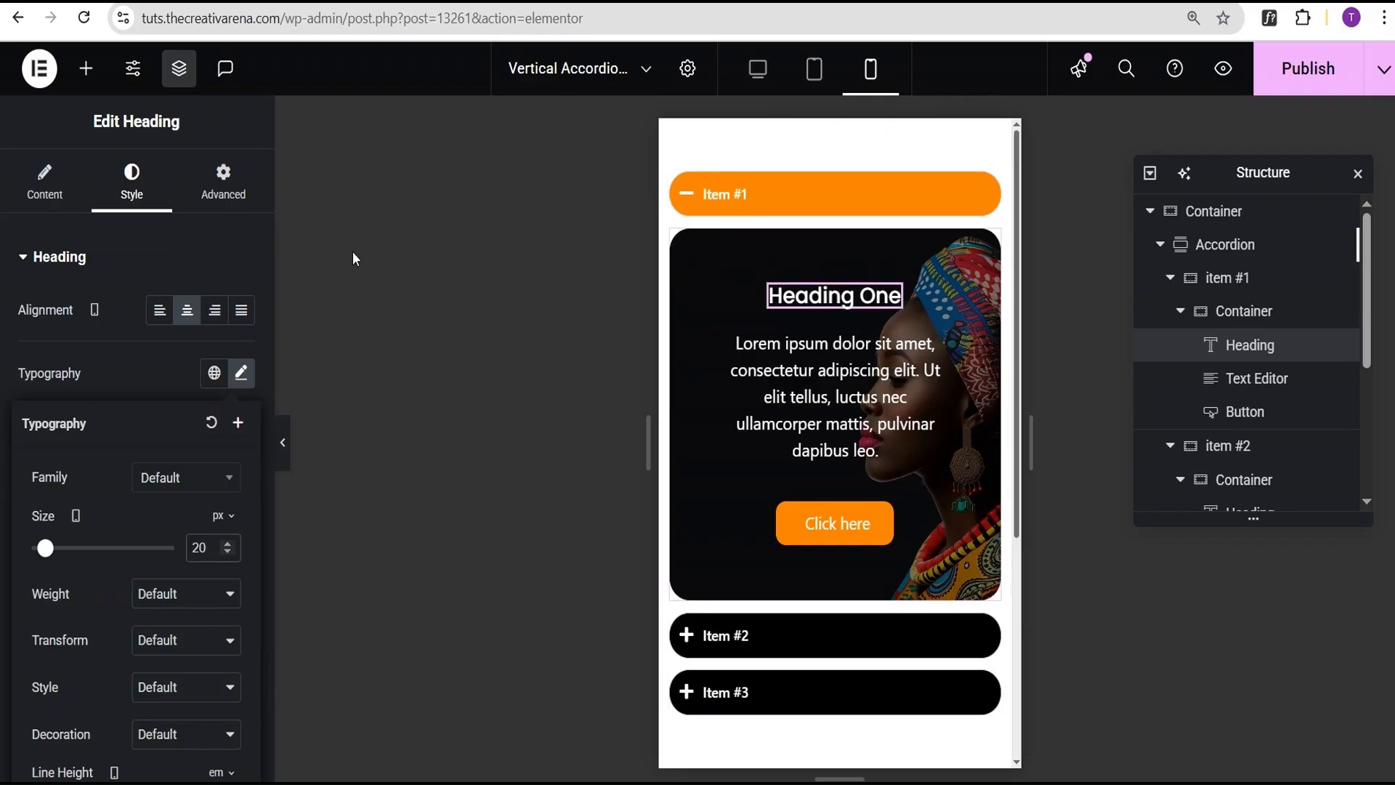
click(224, 206)
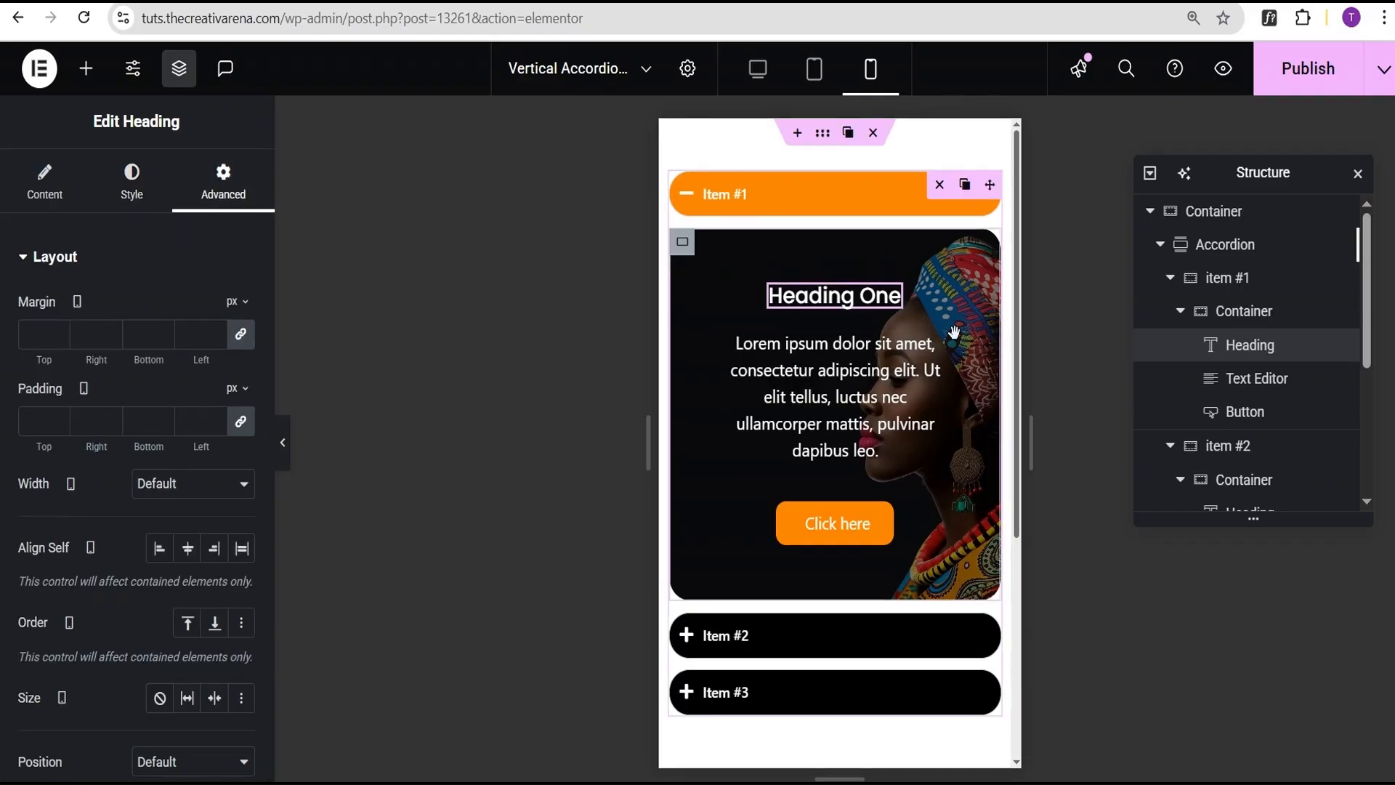
- Set the mobile padding of item #1's inner container to 20 px on all sides
click(1239, 312)
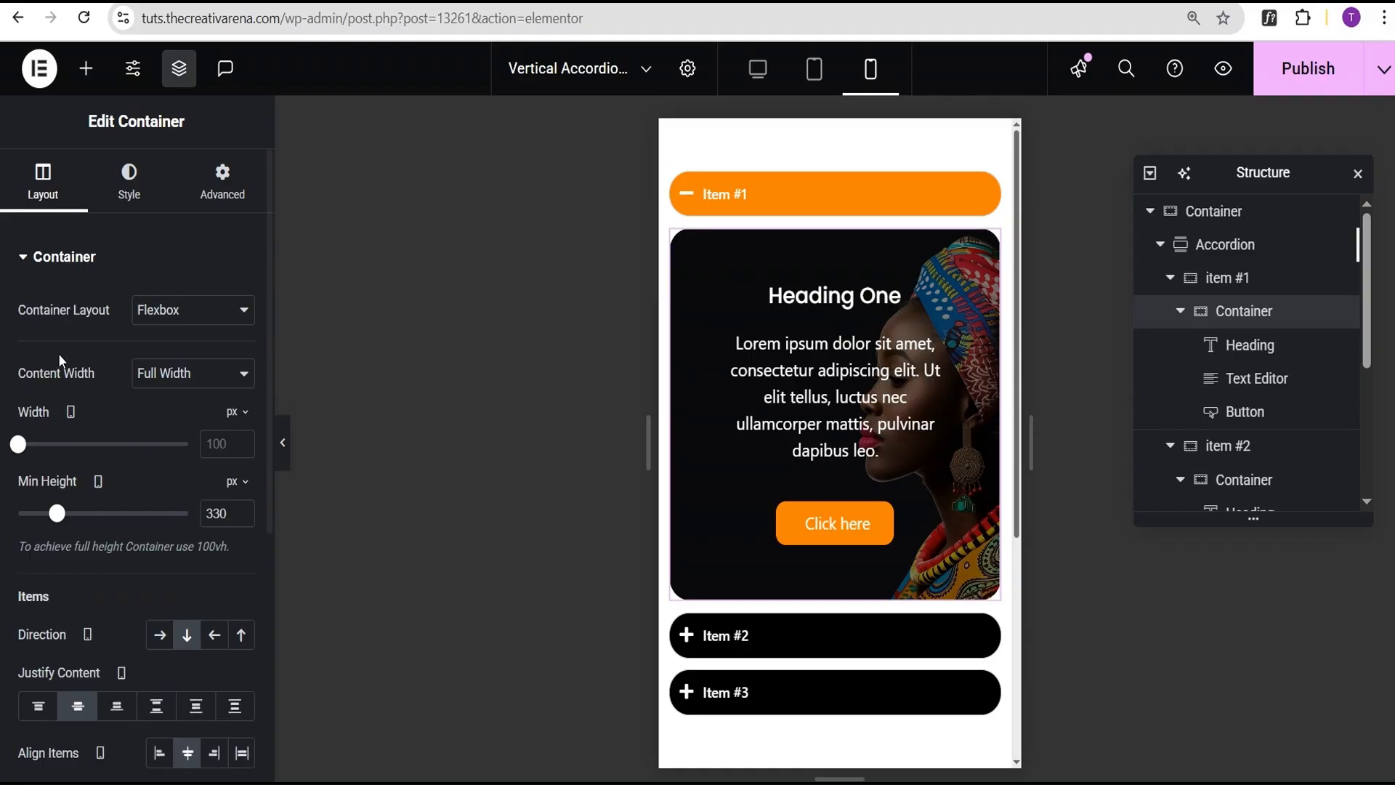
click(220, 181)
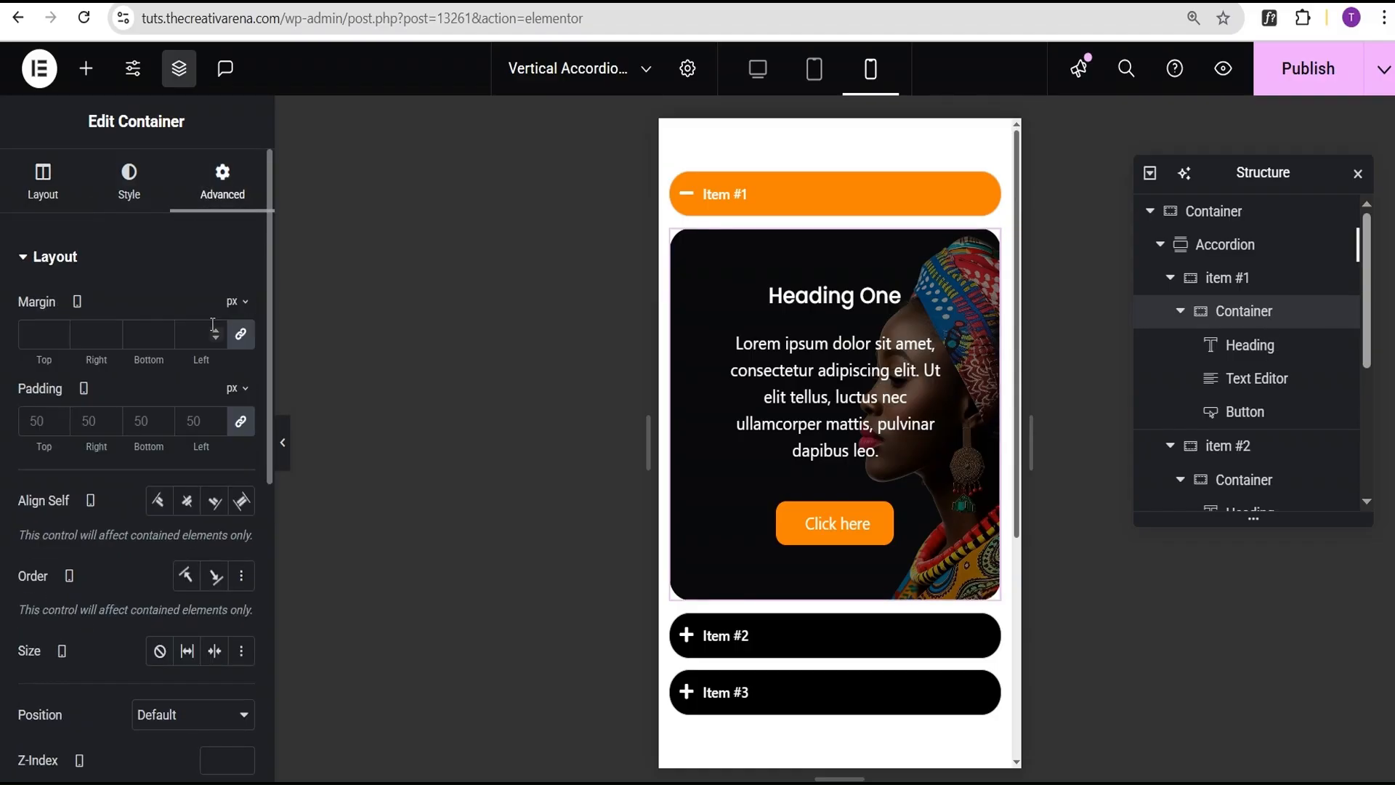
double_click(36, 421)
text(20)
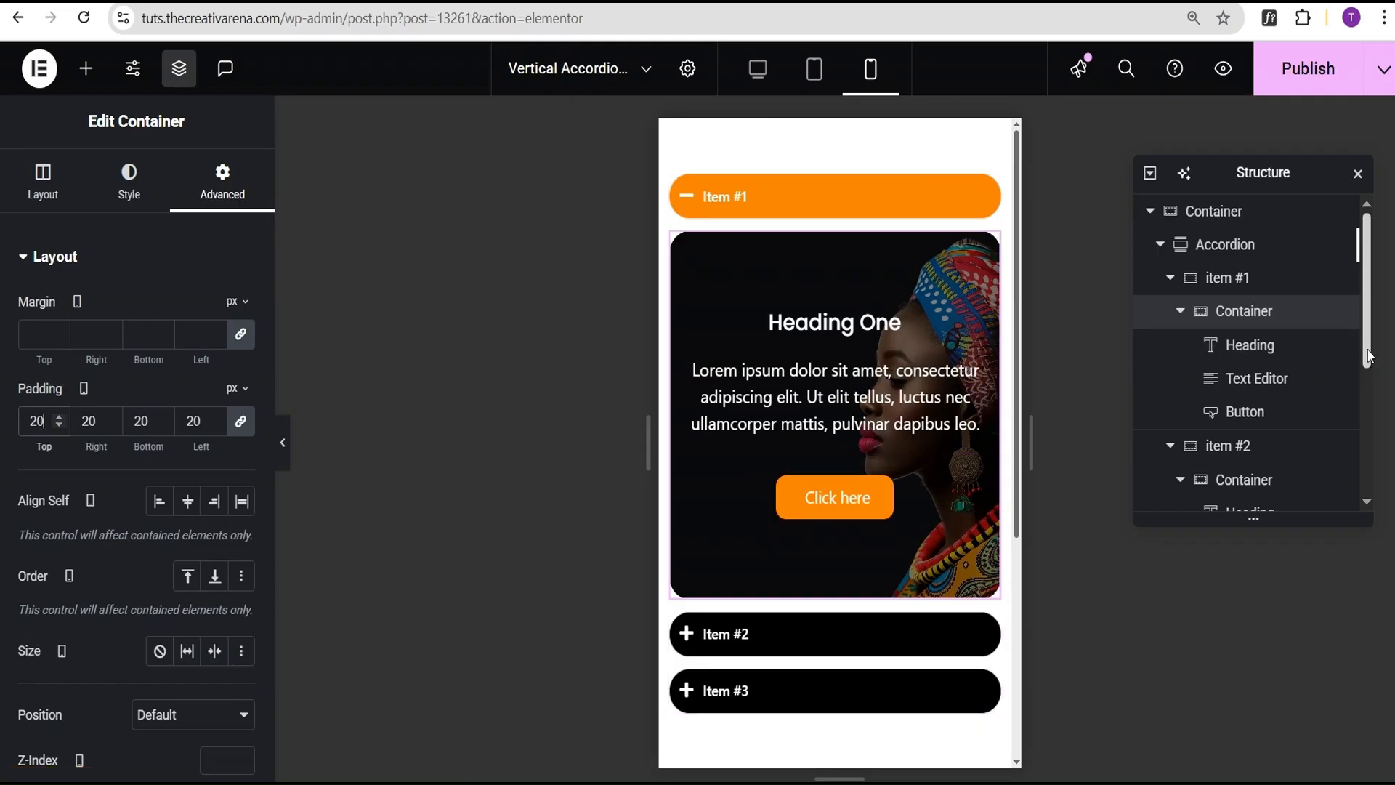
- Copy the style of item #1's inner container onto the inner containers of item #2 and item #3
right_click(1291, 327)
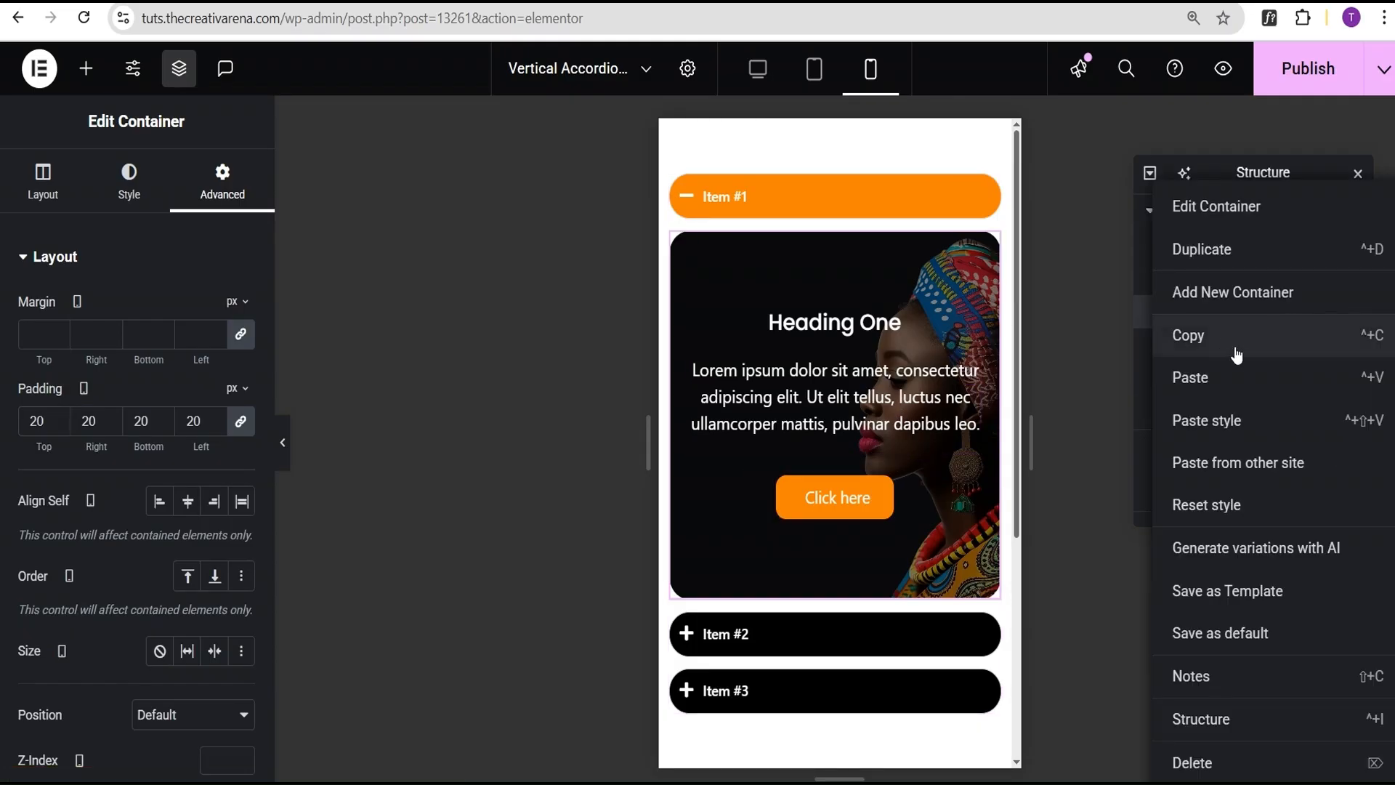
click(1149, 347)
right_click(1271, 492)
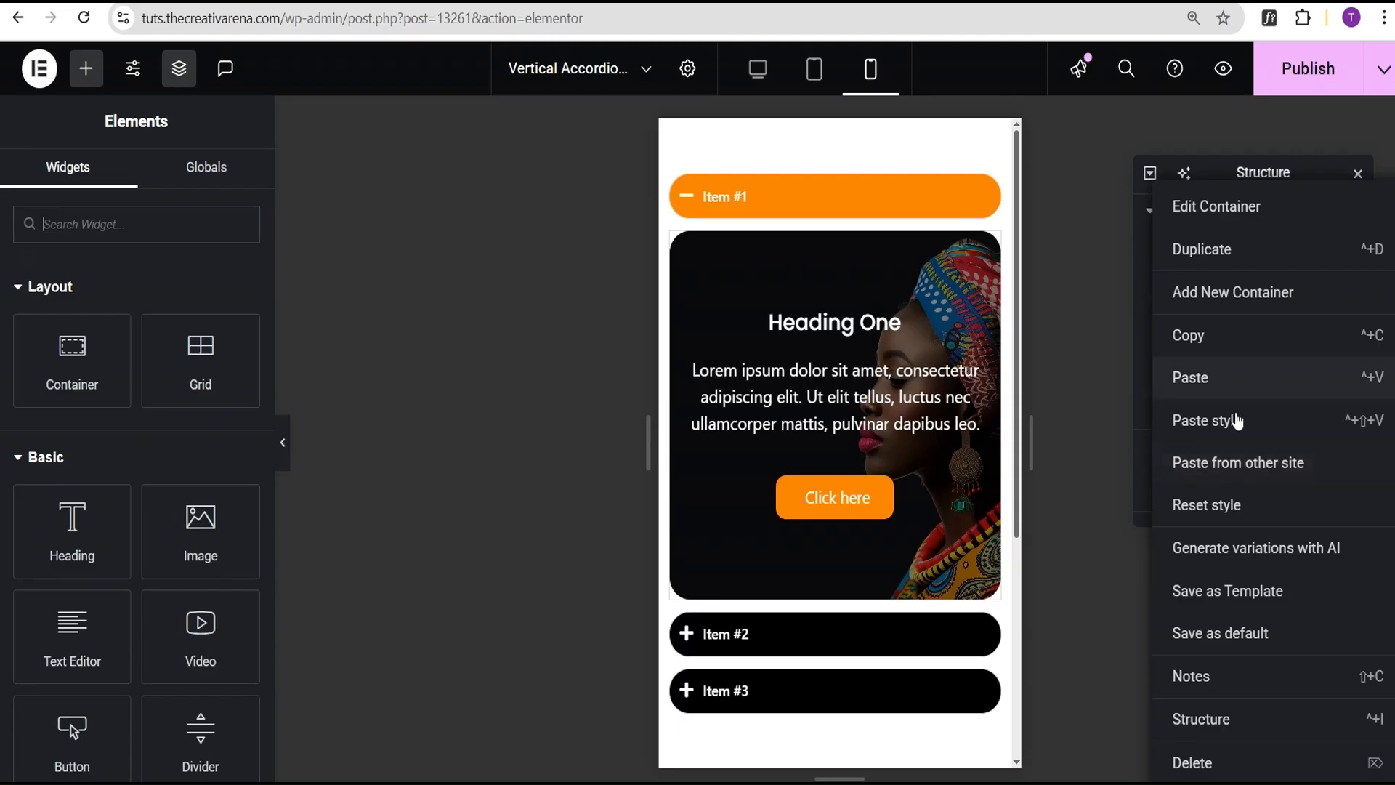
click(1234, 421)
scroll(1259, 384, down, 2)
scroll(1259, 385, down, 2)
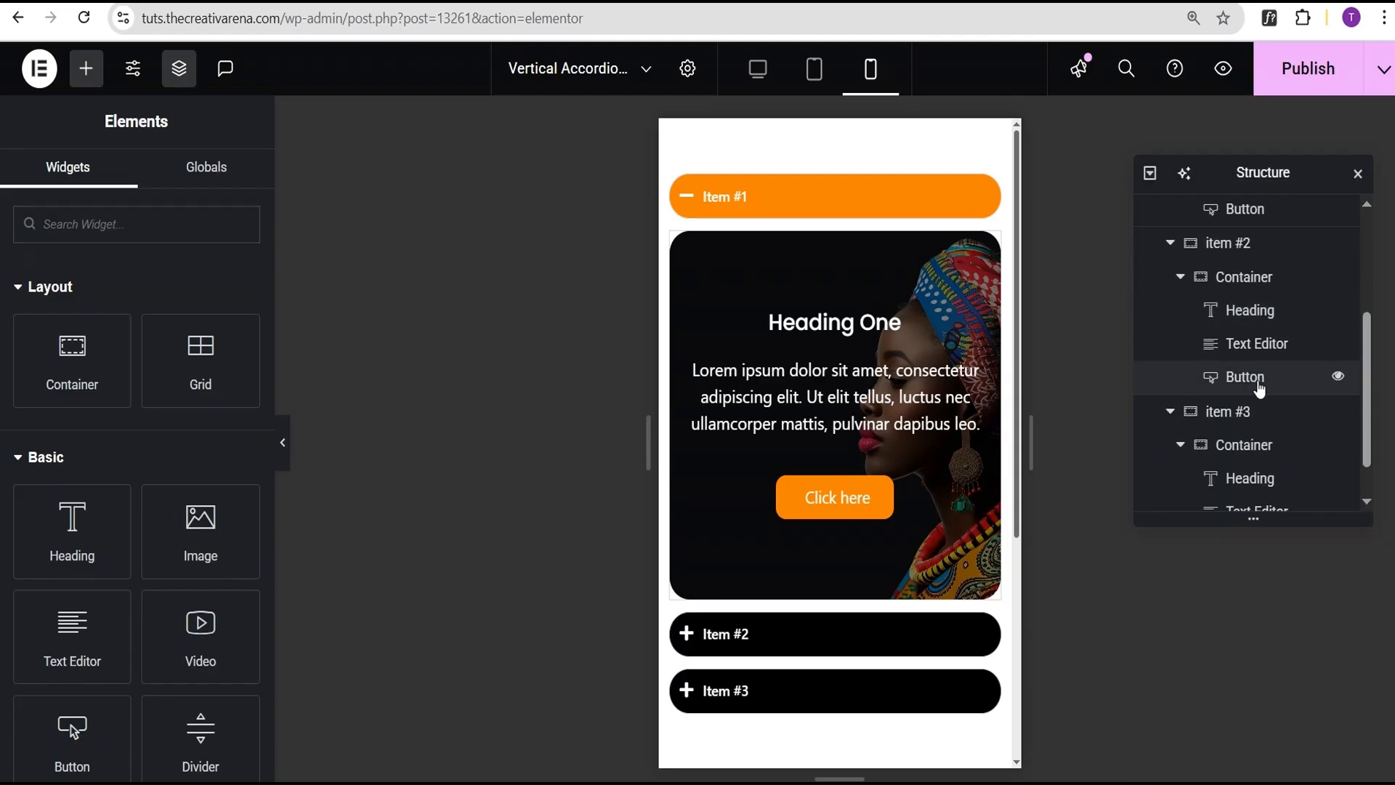
right_click(1275, 449)
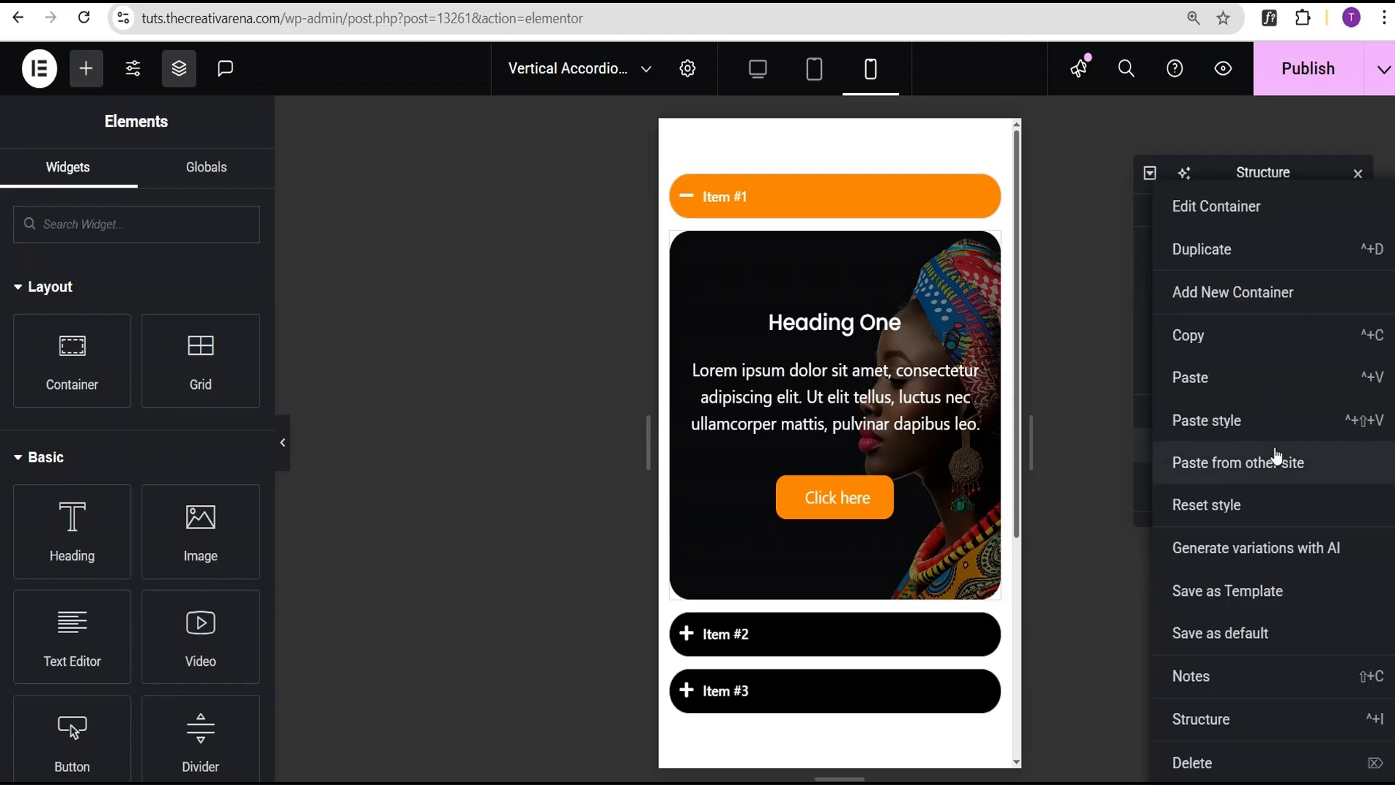
click(1231, 421)
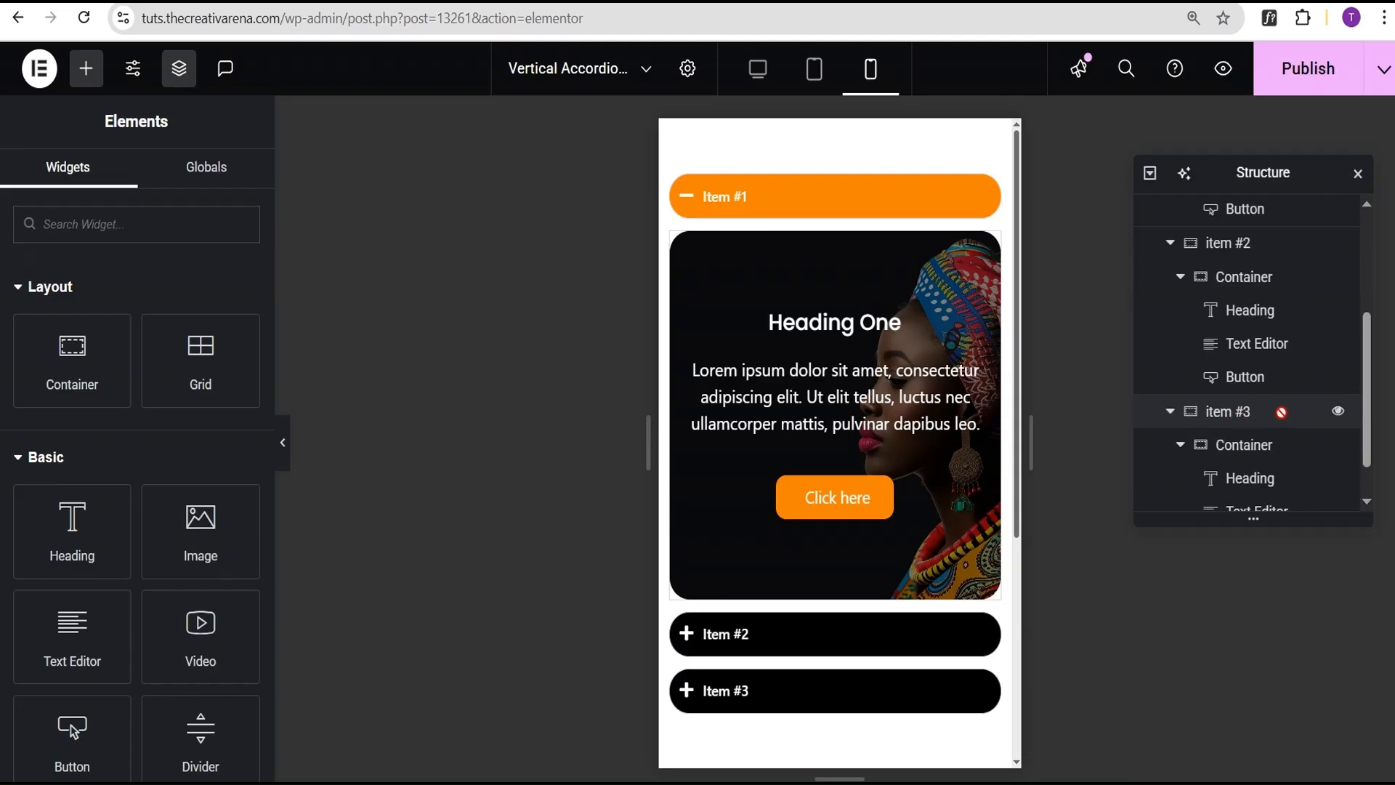
- Expand the accordion items one by one in the mobile view, including with the editing panel hidden, to check their layout
click(843, 644)
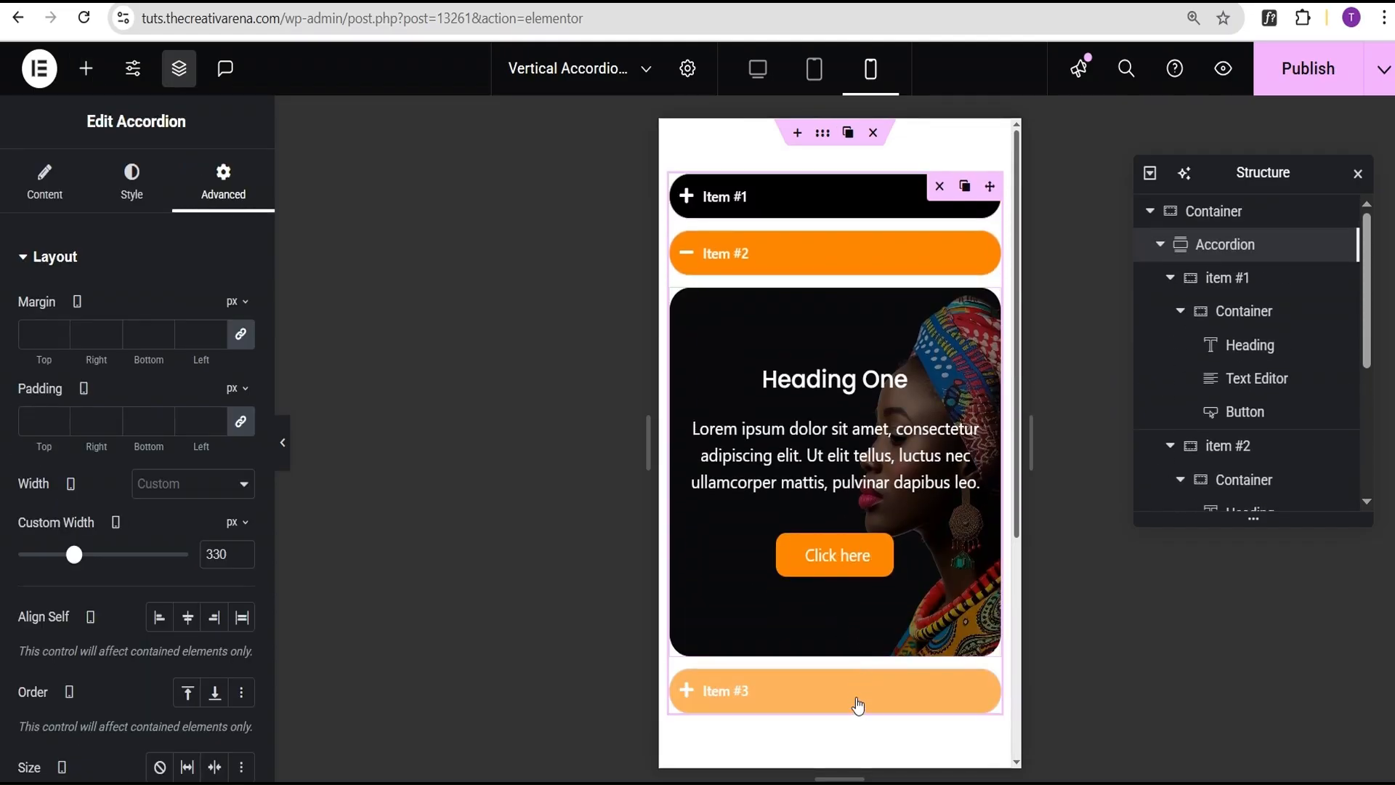
click(857, 705)
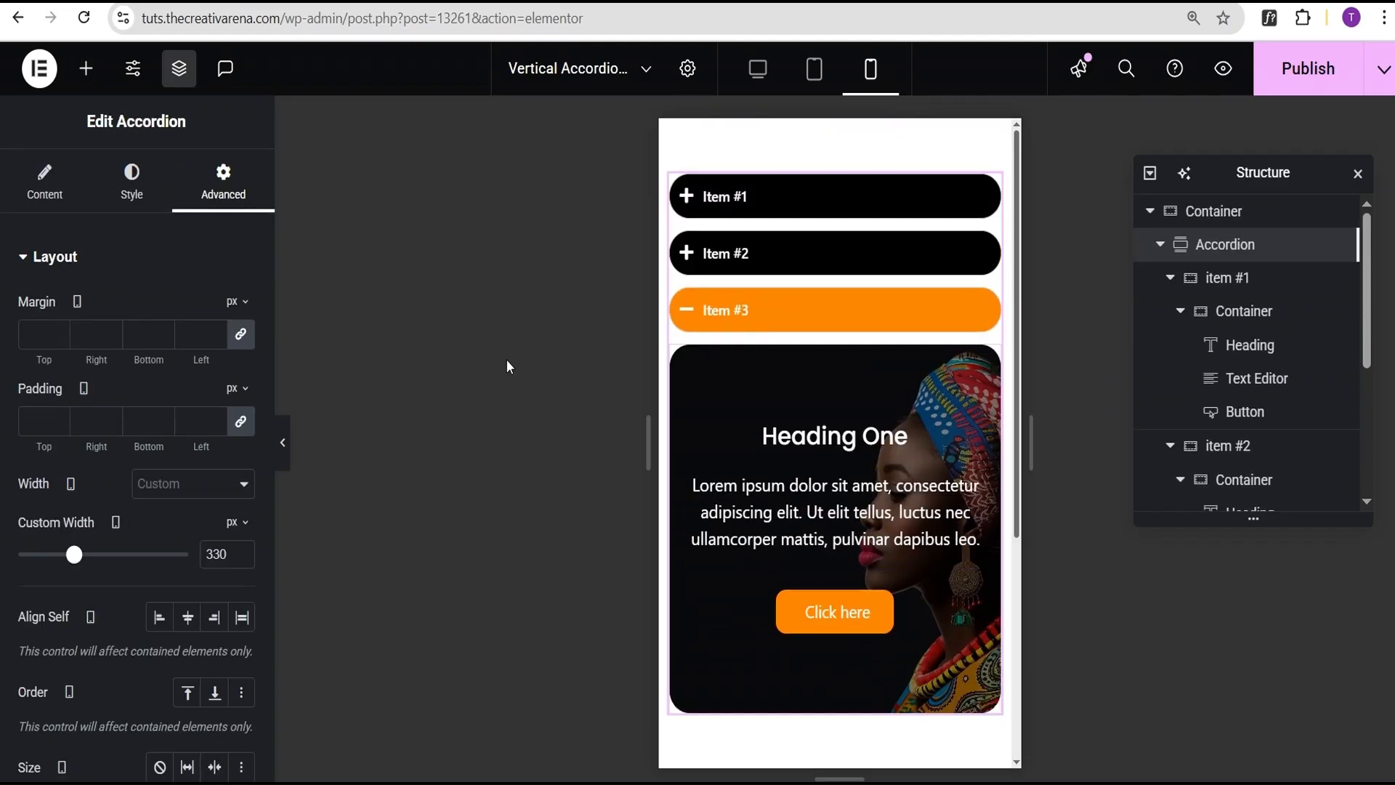
click(283, 443)
click(701, 214)
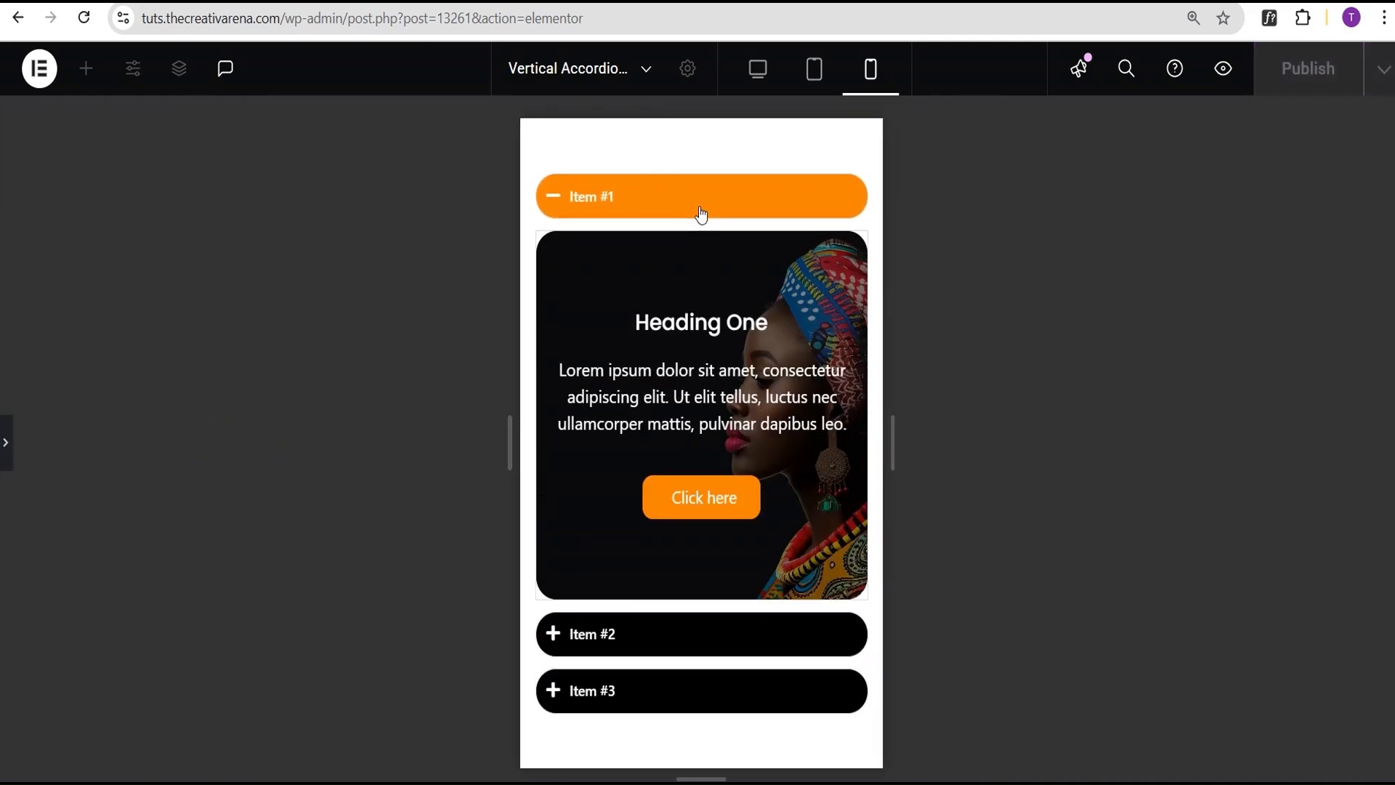
click(678, 634)
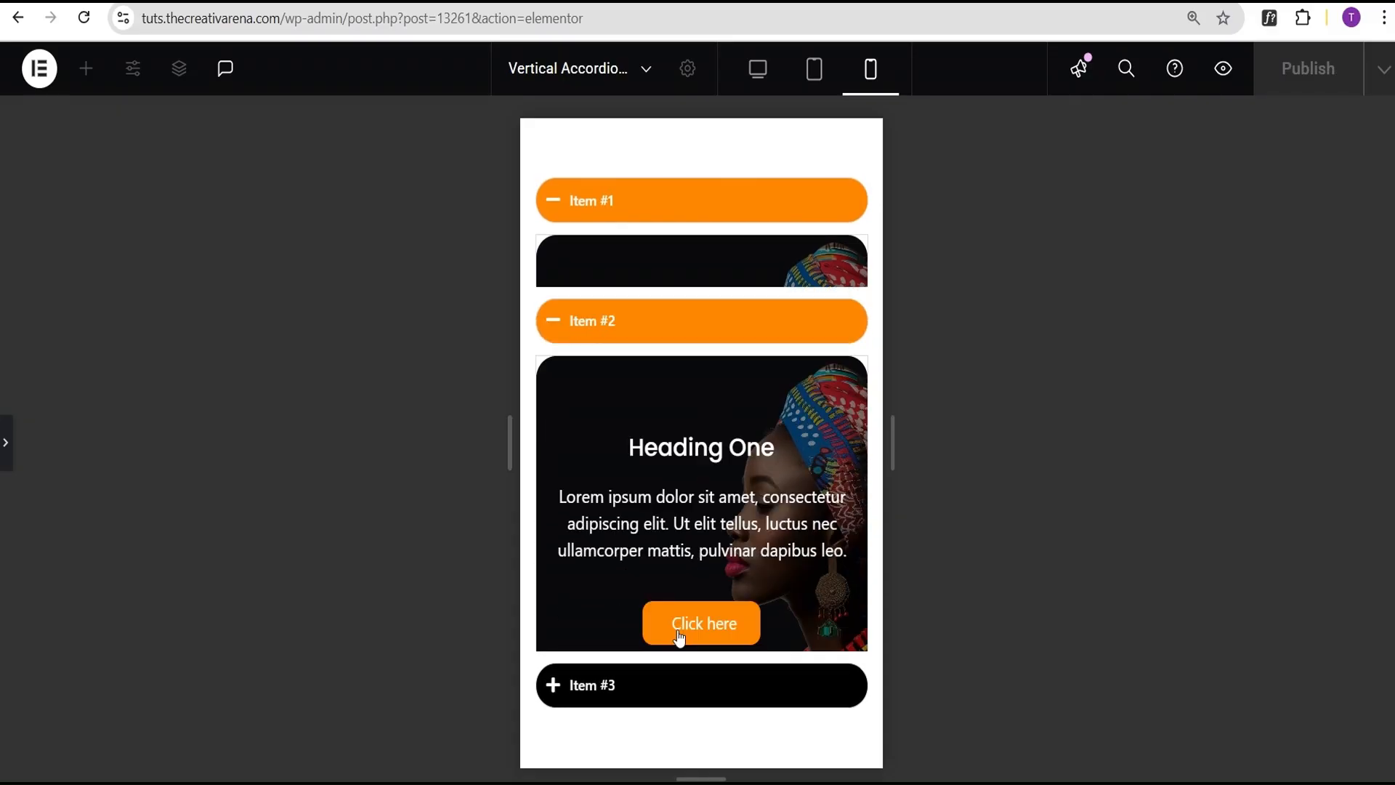
- Check the accordion in the tablet and desktop views by expanding its items
click(814, 68)
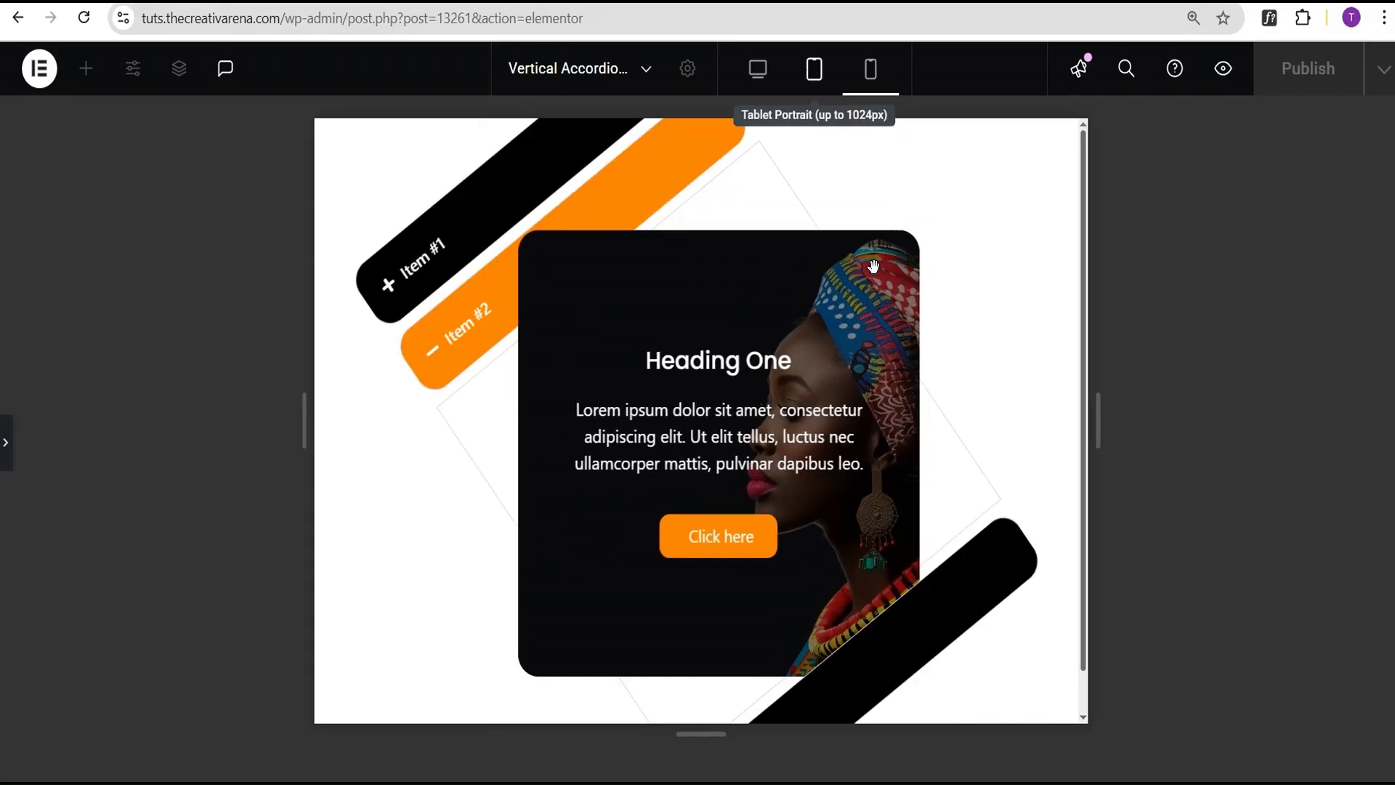
click(461, 385)
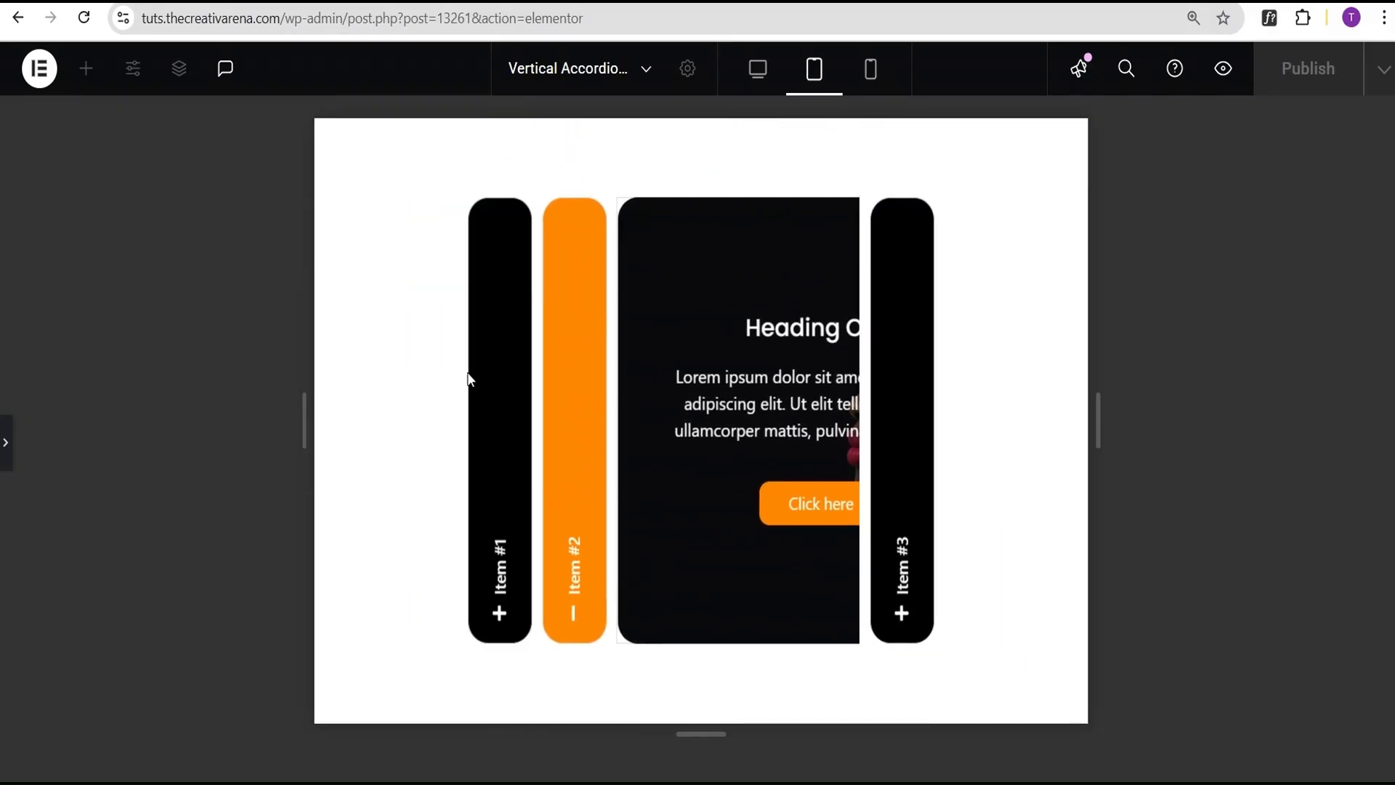
click(616, 369)
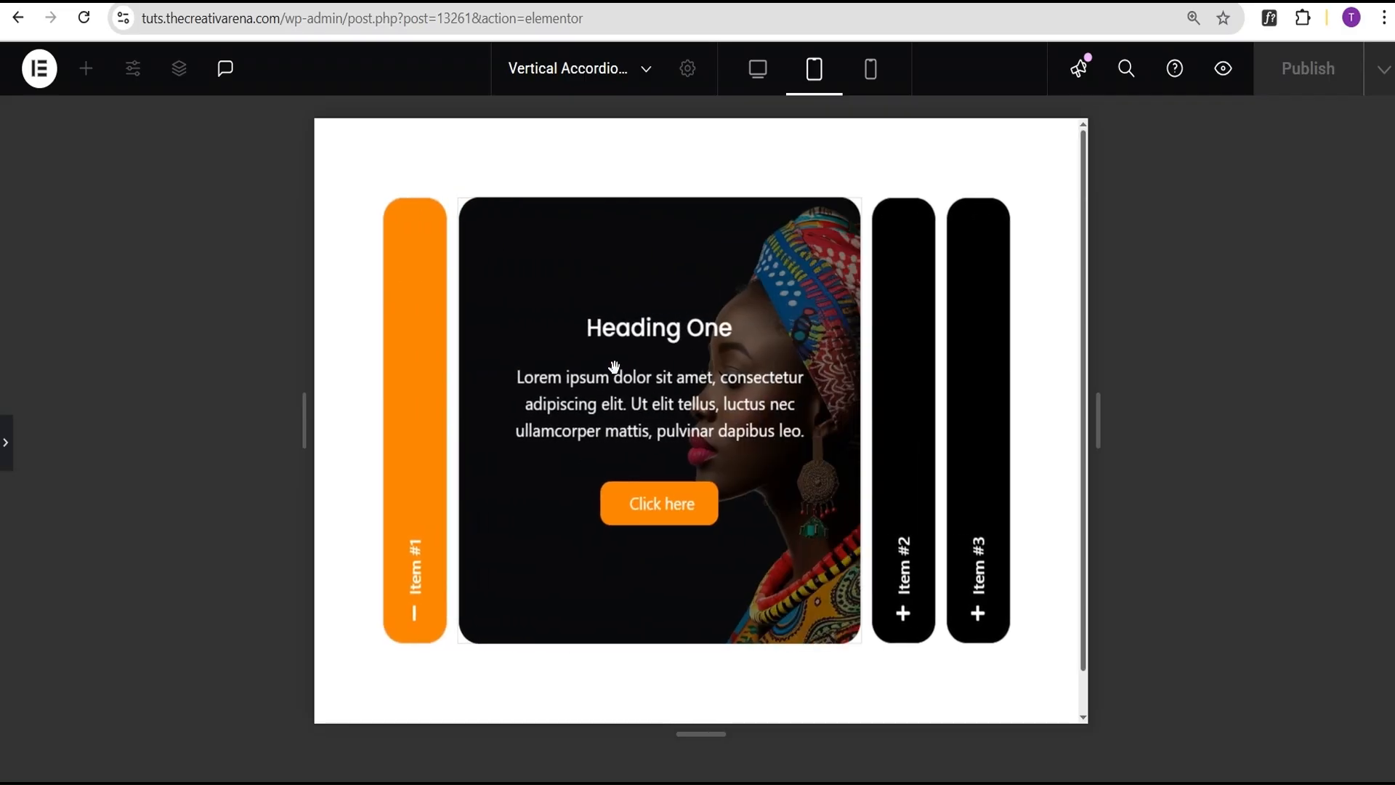
click(757, 80)
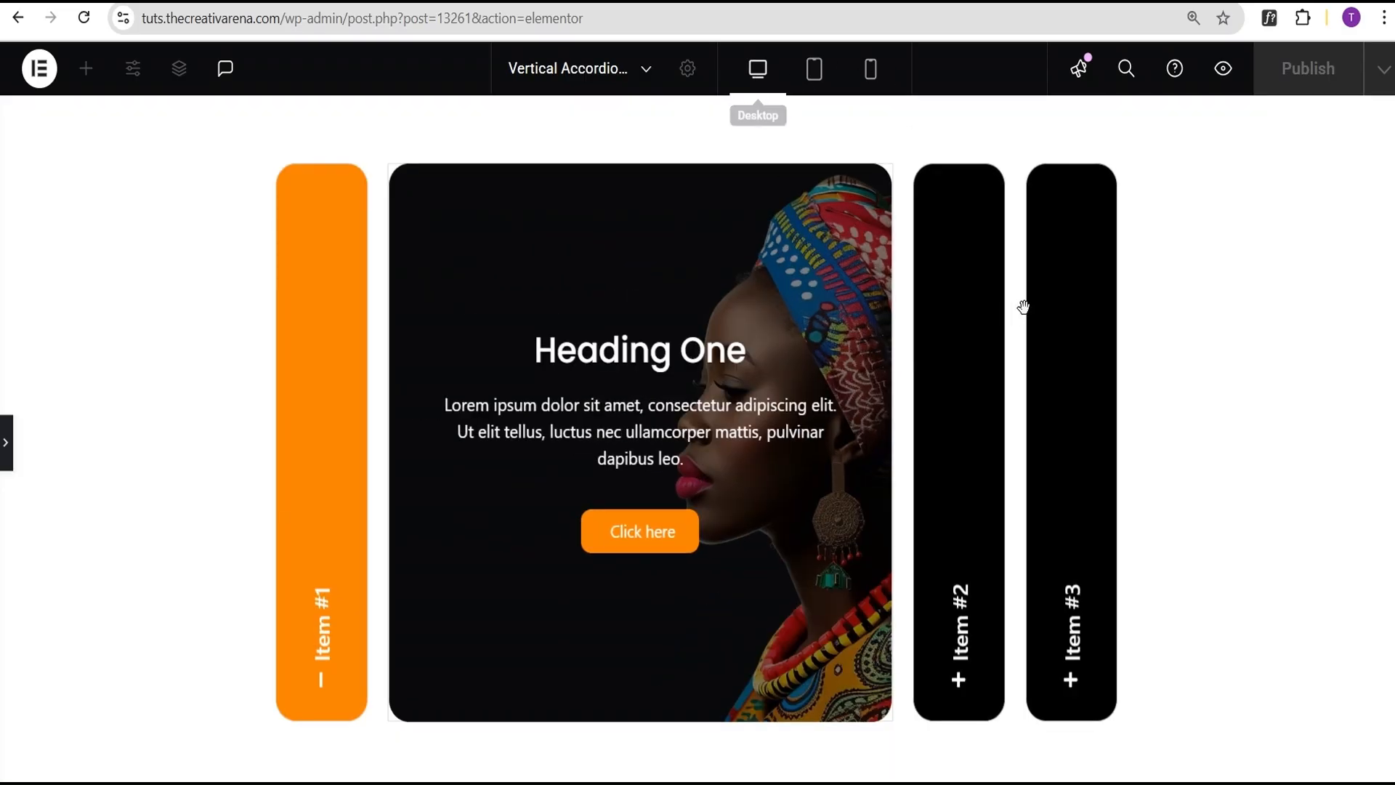
click(999, 328)
click(1061, 334)
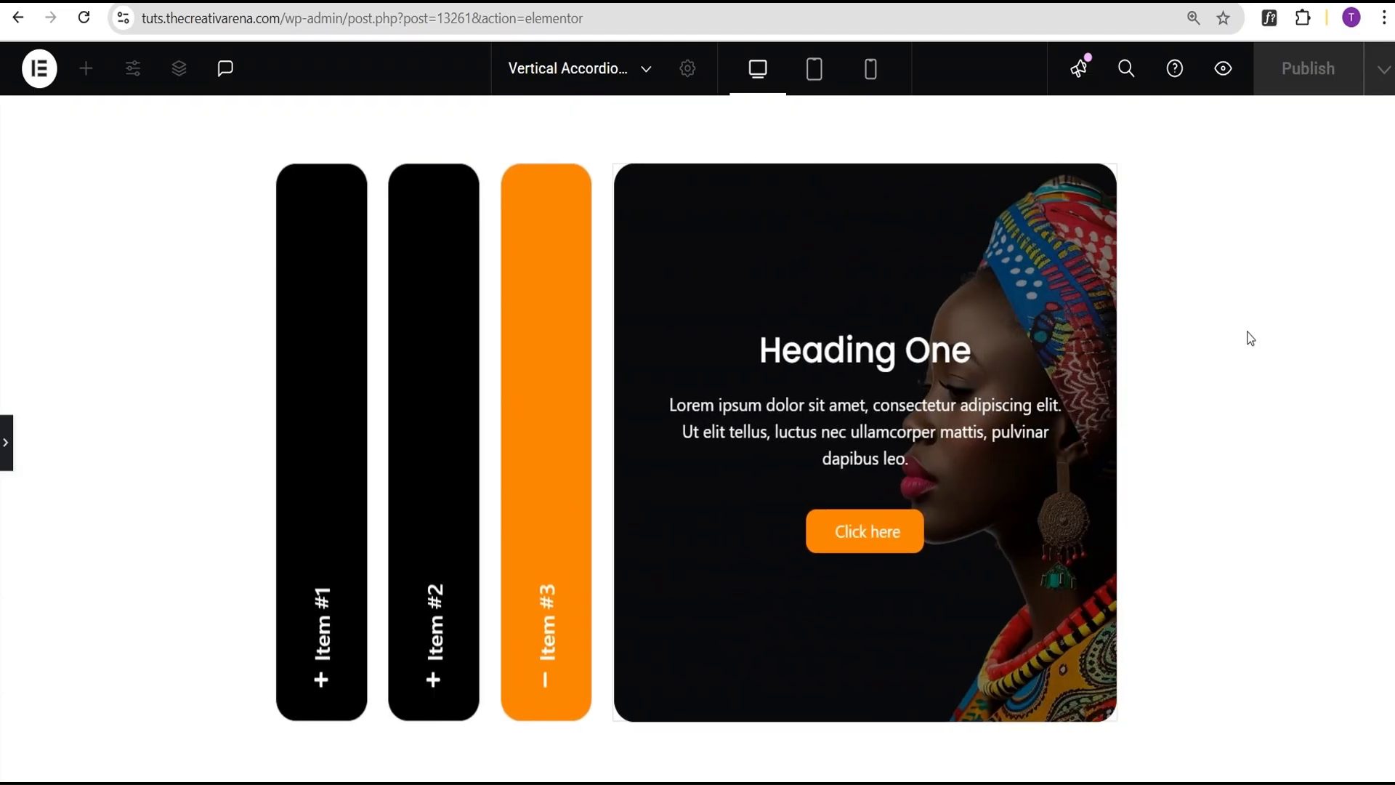
- Publish the page and test expanding the three accordion items in the page preview
click(5, 443)
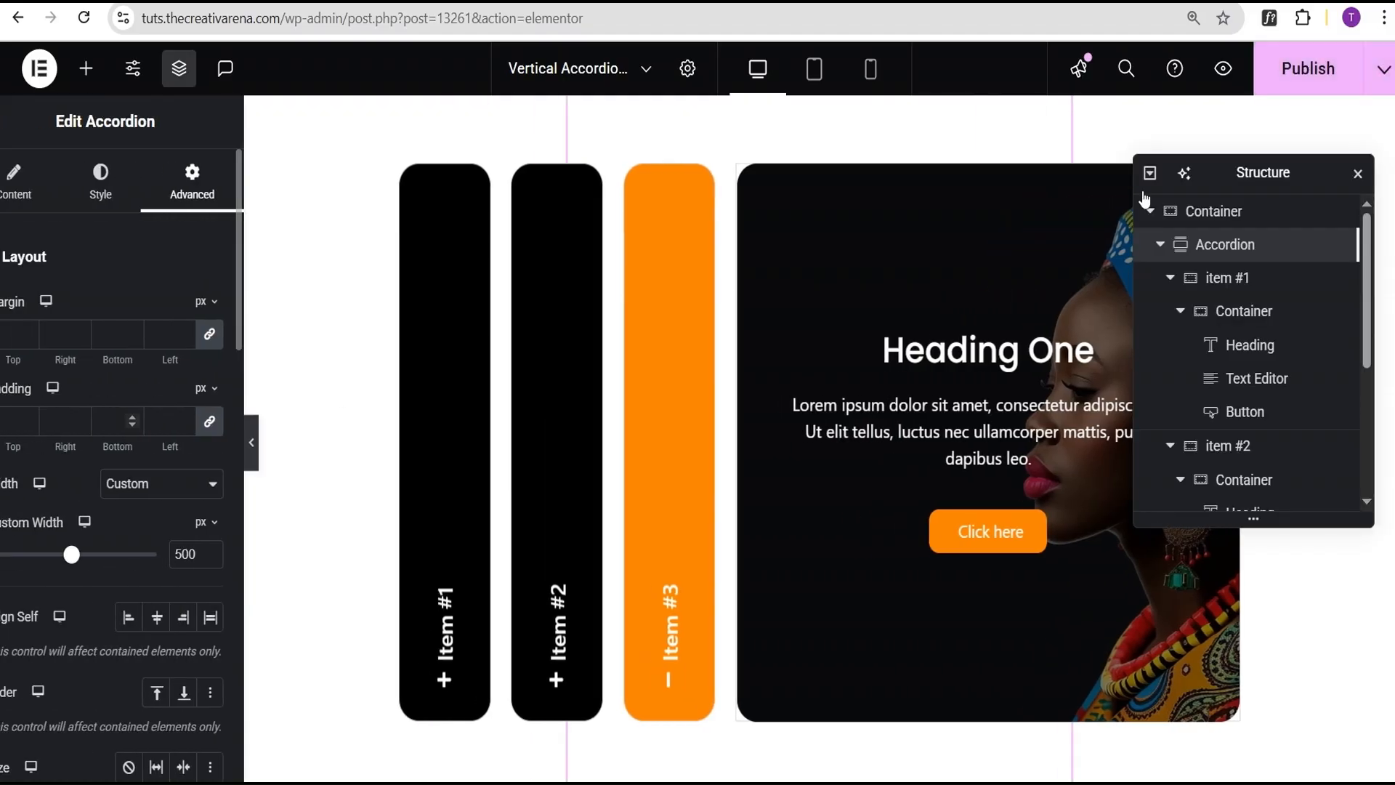
click(1310, 72)
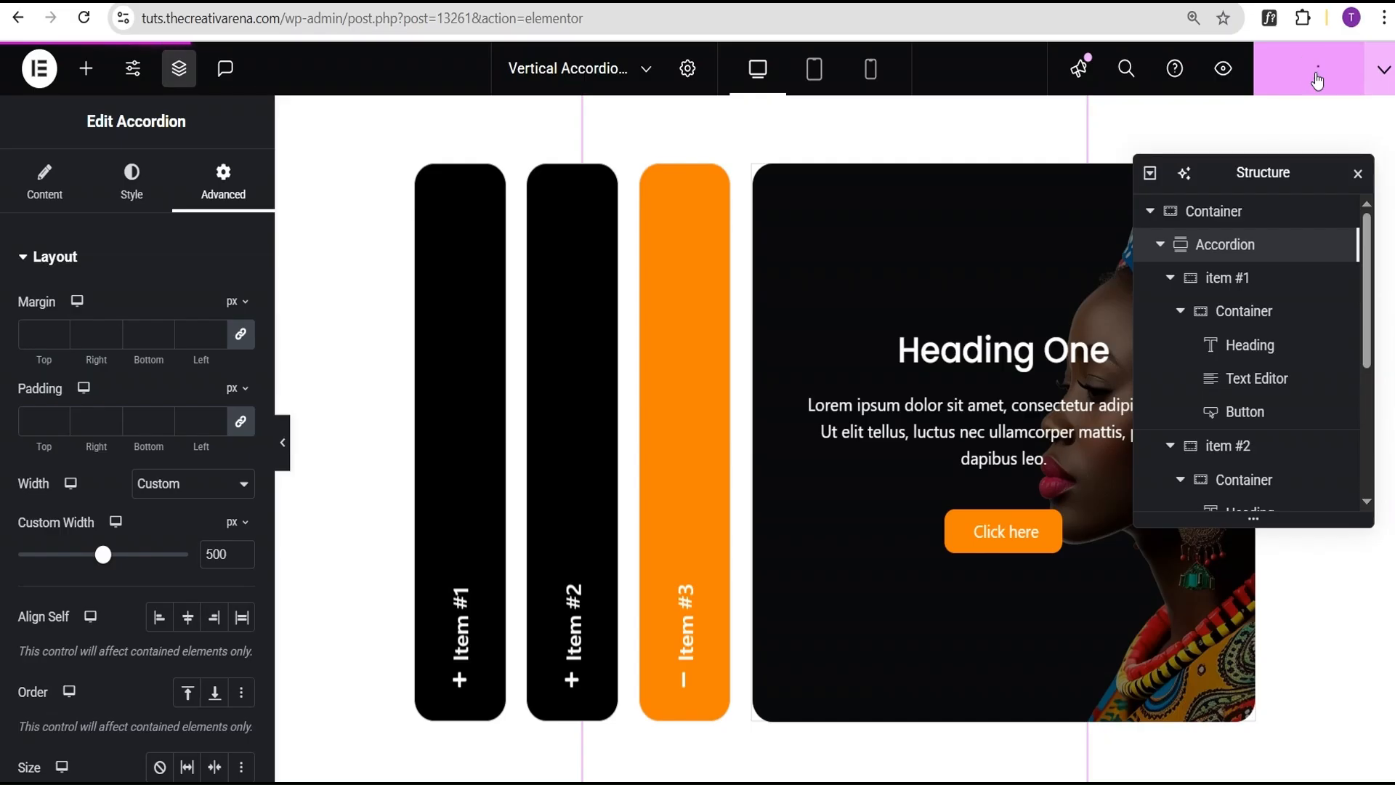
click(1225, 70)
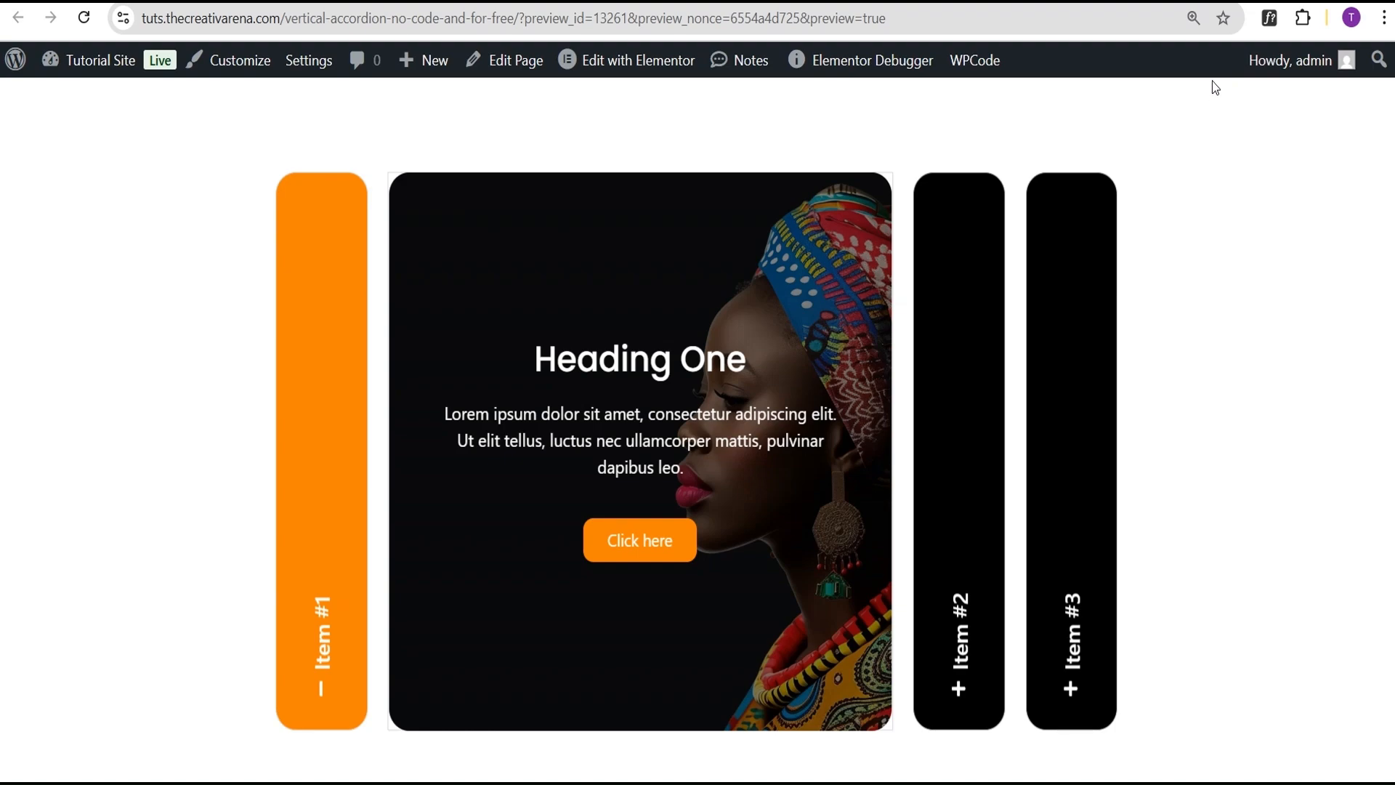
click(965, 485)
click(1074, 466)
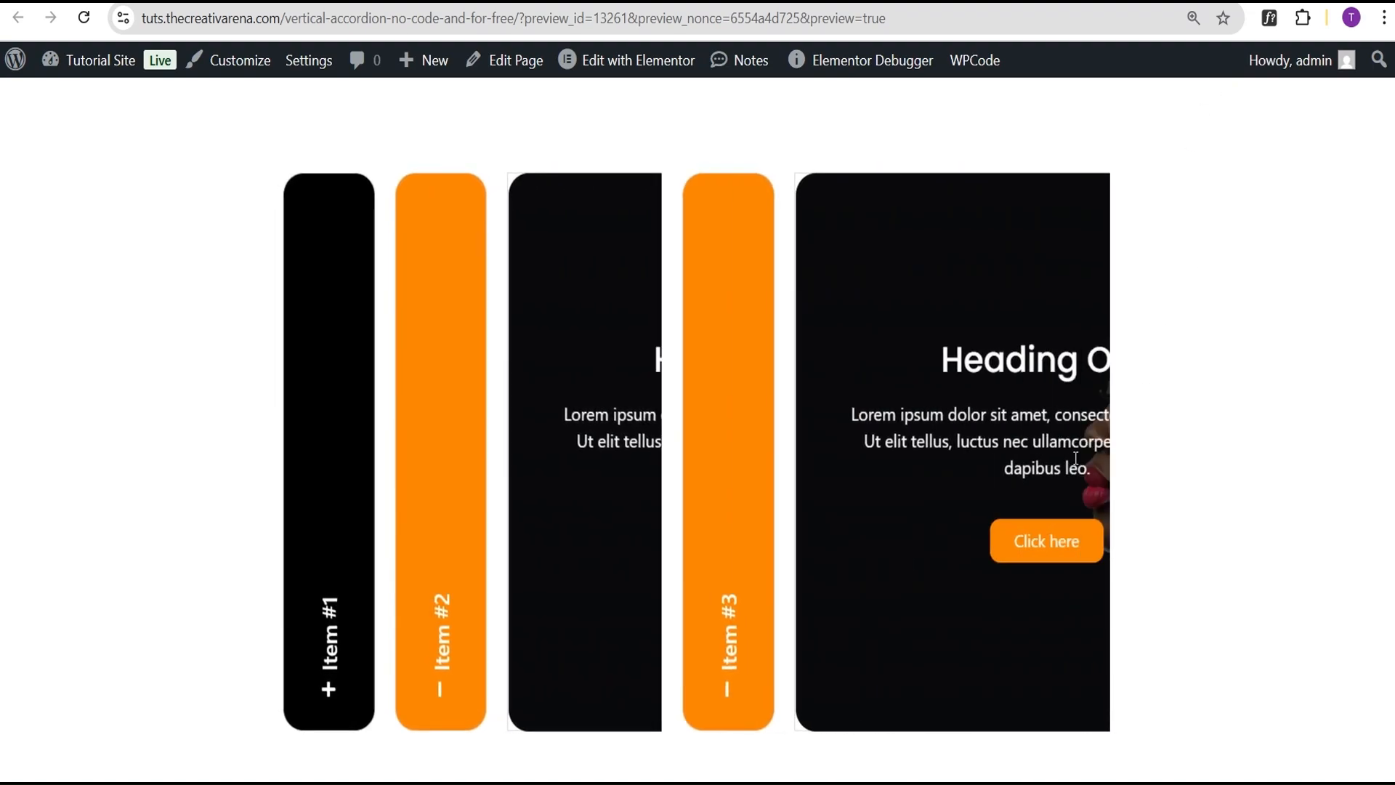
click(452, 439)
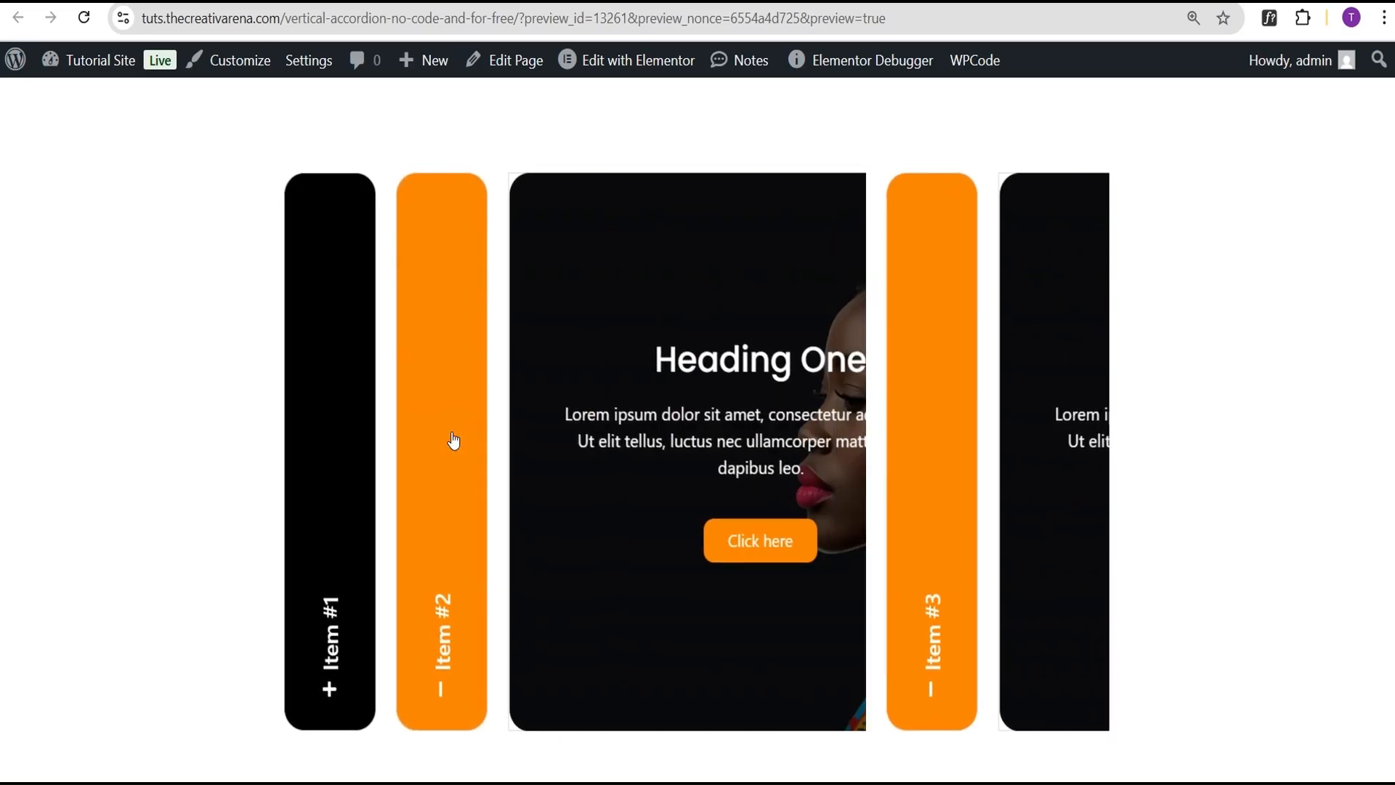
click(355, 427)
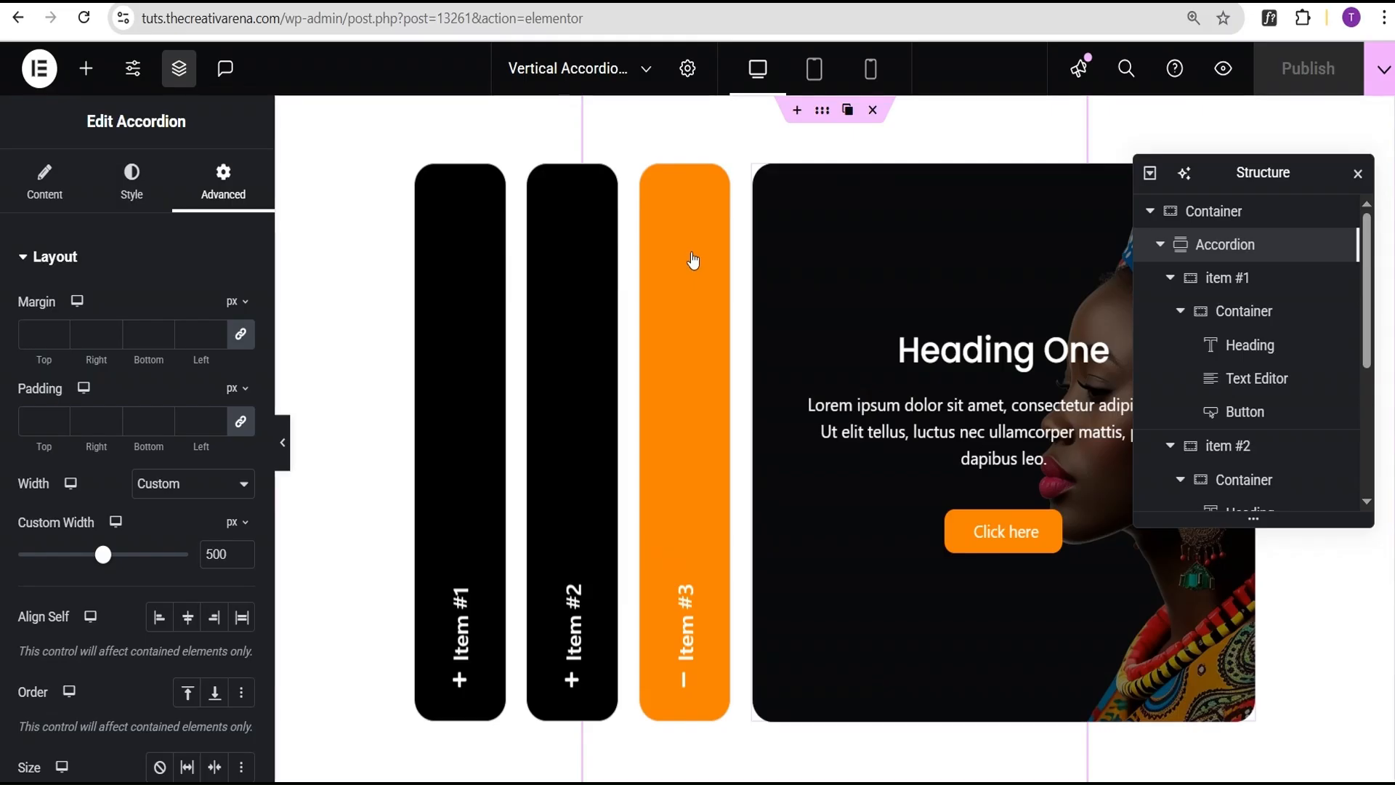
- Collapse the three items in the page structure and duplicate Item #3 in the Accordion
click(1169, 278)
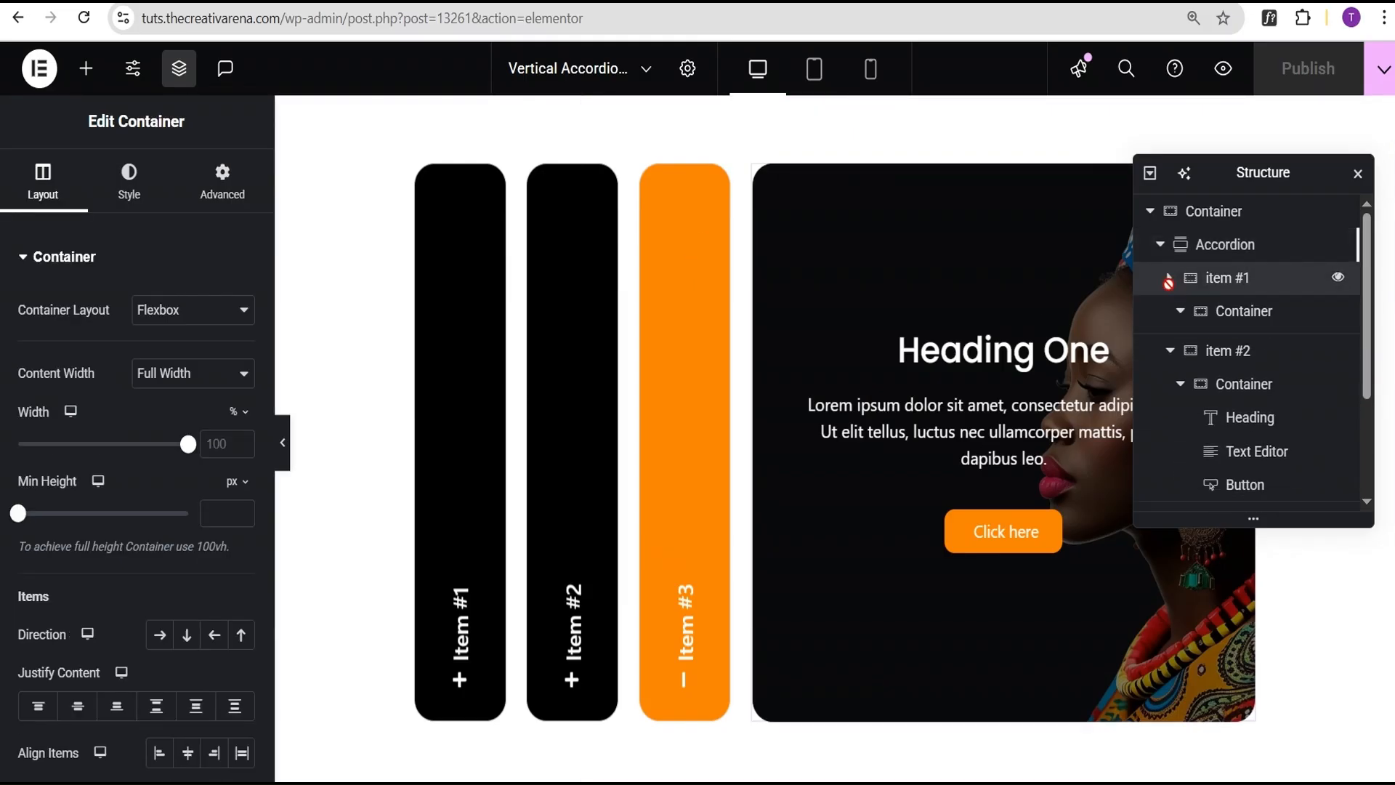
click(1168, 311)
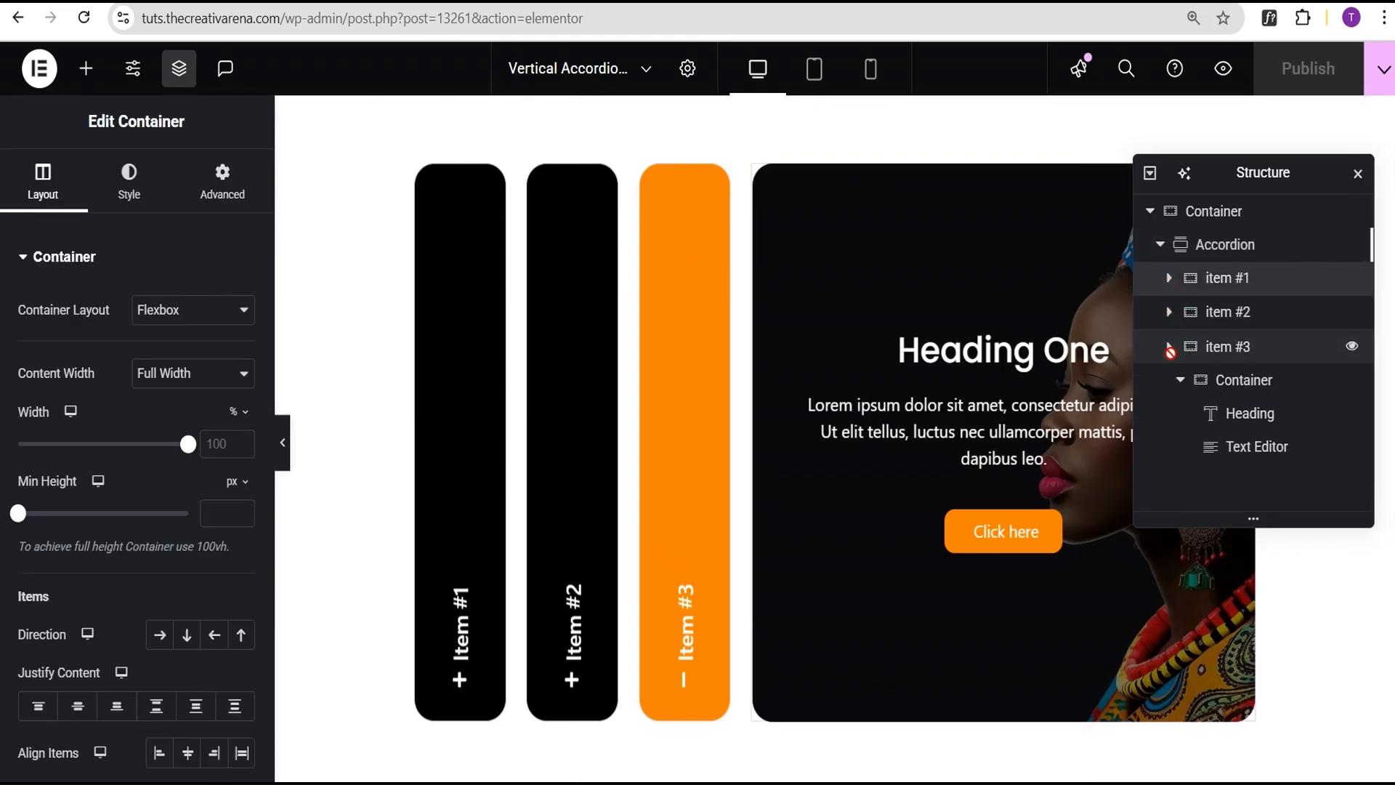
click(1169, 347)
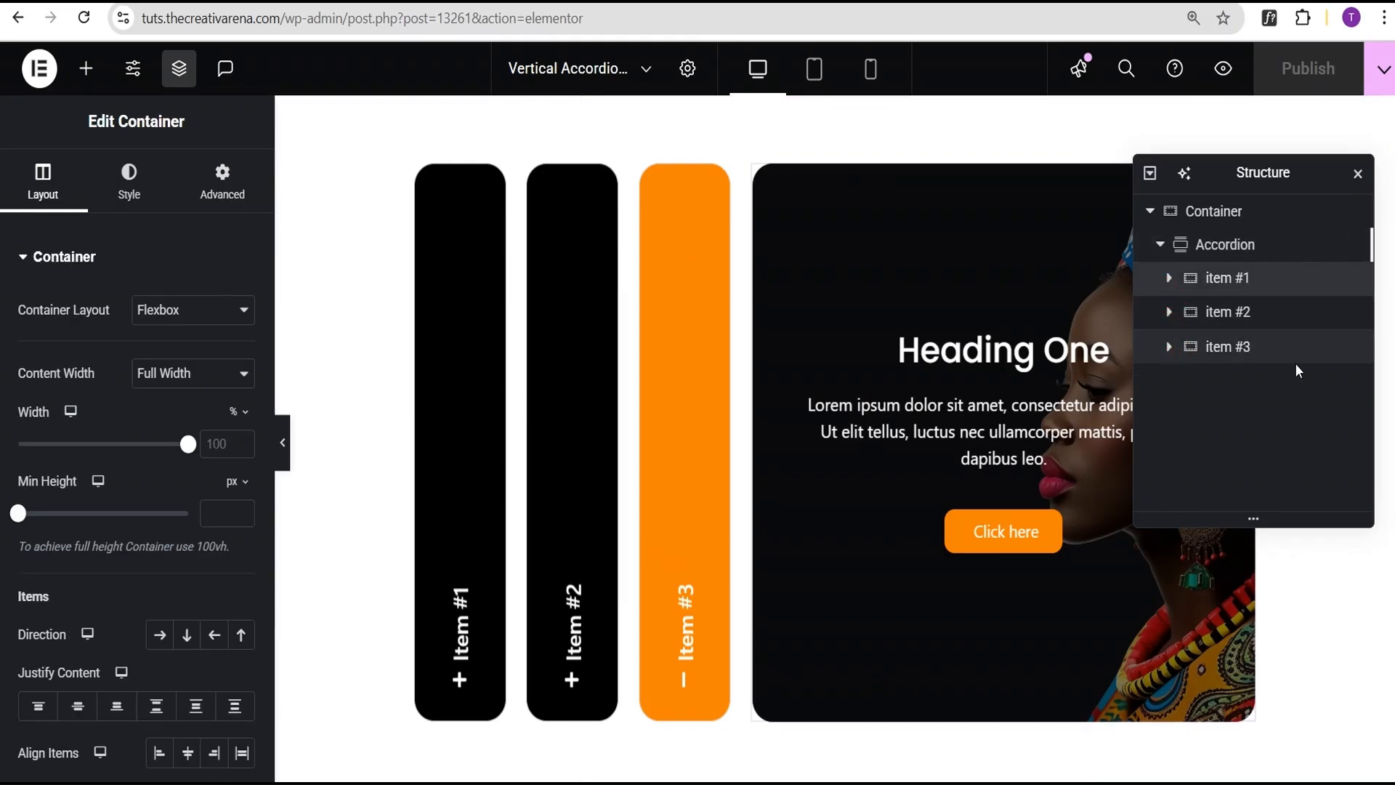
click(1264, 257)
click(40, 185)
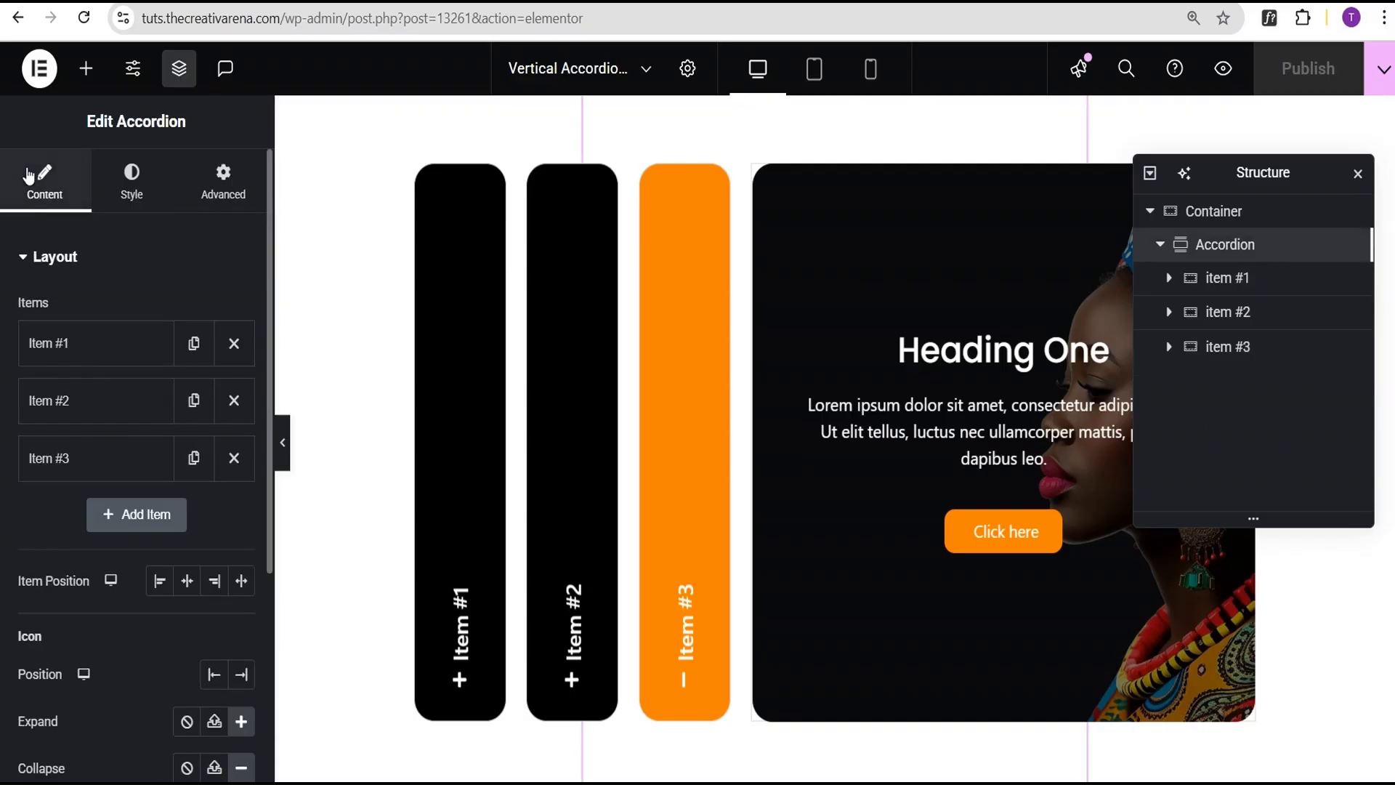
click(194, 467)
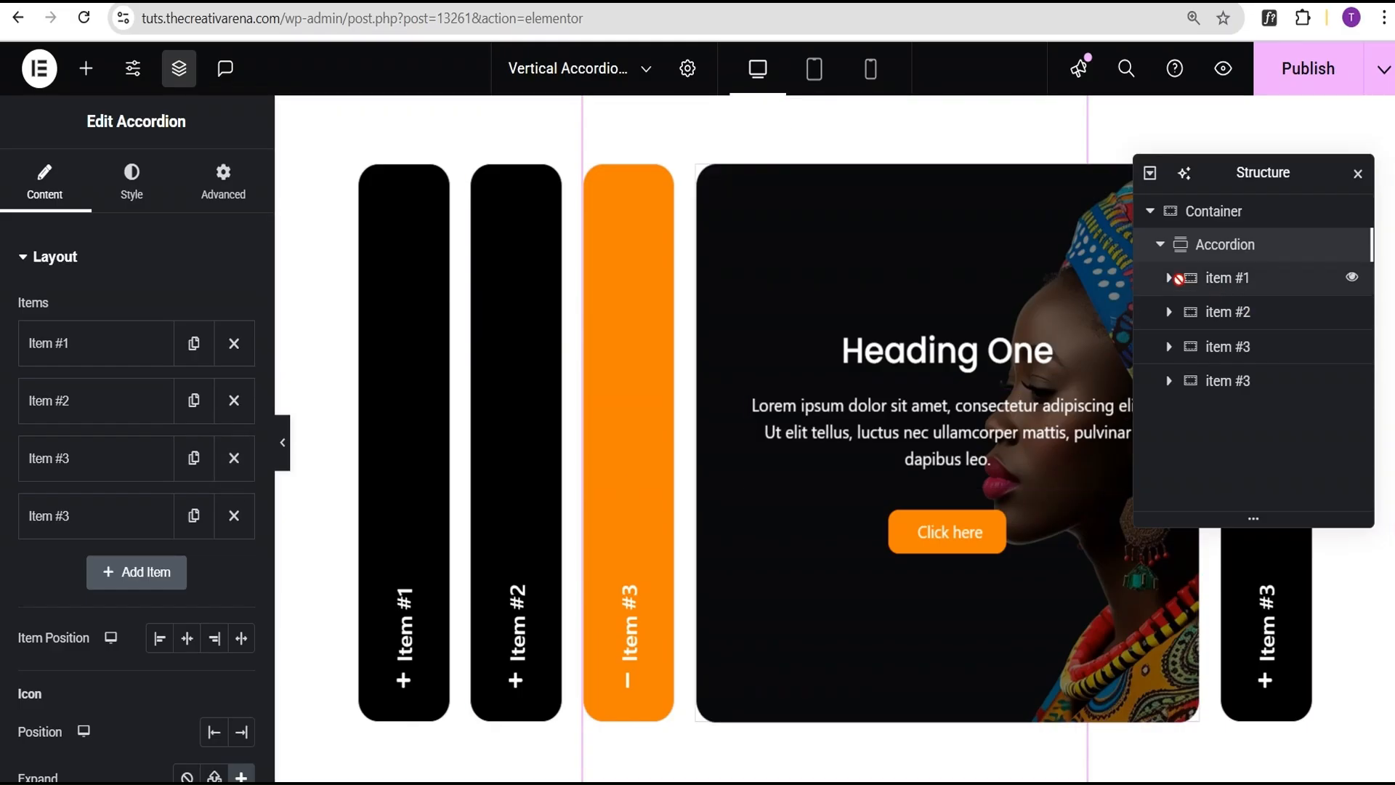
- Replace the background image of item #2's inner container with dragon_demo_02_image_05.jpg from the media library
click(1169, 312)
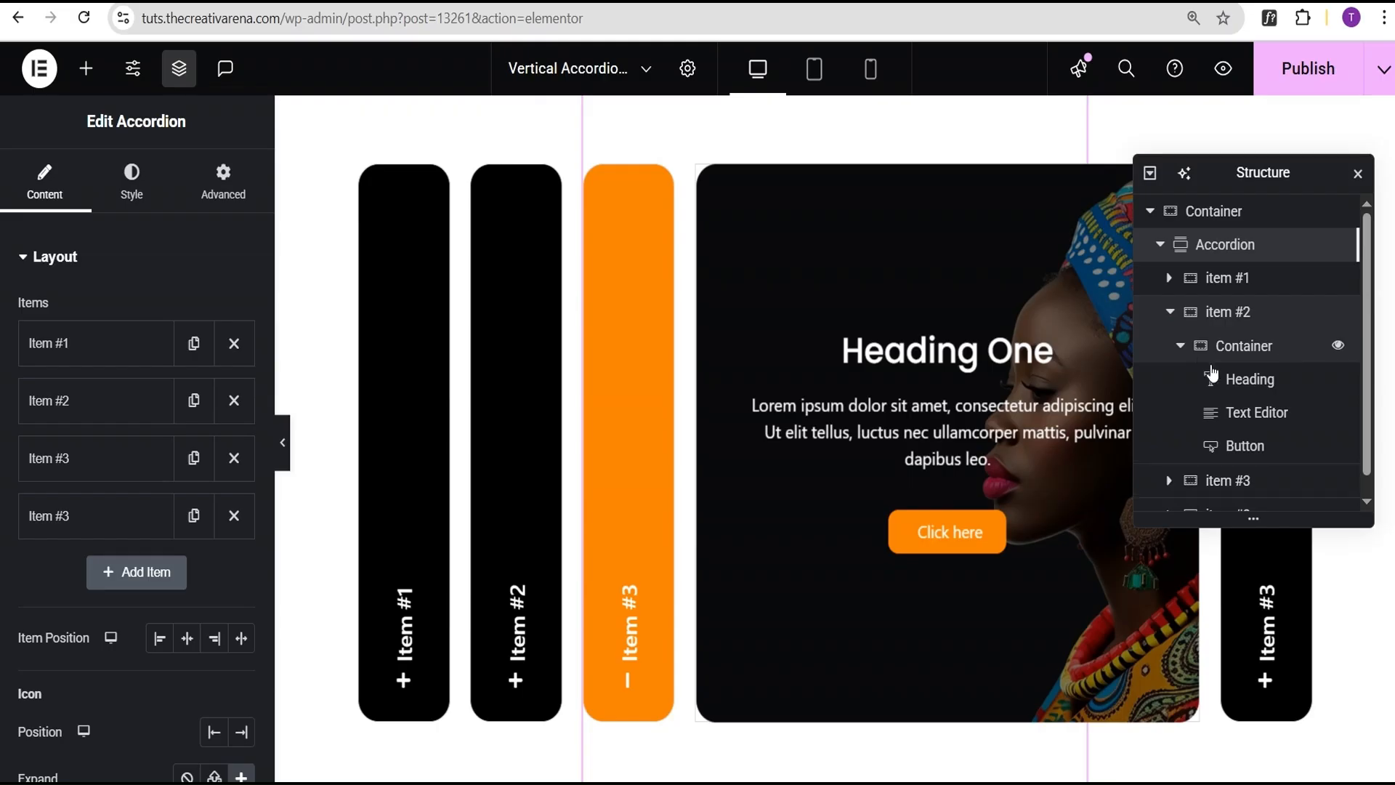
click(1248, 351)
click(129, 181)
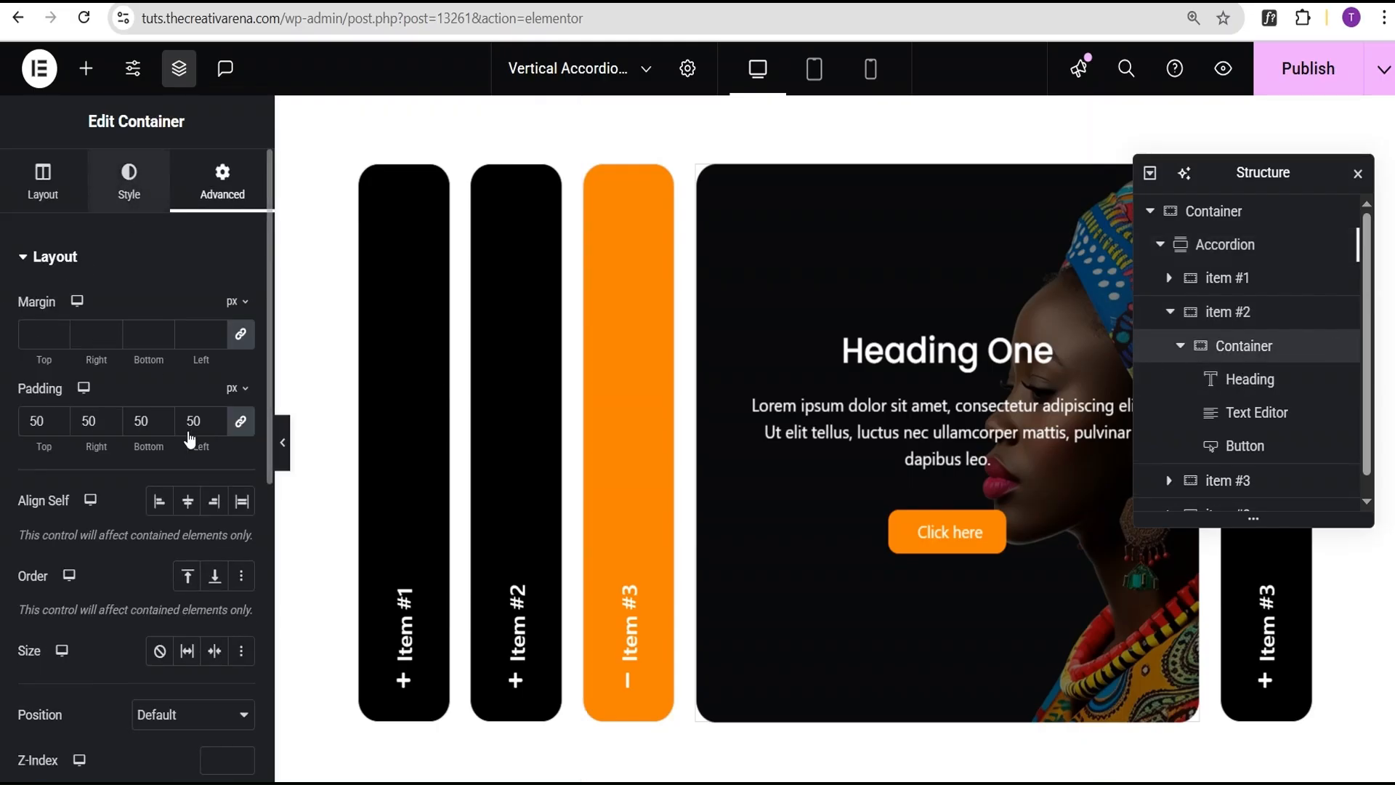
click(186, 519)
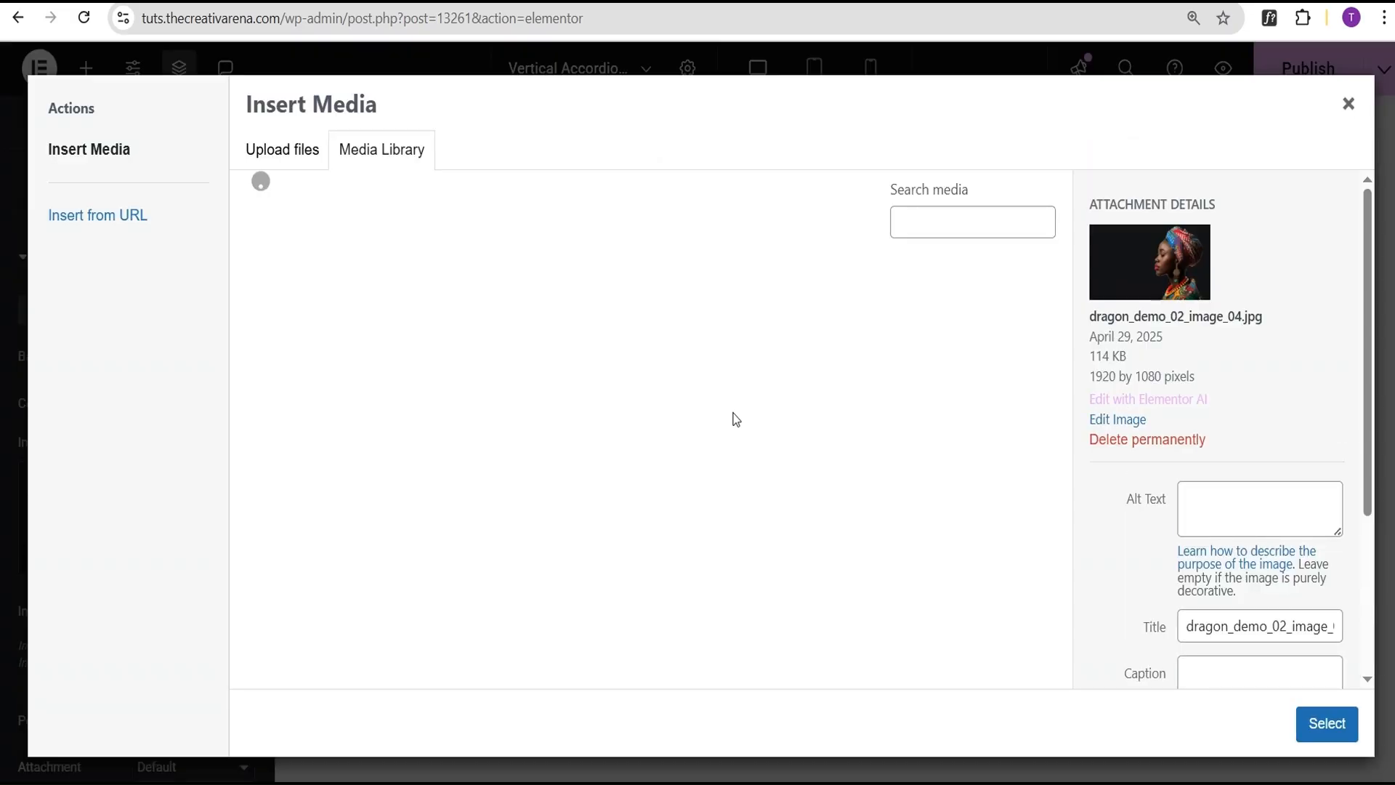
click(792, 473)
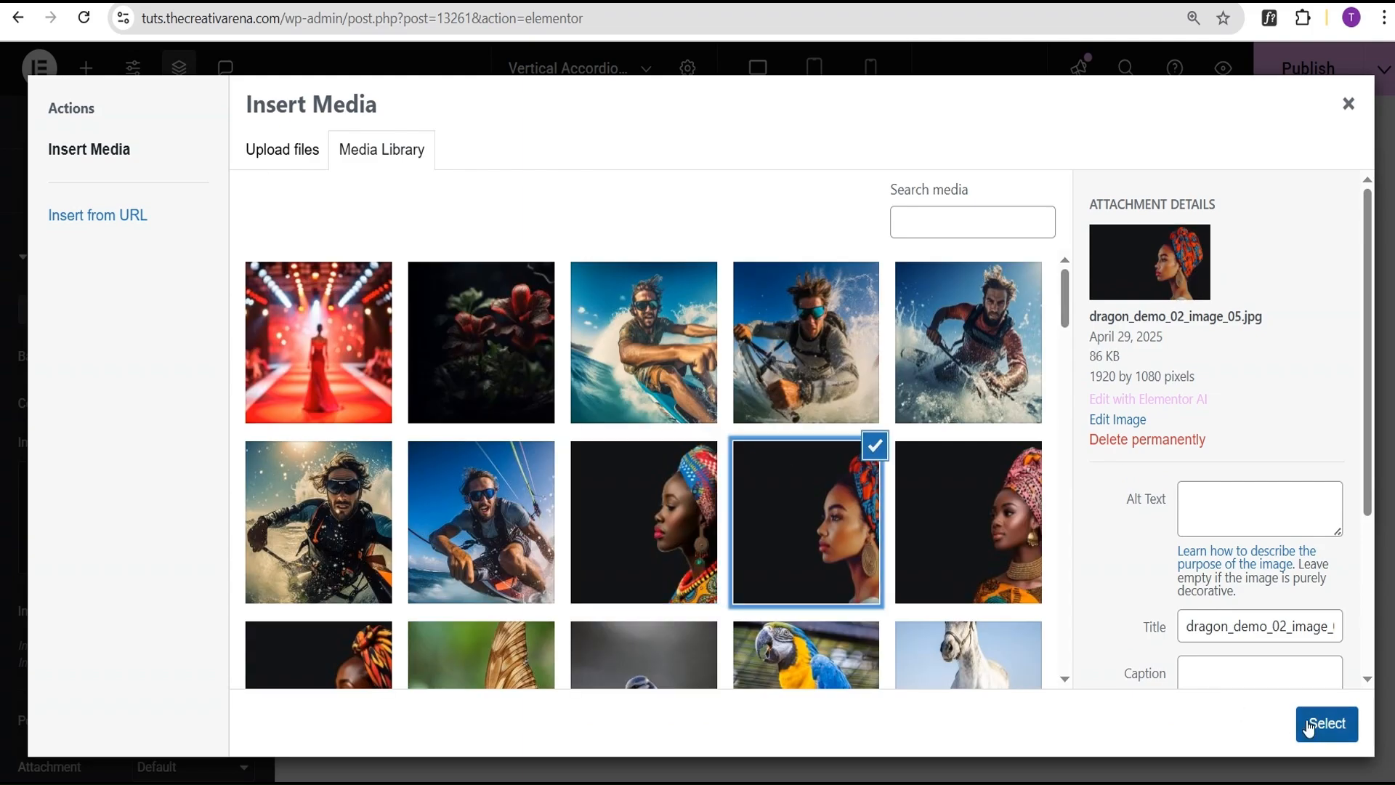
click(1341, 727)
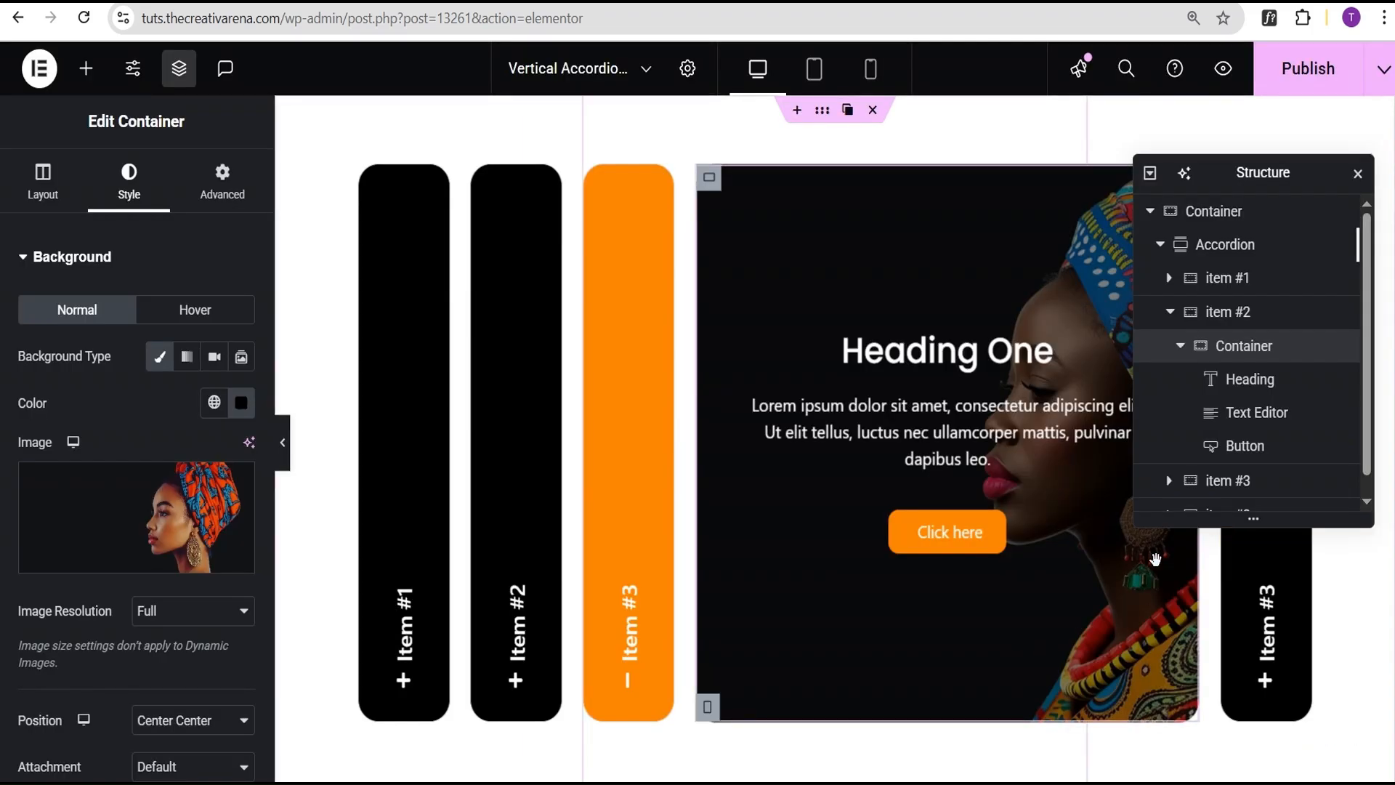
- Publish the updated page and expand each of the four accordion items in the preview to check their content
click(1309, 76)
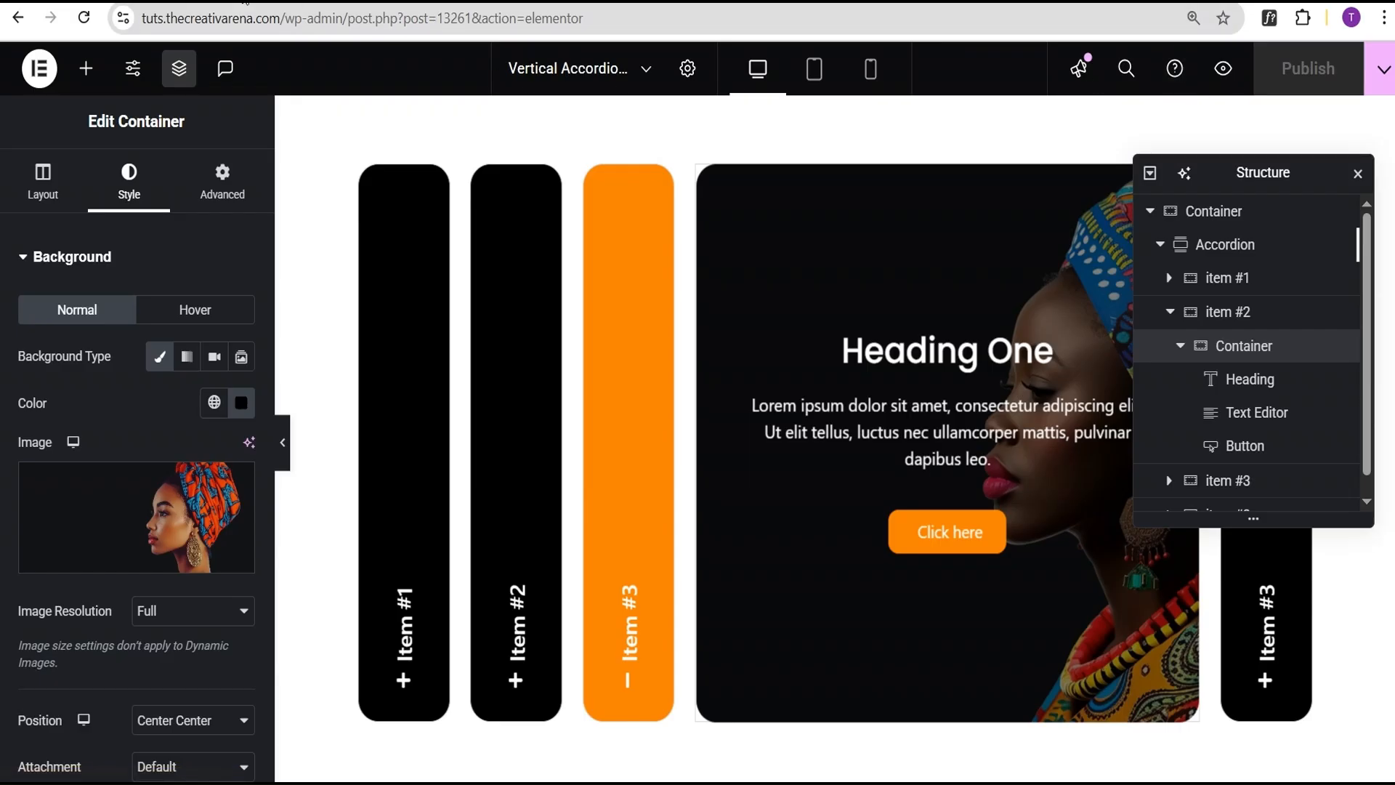
click(1223, 68)
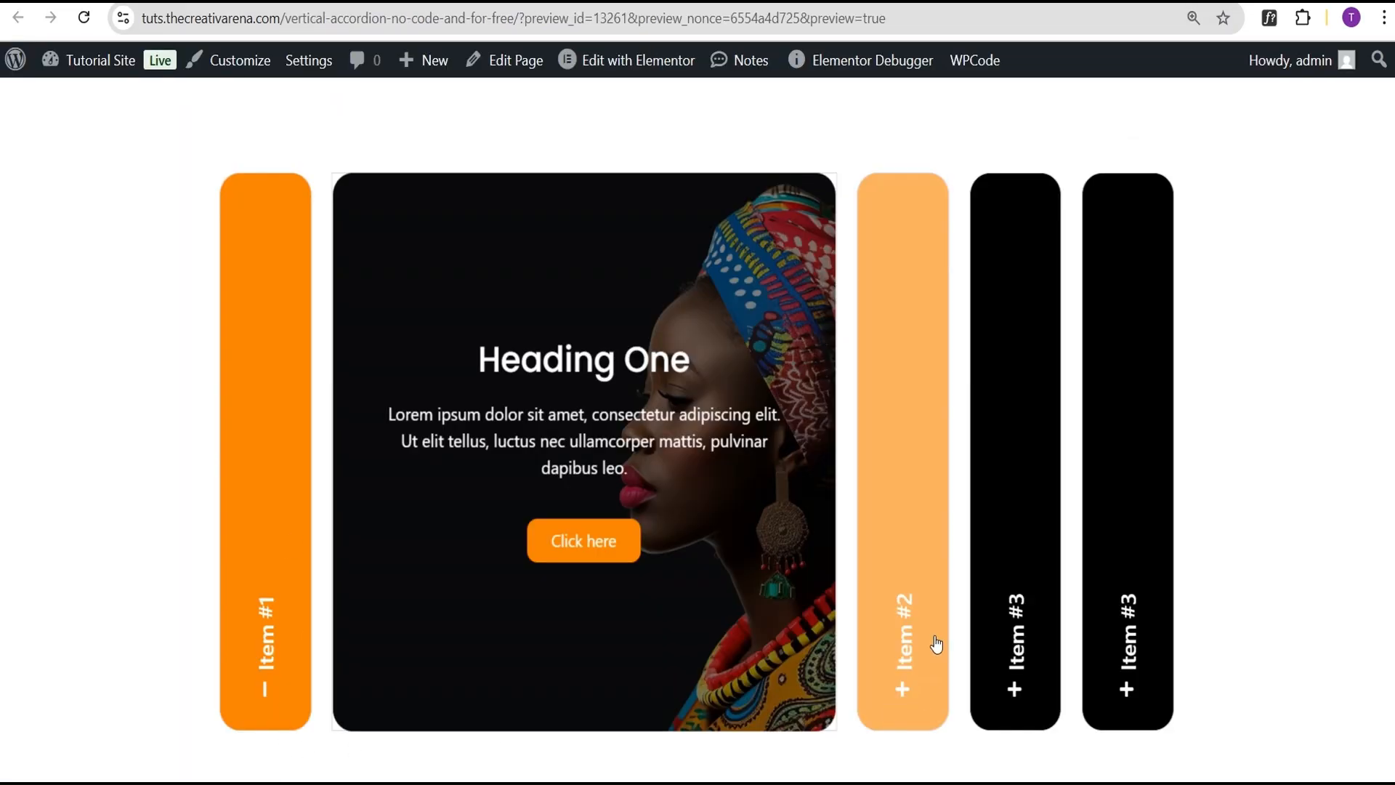
click(903, 565)
click(1020, 493)
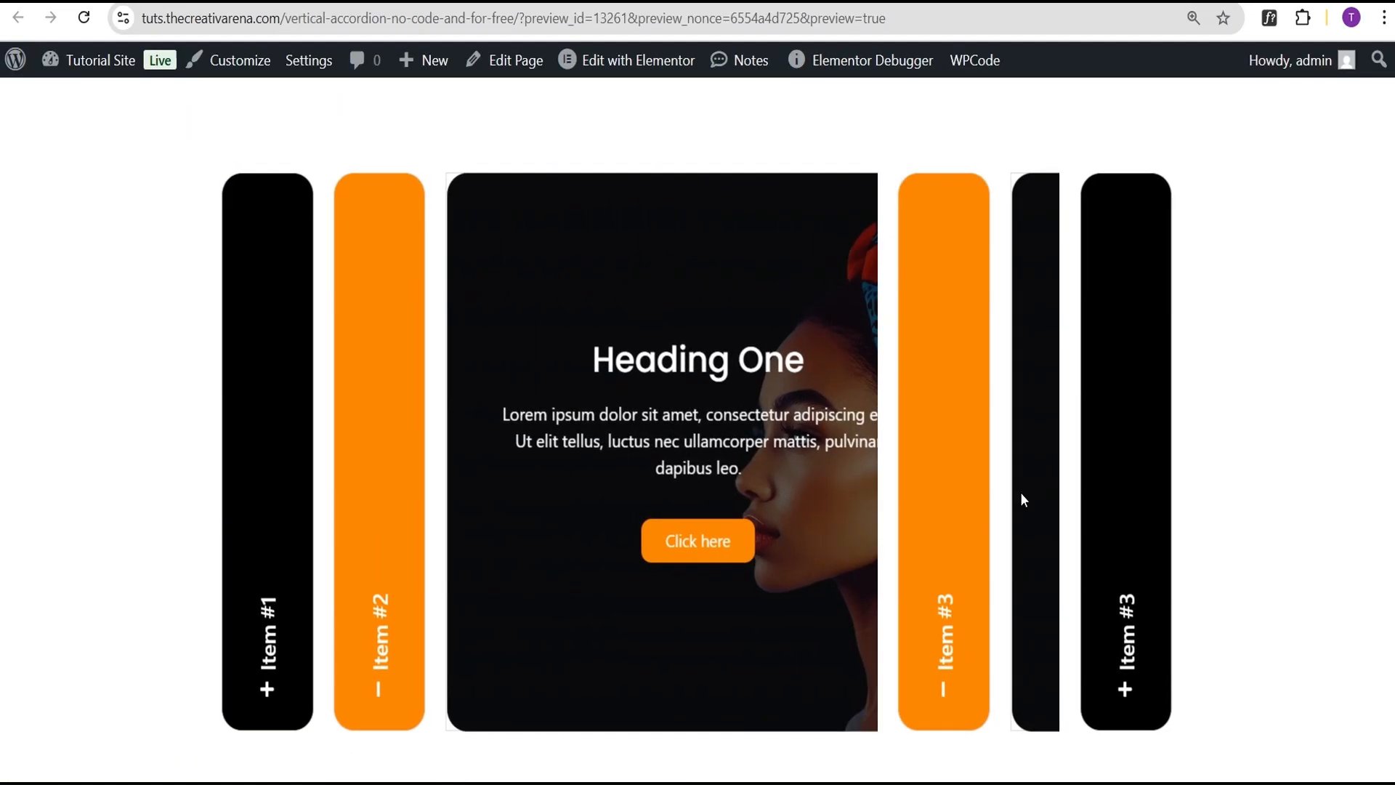
click(1110, 446)
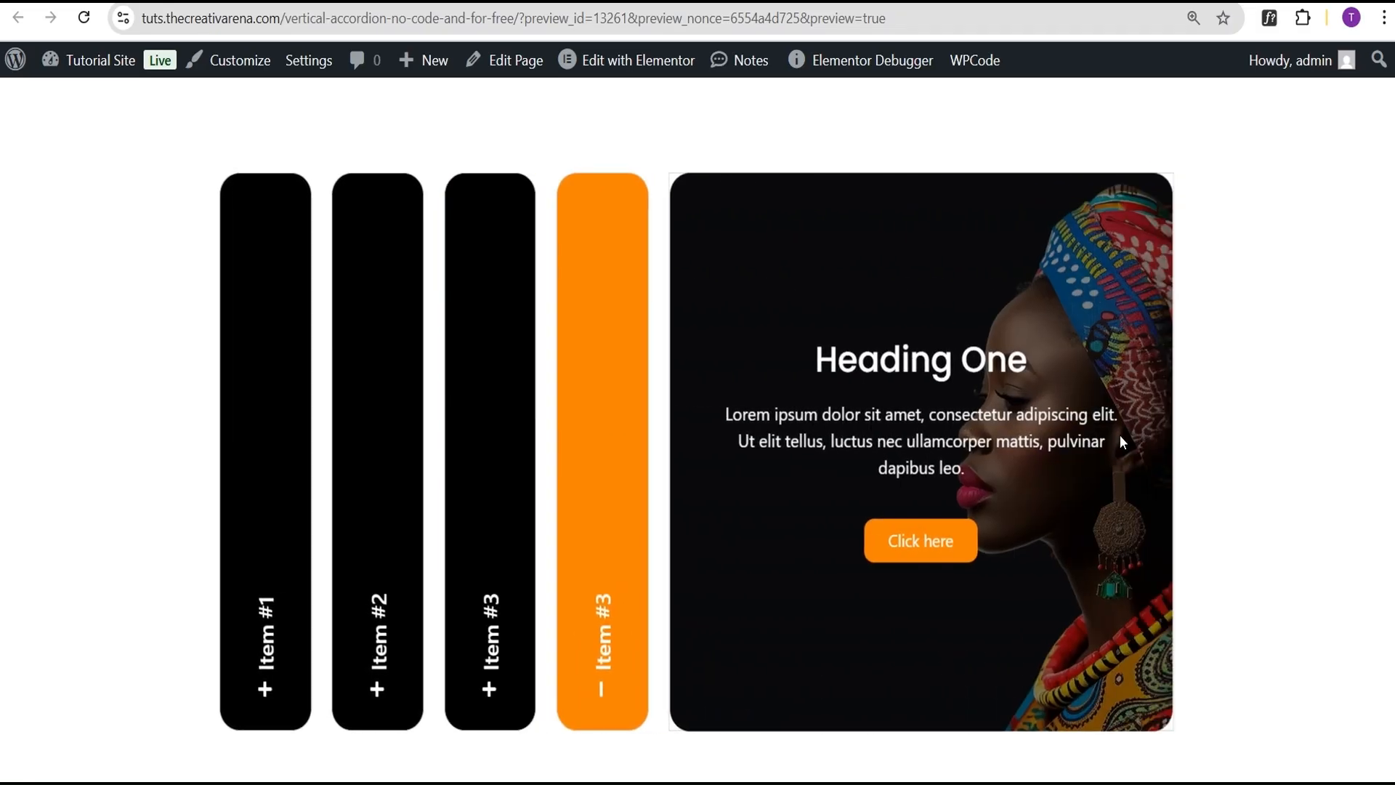
click(398, 425)
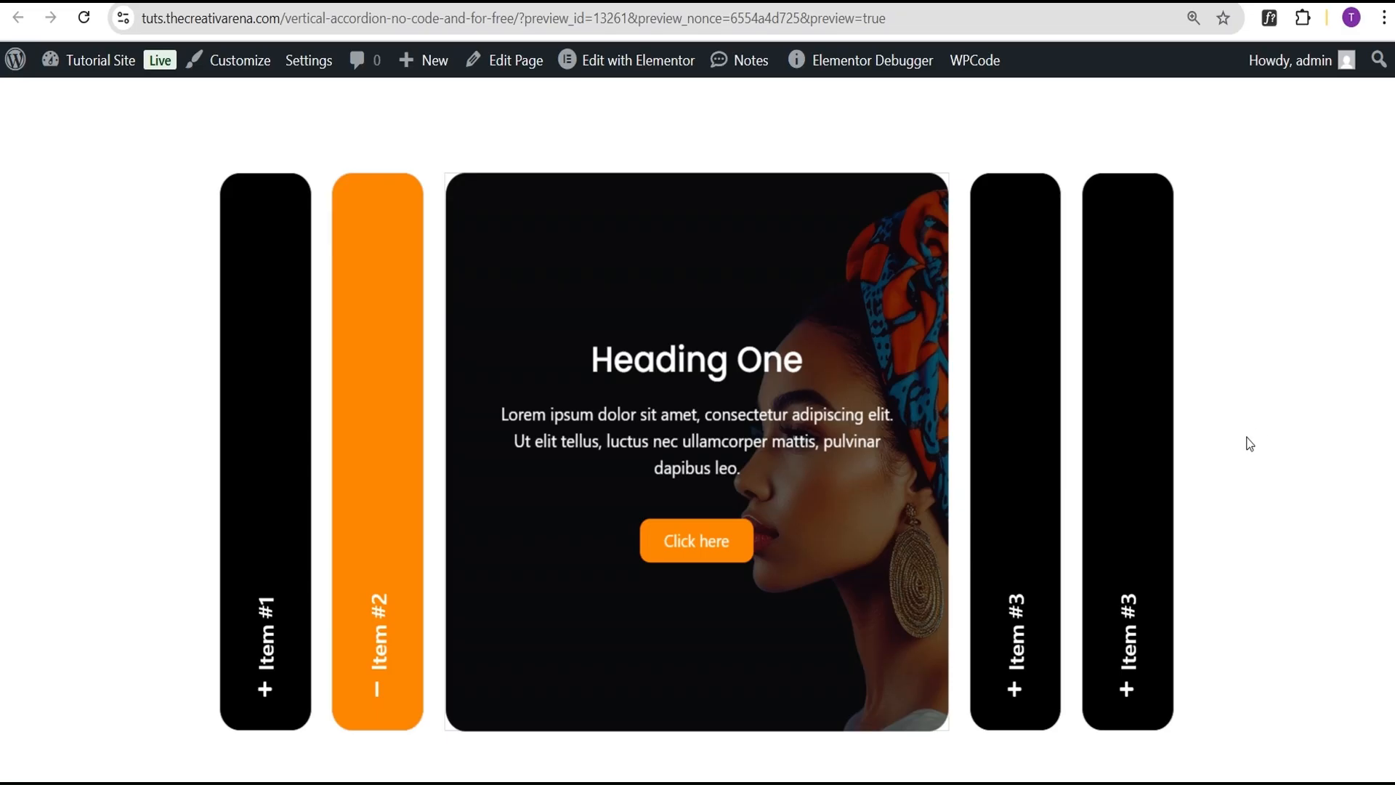
click(1040, 475)
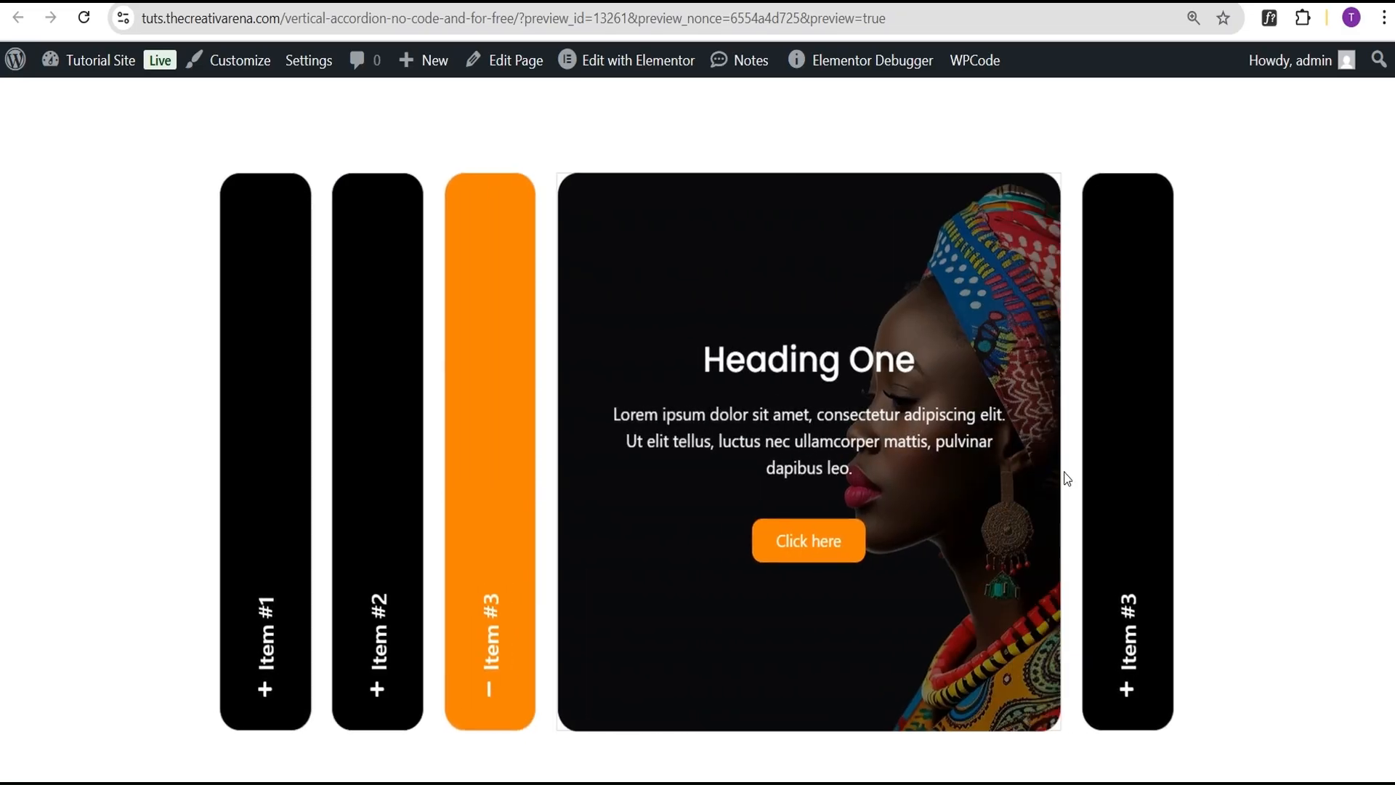
click(283, 413)
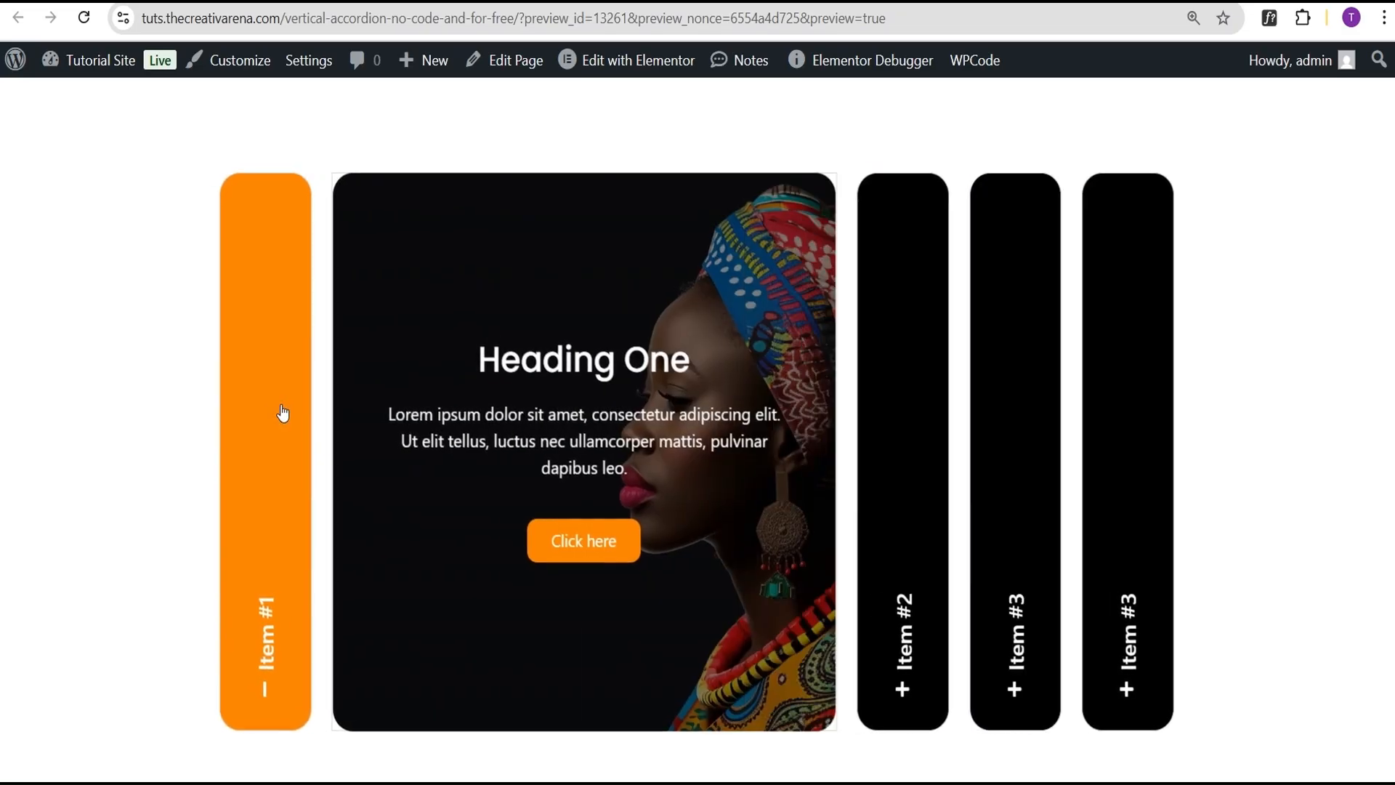